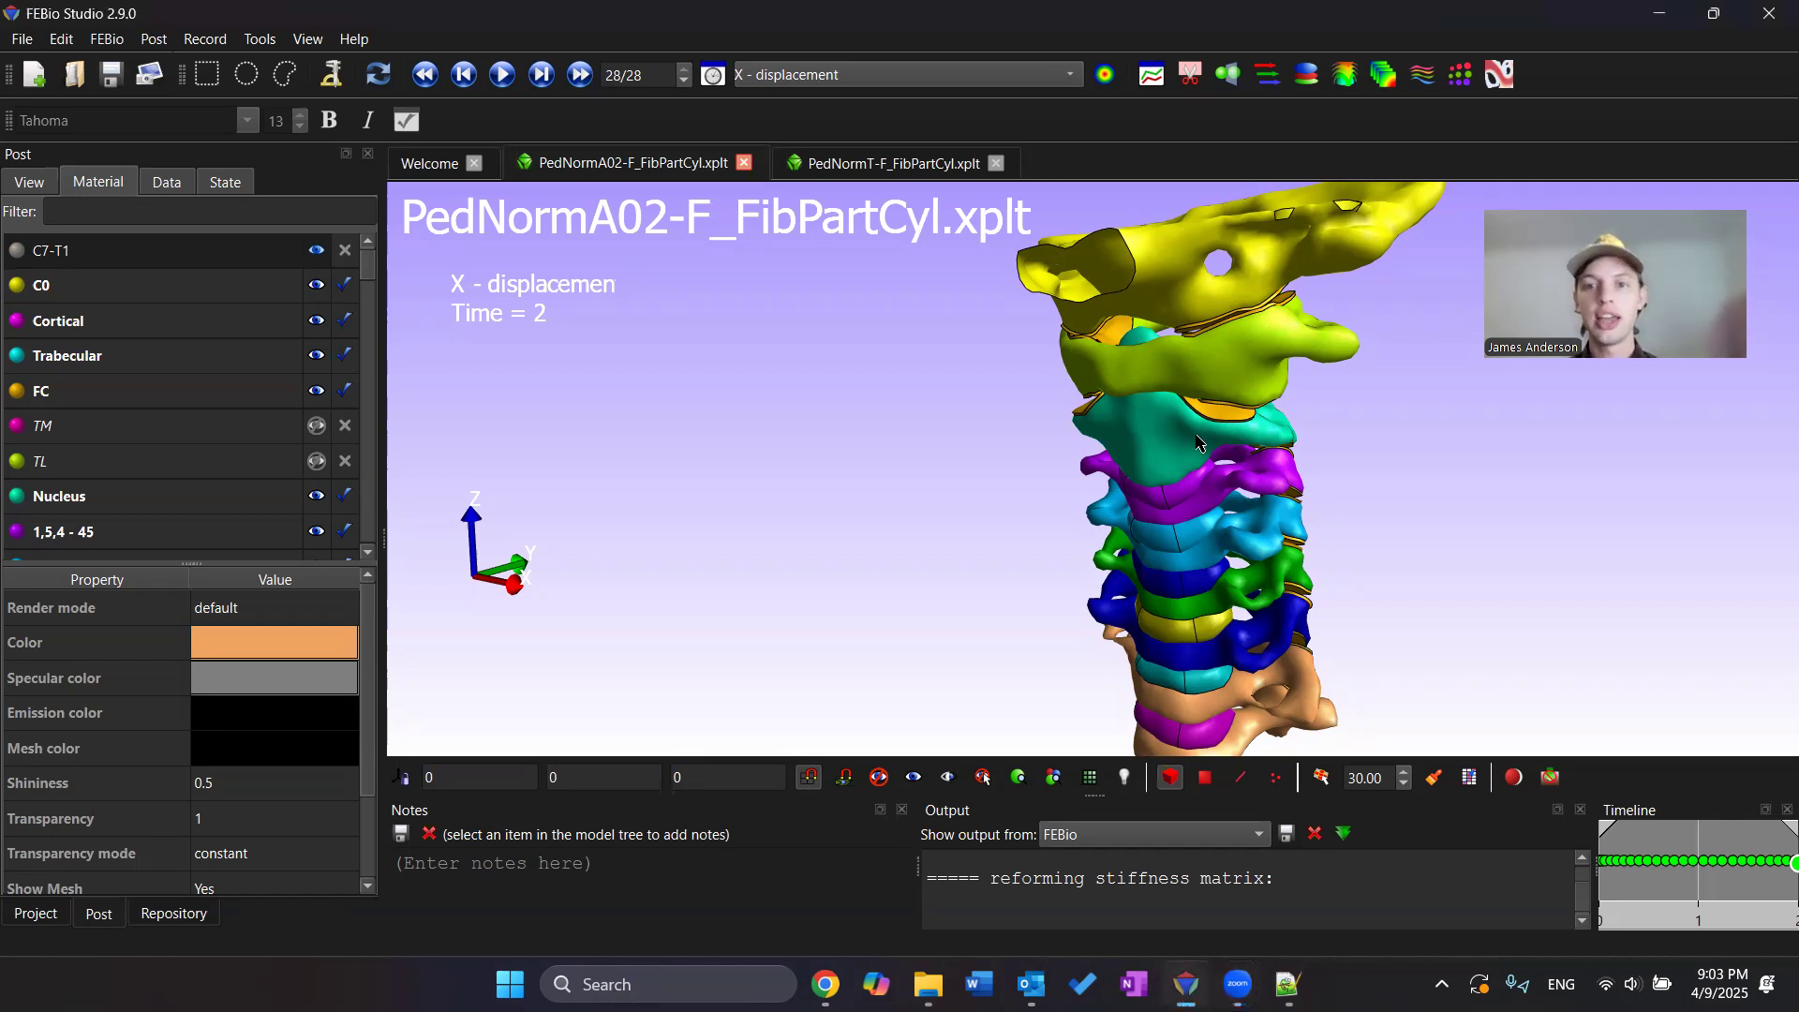
Orbit the spine model and display the X - Euler angle result on it
drag(1198, 443, 815, 174)
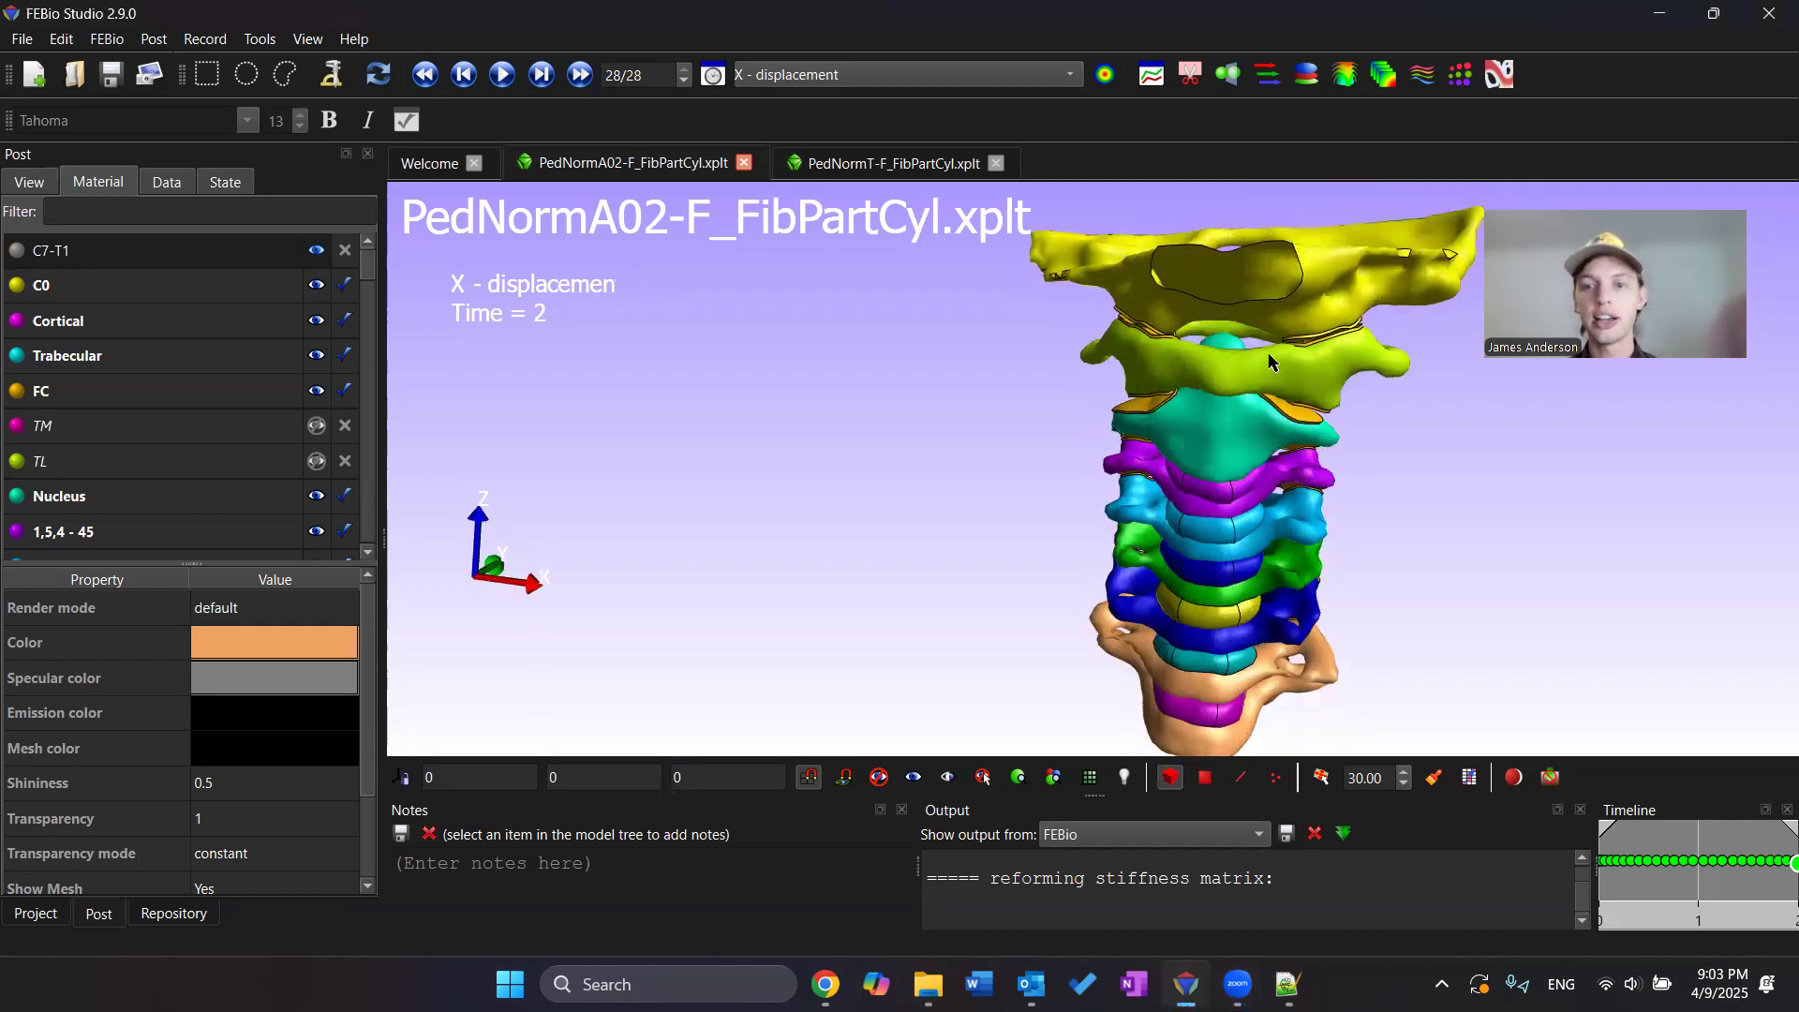
drag(1278, 361, 1304, 491)
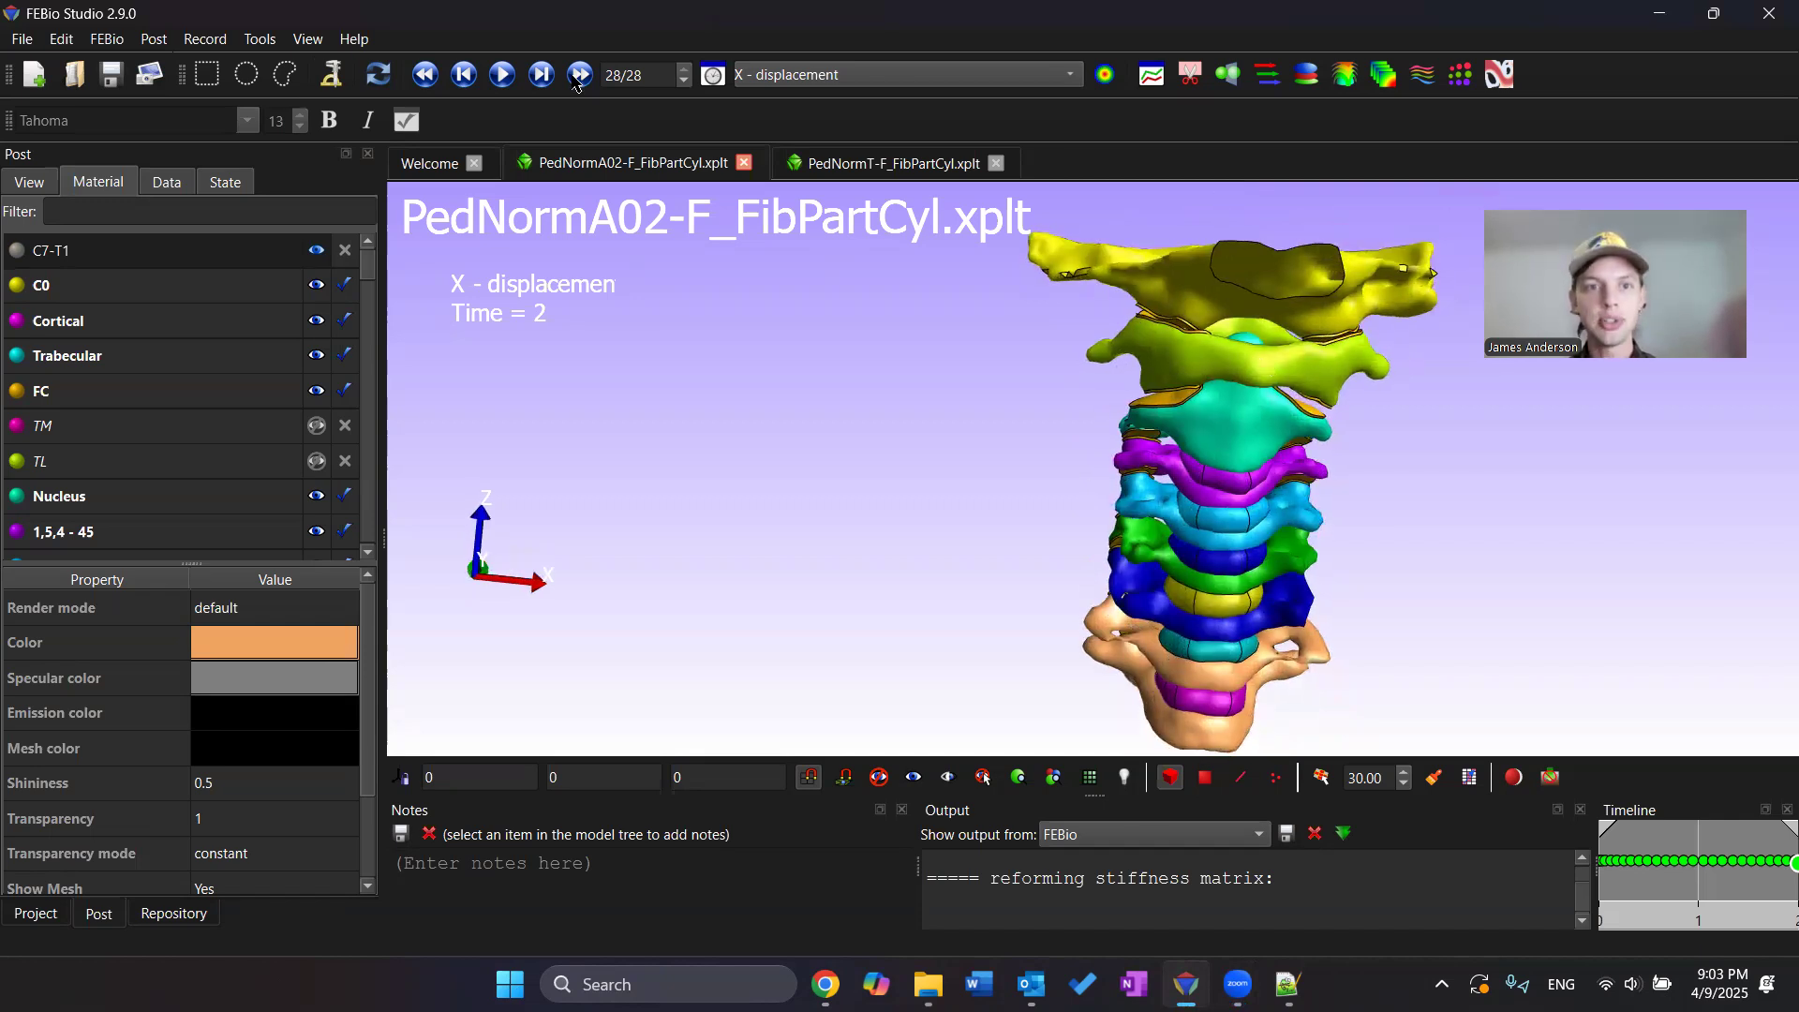
click(854, 78)
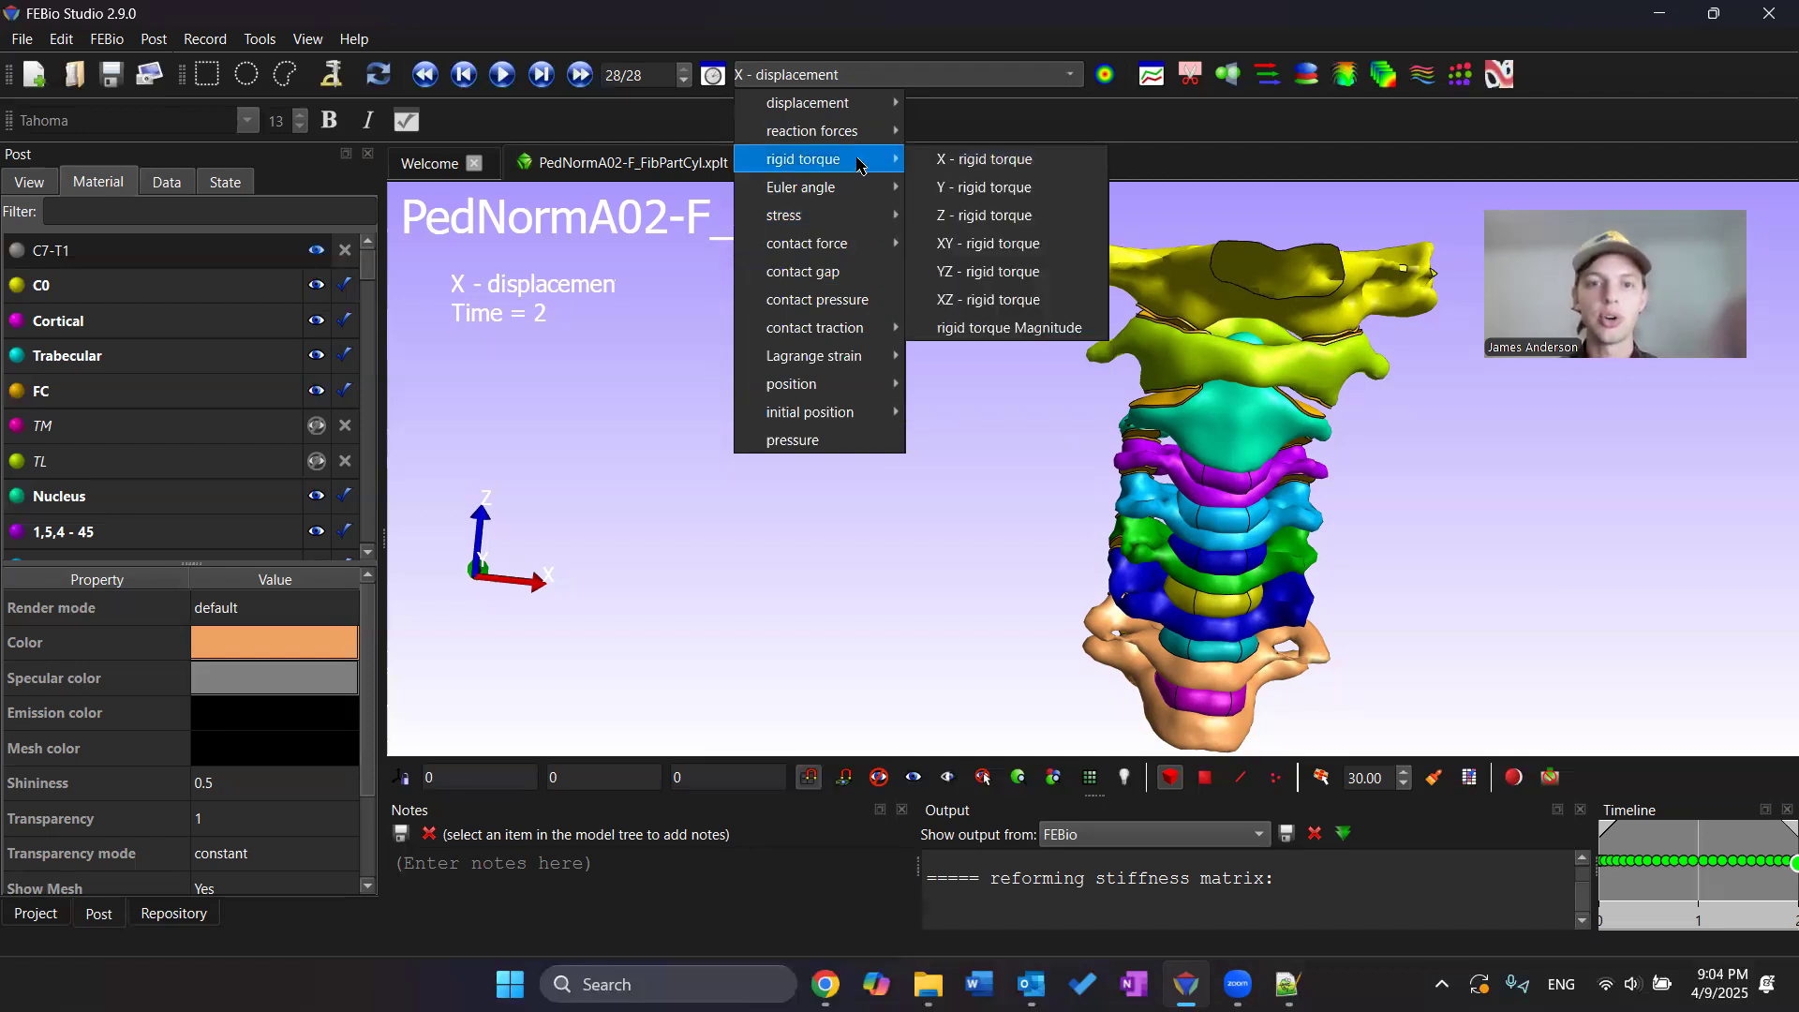
mouse_move(840, 244)
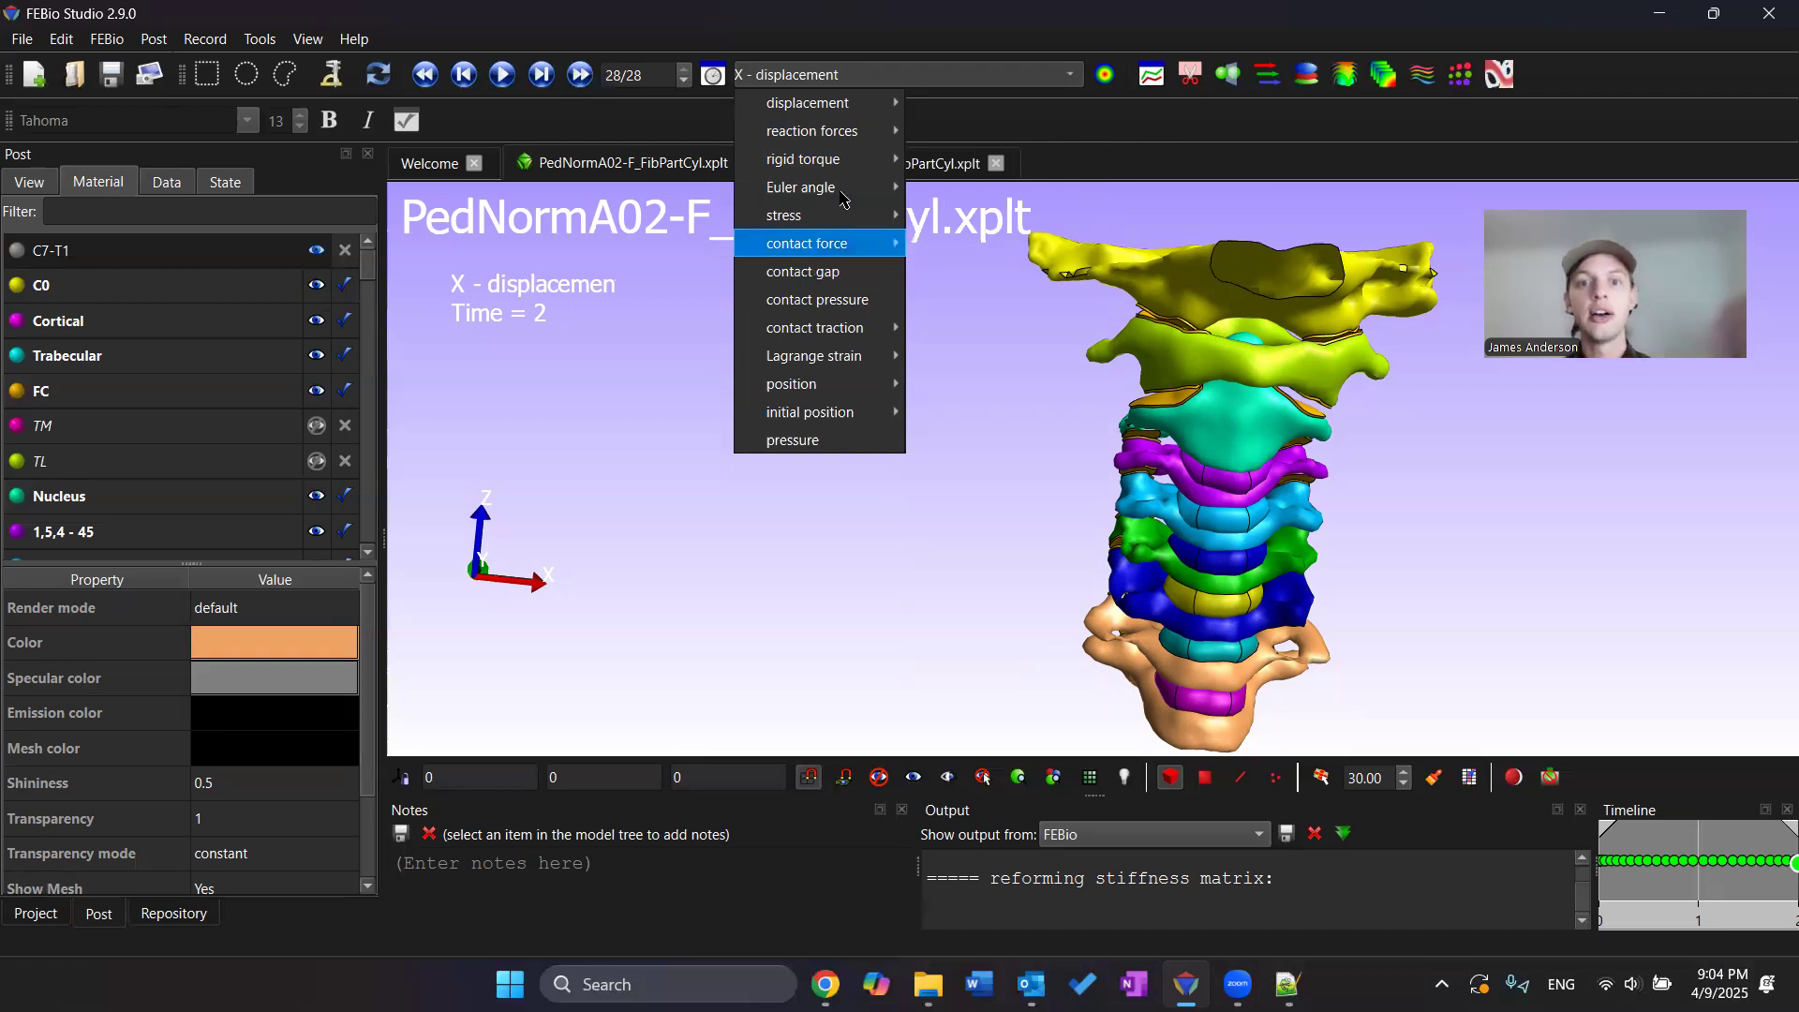
mouse_move(842, 190)
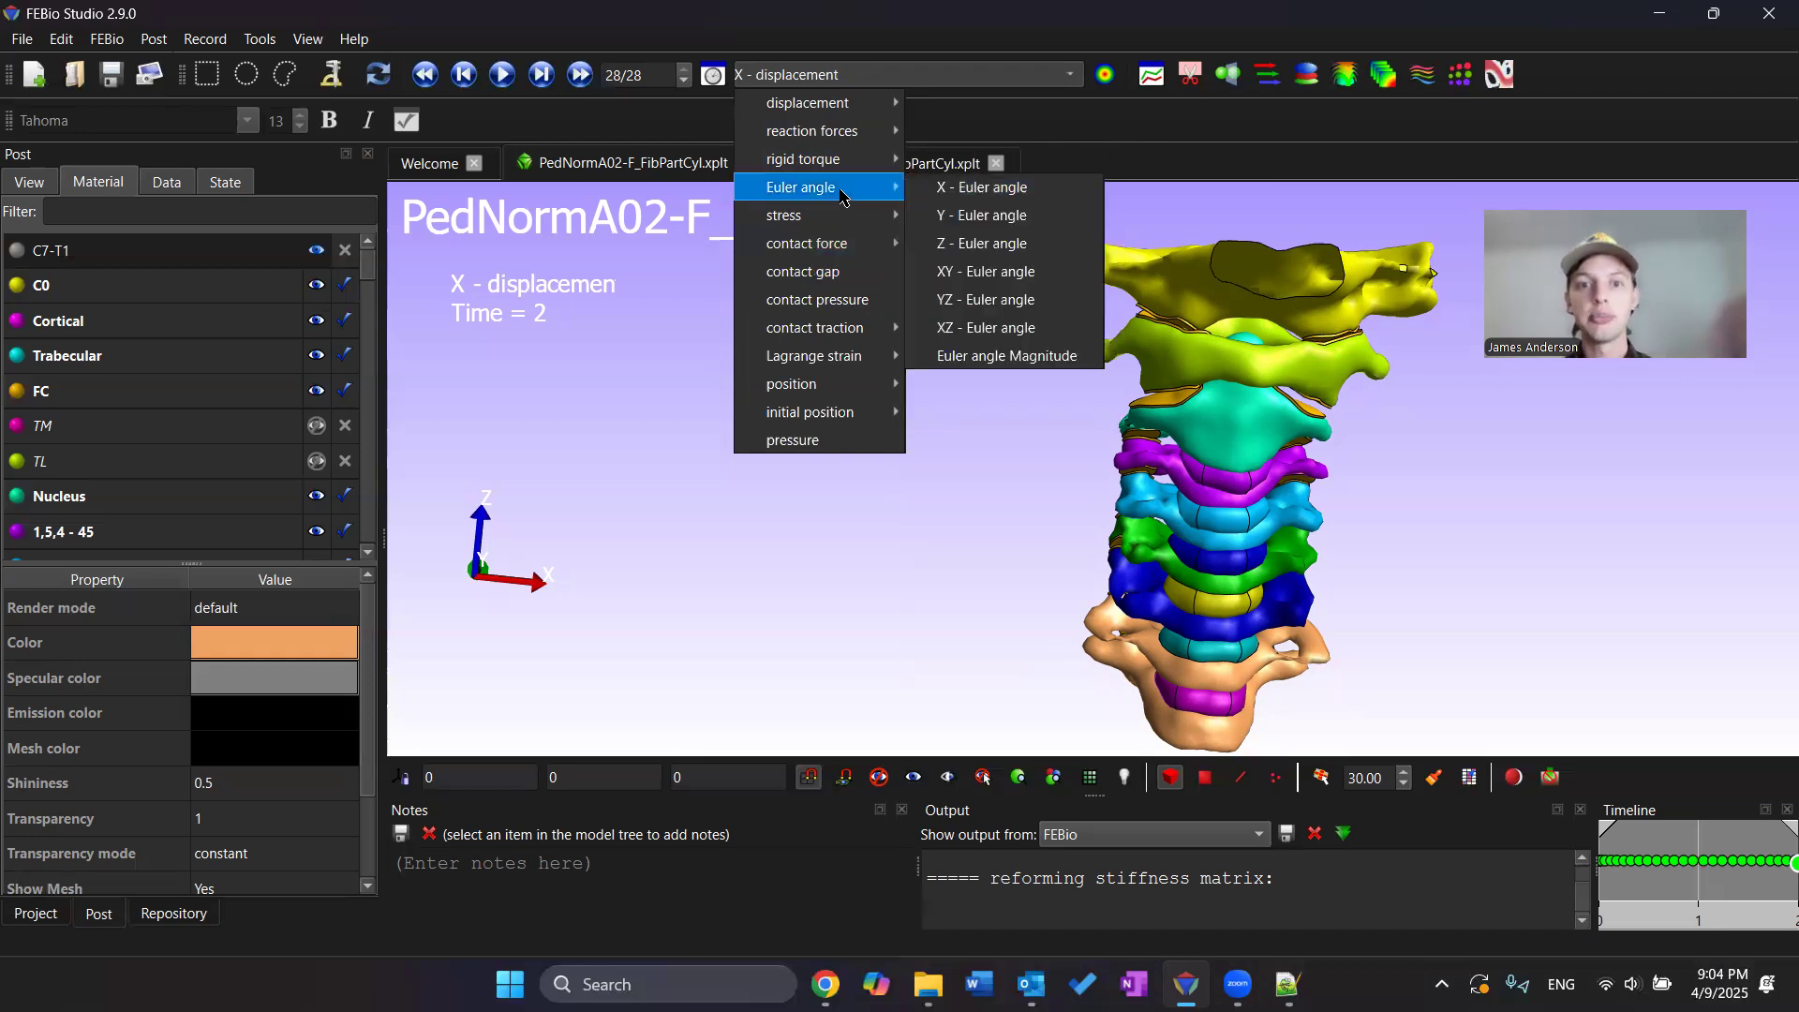
click(960, 197)
Switch the displayed result to Effective stress
drag(1238, 361, 1375, 224)
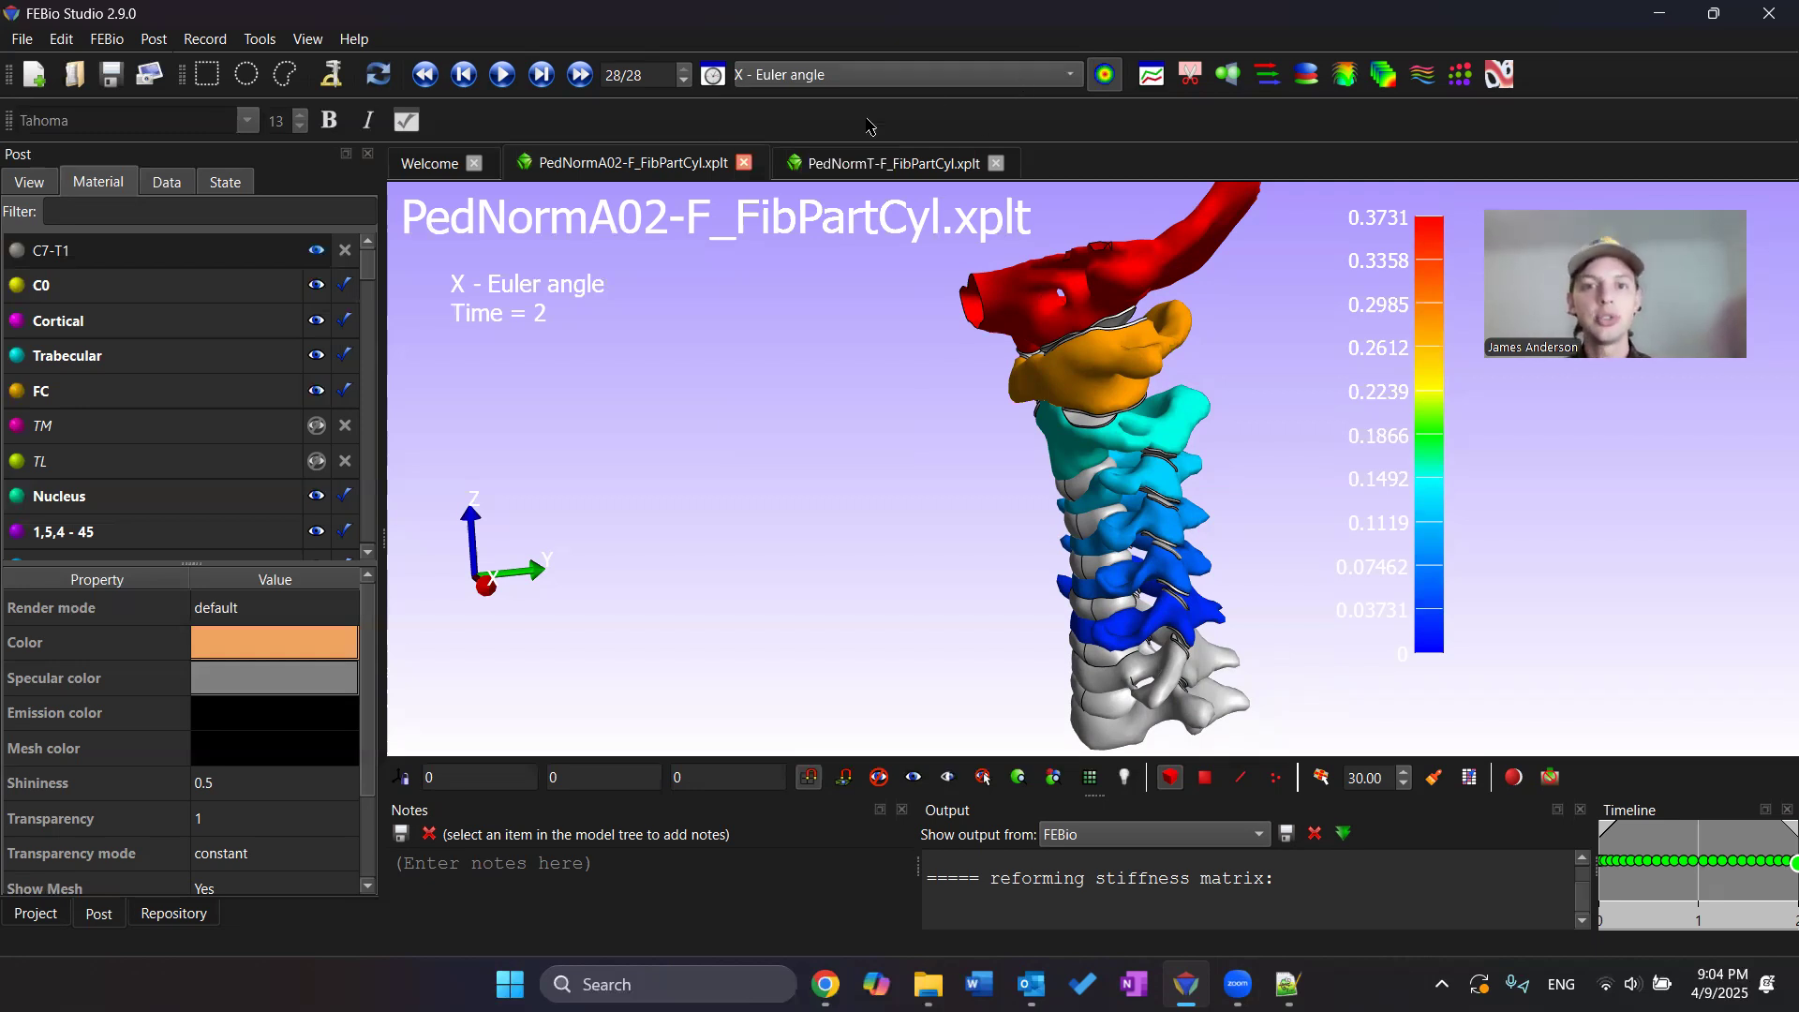
click(871, 75)
mouse_move(835, 215)
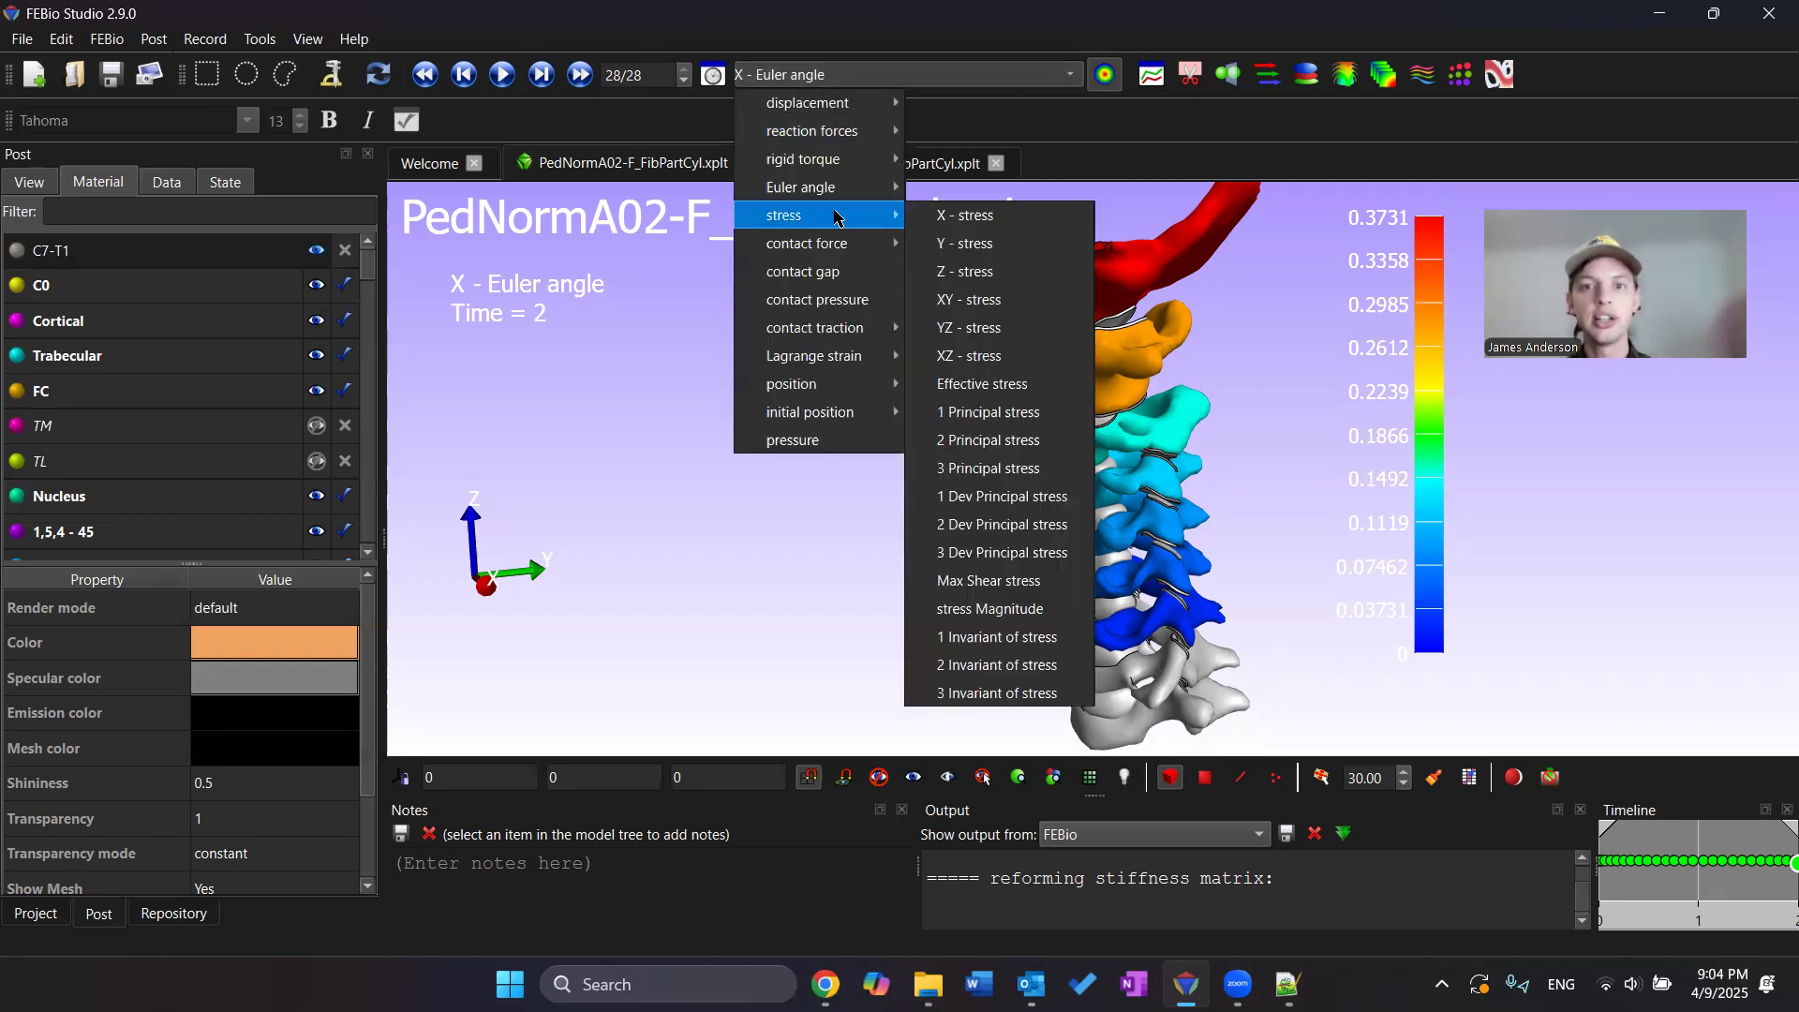
click(1001, 393)
Zoom in and orbit to examine the effective stress in the intervertebral discs
drag(1077, 436, 1096, 429)
scroll(1155, 461, up, 3)
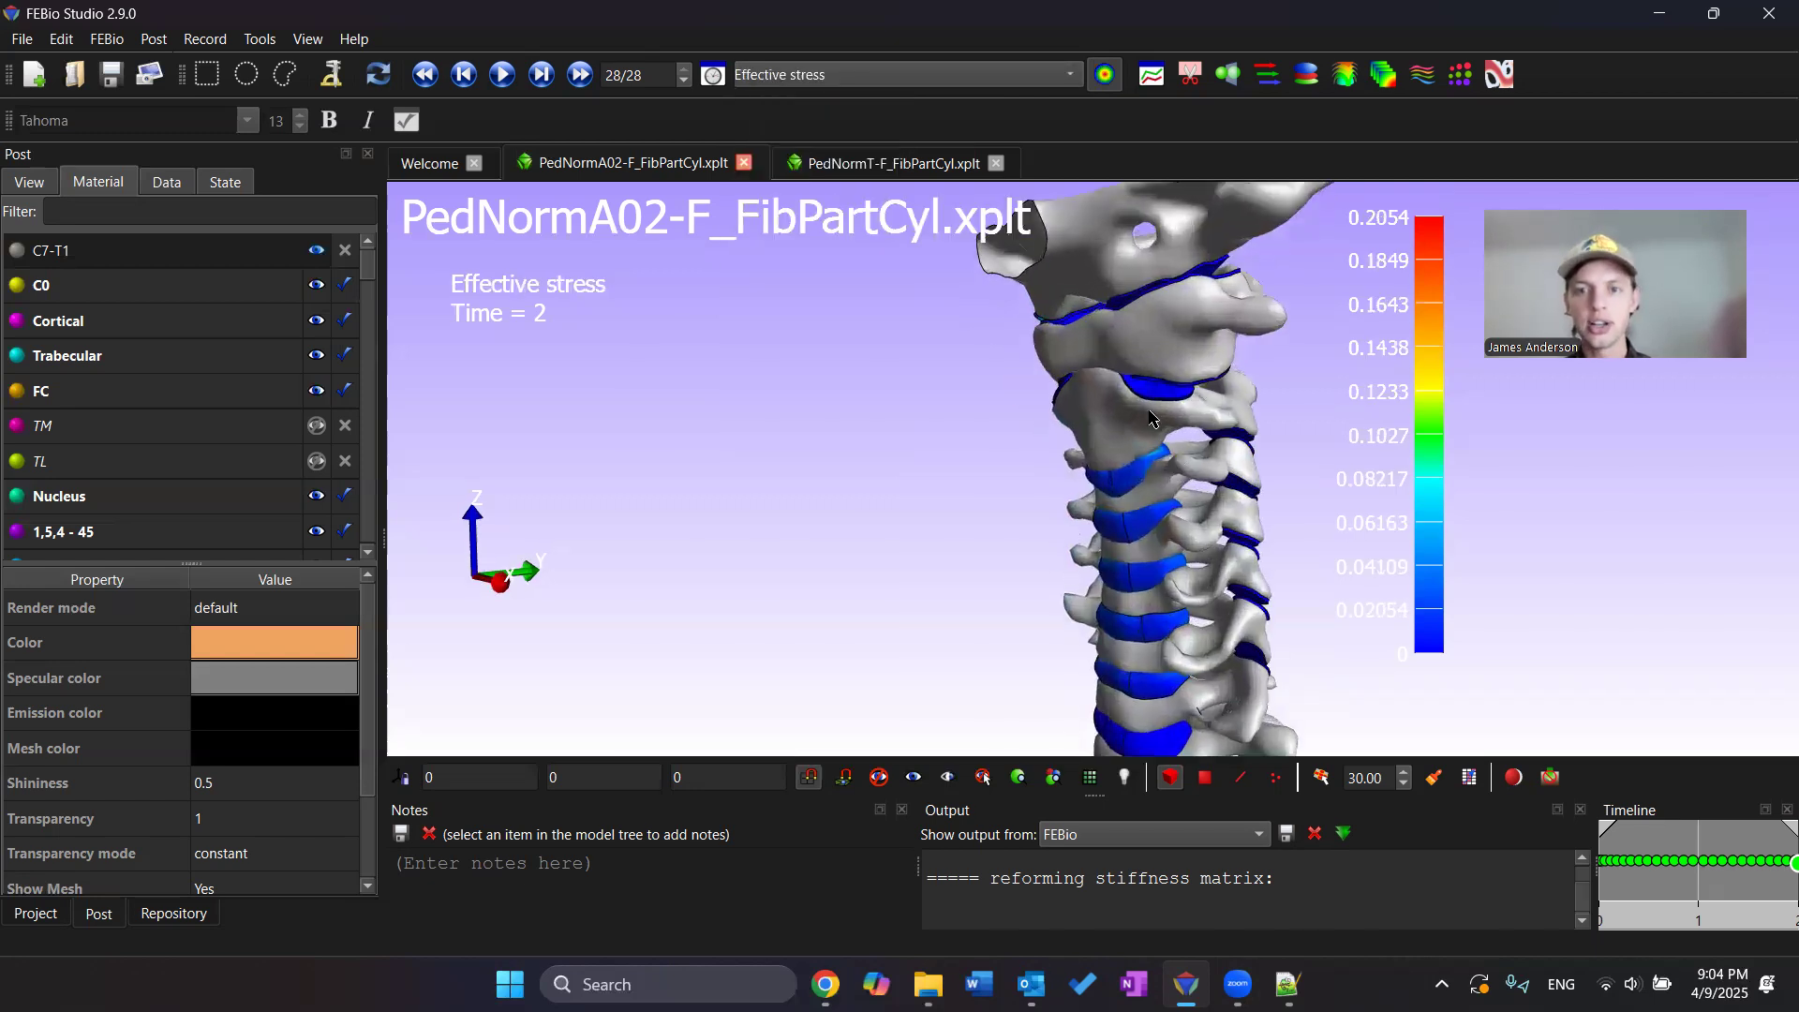
scroll(1139, 399, up, 4)
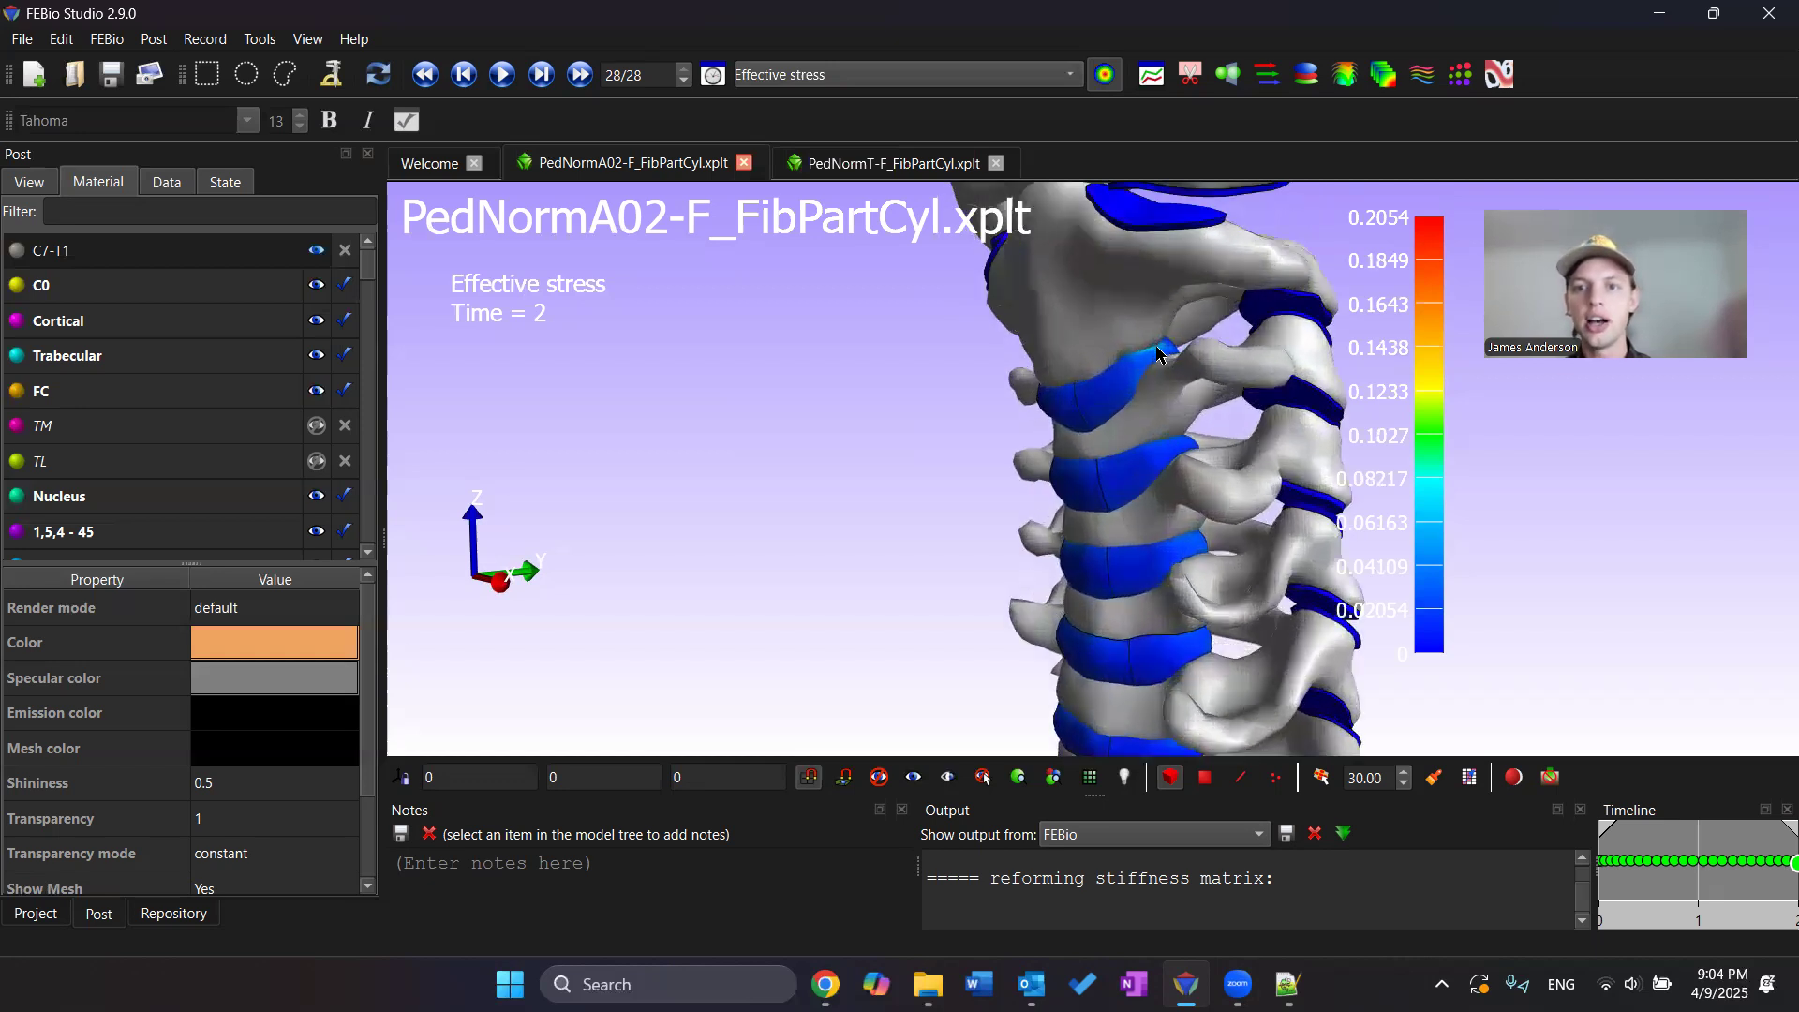
scroll(1158, 365, up, 3)
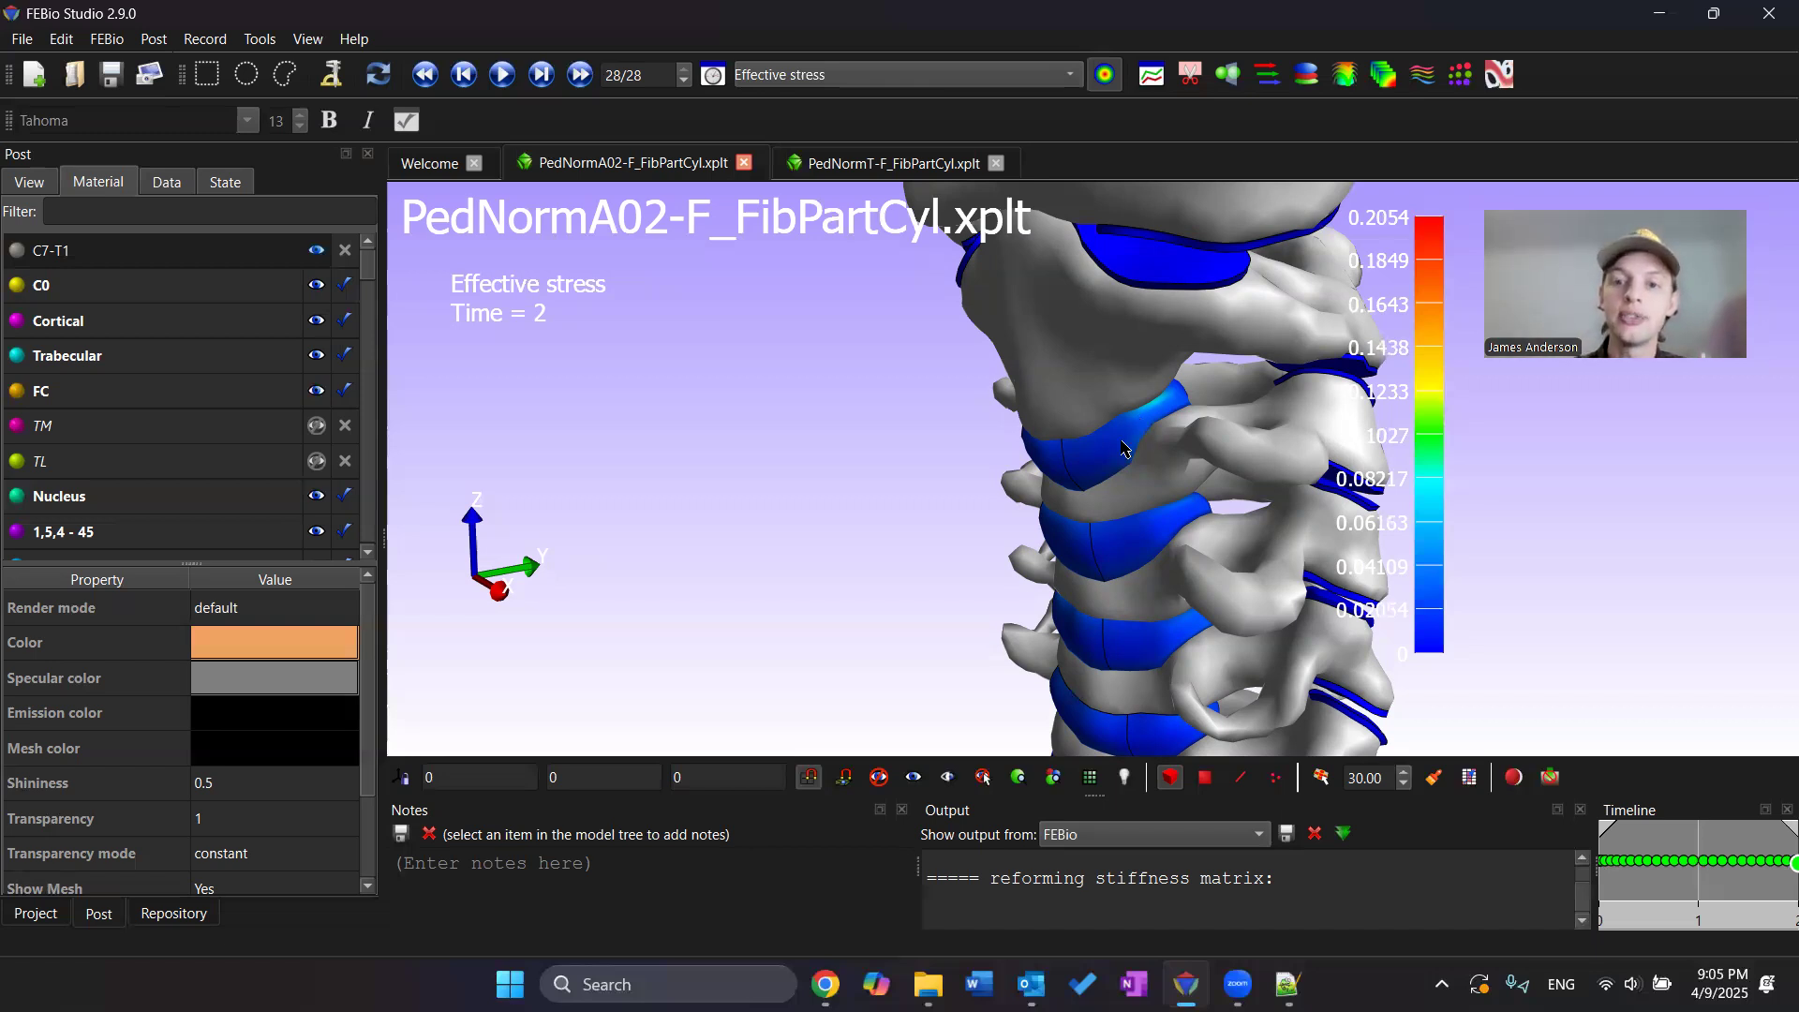
drag(1121, 478, 1218, 421)
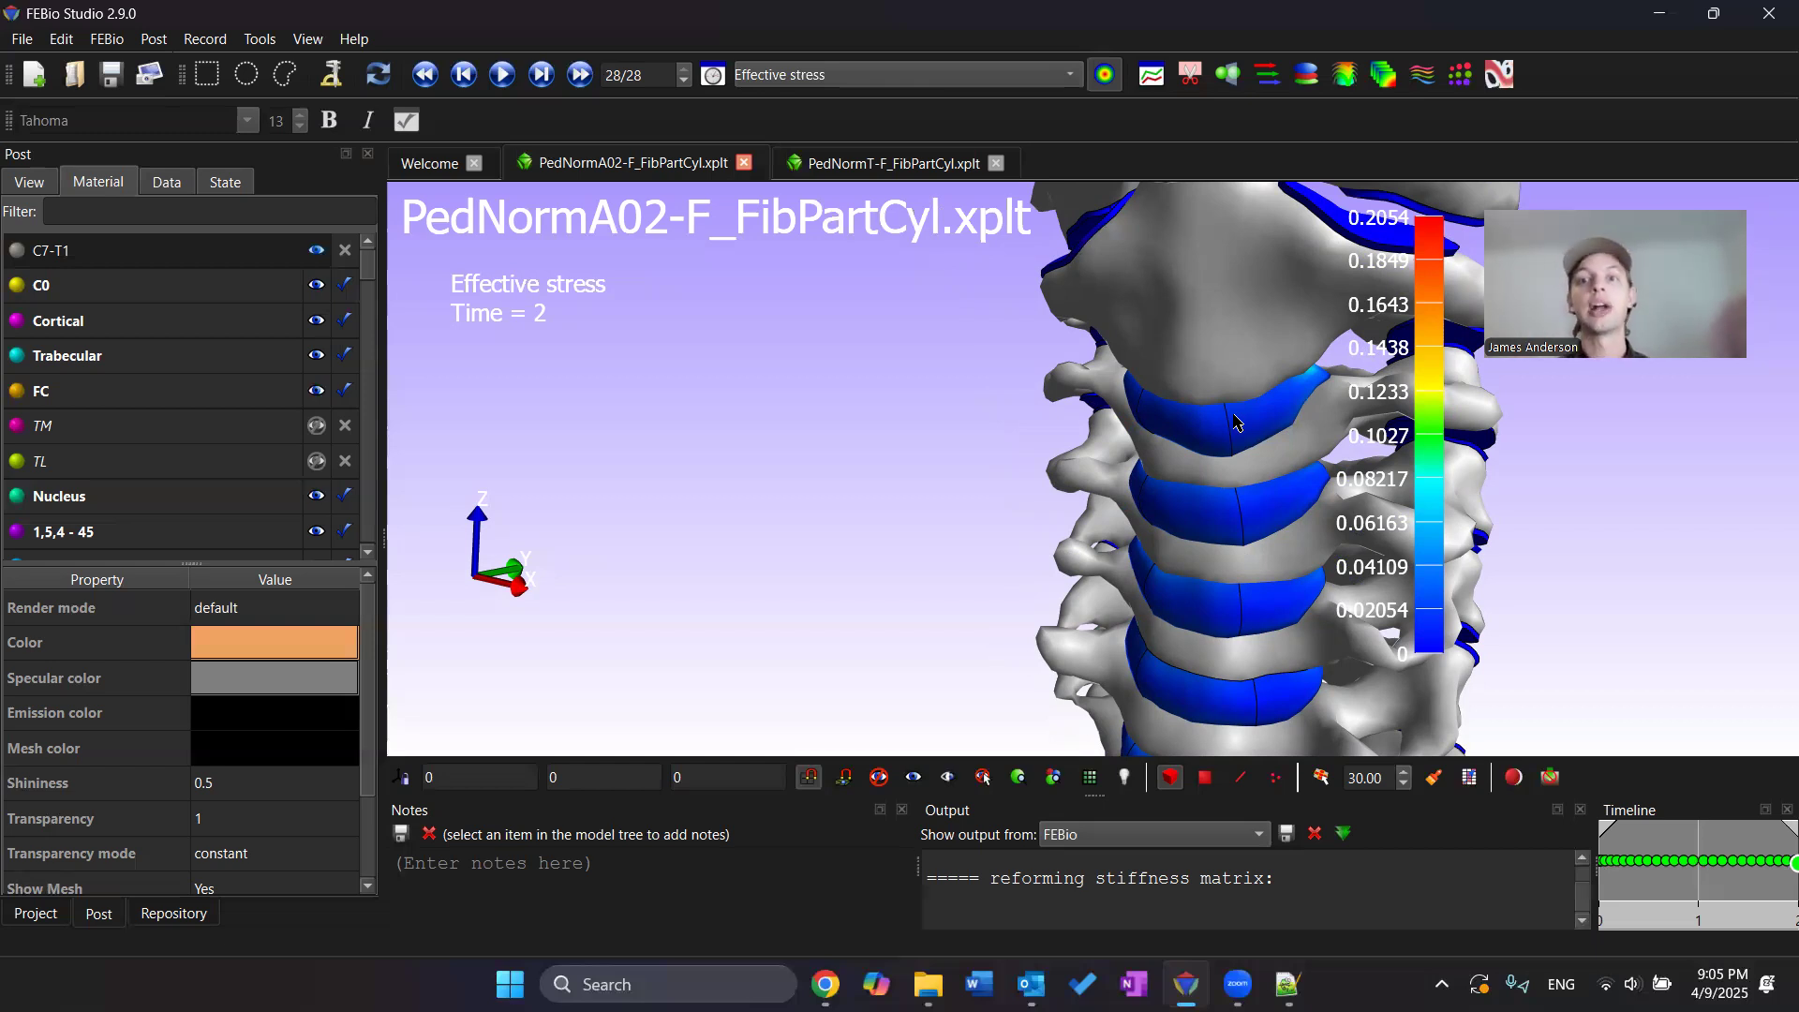
drag(1269, 429, 1359, 423)
click(1449, 422)
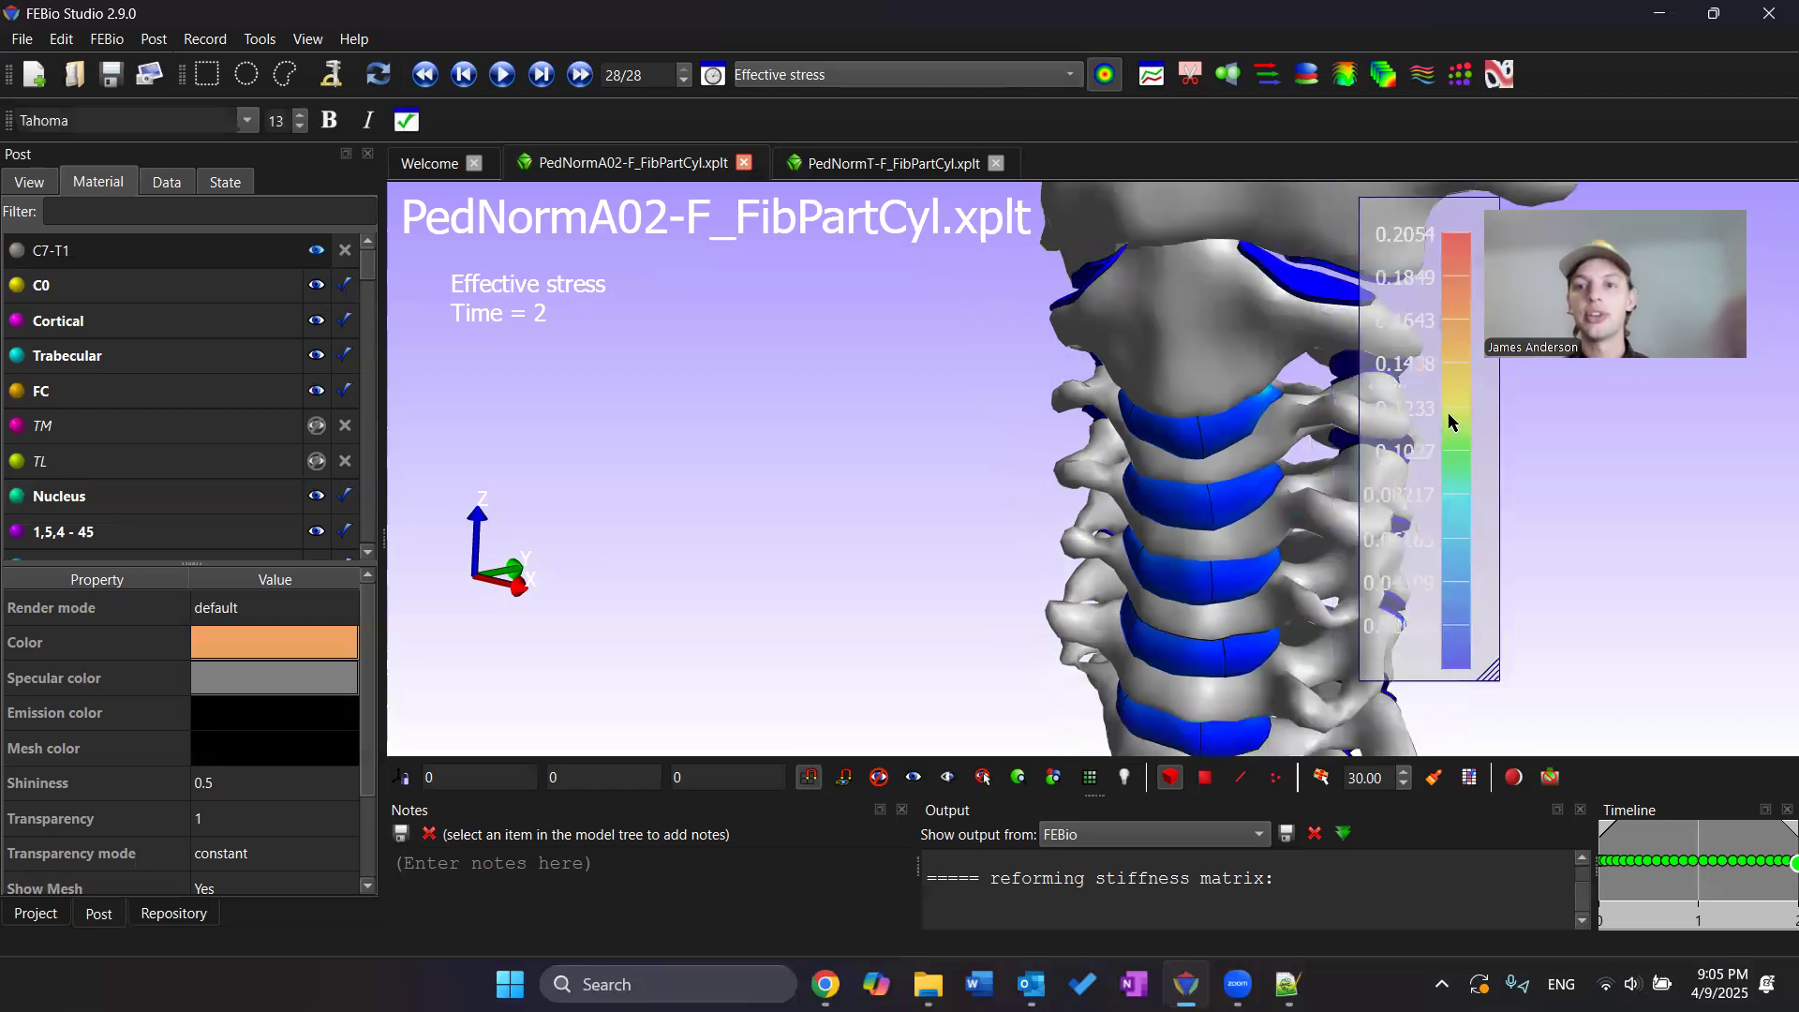
click(1546, 453)
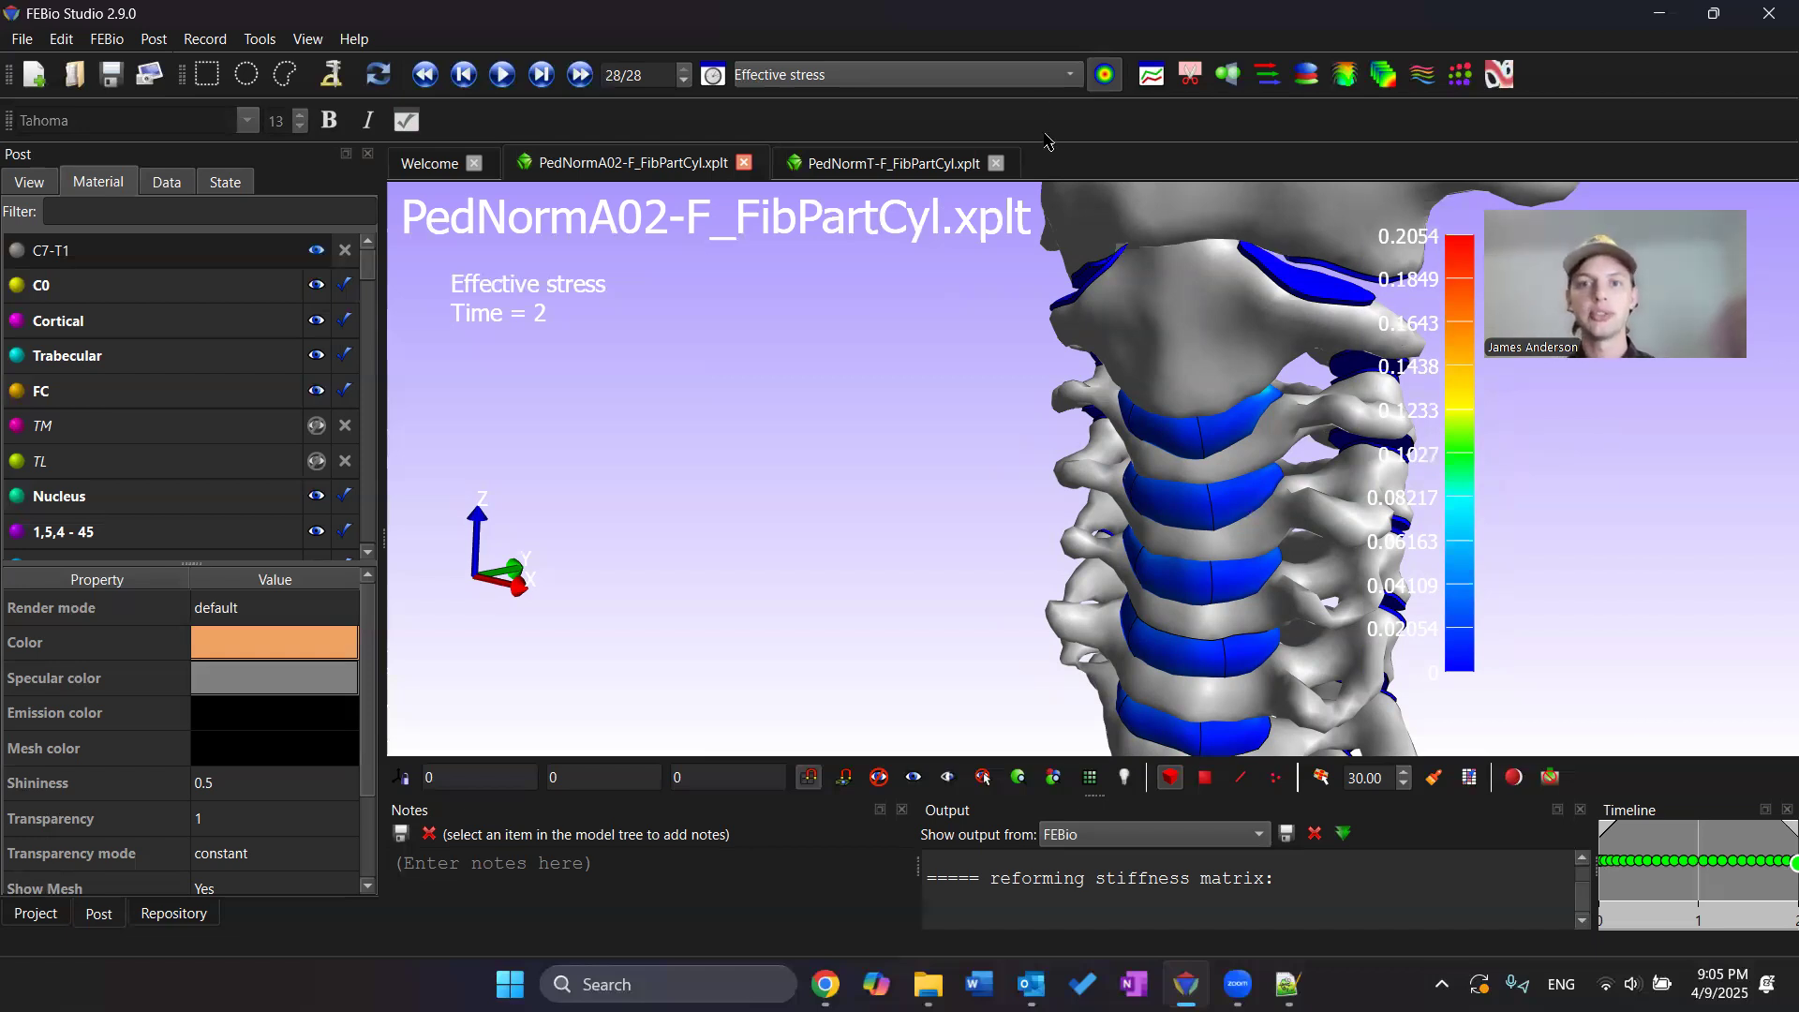
click(1001, 77)
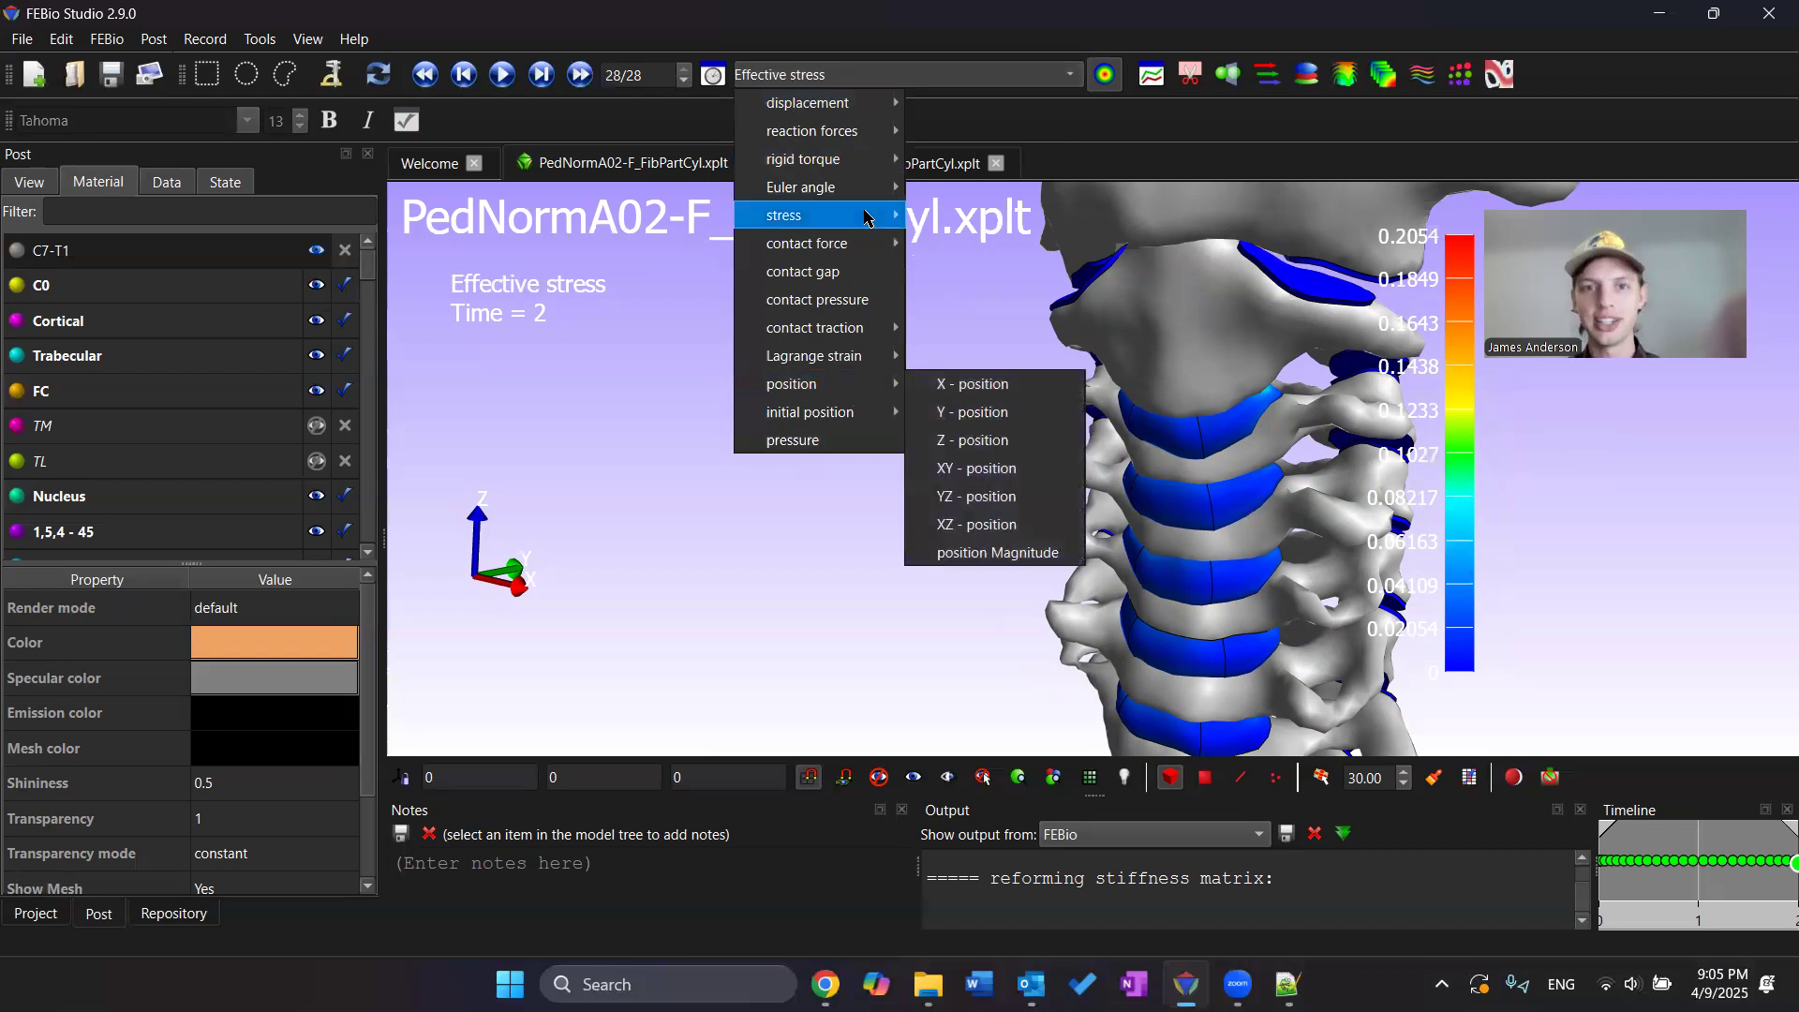
click(979, 383)
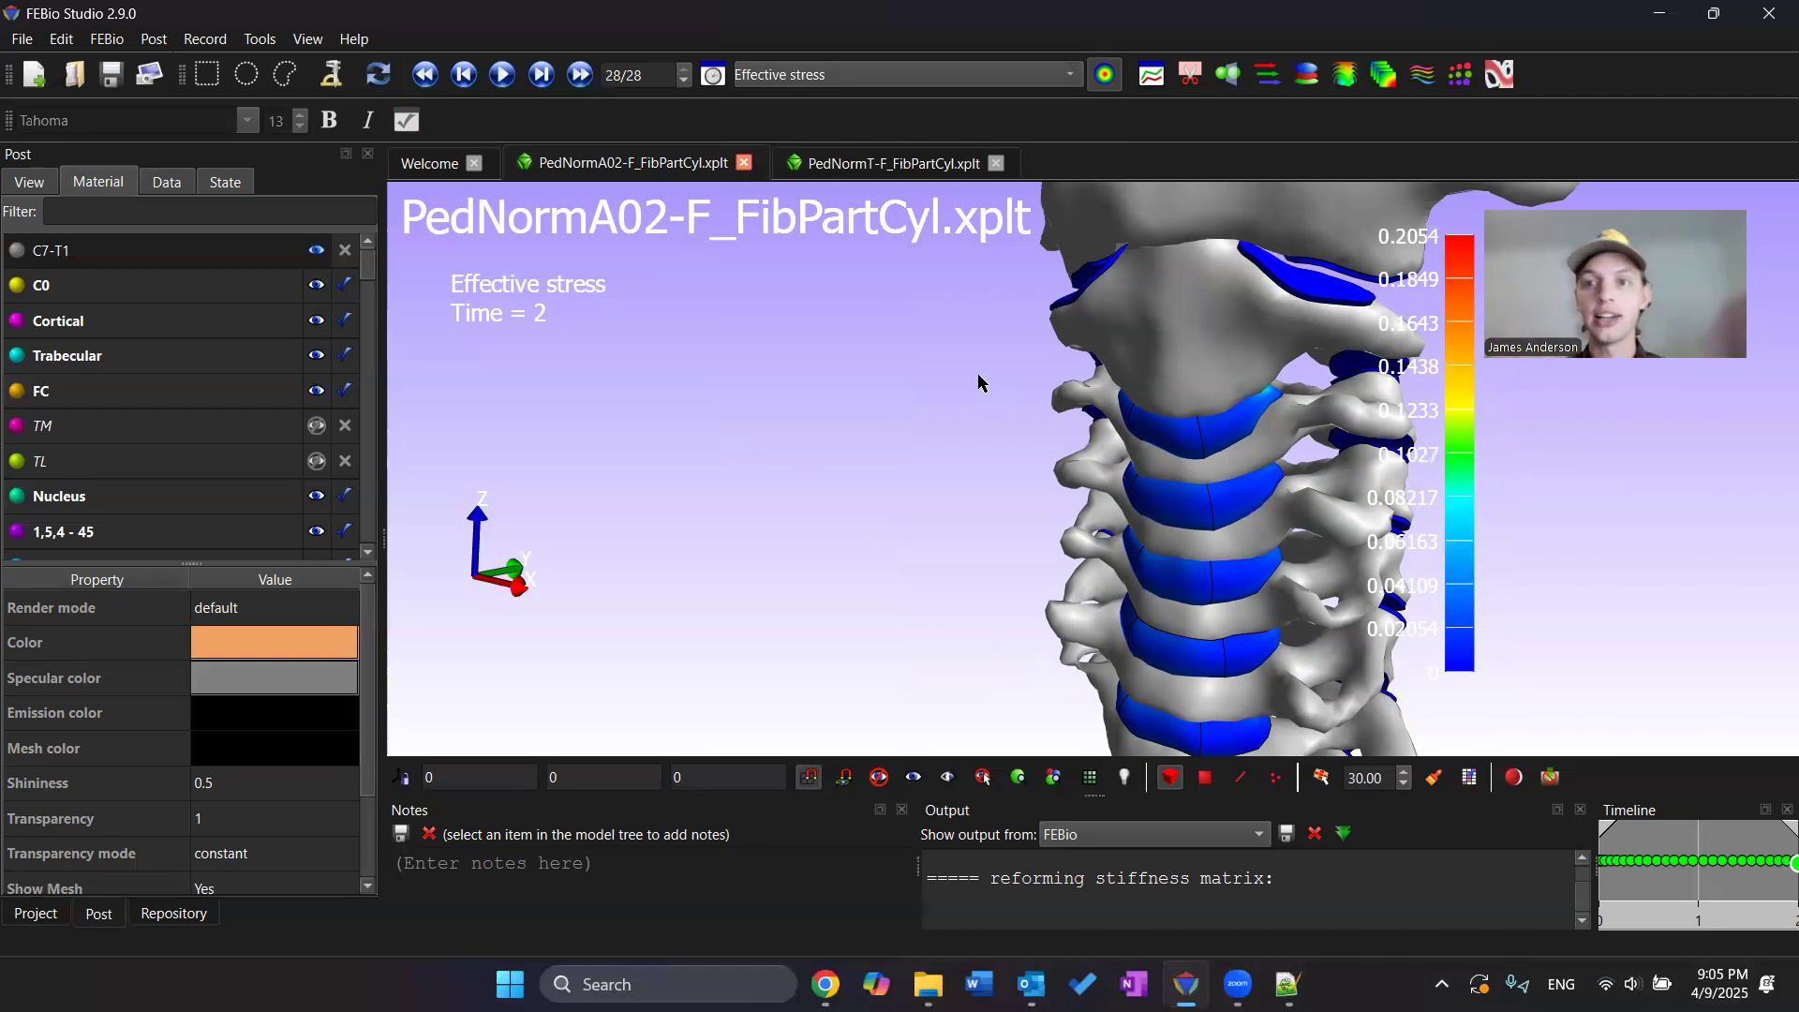
Open the PedNormT-F_FibPartCyl.feb file from the desktop as a model and maximize the window
double_click(1122, 17)
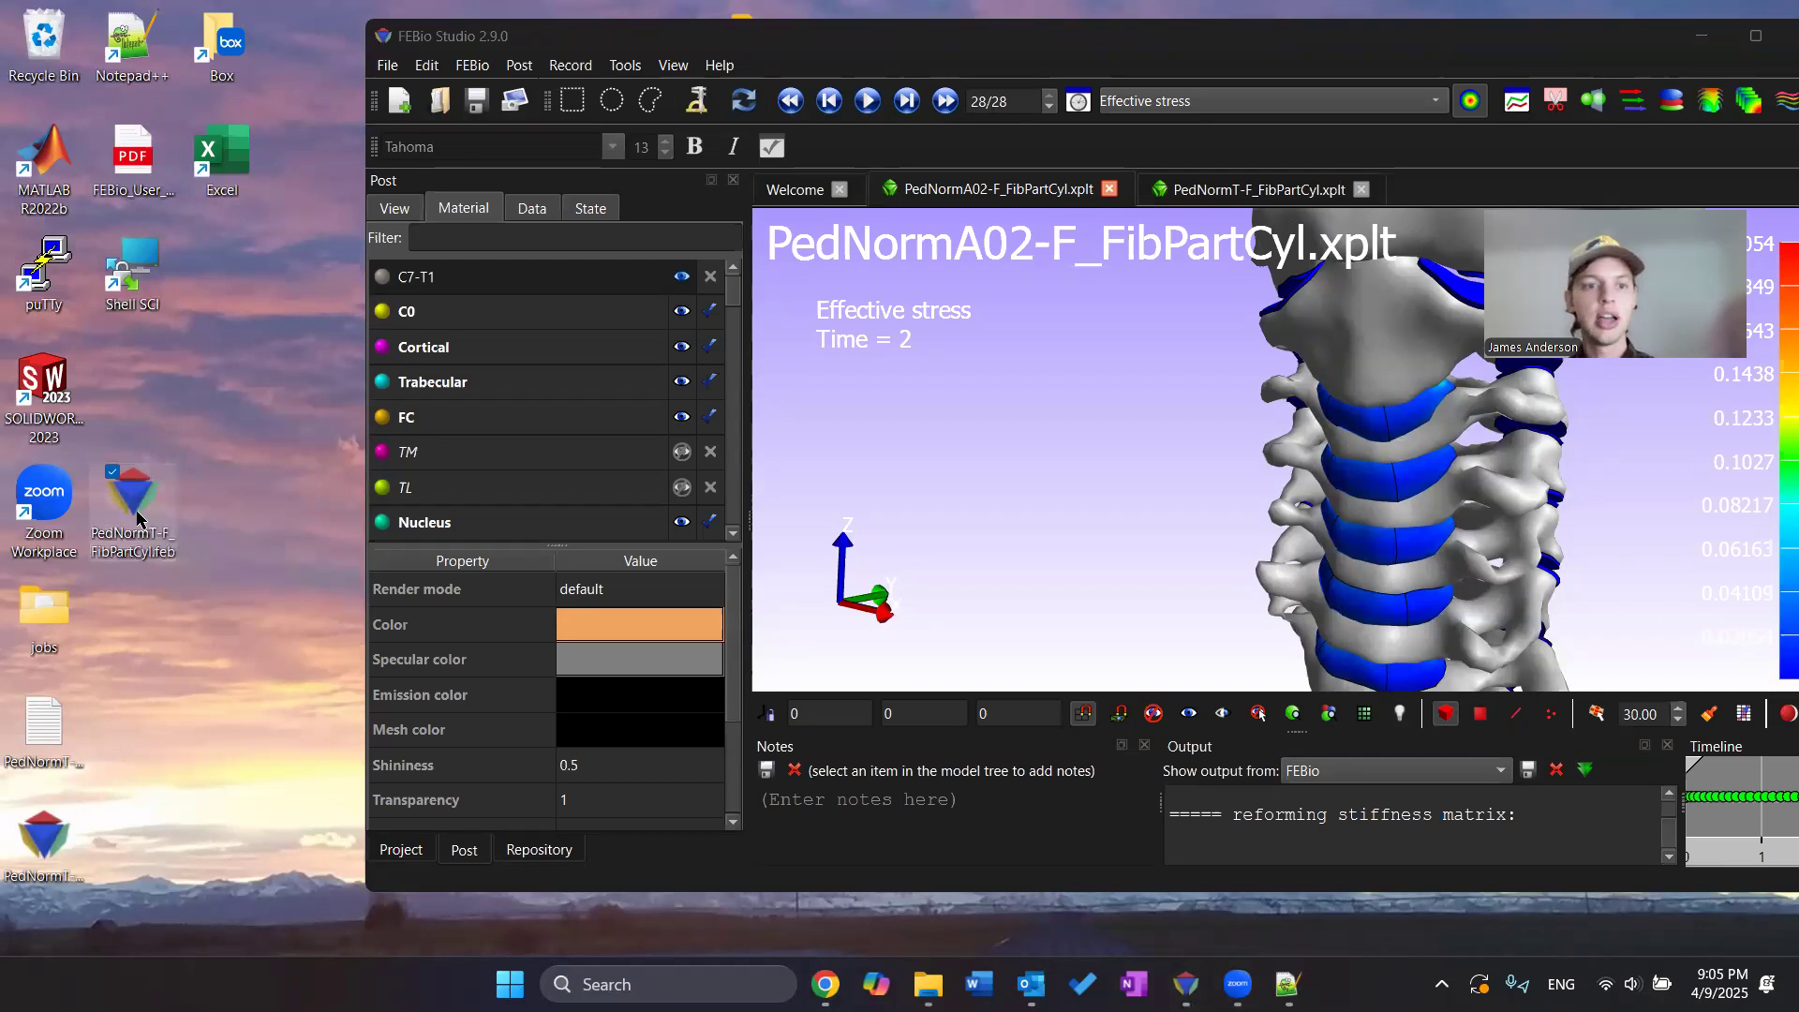
drag(132, 514, 1107, 514)
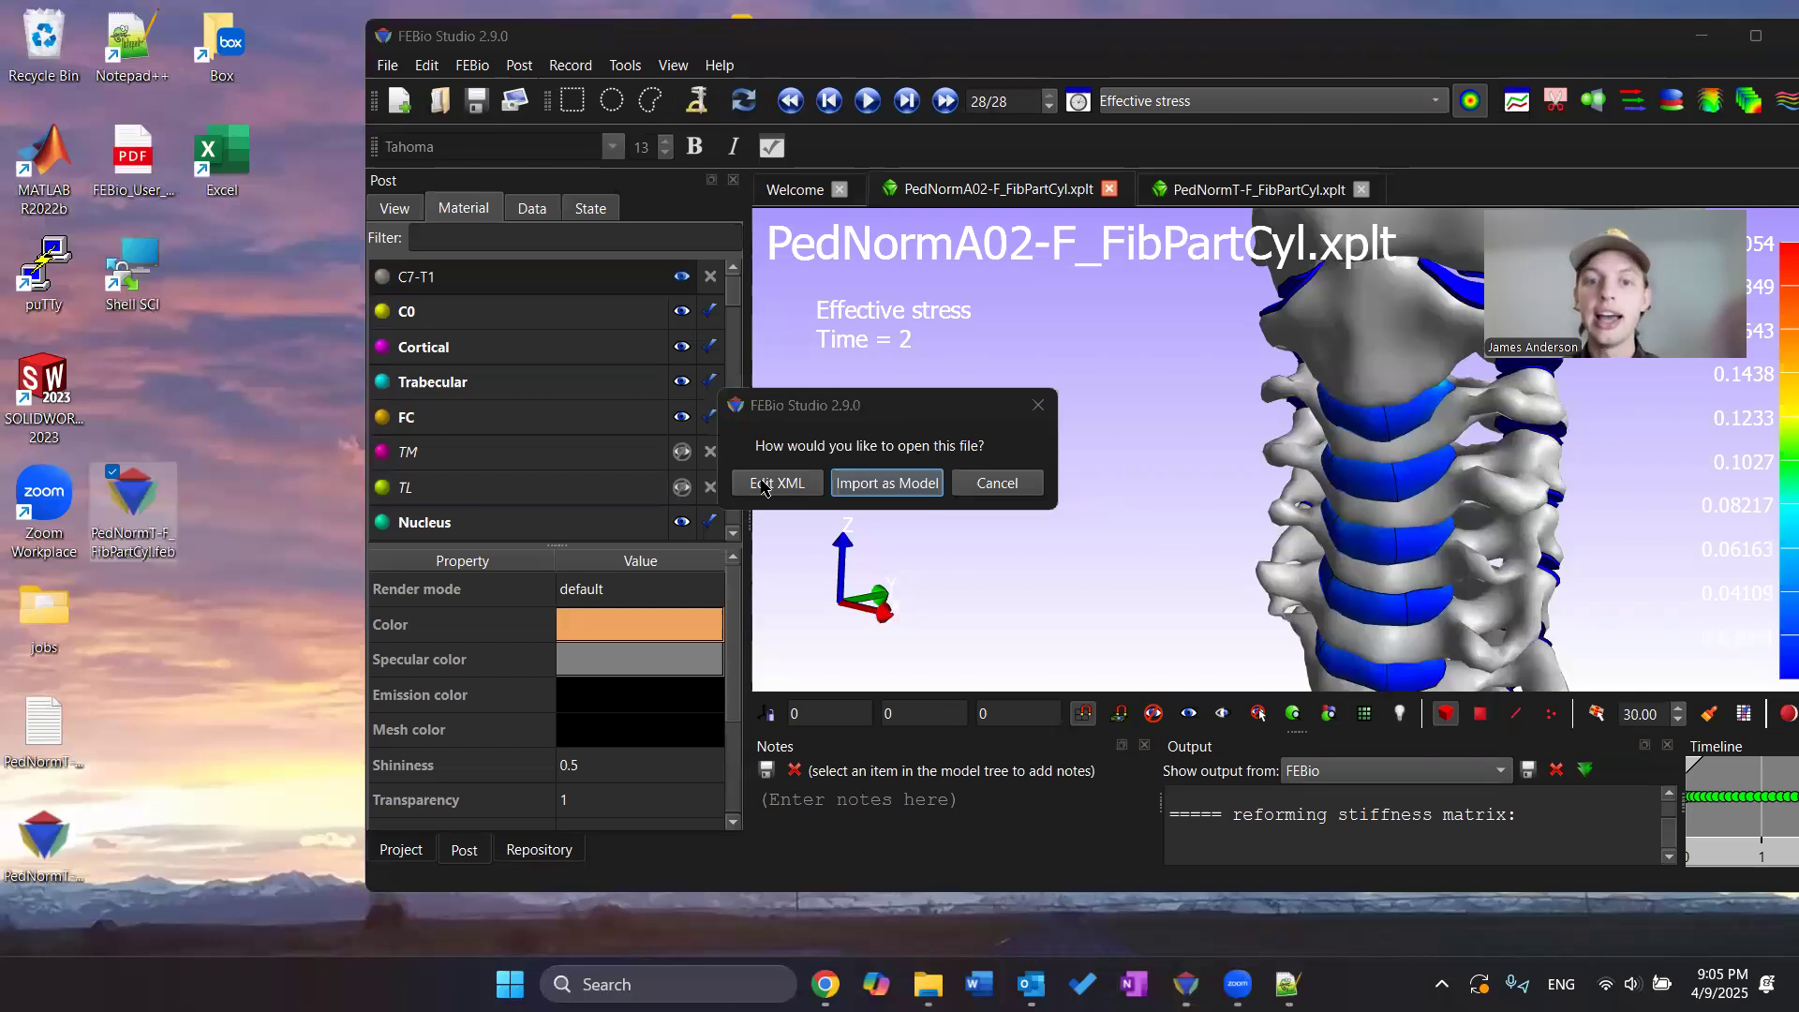
click(897, 489)
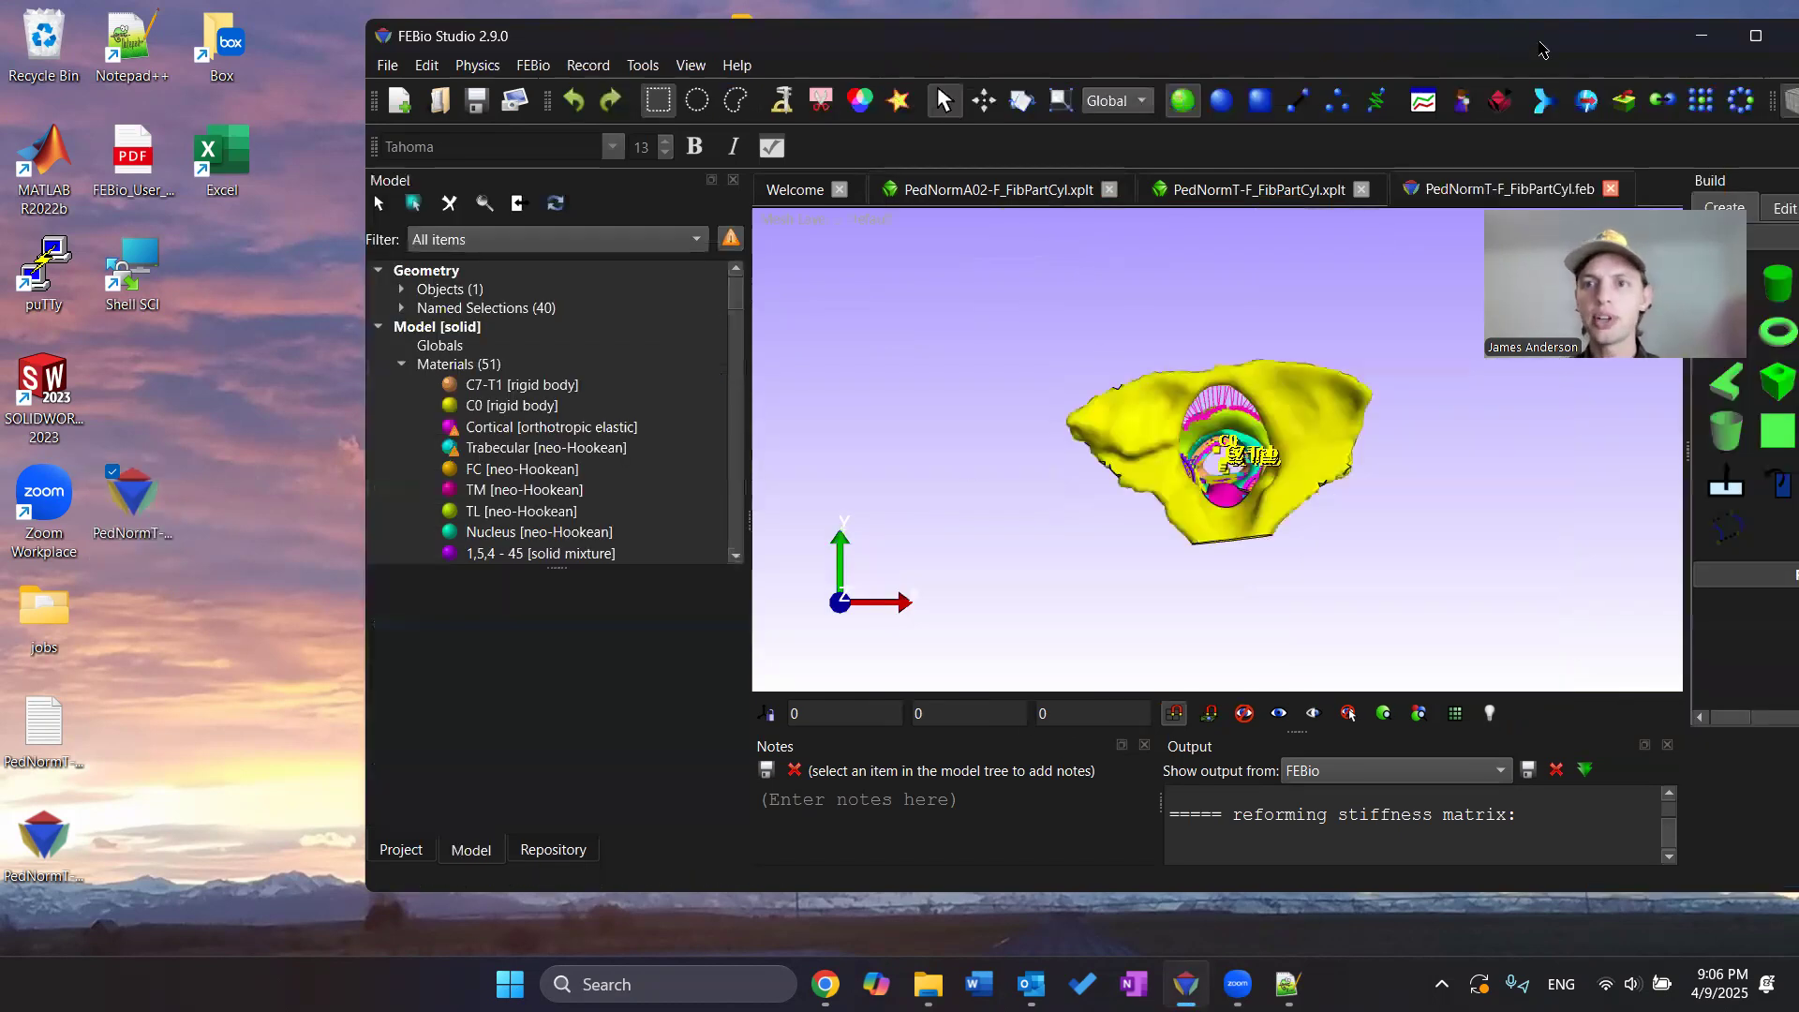
double_click(1525, 47)
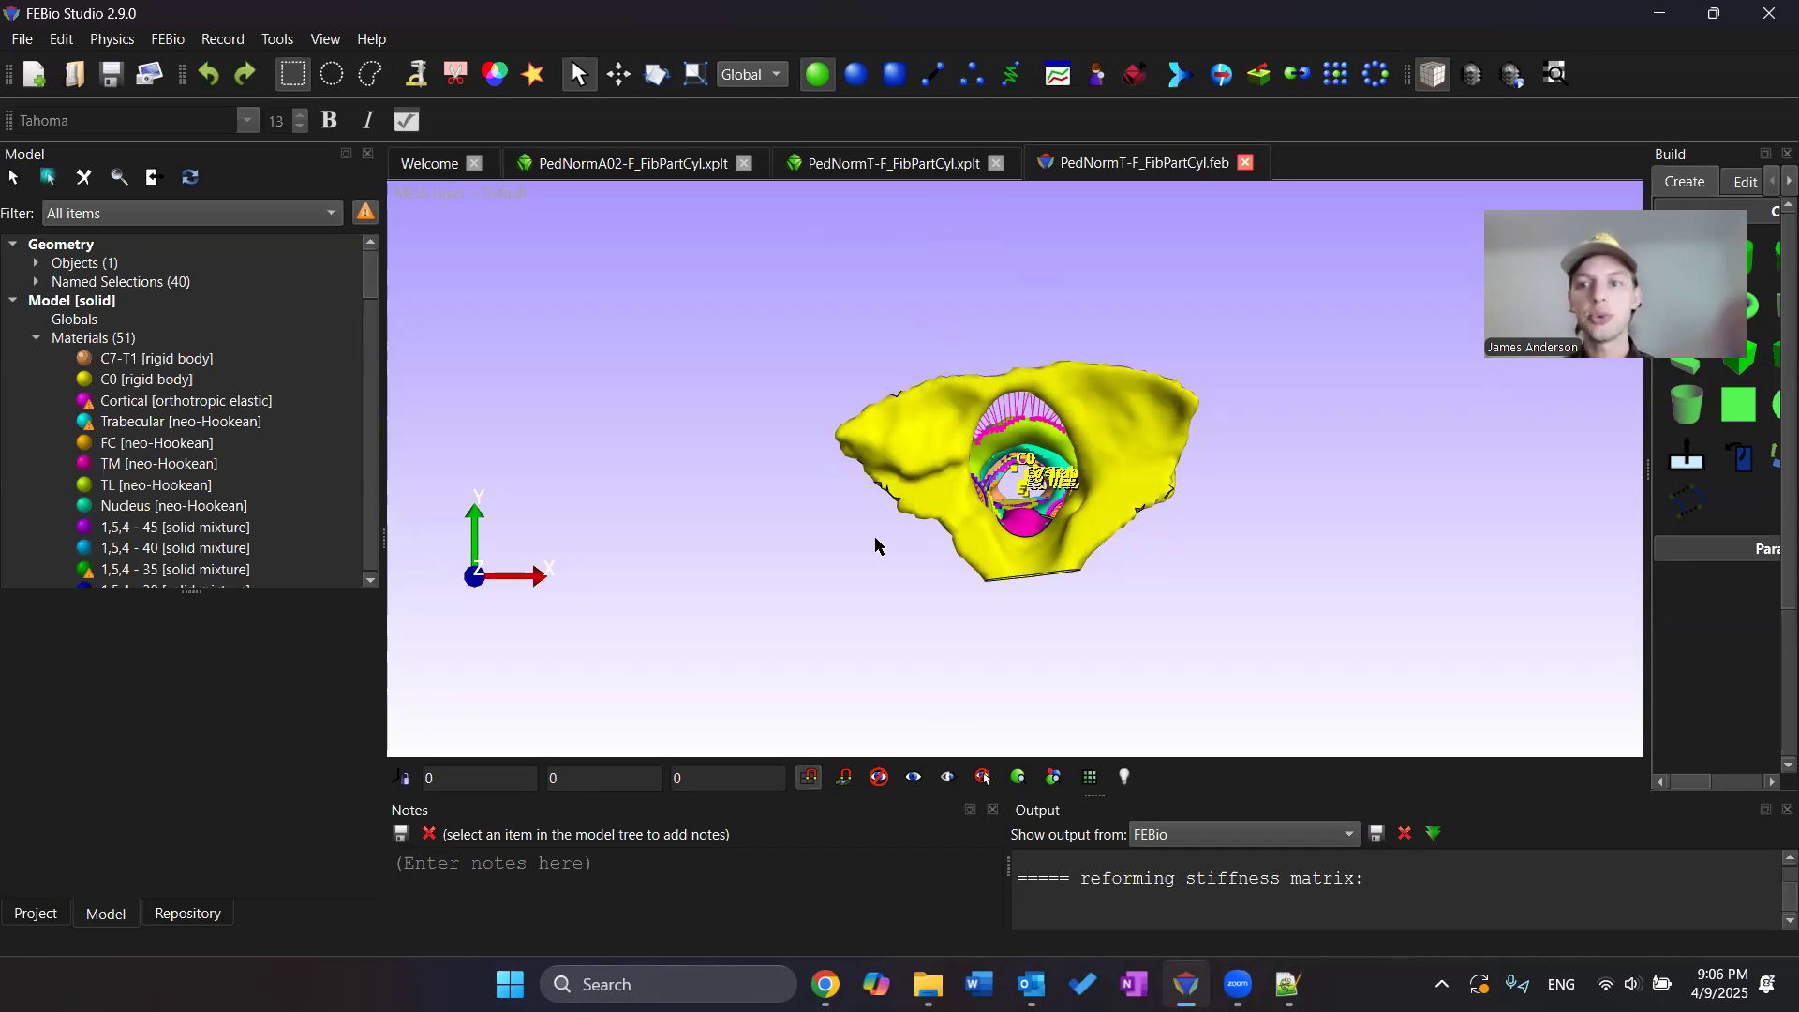
Examine the Output plotfile and logfile properties in the model tree
click(38, 339)
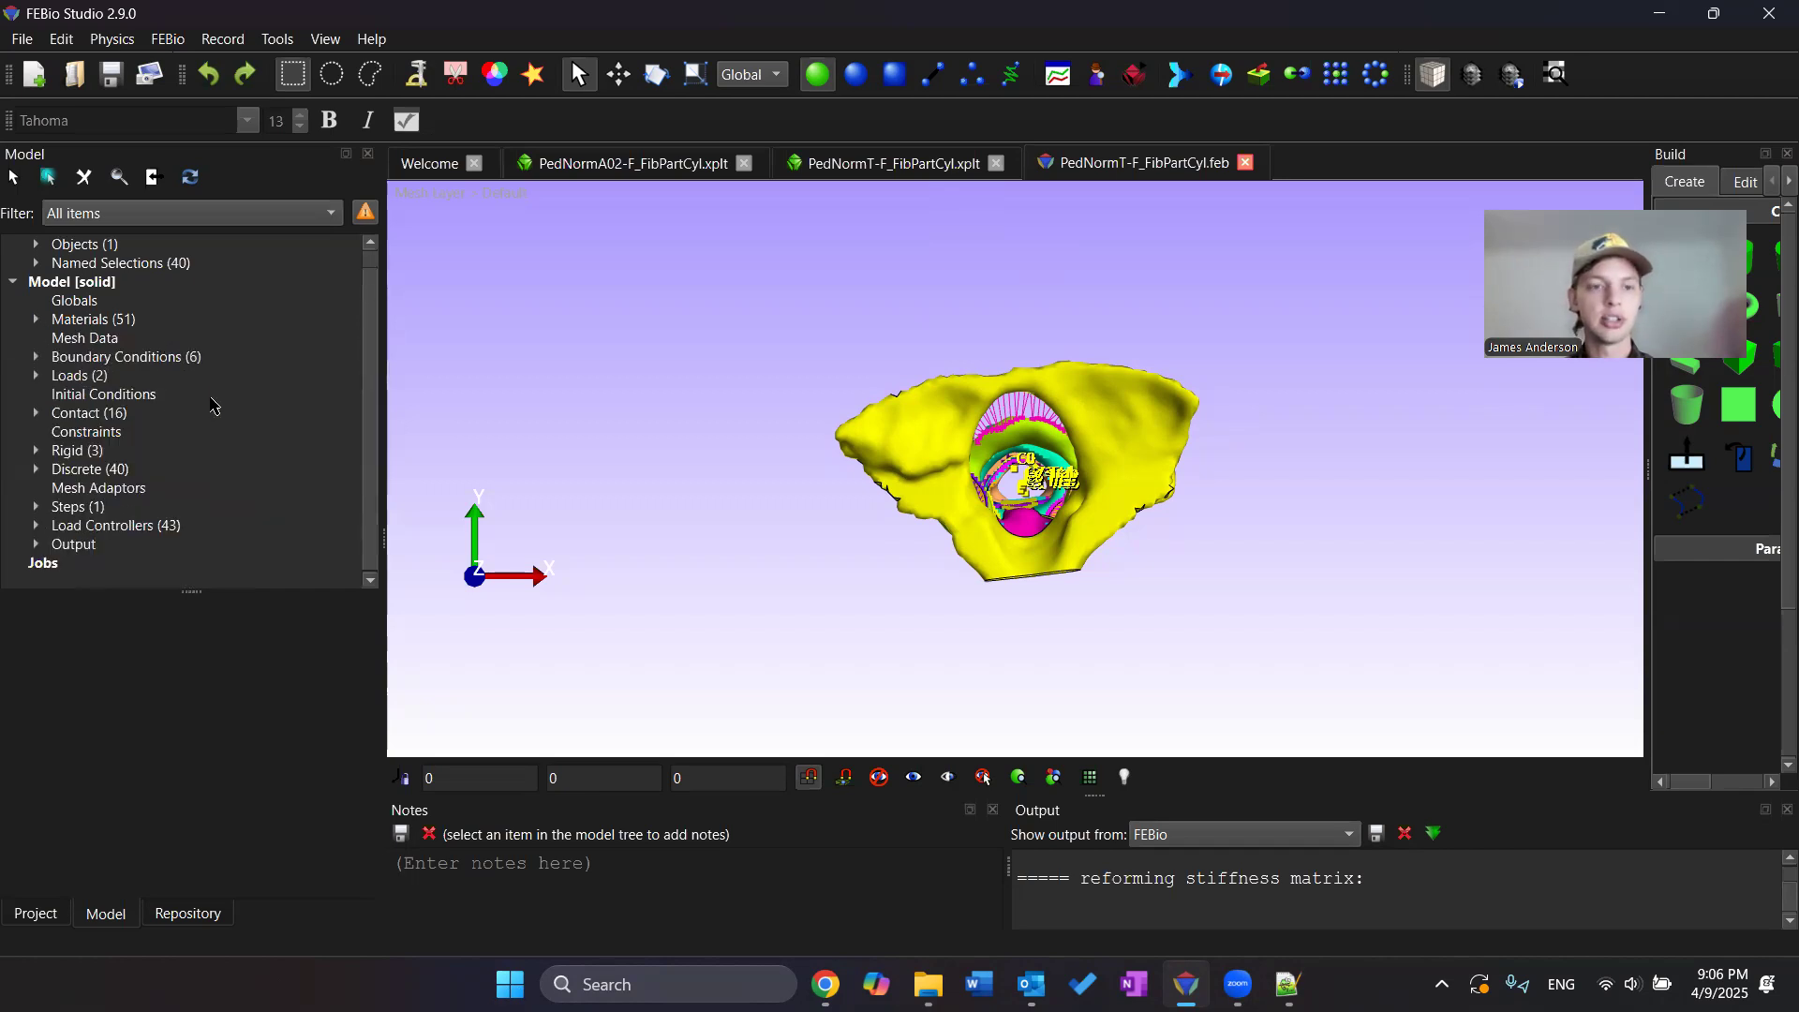
click(75, 545)
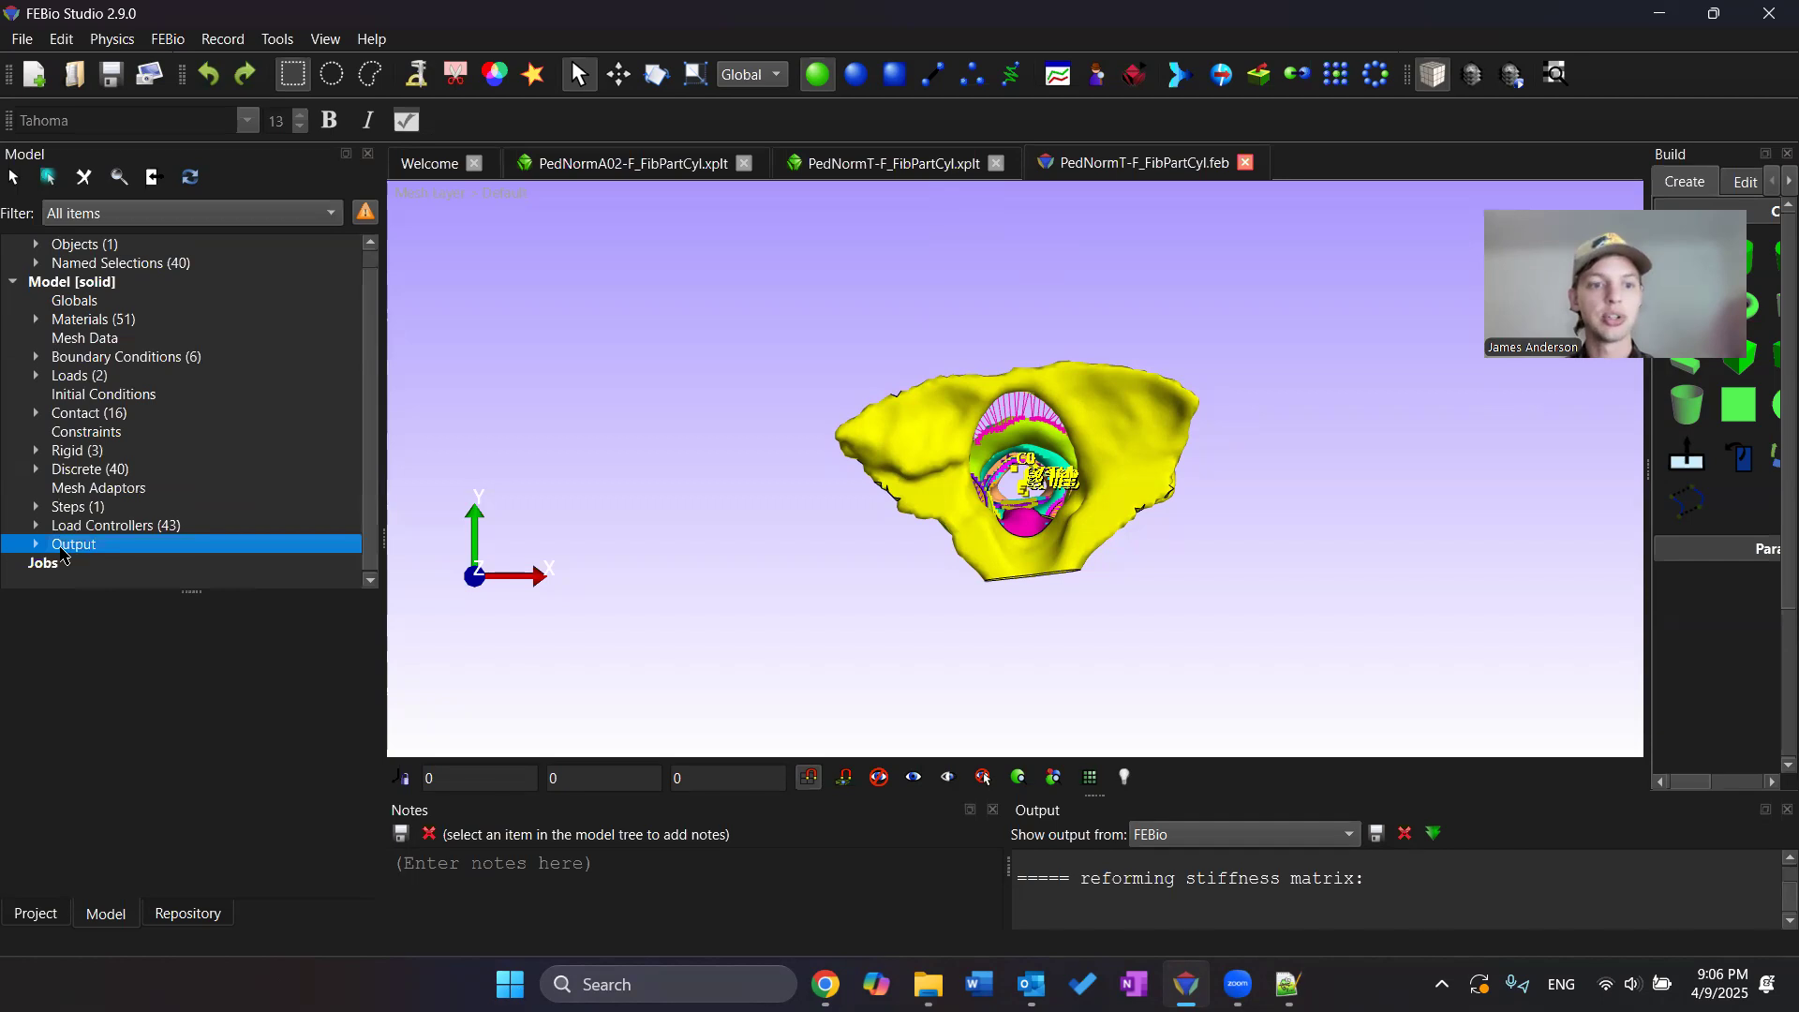
click(37, 544)
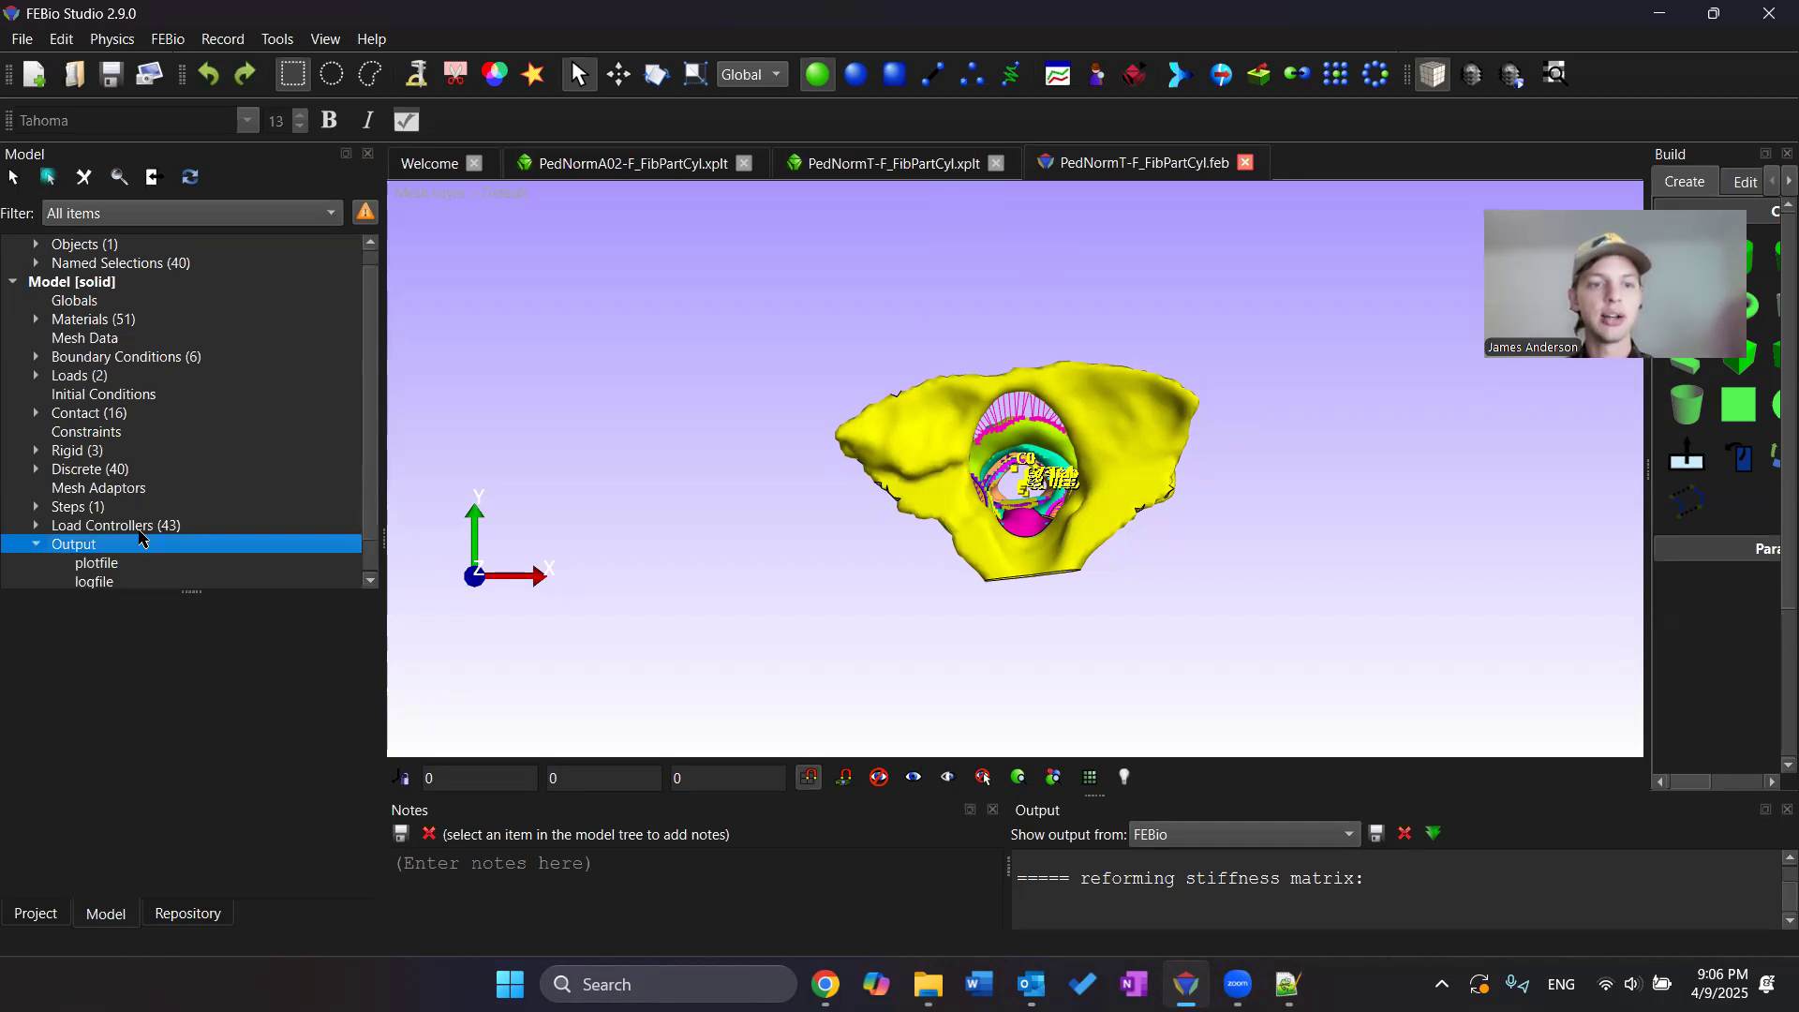
click(145, 562)
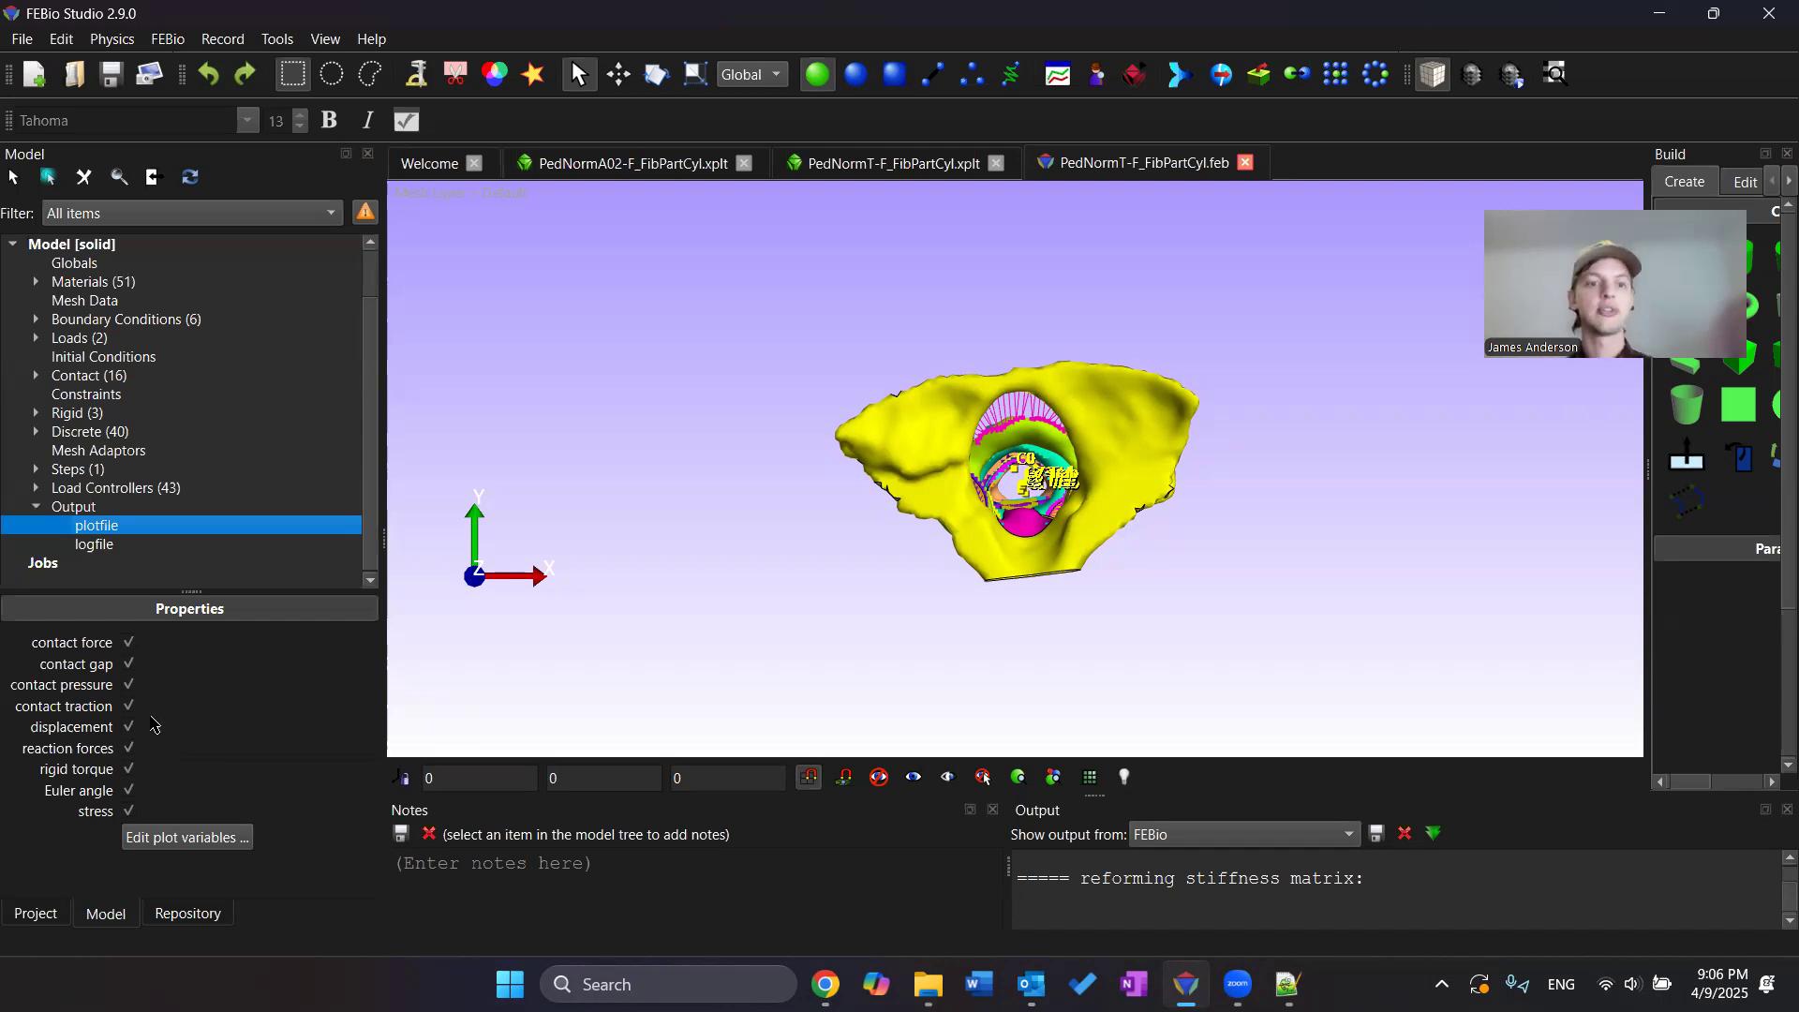
click(103, 545)
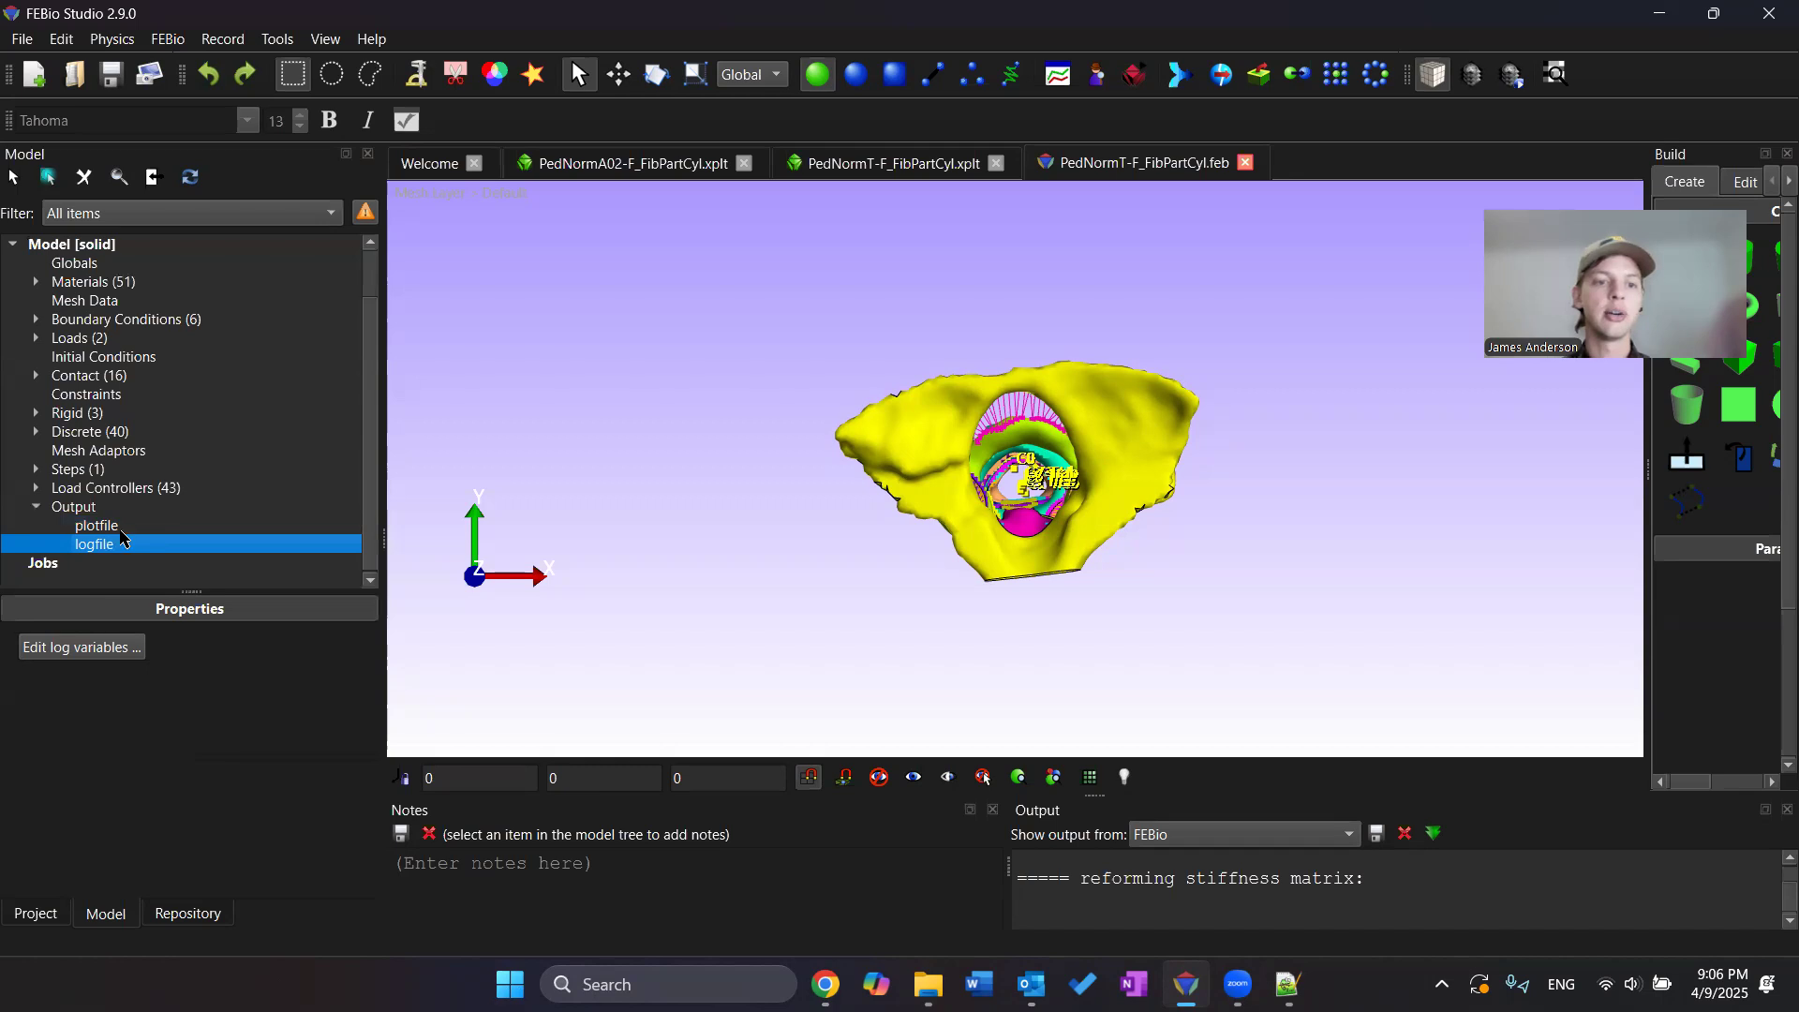
click(103, 526)
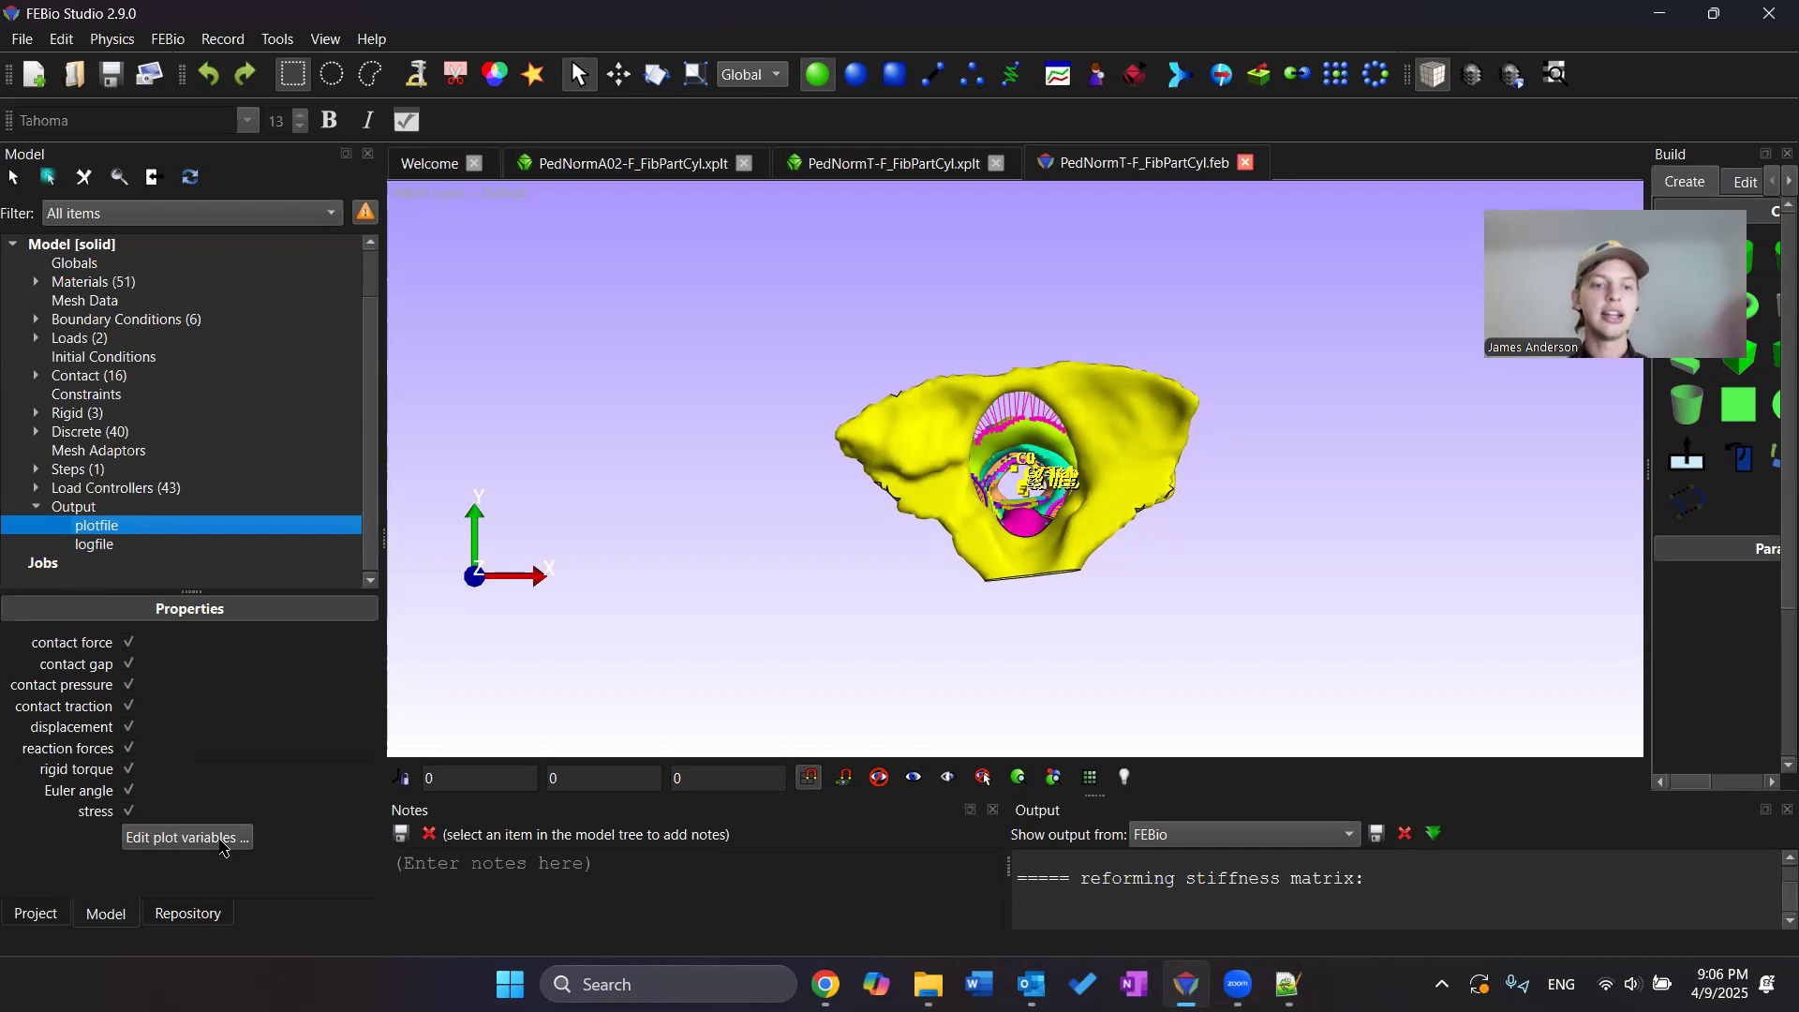
Open the plot variables editor and browse the list of available plotfile variables
click(223, 848)
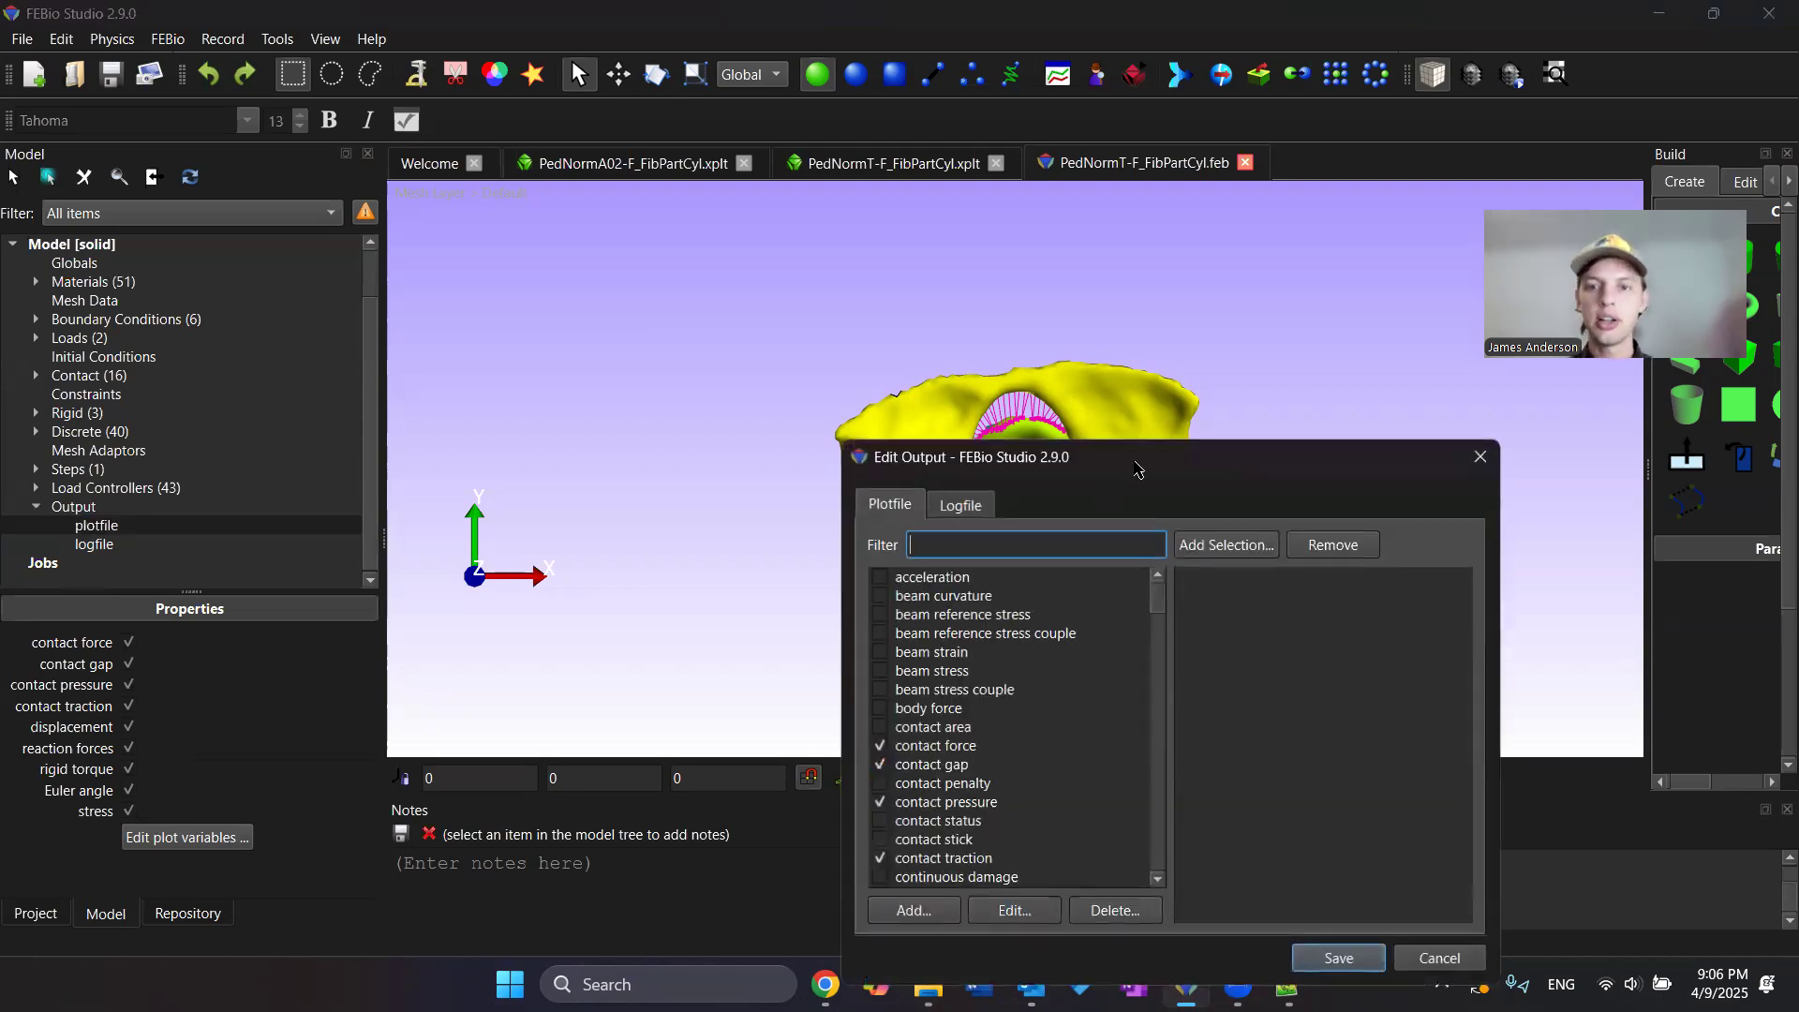
drag(1139, 466, 1060, 328)
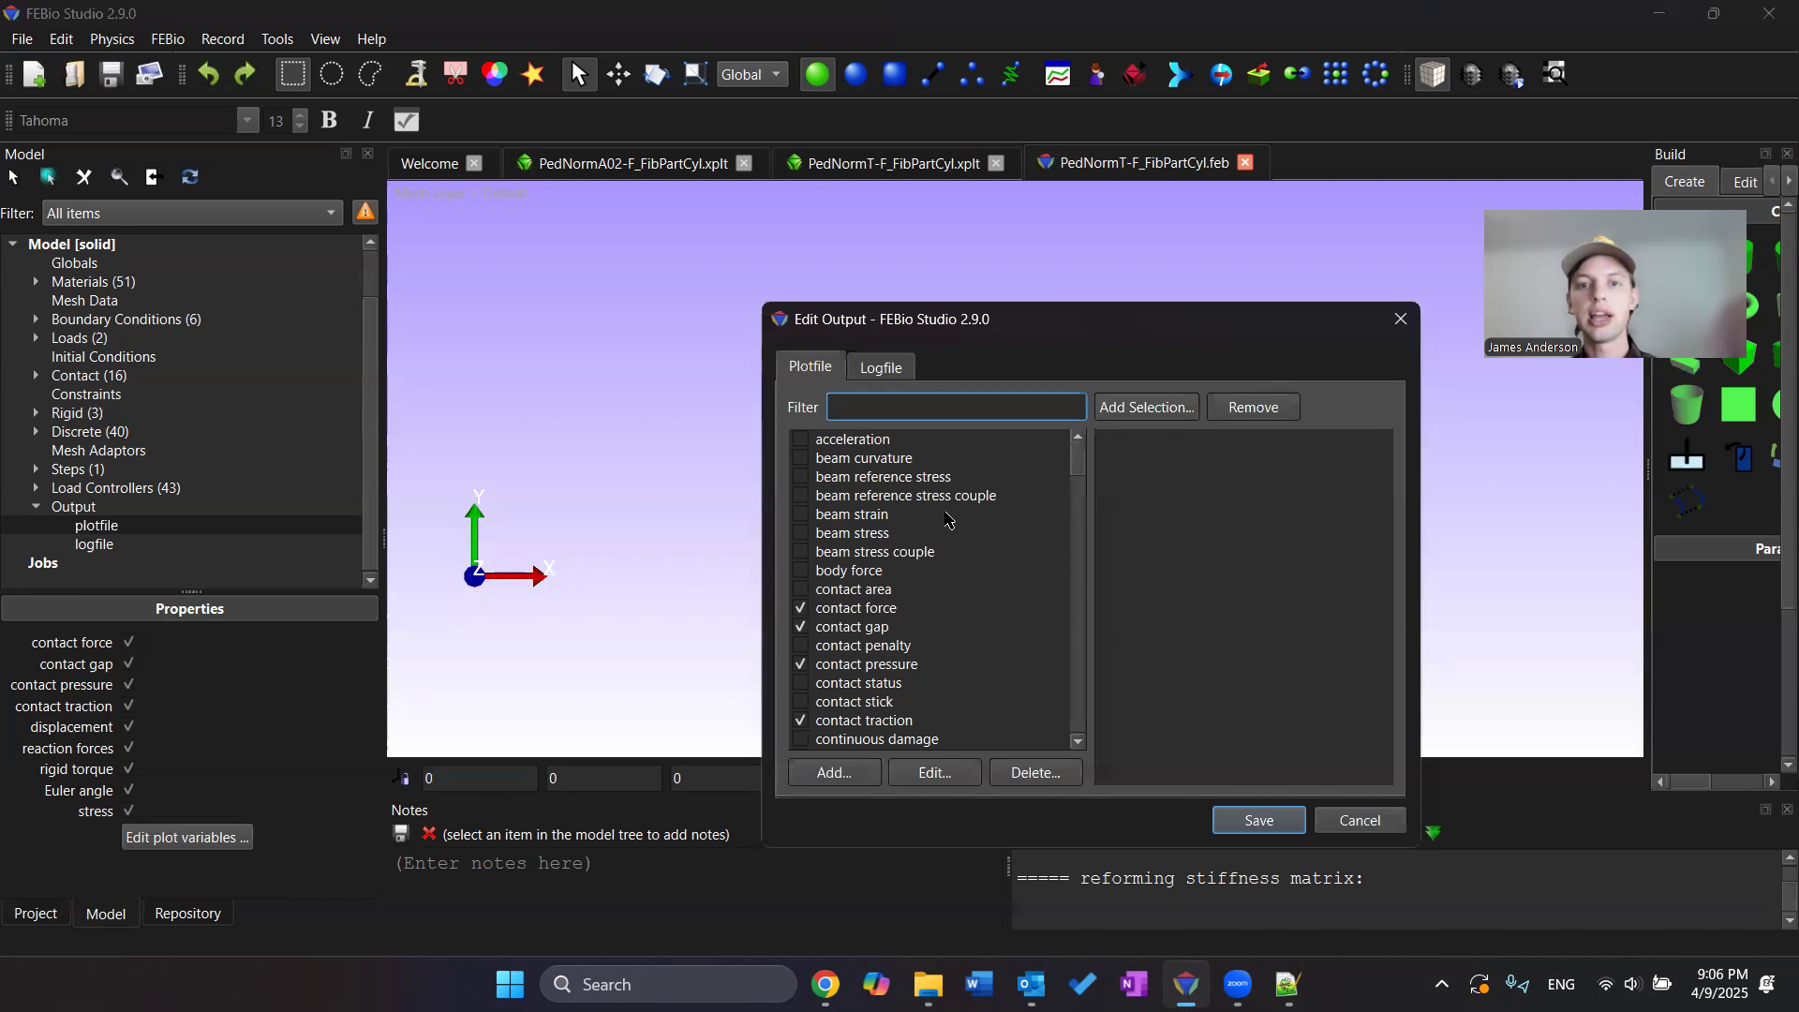
scroll(899, 511, down, 3)
scroll(904, 507, down, 8)
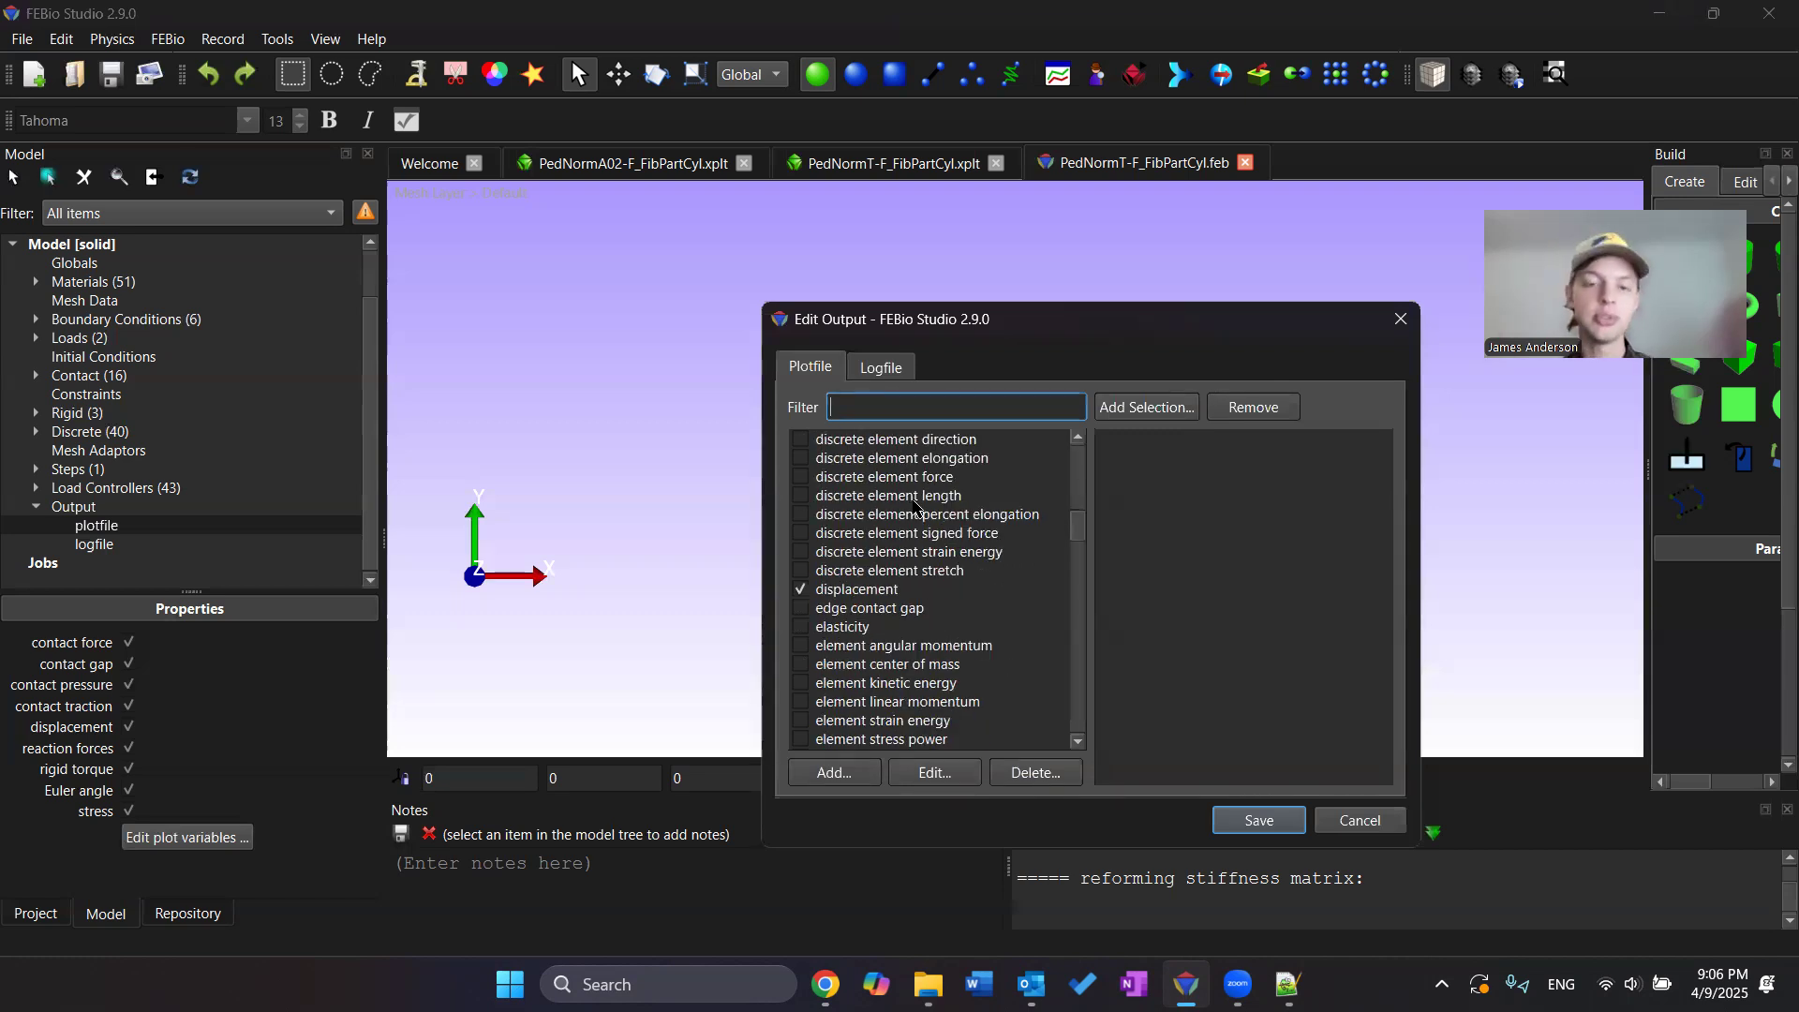
scroll(918, 524, down, 20)
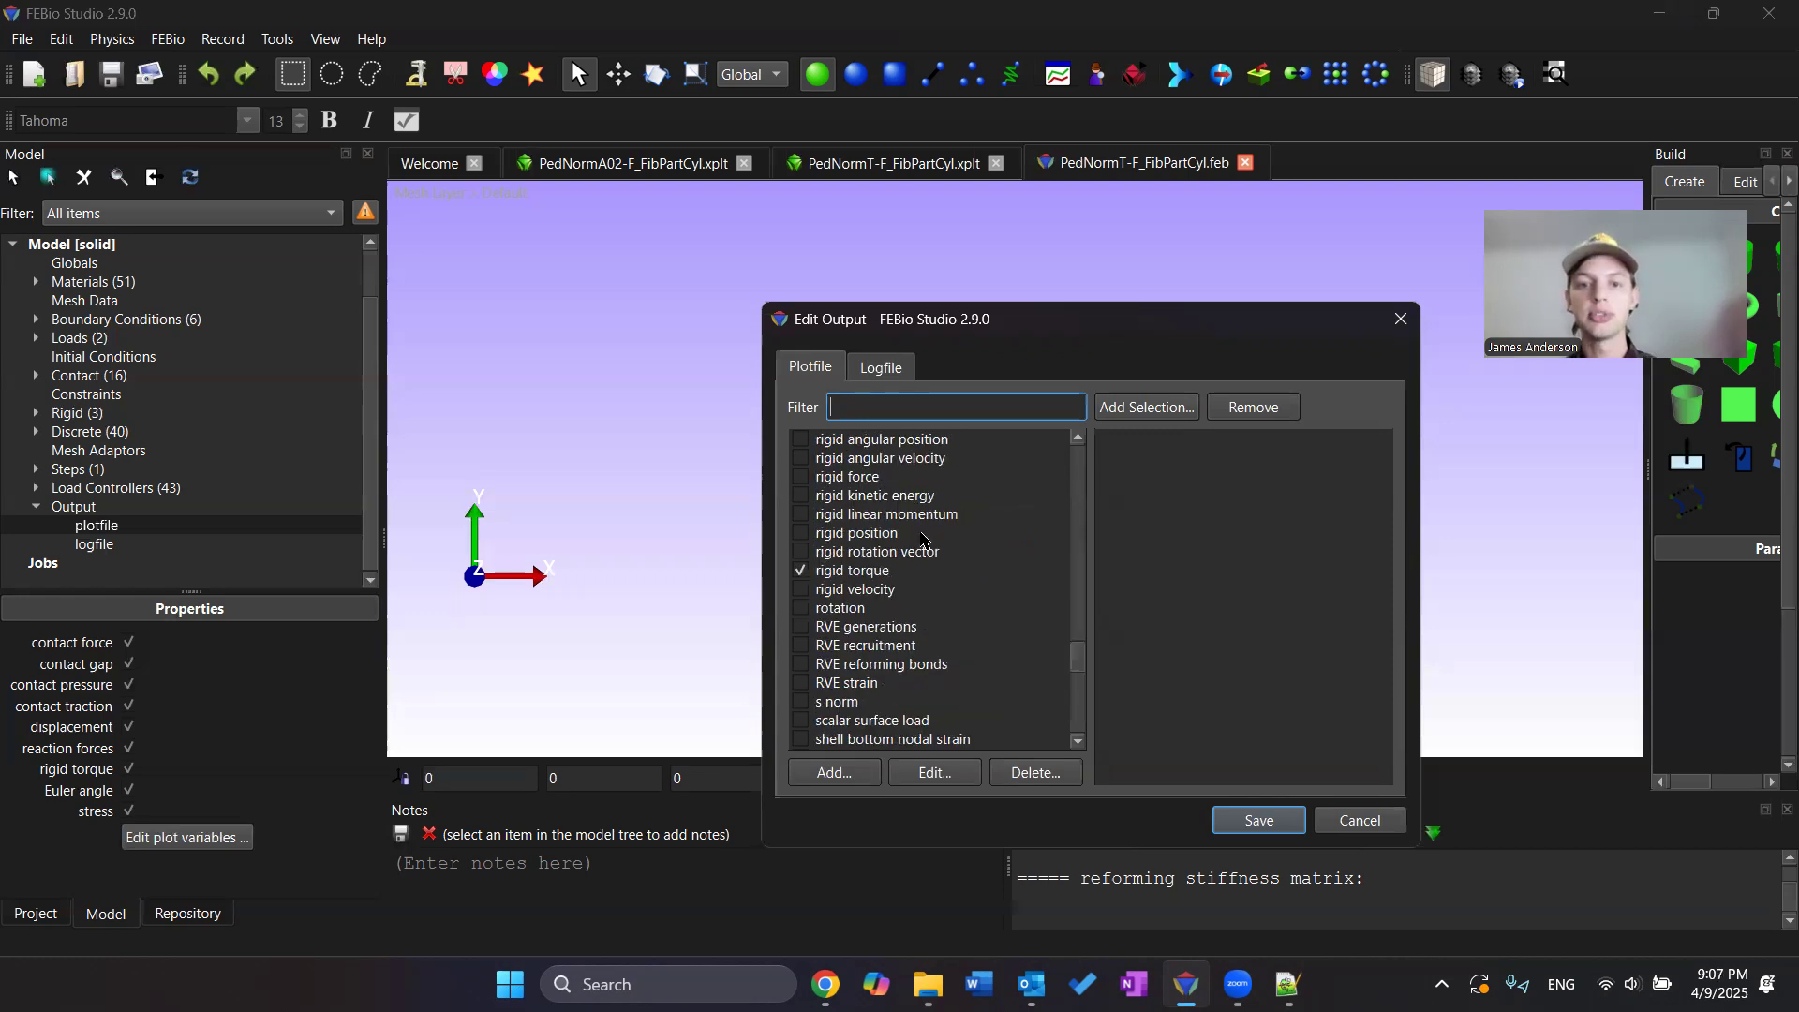
scroll(923, 541, down, 10)
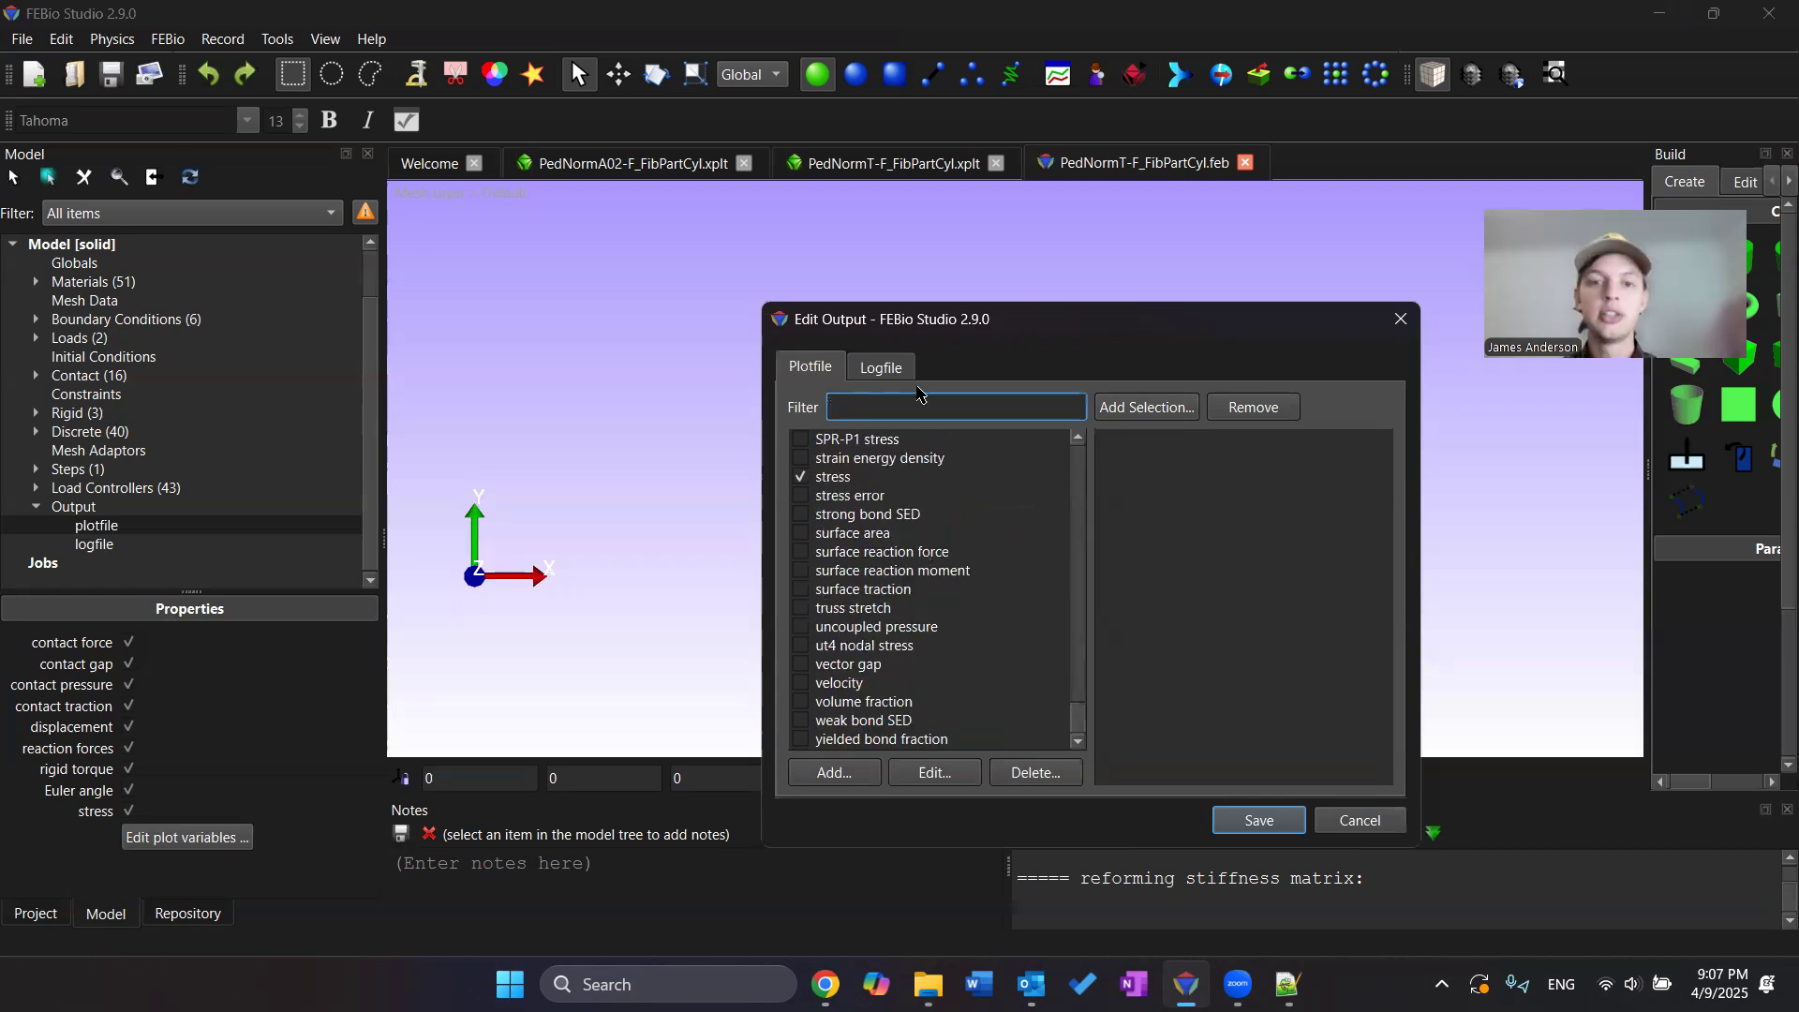
scroll(932, 515, up, 15)
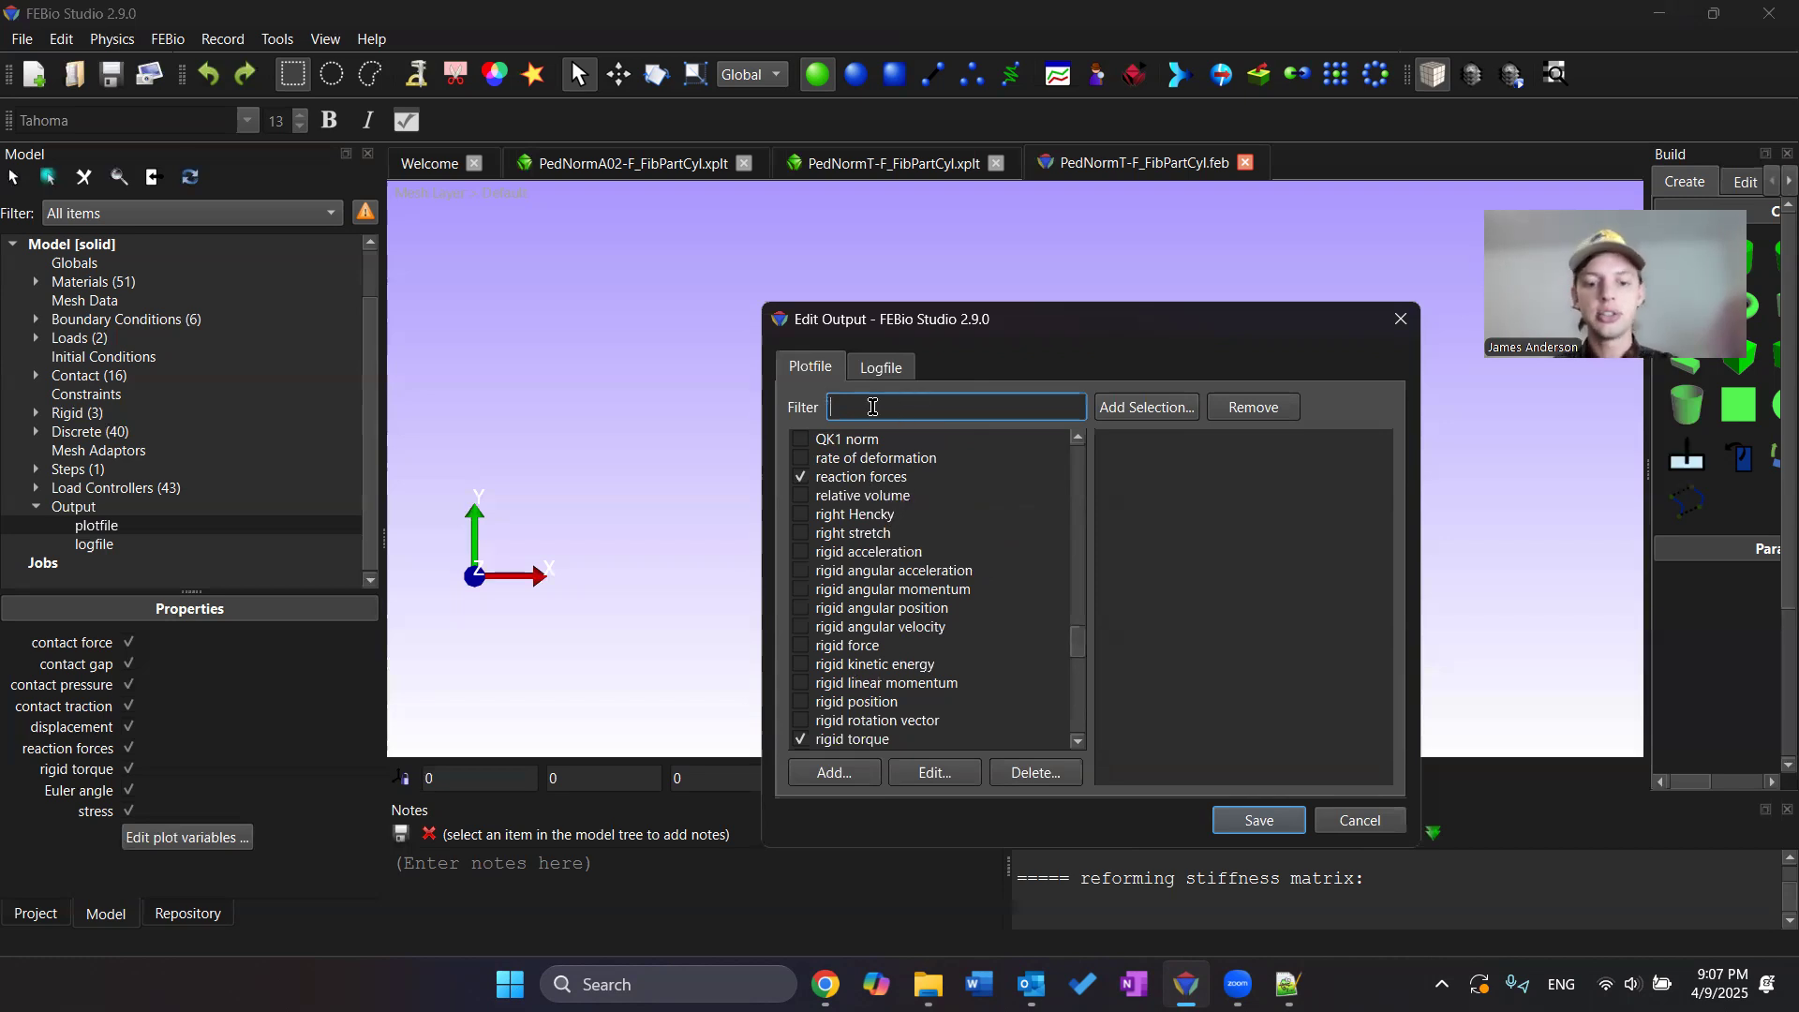
Filter the variables for fiber, enable fiber stretch, and save the plotfile output
text(fiber)
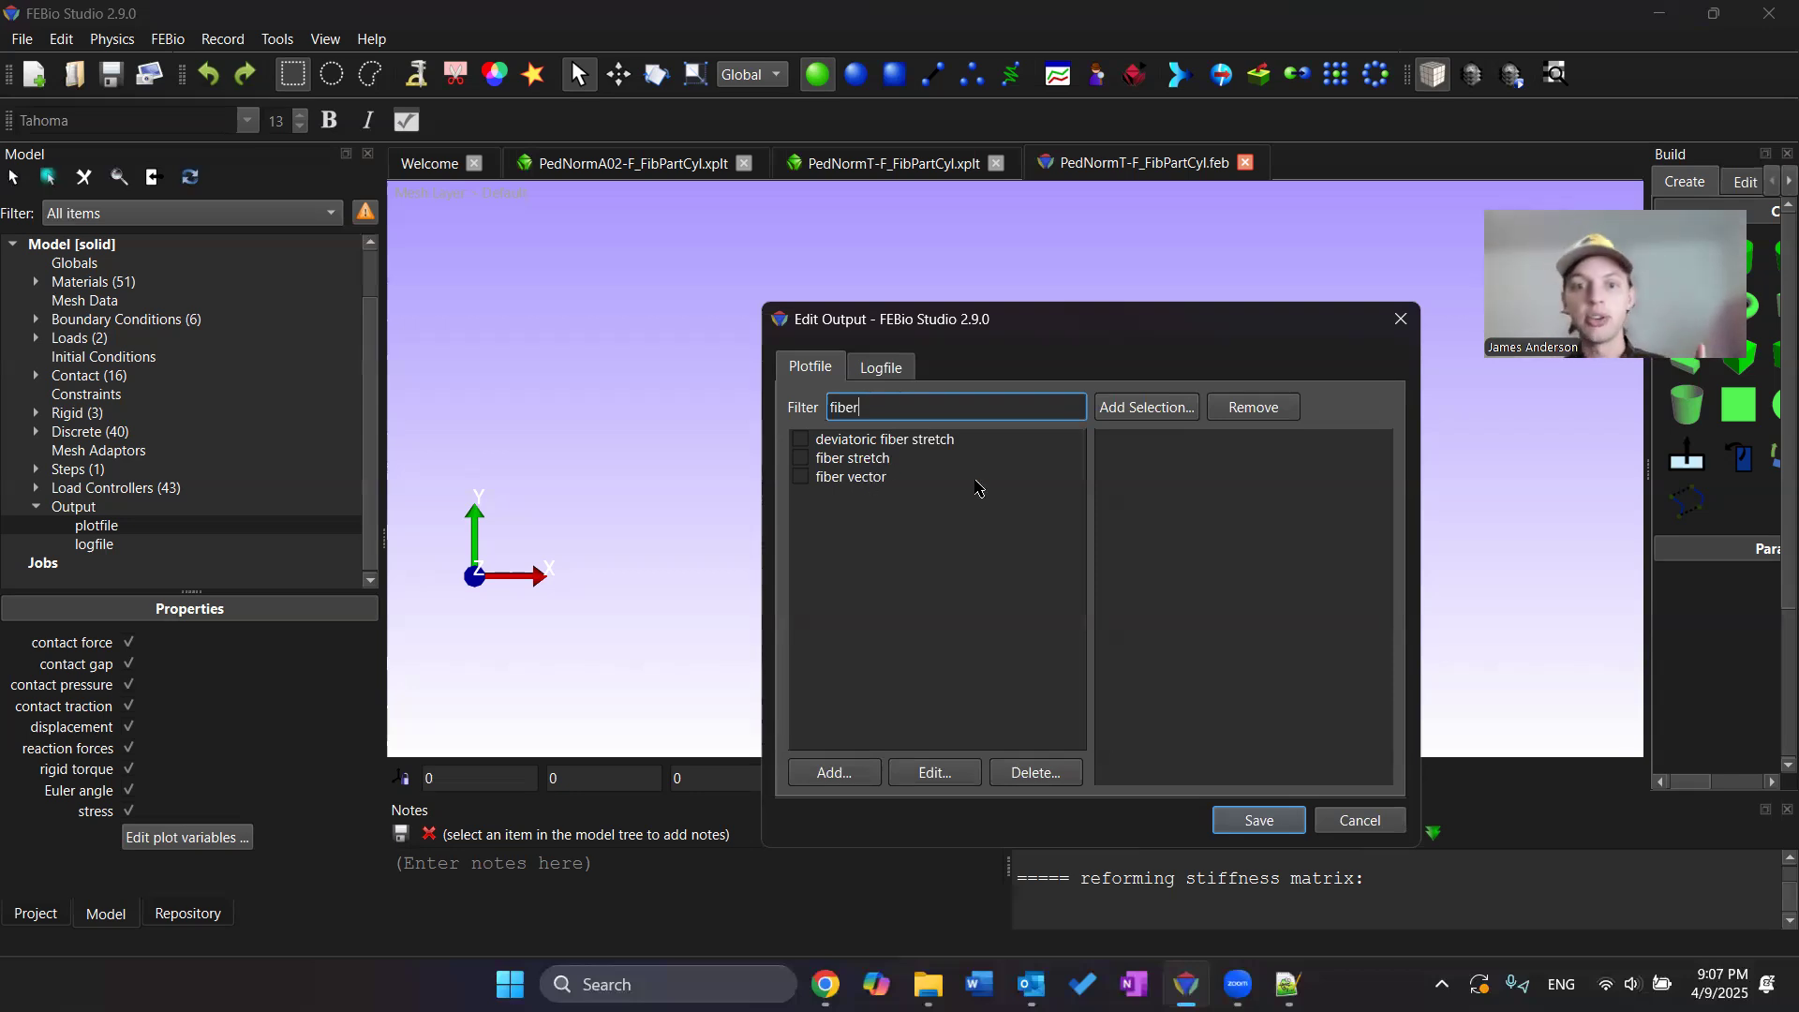
click(803, 461)
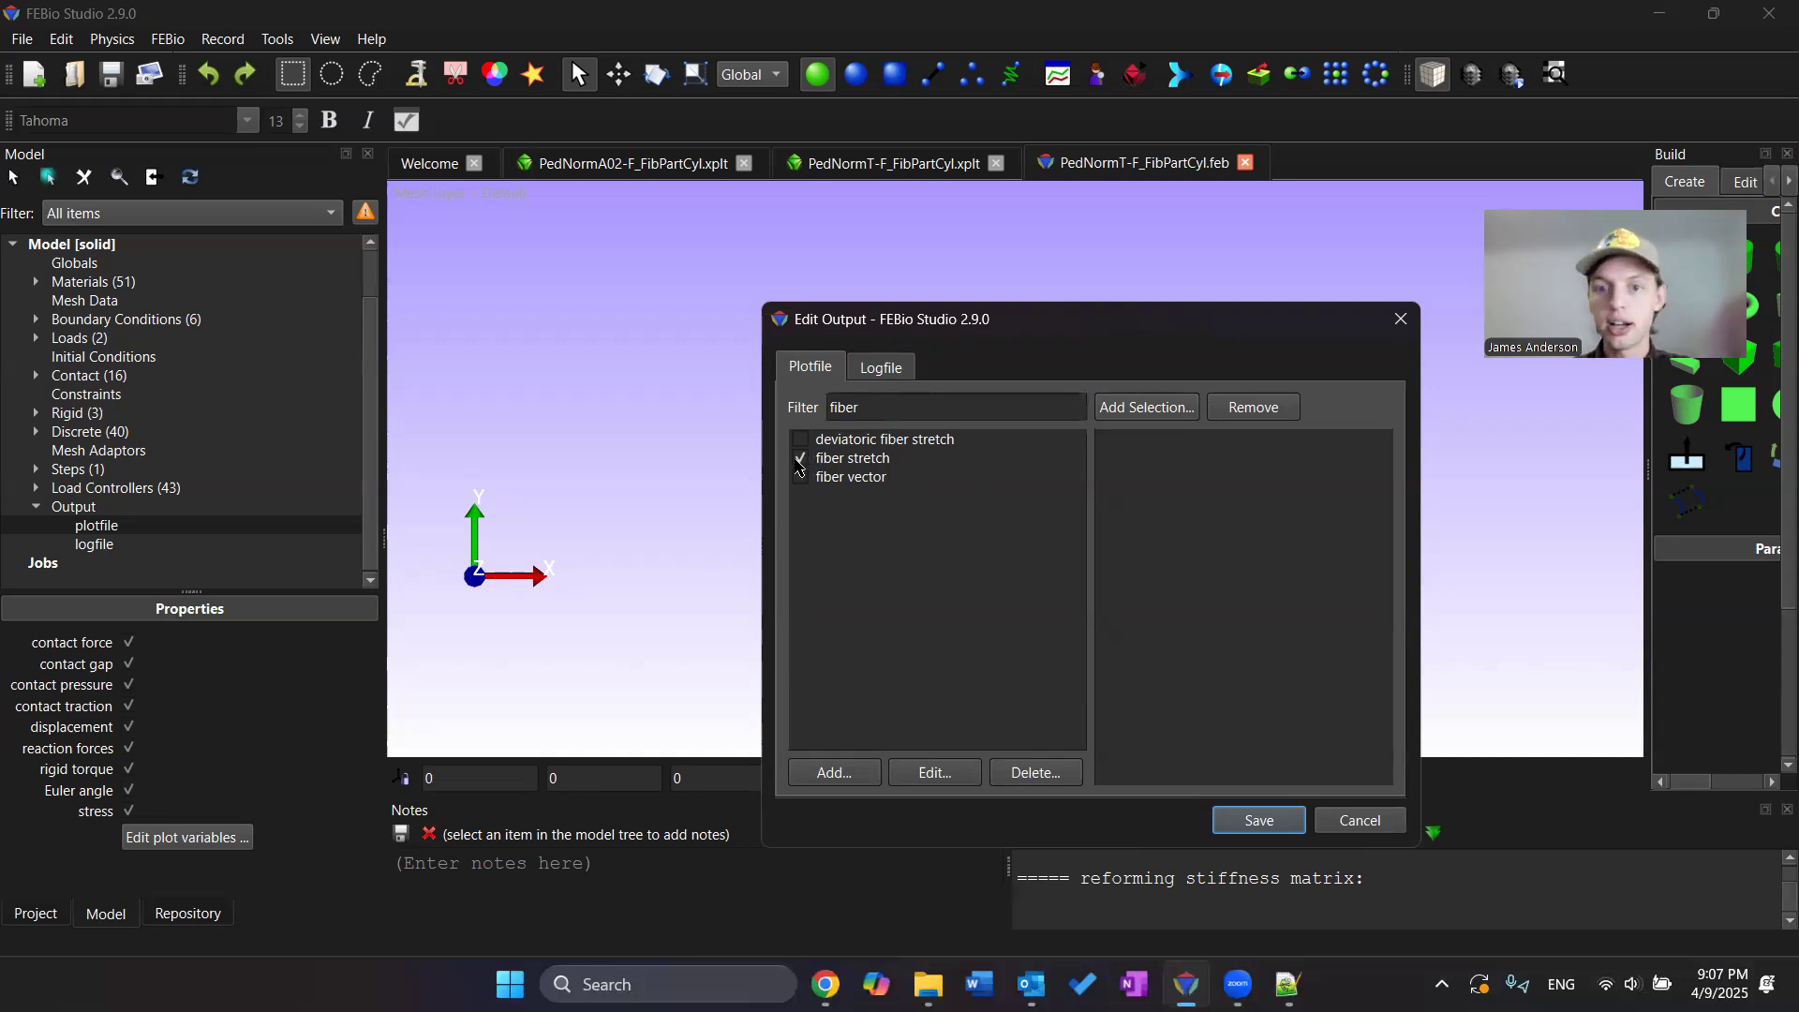
click(1261, 821)
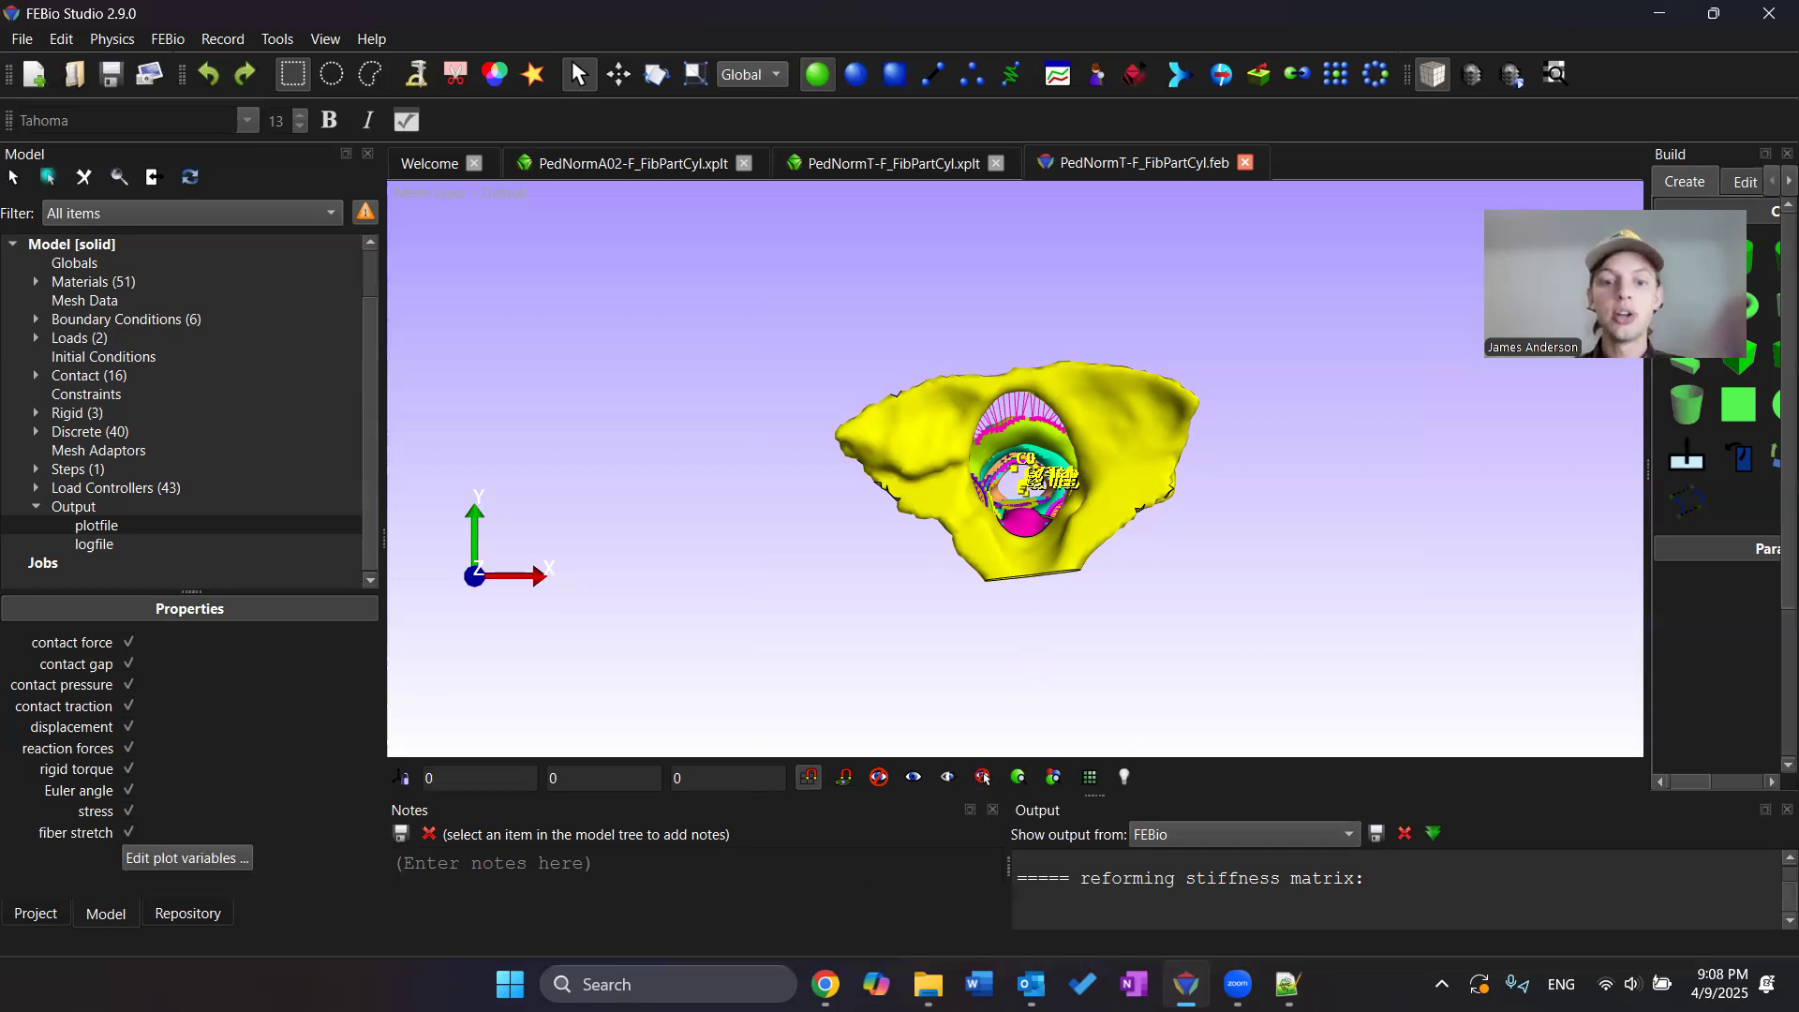
Switch to the browser showing the FEBio forum post on visualizing fiber stretch
click(862, 872)
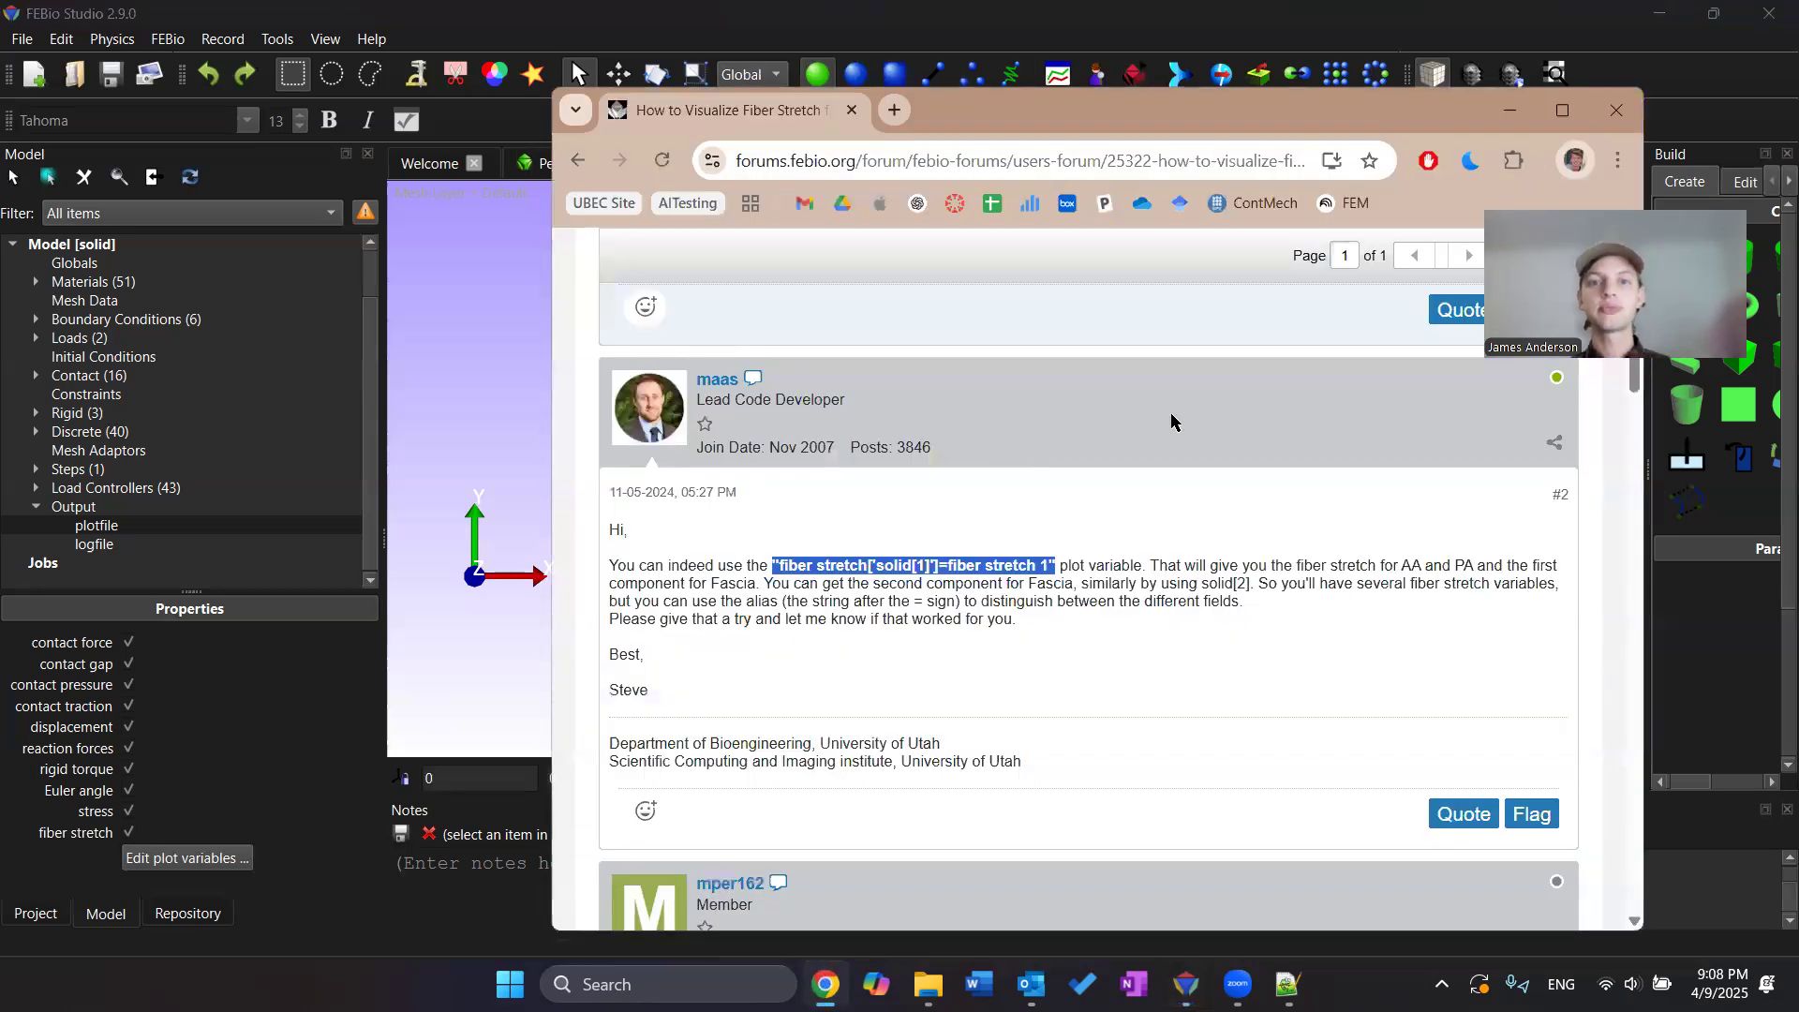
Scroll through the forum thread on visualizing fiber stretch for multiple solid mixture materials
scroll(1171, 422, up, 15)
drag(737, 159, 852, 157)
click(989, 245)
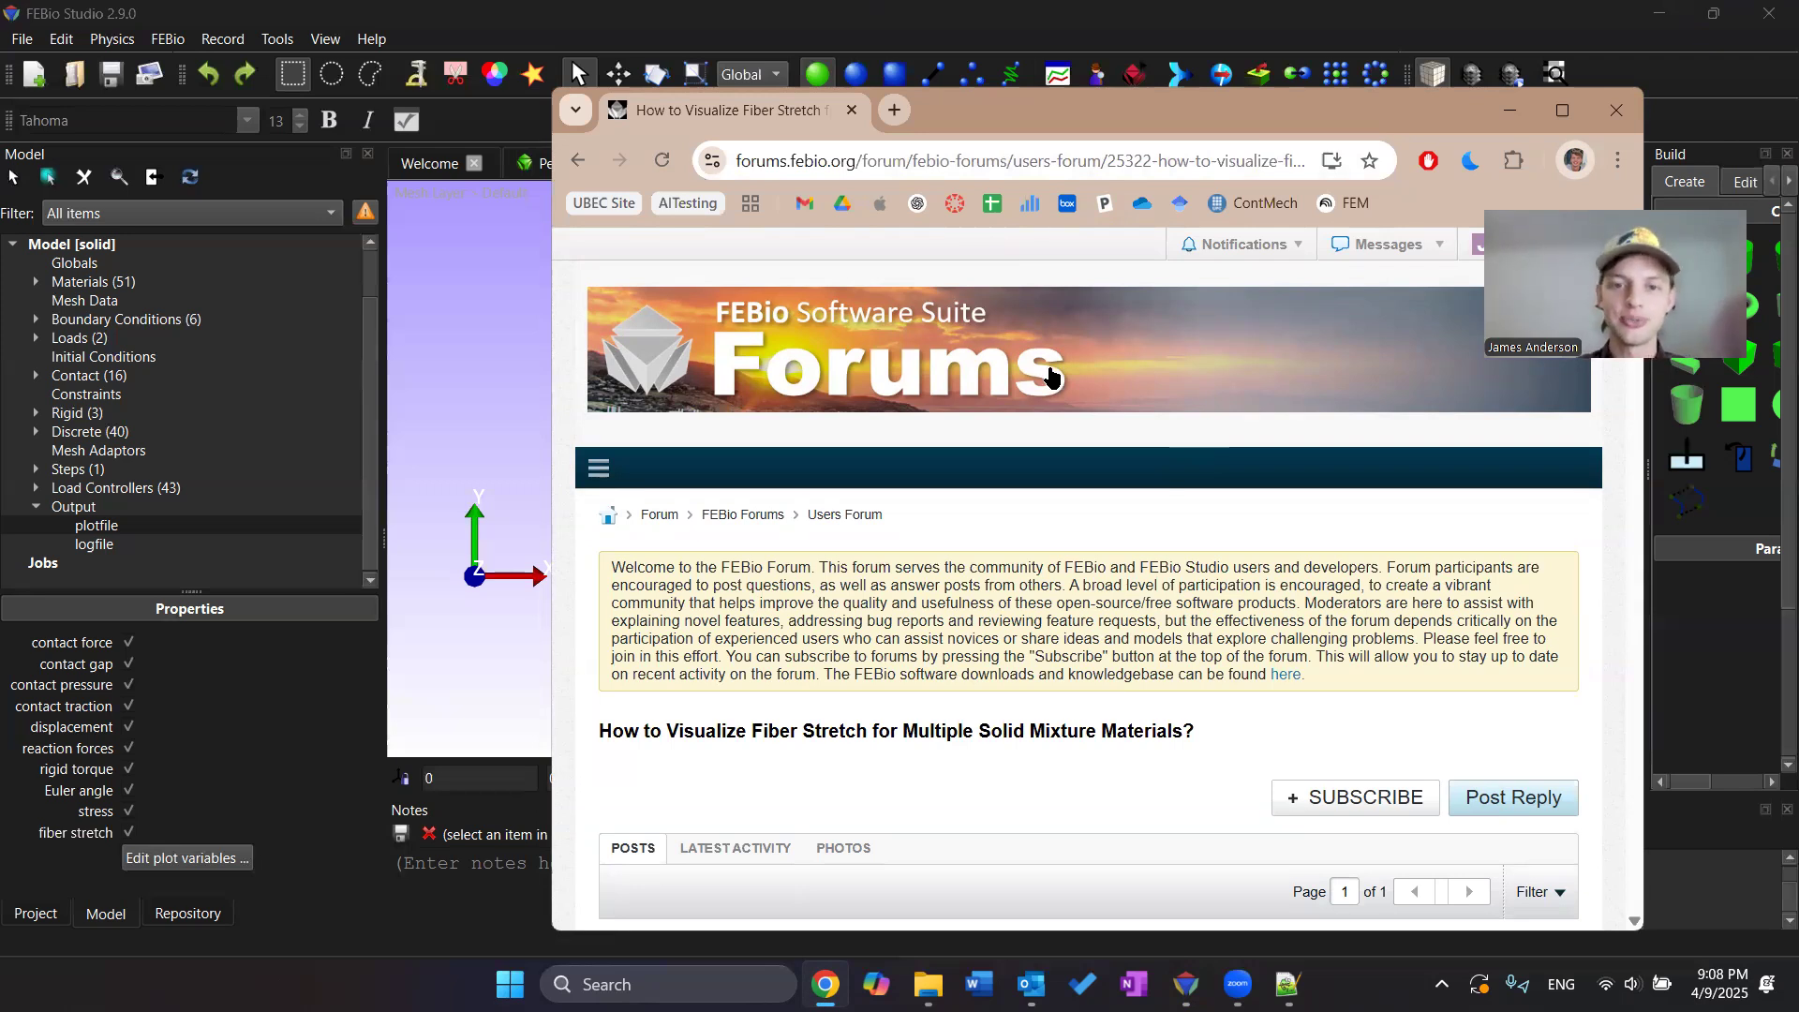
scroll(1168, 447, down, 3)
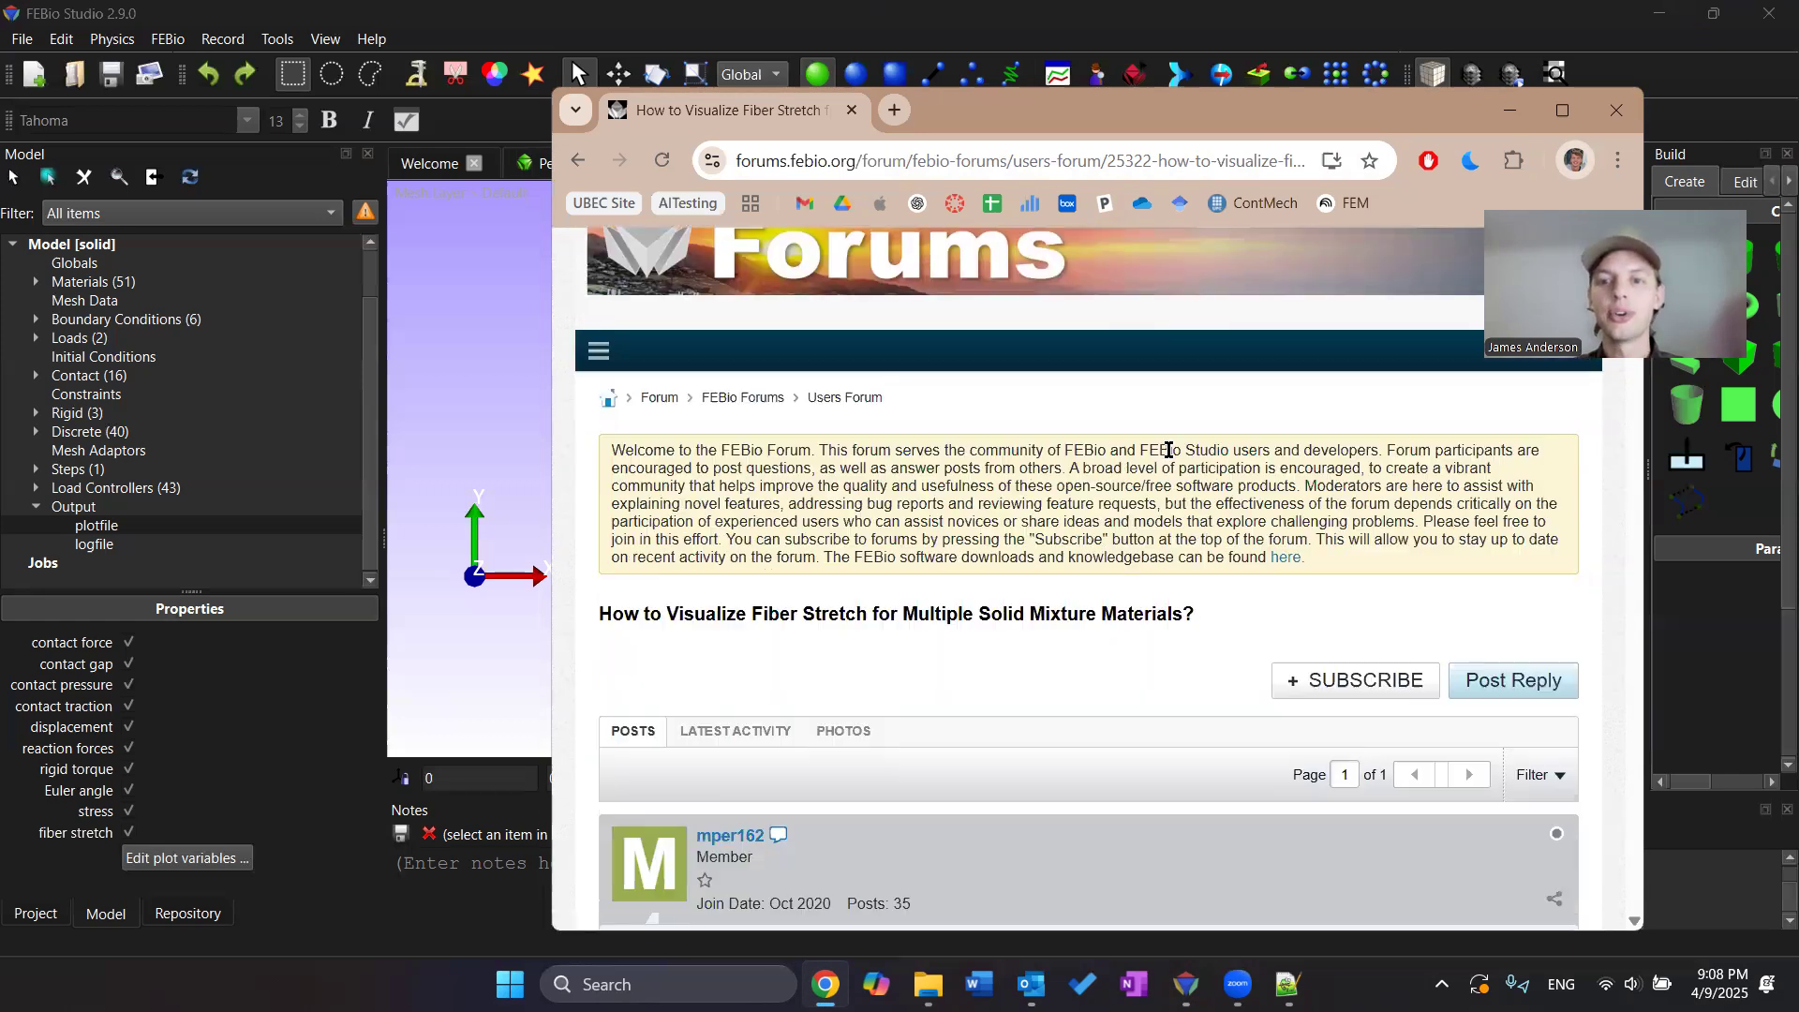
scroll(1171, 456, up, 3)
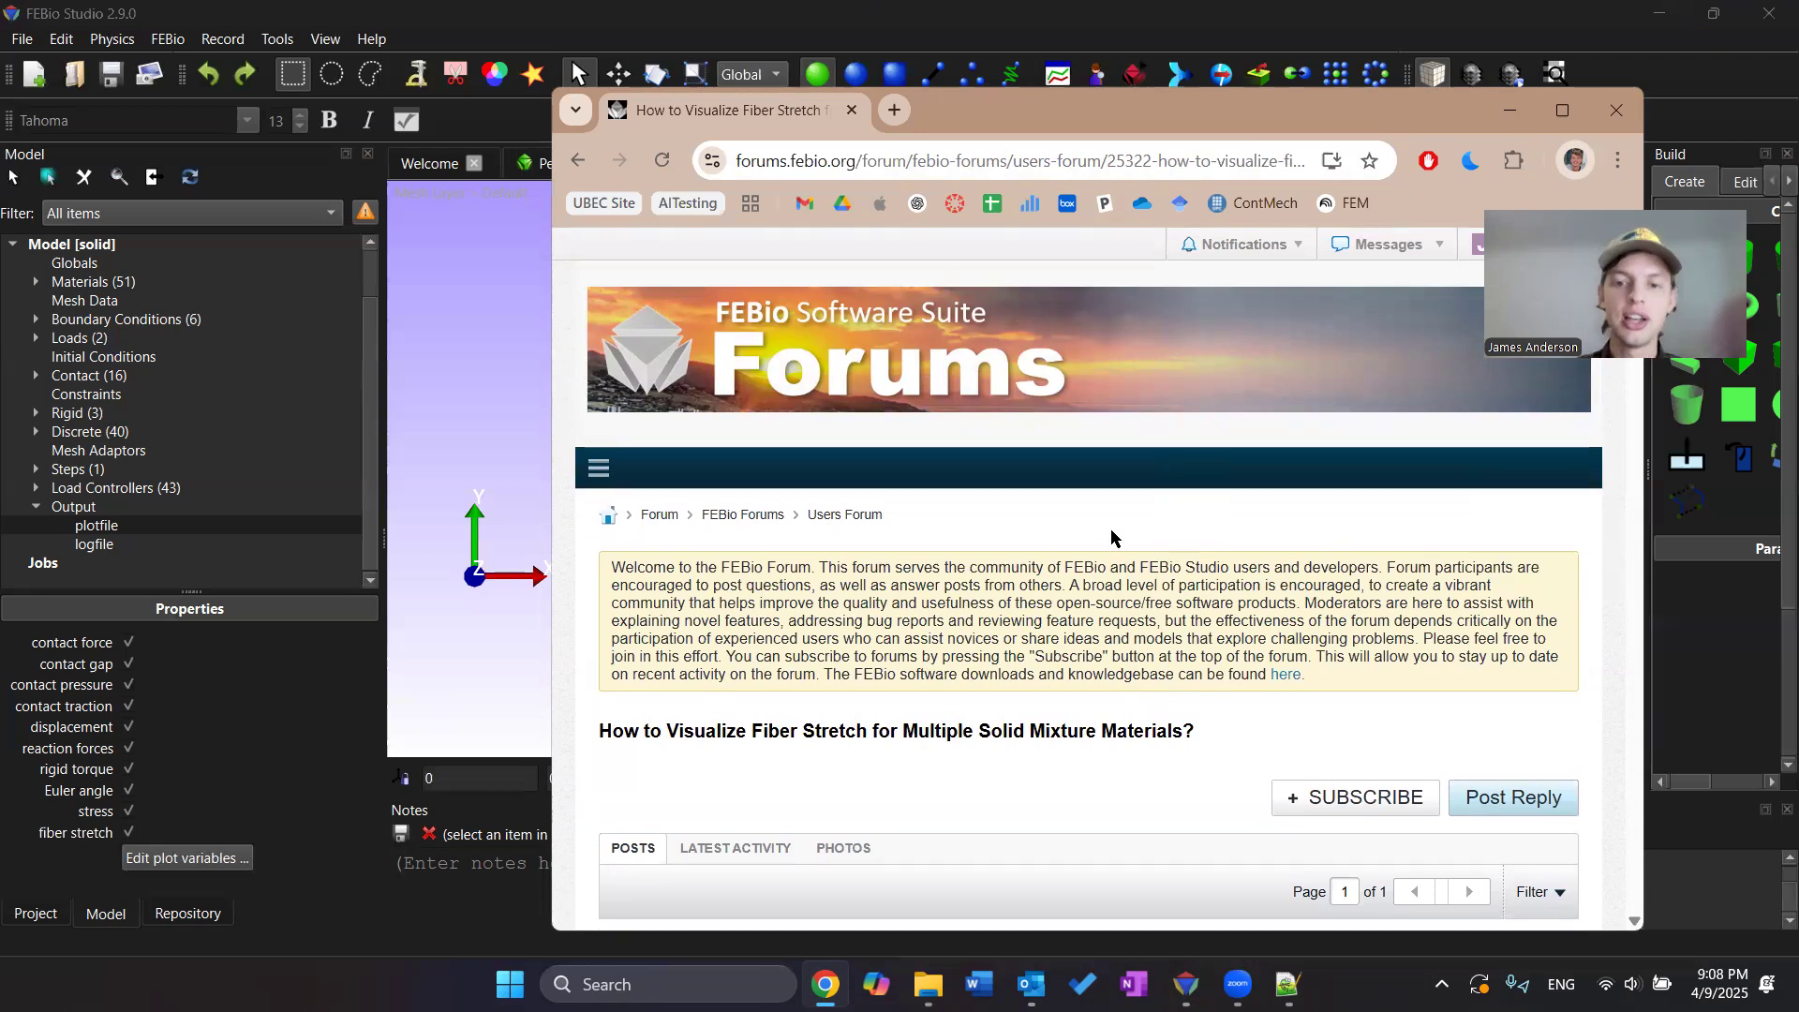
scroll(618, 614, down, 1)
scroll(685, 609, down, 1)
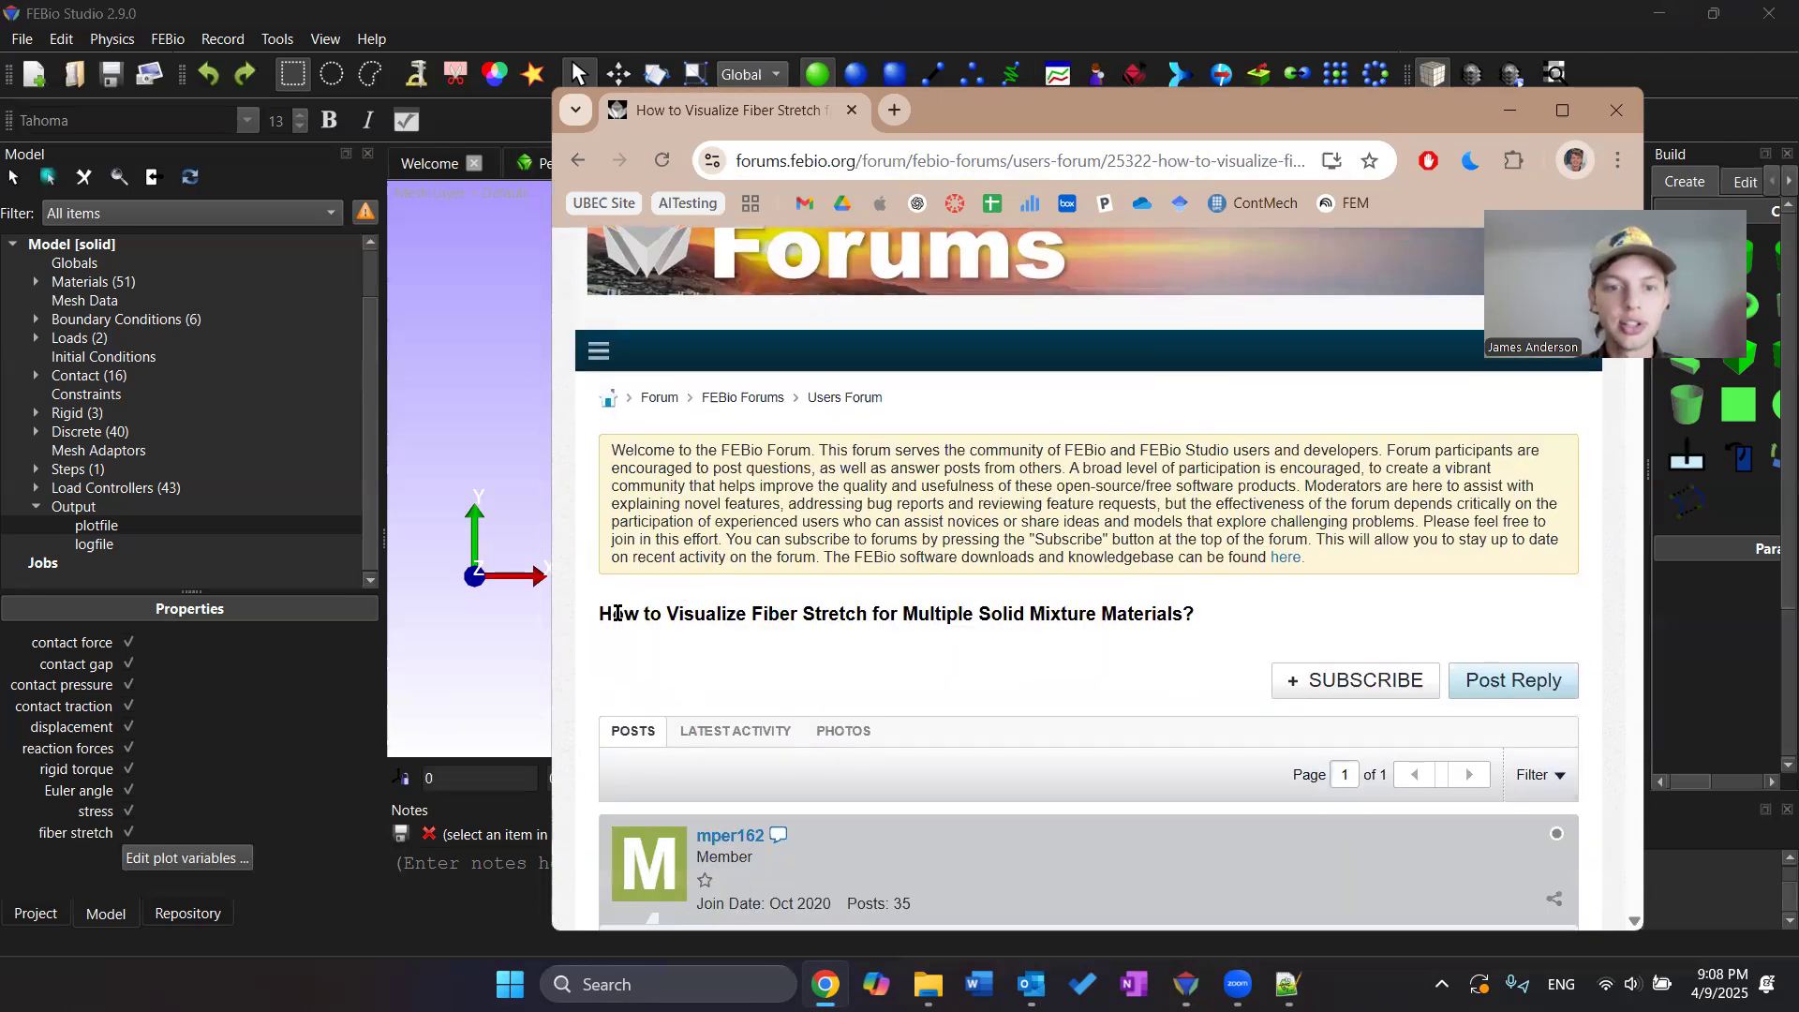
drag(1224, 122, 1191, 95)
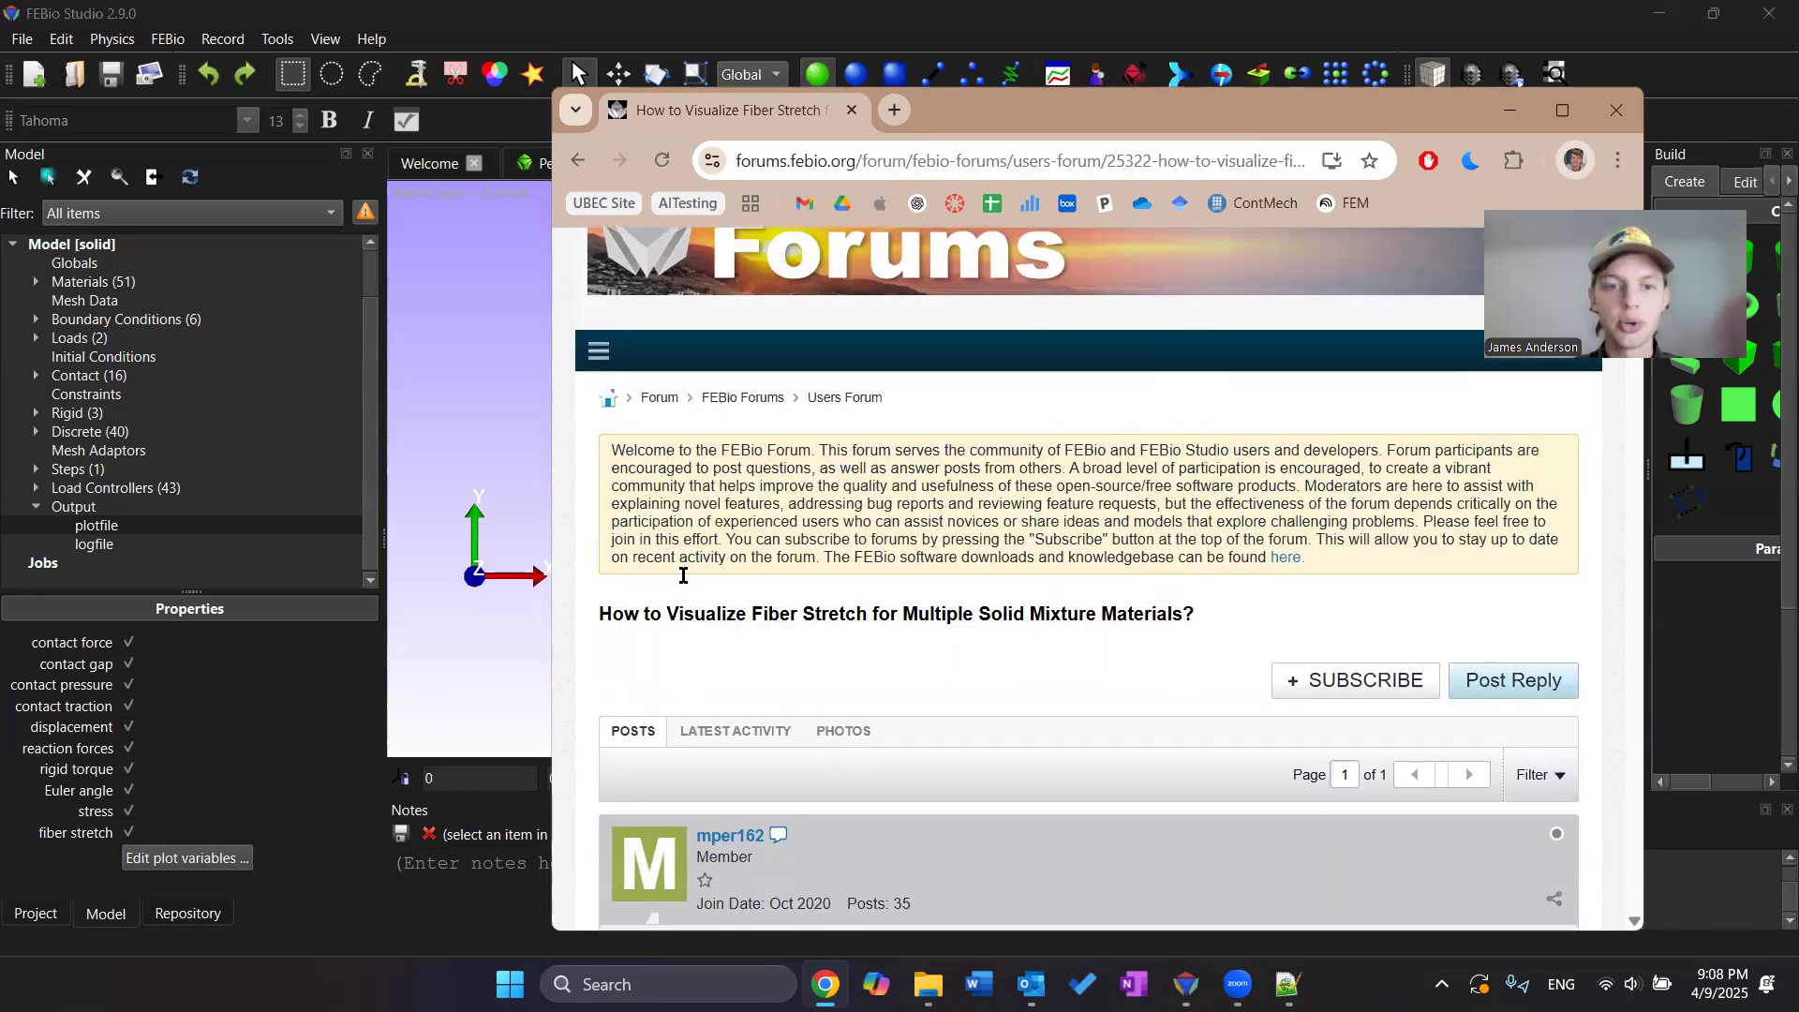
Highlight the thread title and read the developer's reply about the fiber stretch plot variable
drag(571, 587, 632, 594)
drag(832, 587, 649, 609)
drag(871, 588, 1150, 588)
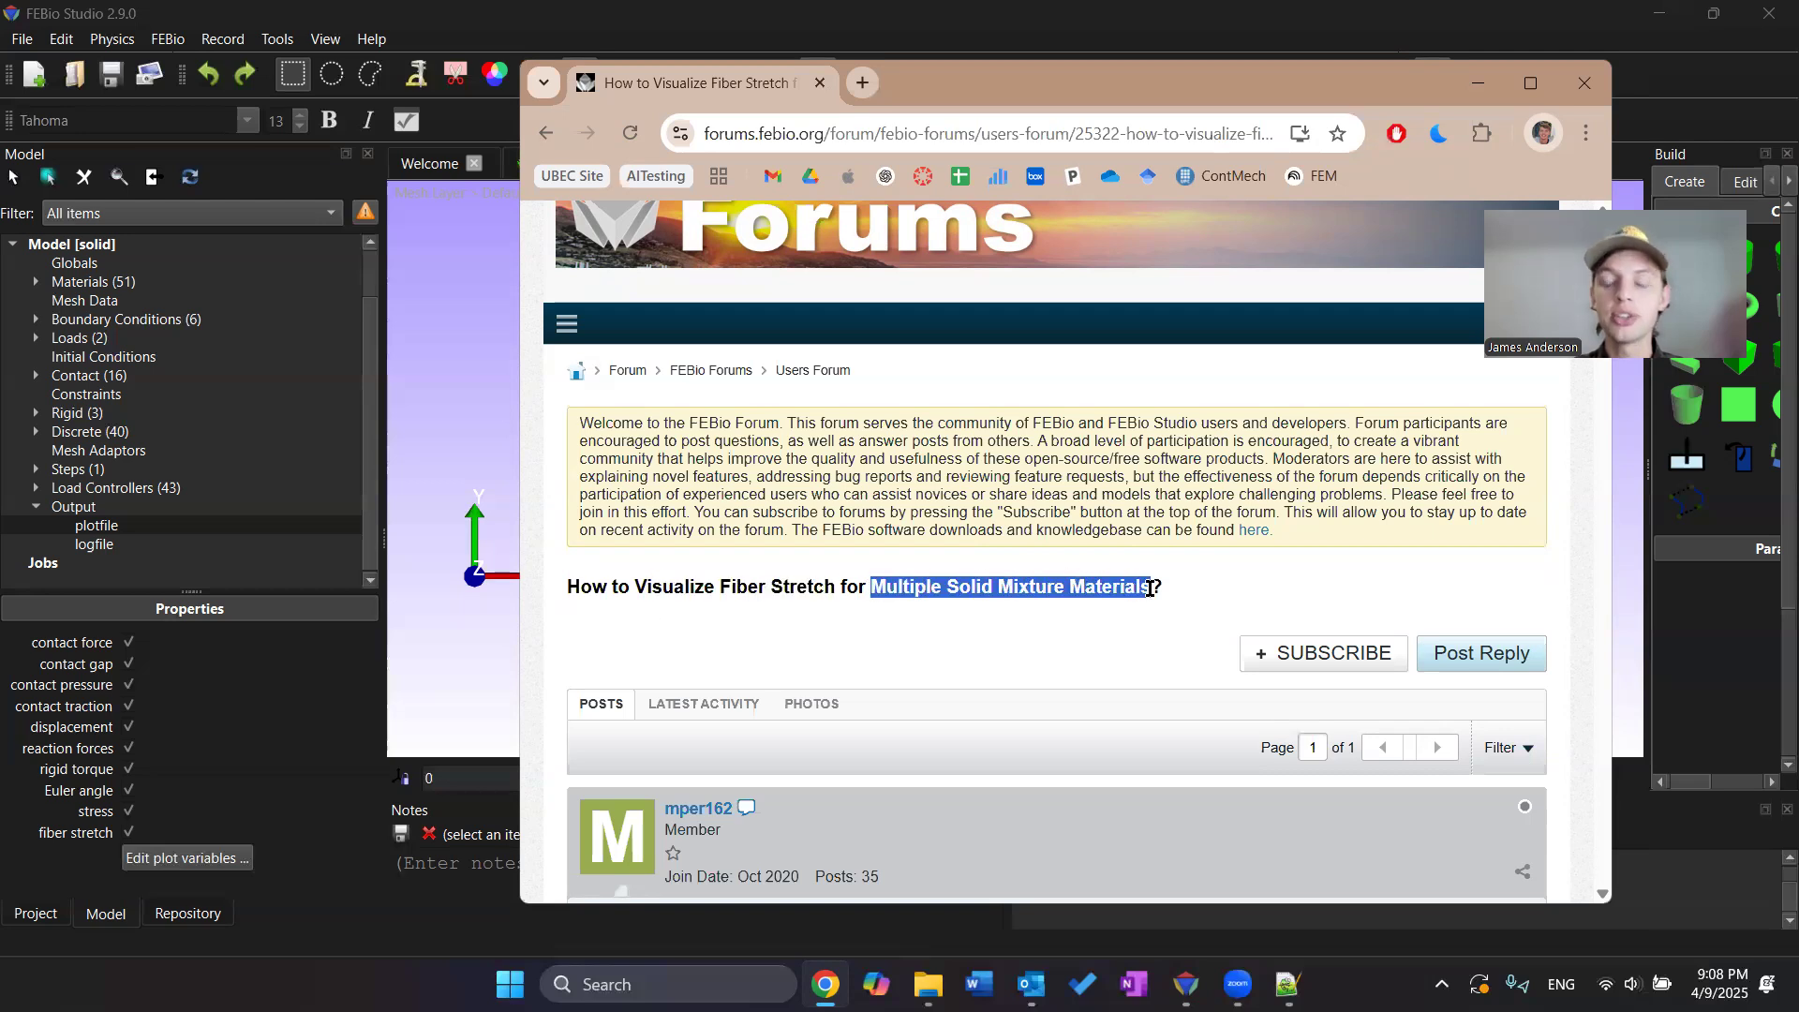
click(1226, 595)
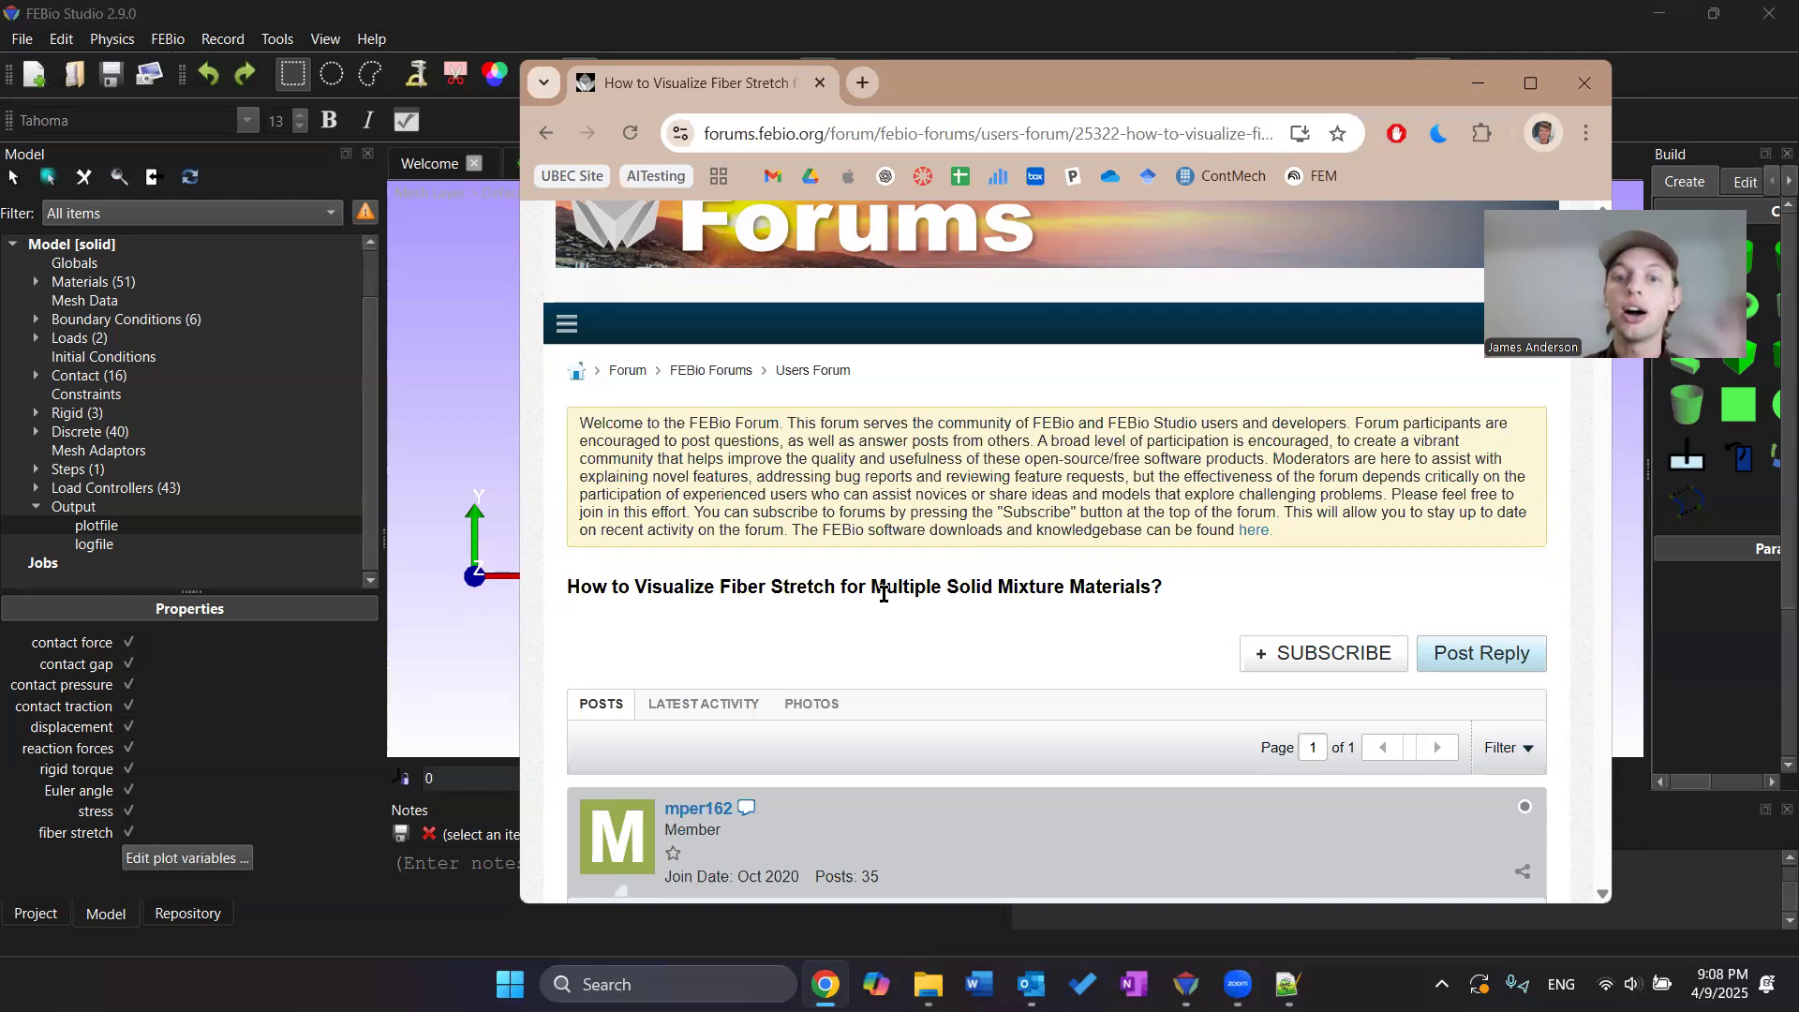
drag(1151, 588, 872, 601)
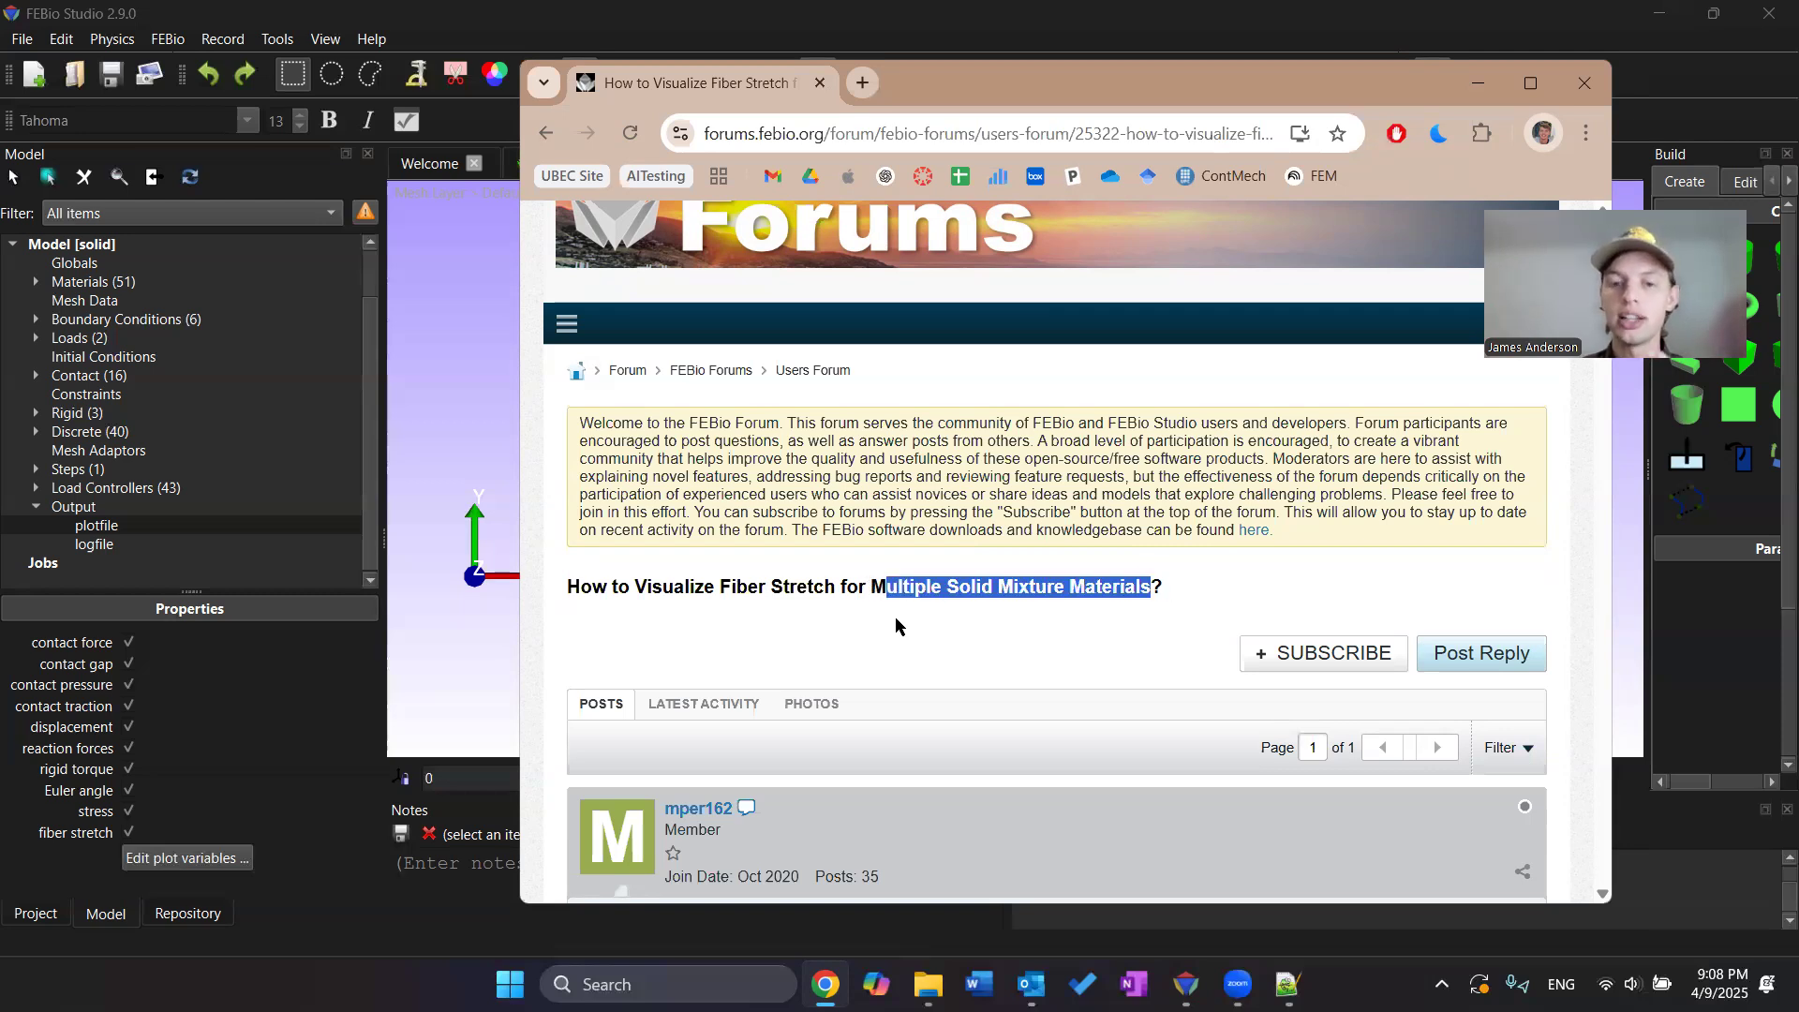
click(907, 622)
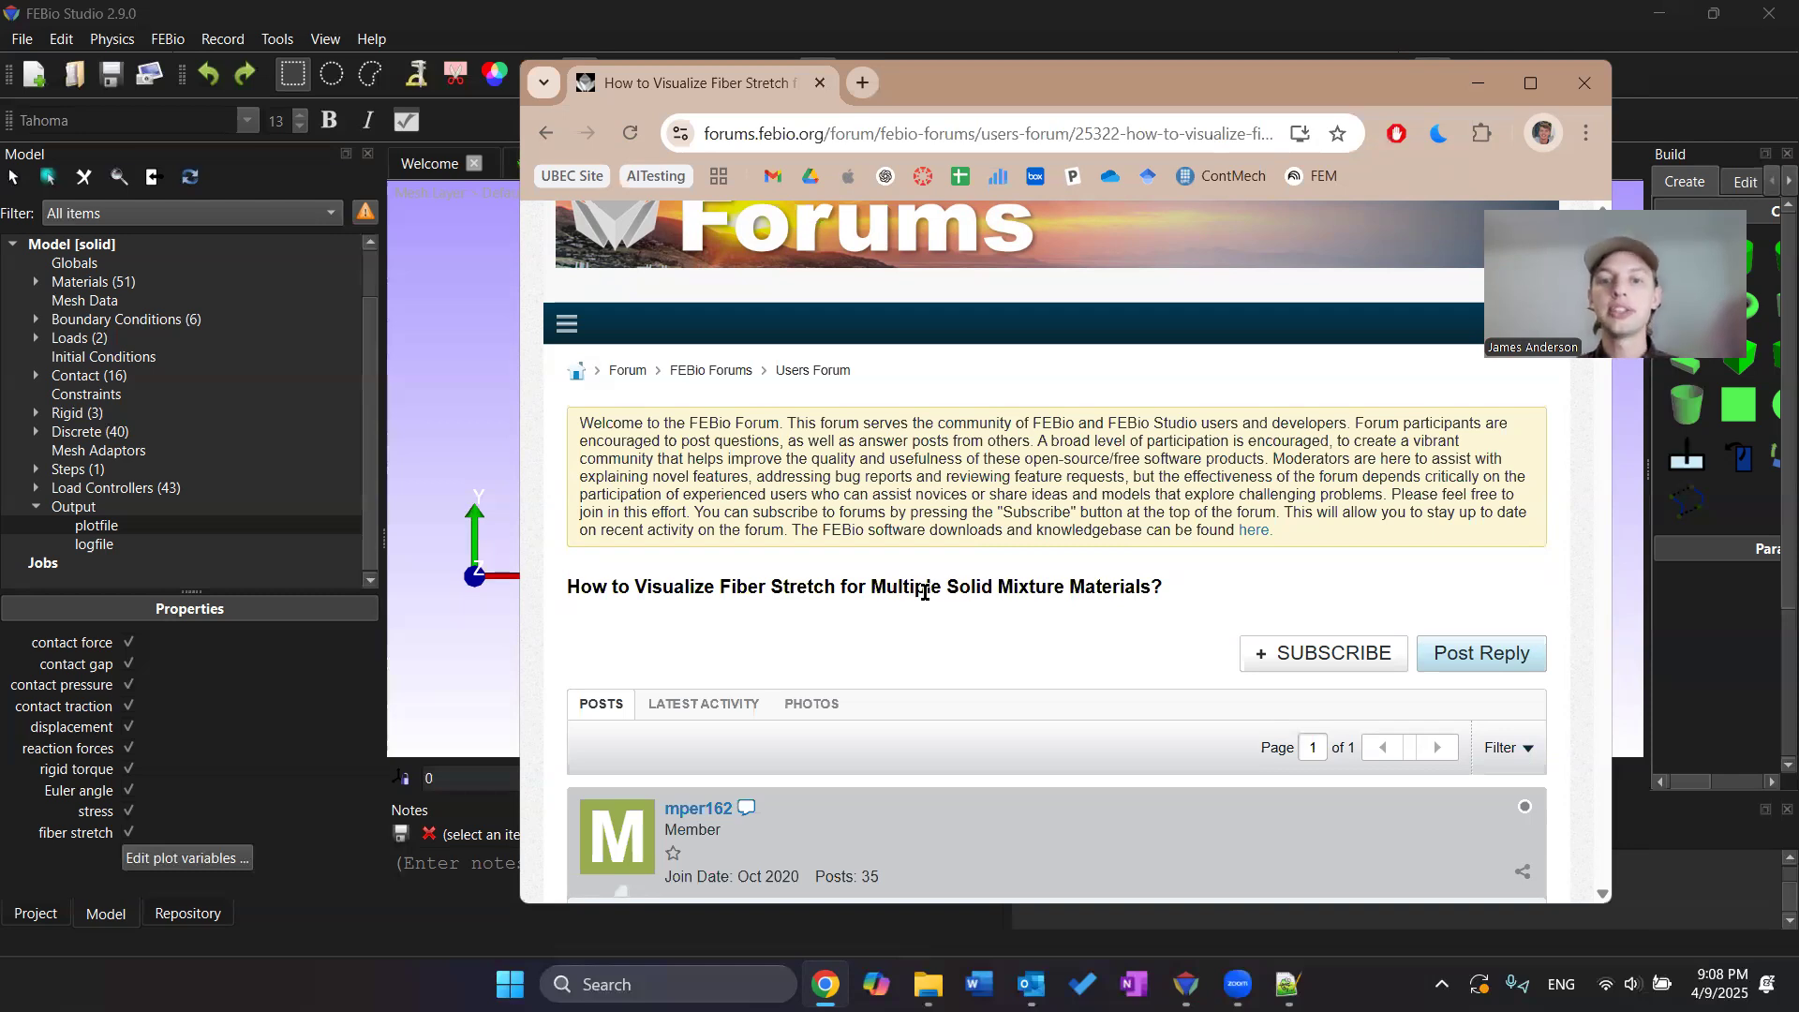
drag(872, 587, 1151, 580)
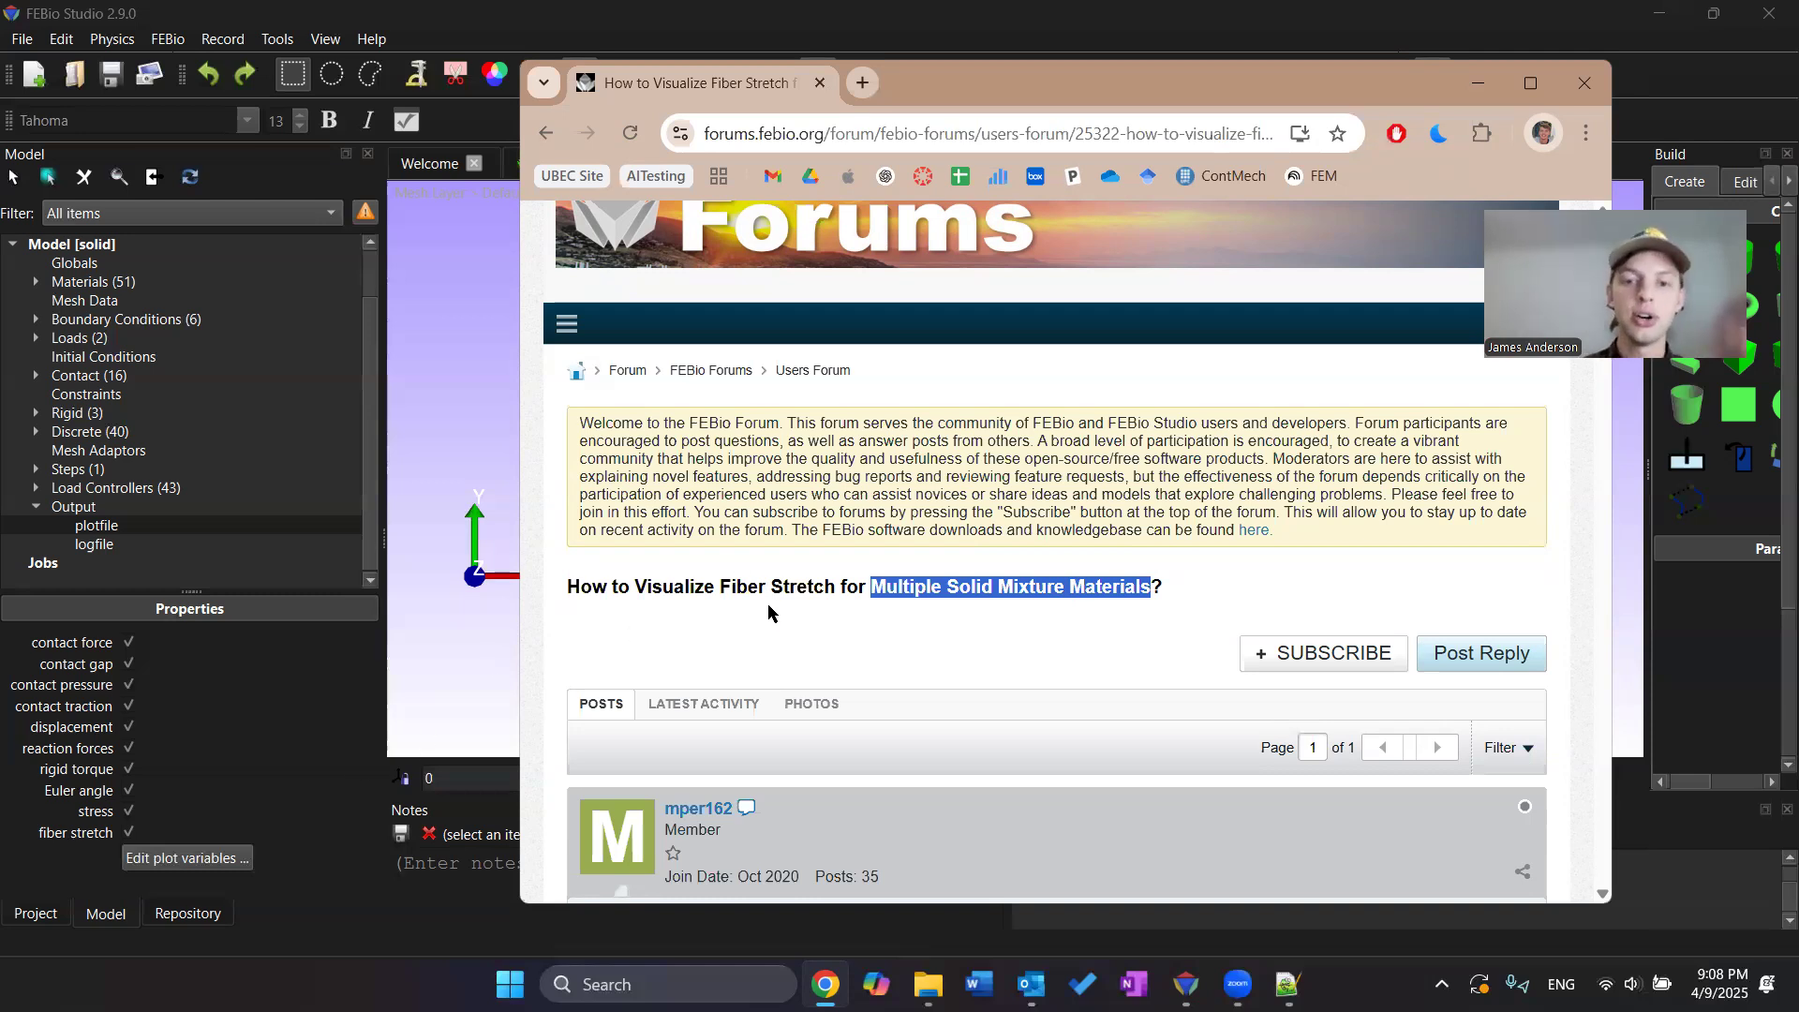
scroll(828, 525, down, 5)
scroll(759, 562, down, 2)
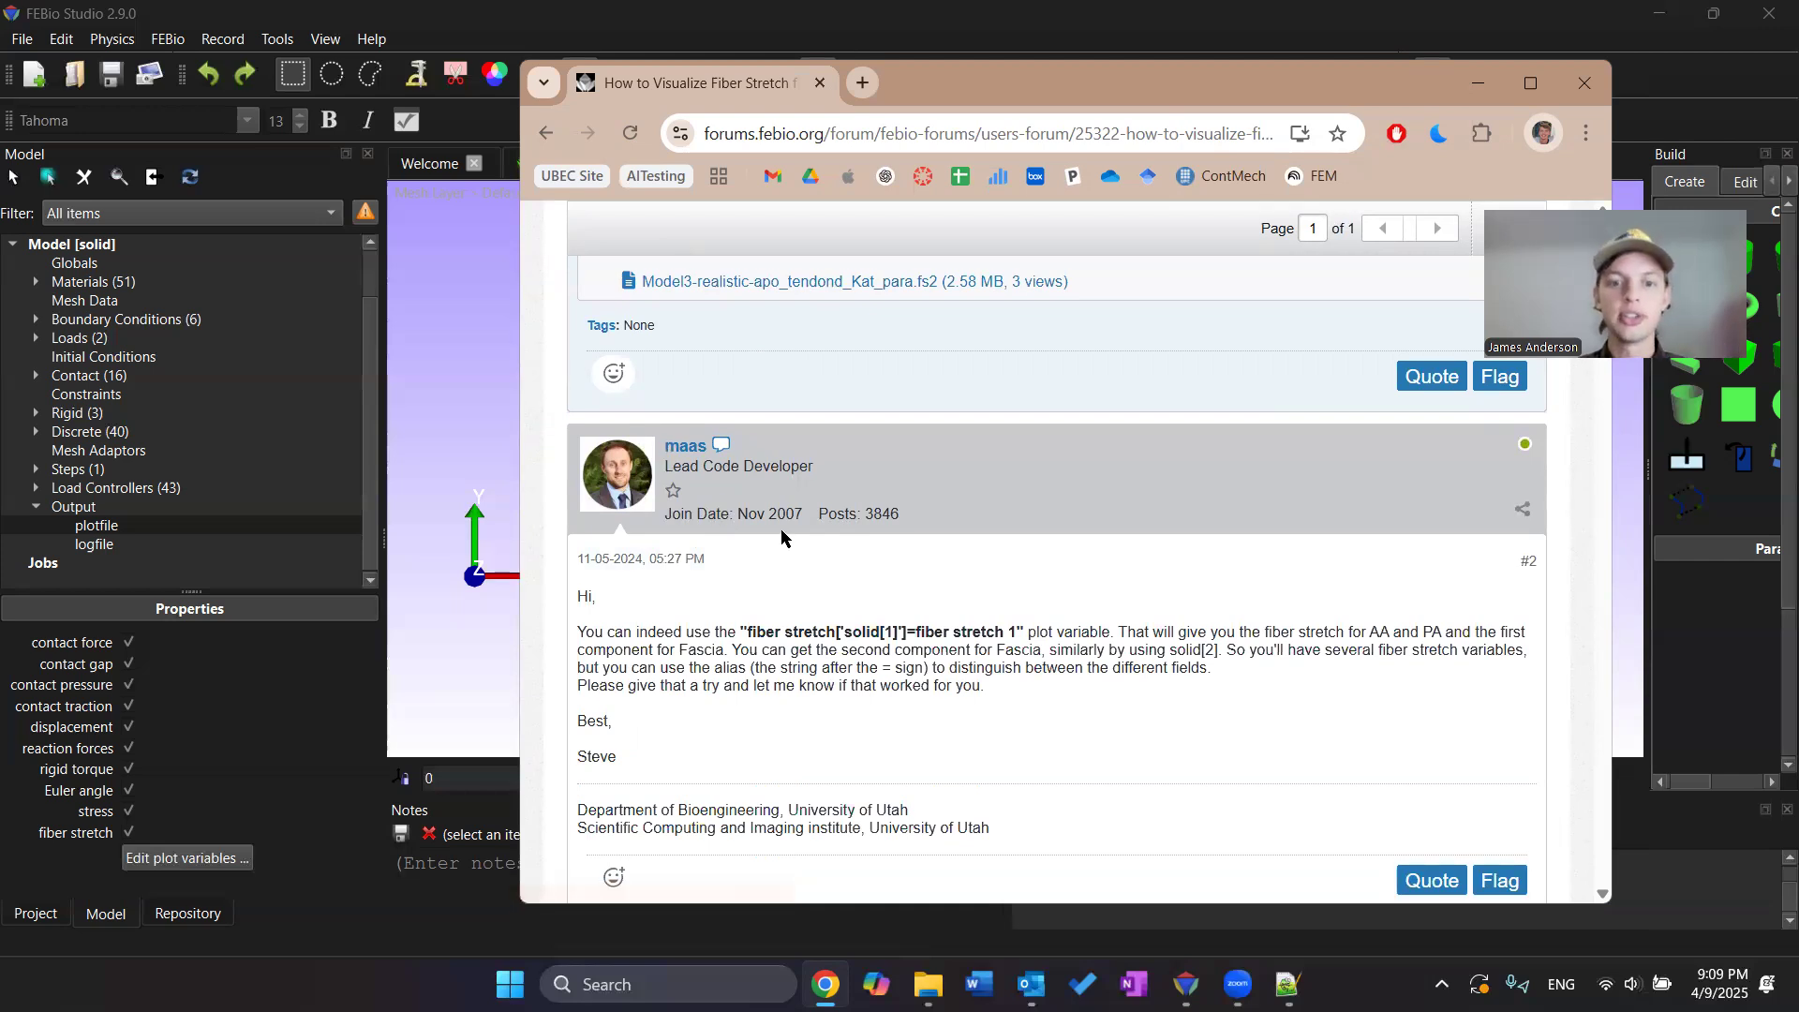
scroll(750, 469, down, 1)
scroll(674, 402, down, 1)
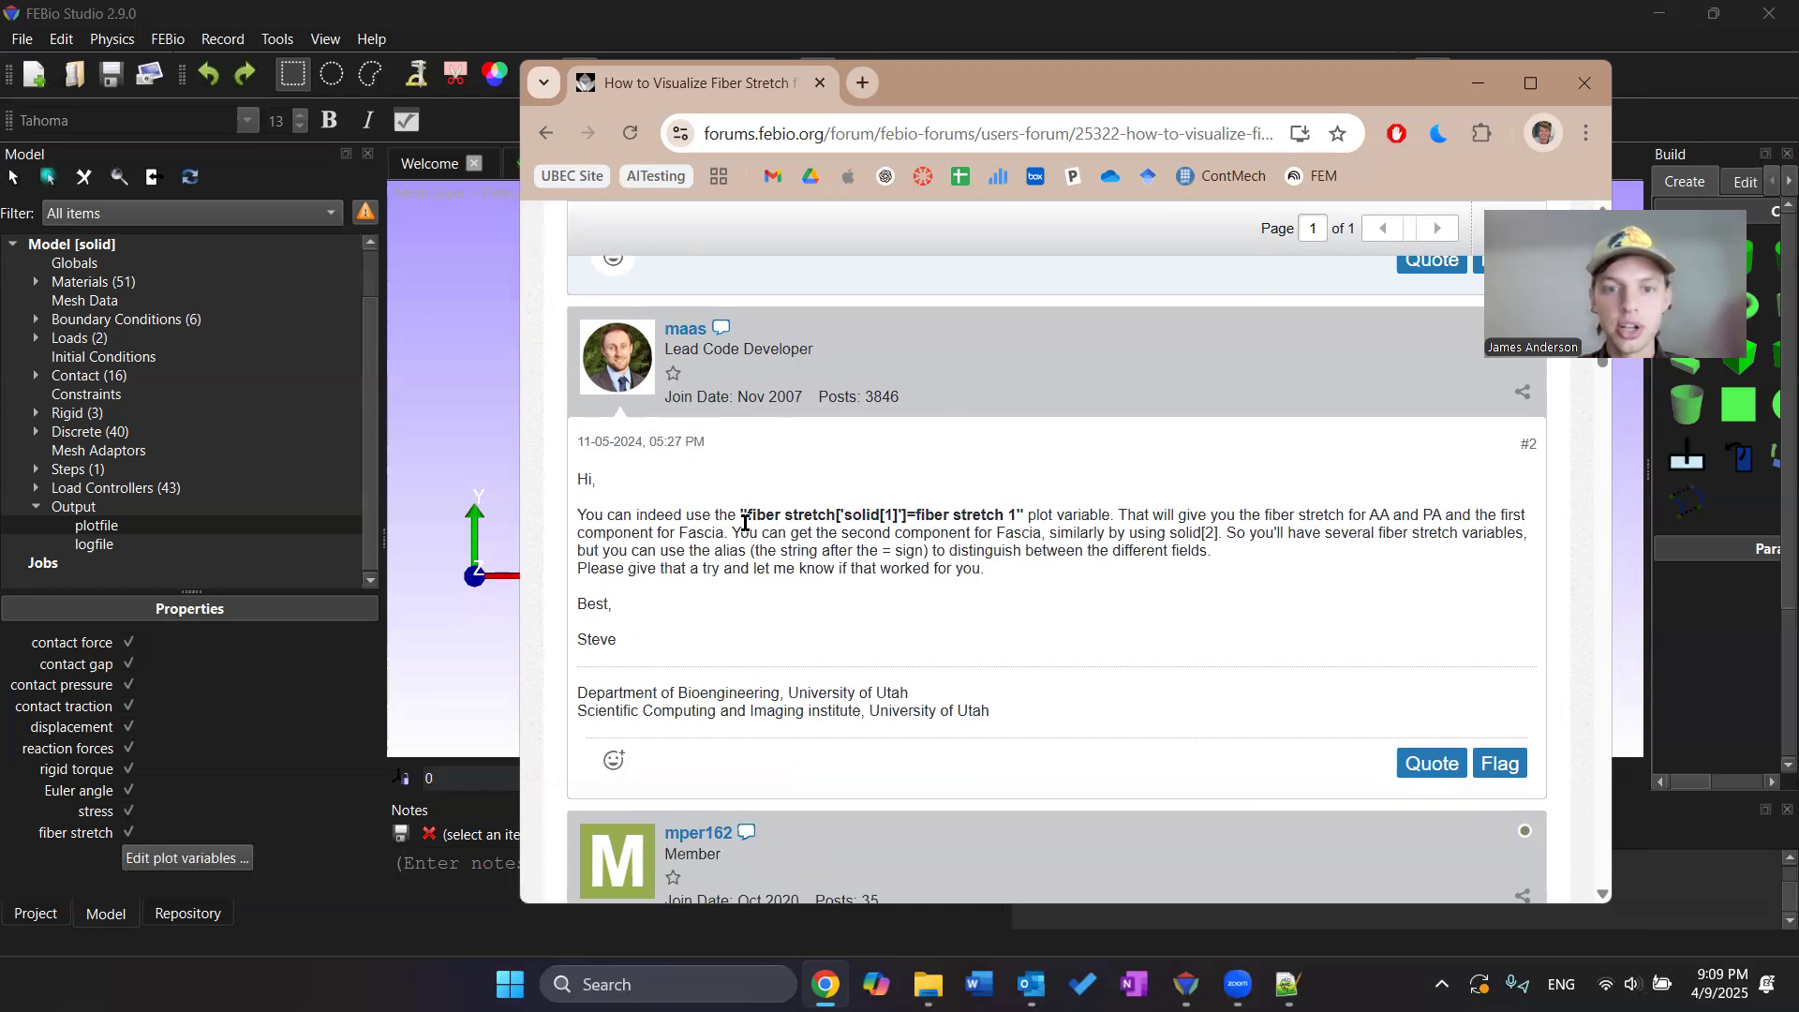
Copy the expression fiber stretch['solid[1]']=fiber stretch 1 from the forum reply while starting a new custom plot variable
drag(746, 516, 1030, 514)
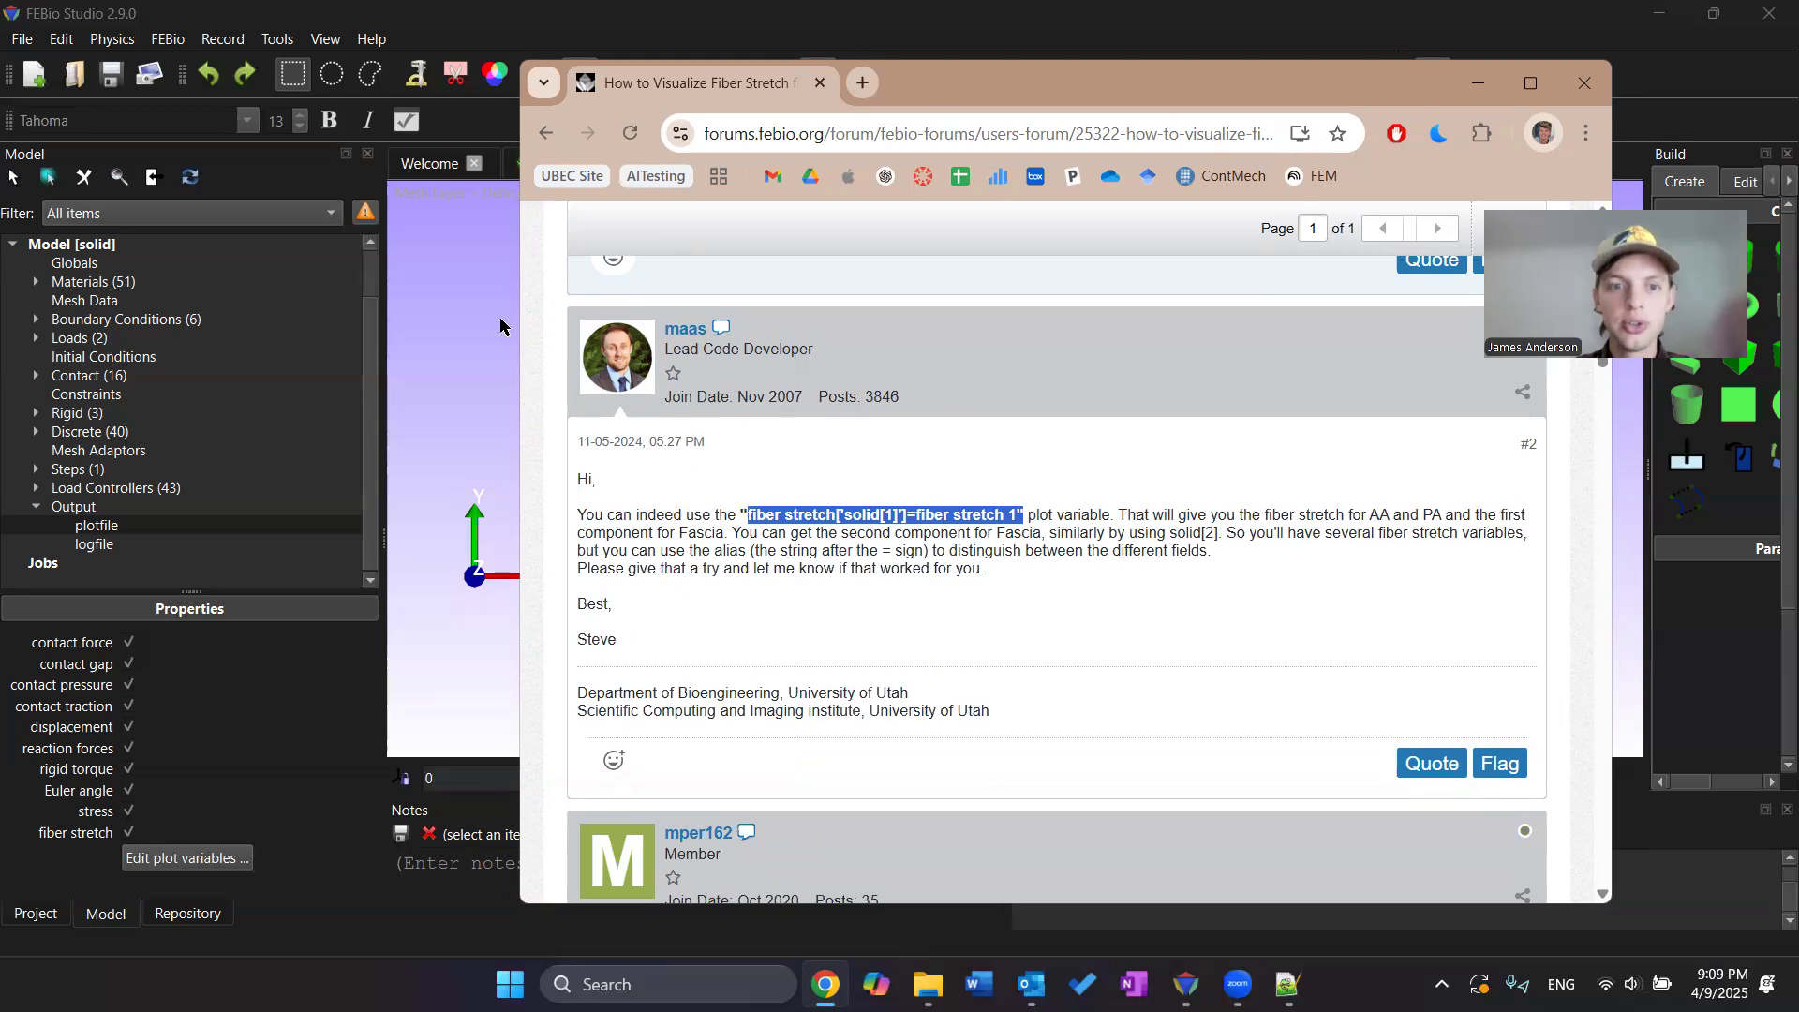
click(481, 402)
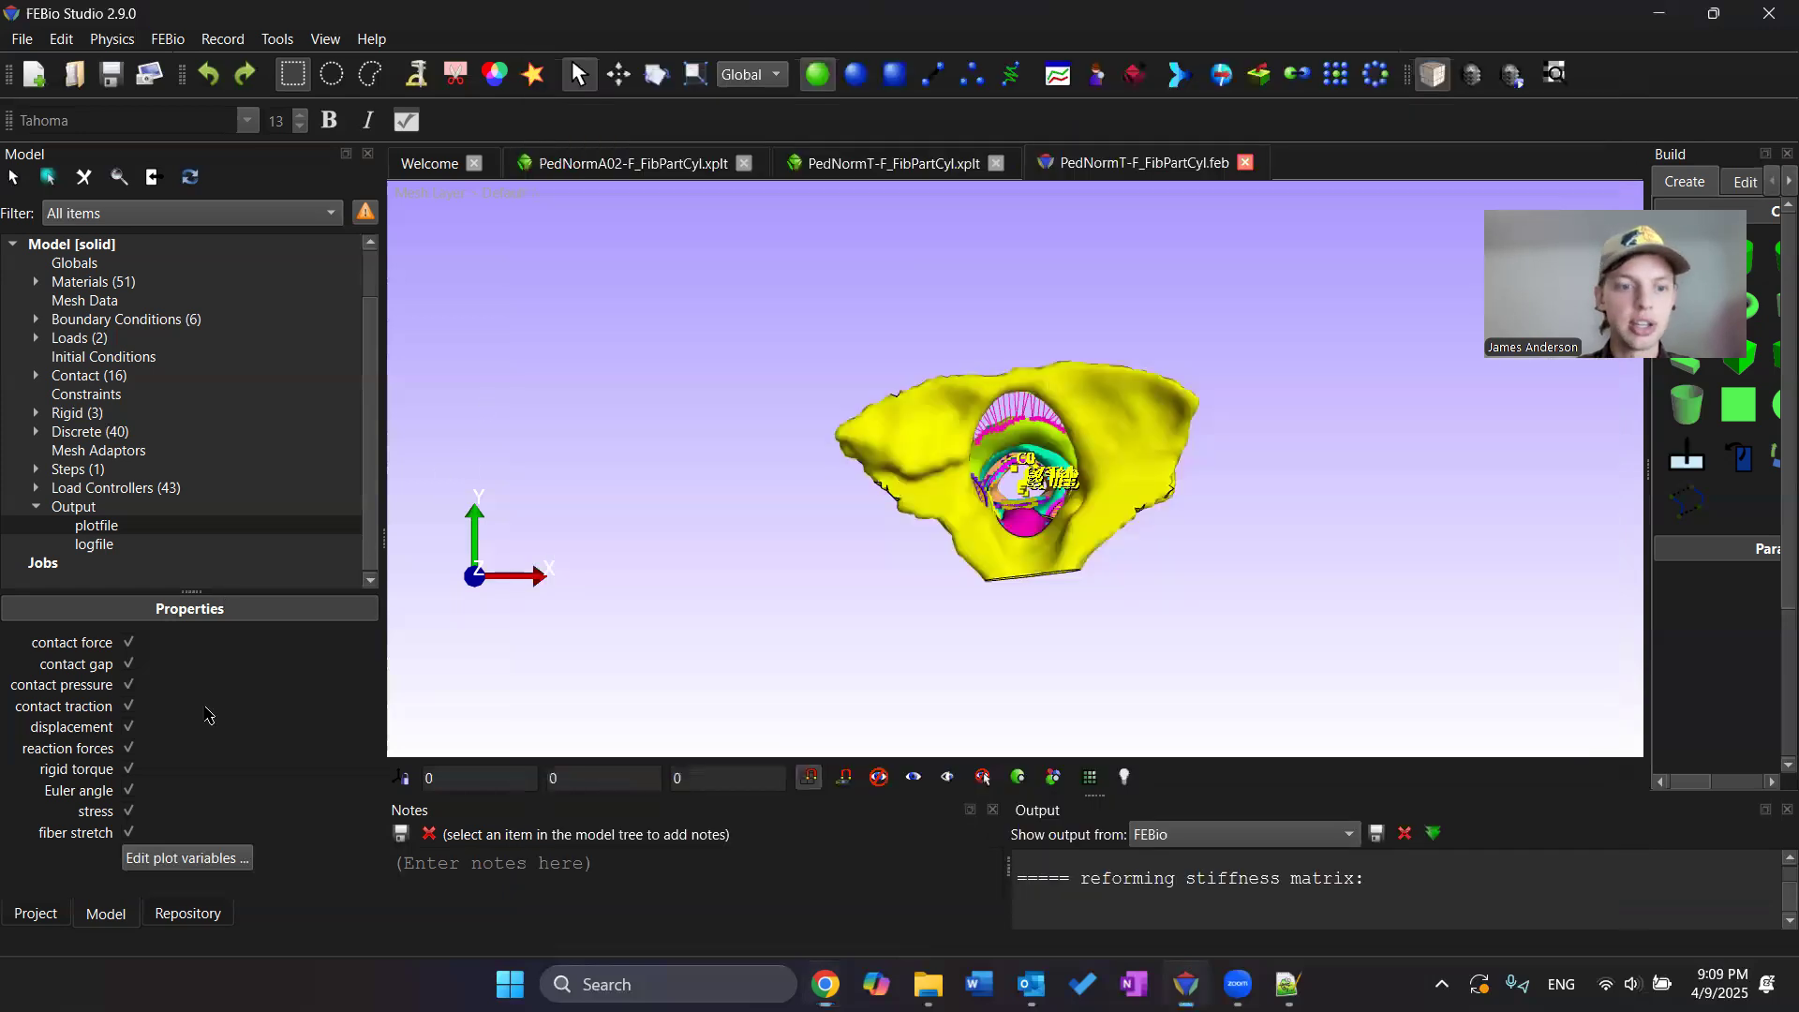
click(187, 858)
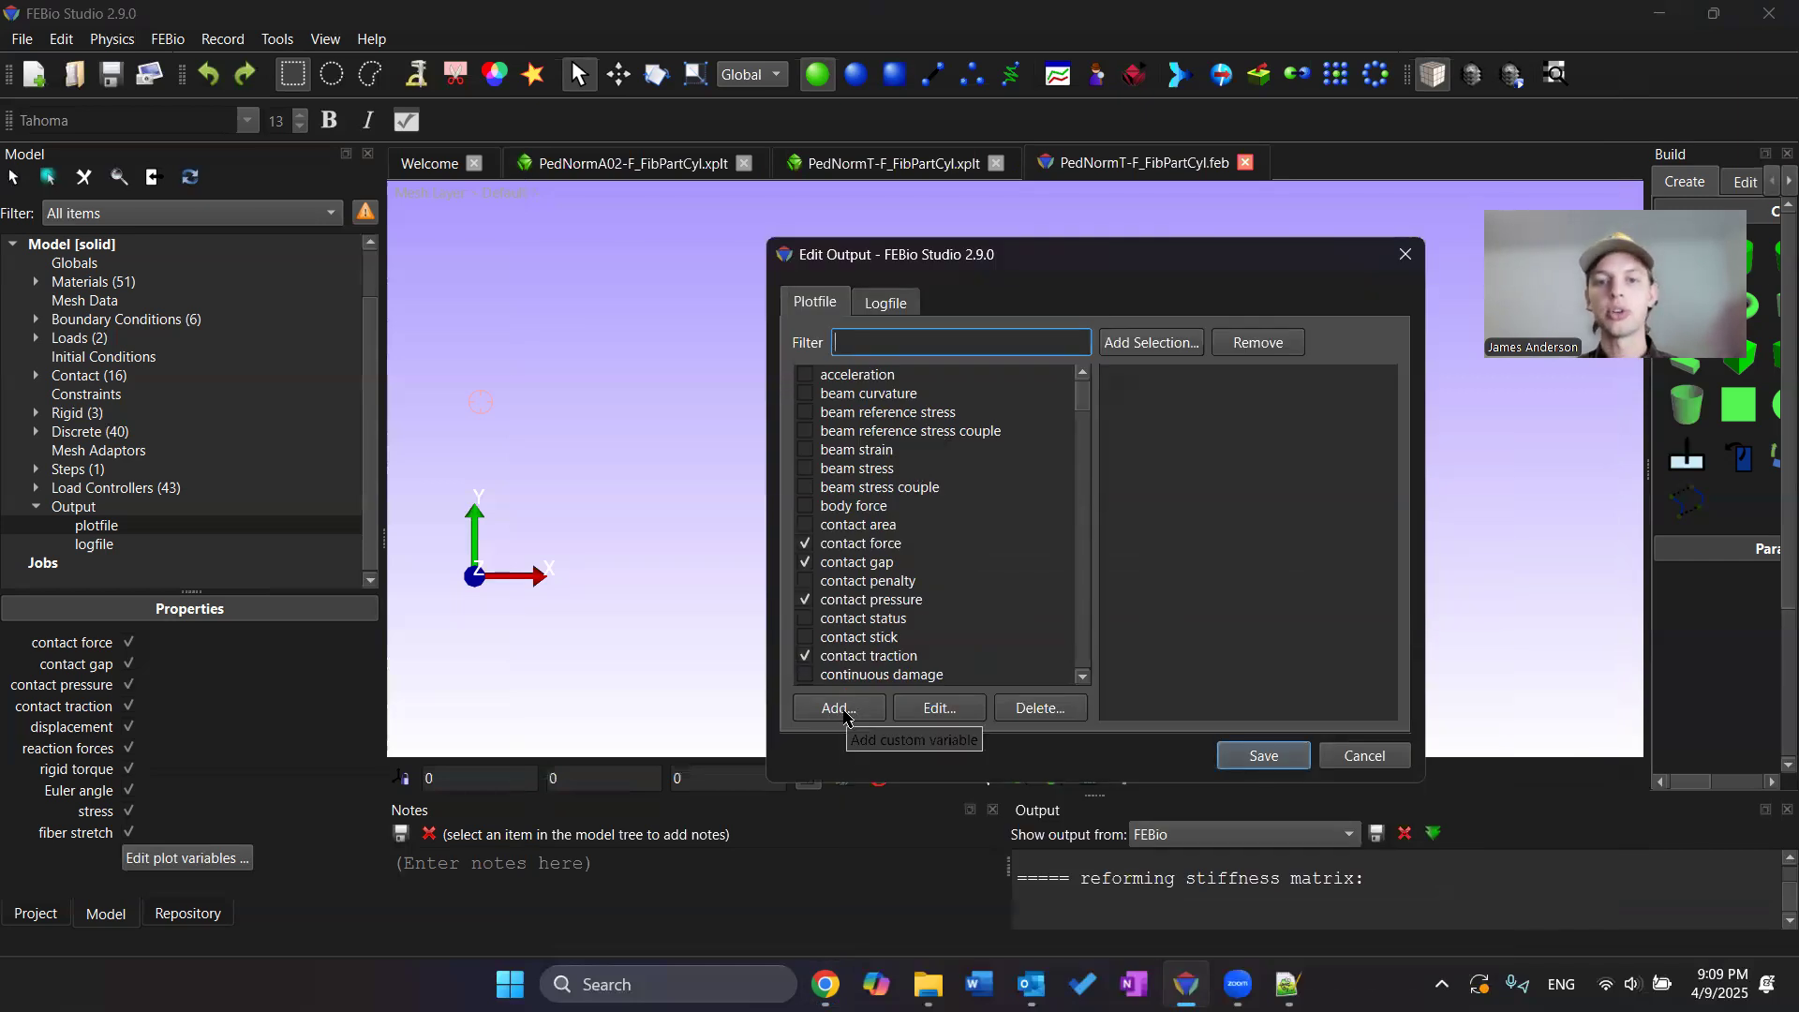
click(840, 710)
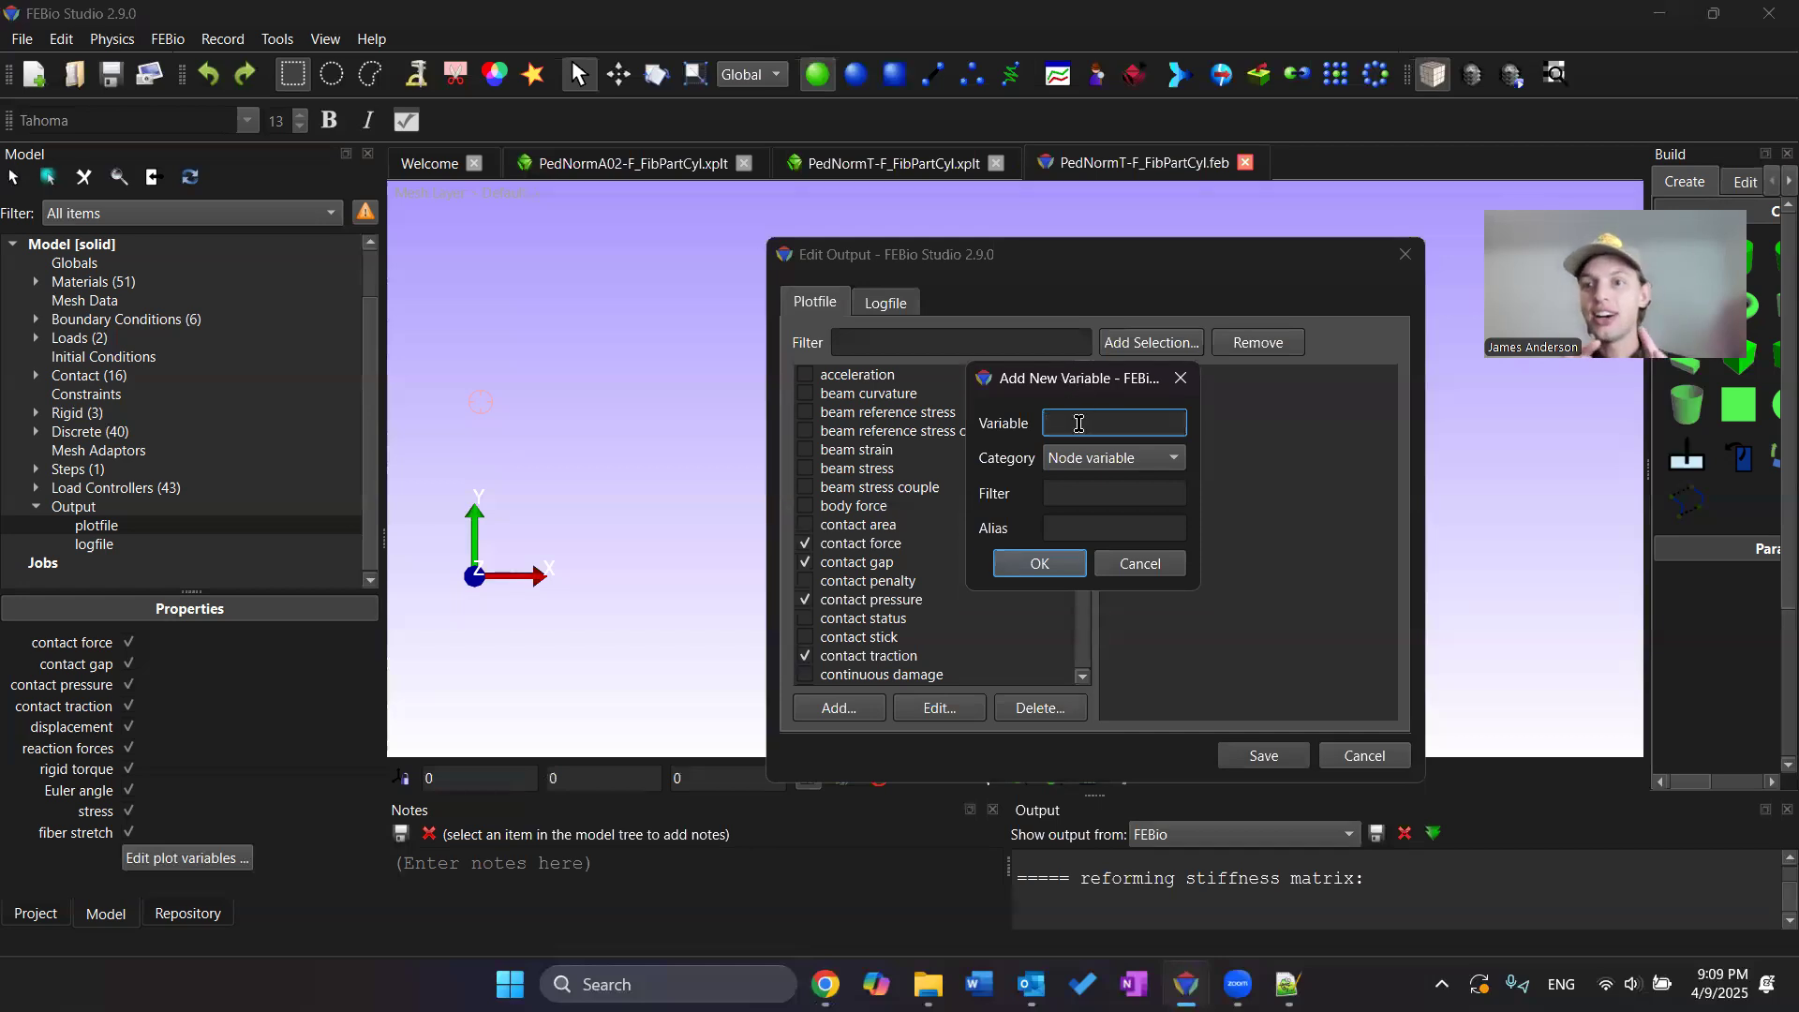
click(825, 983)
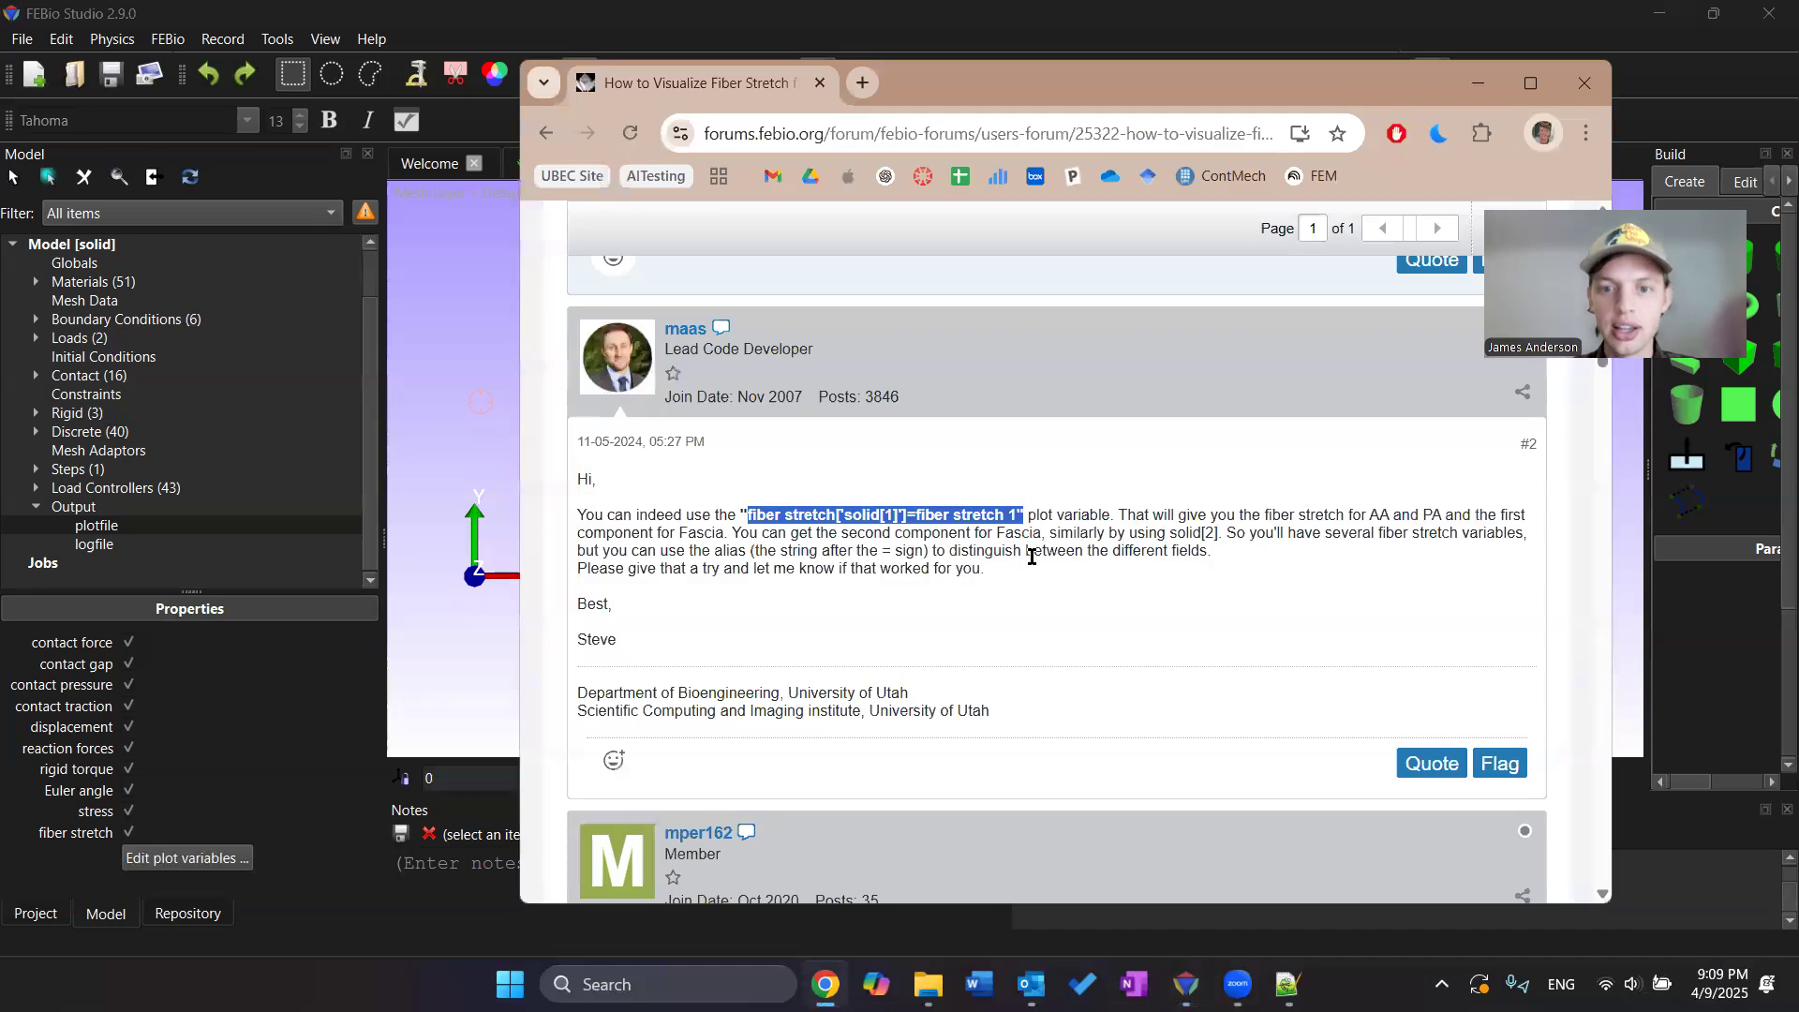
drag(1019, 516, 746, 516)
key(ctrl+c)
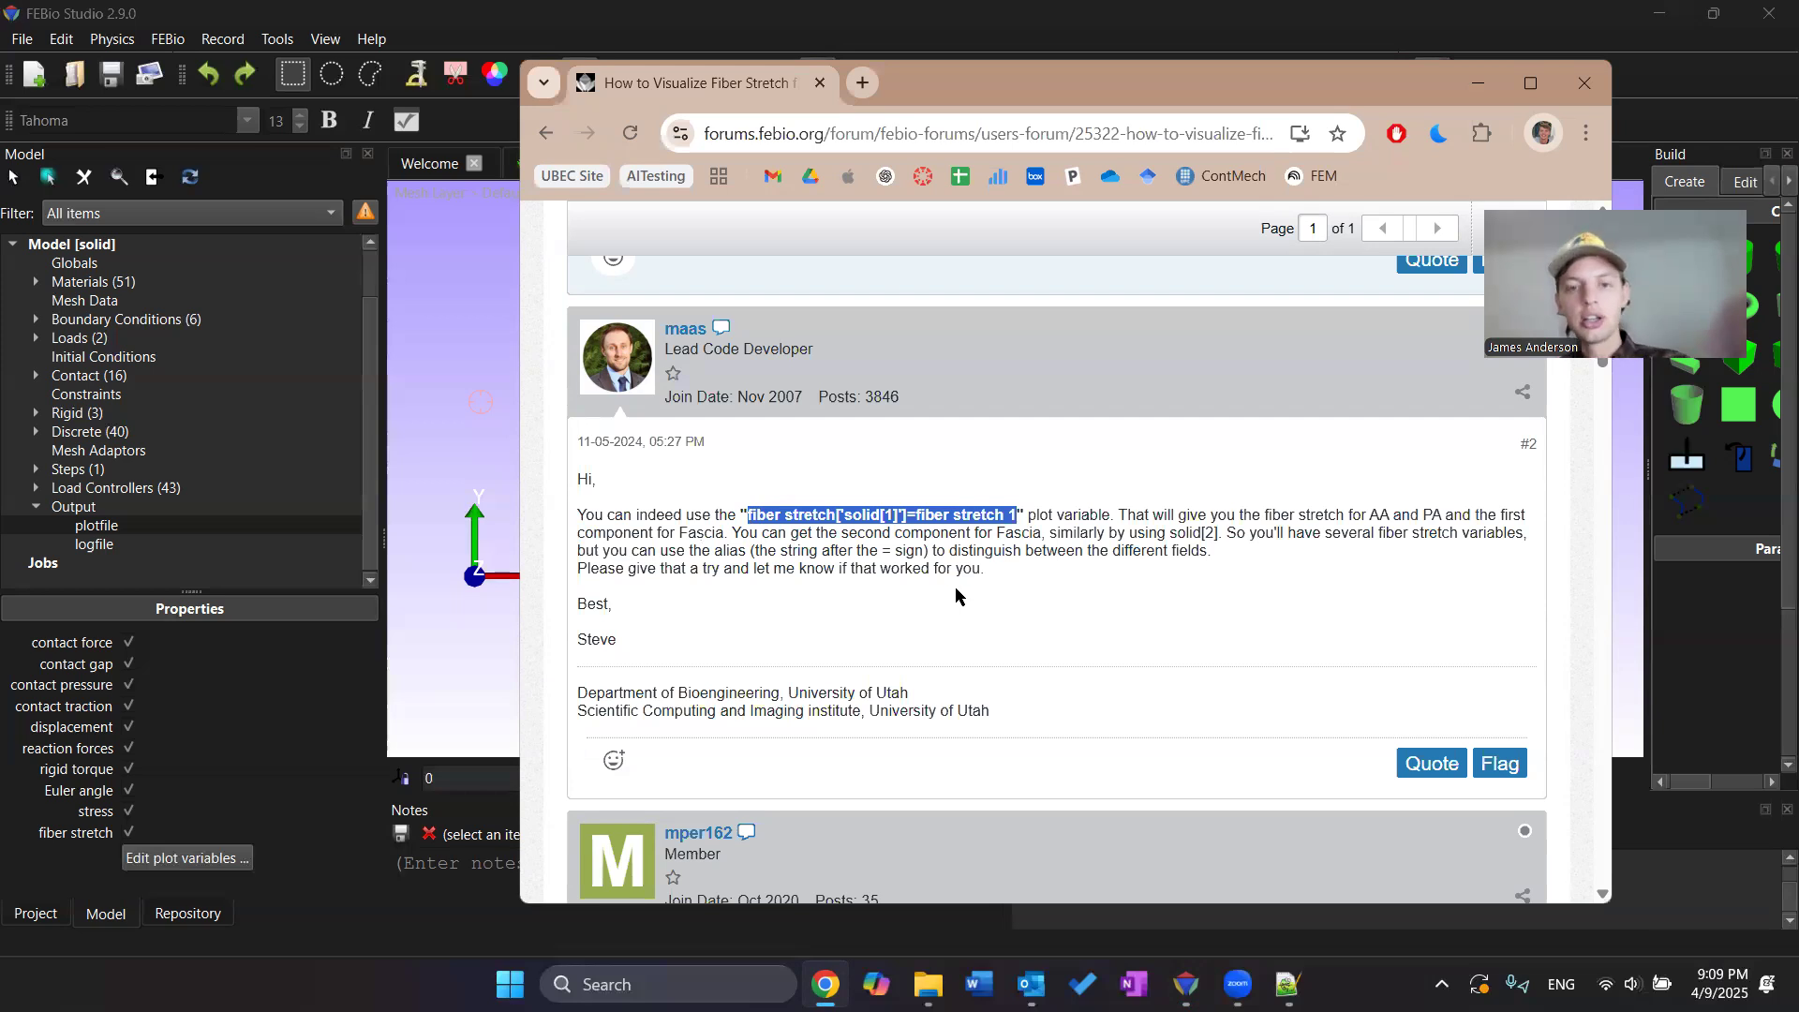
Add the custom plotfile variable fiber stretch['solid[1]']=fiber stretch 1 and save the plot output
key(alt+Tab)
click(1075, 421)
key(ctrl+v)
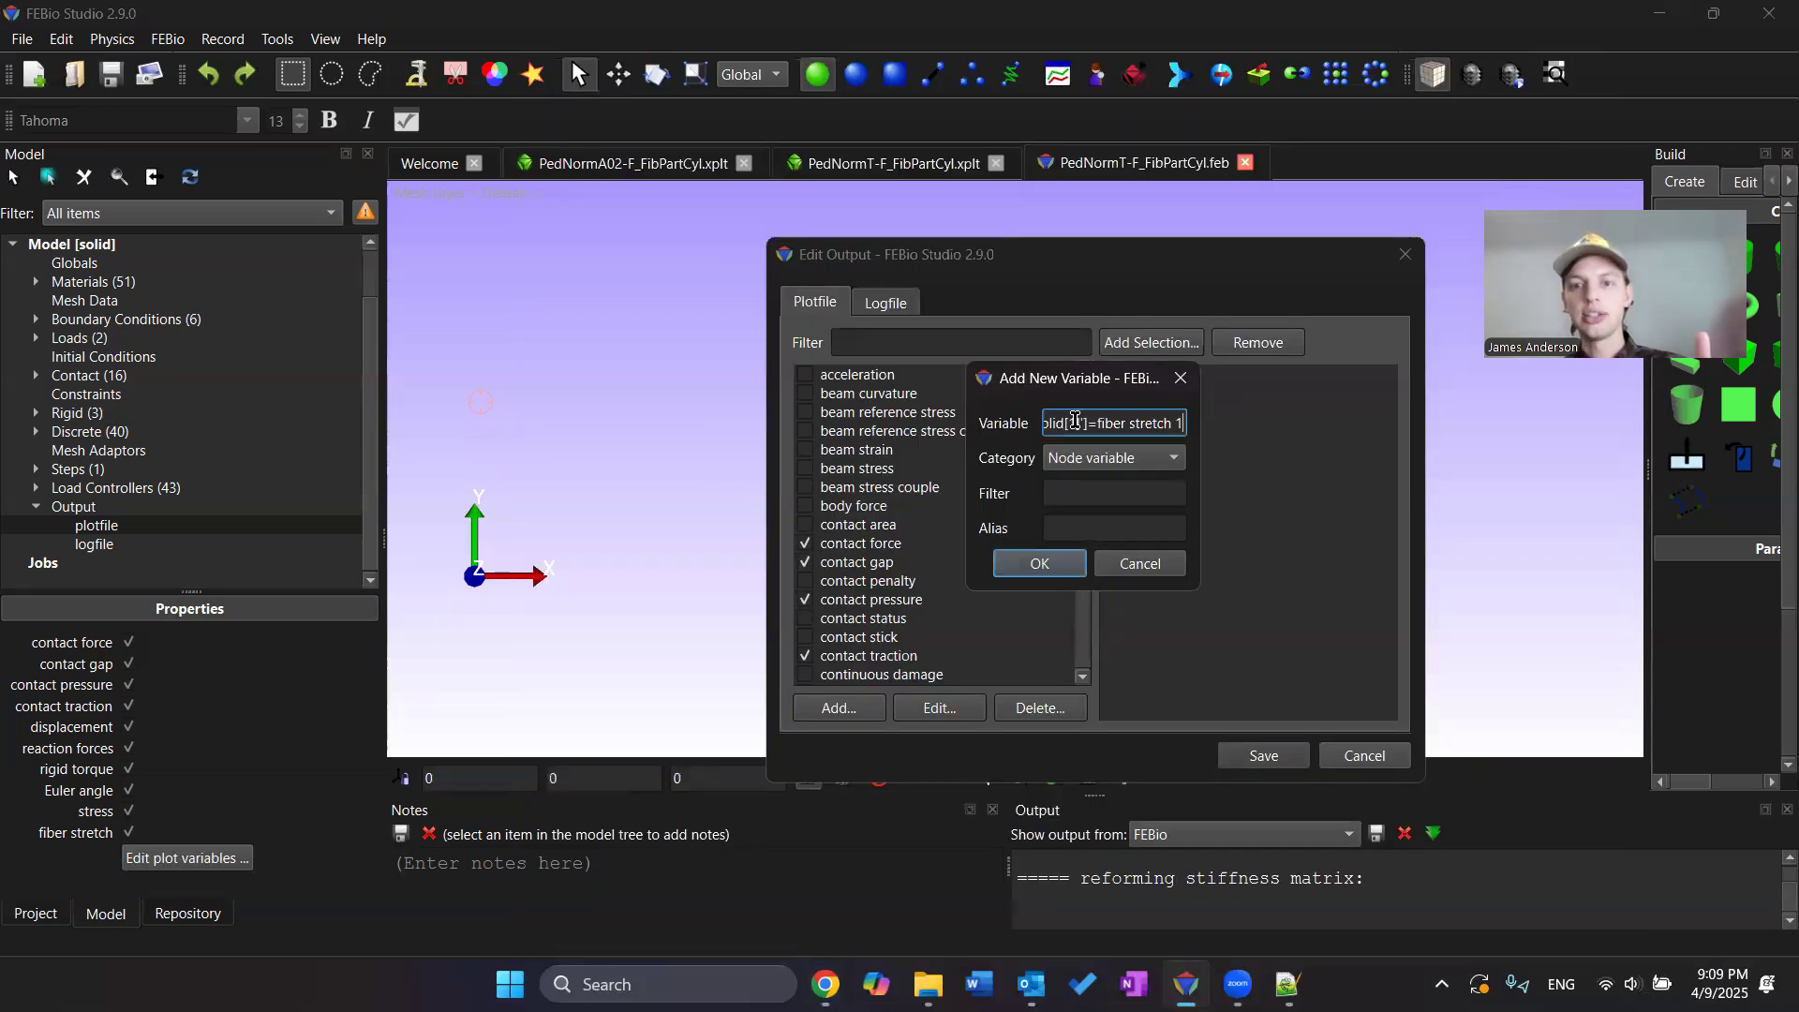
click(1038, 563)
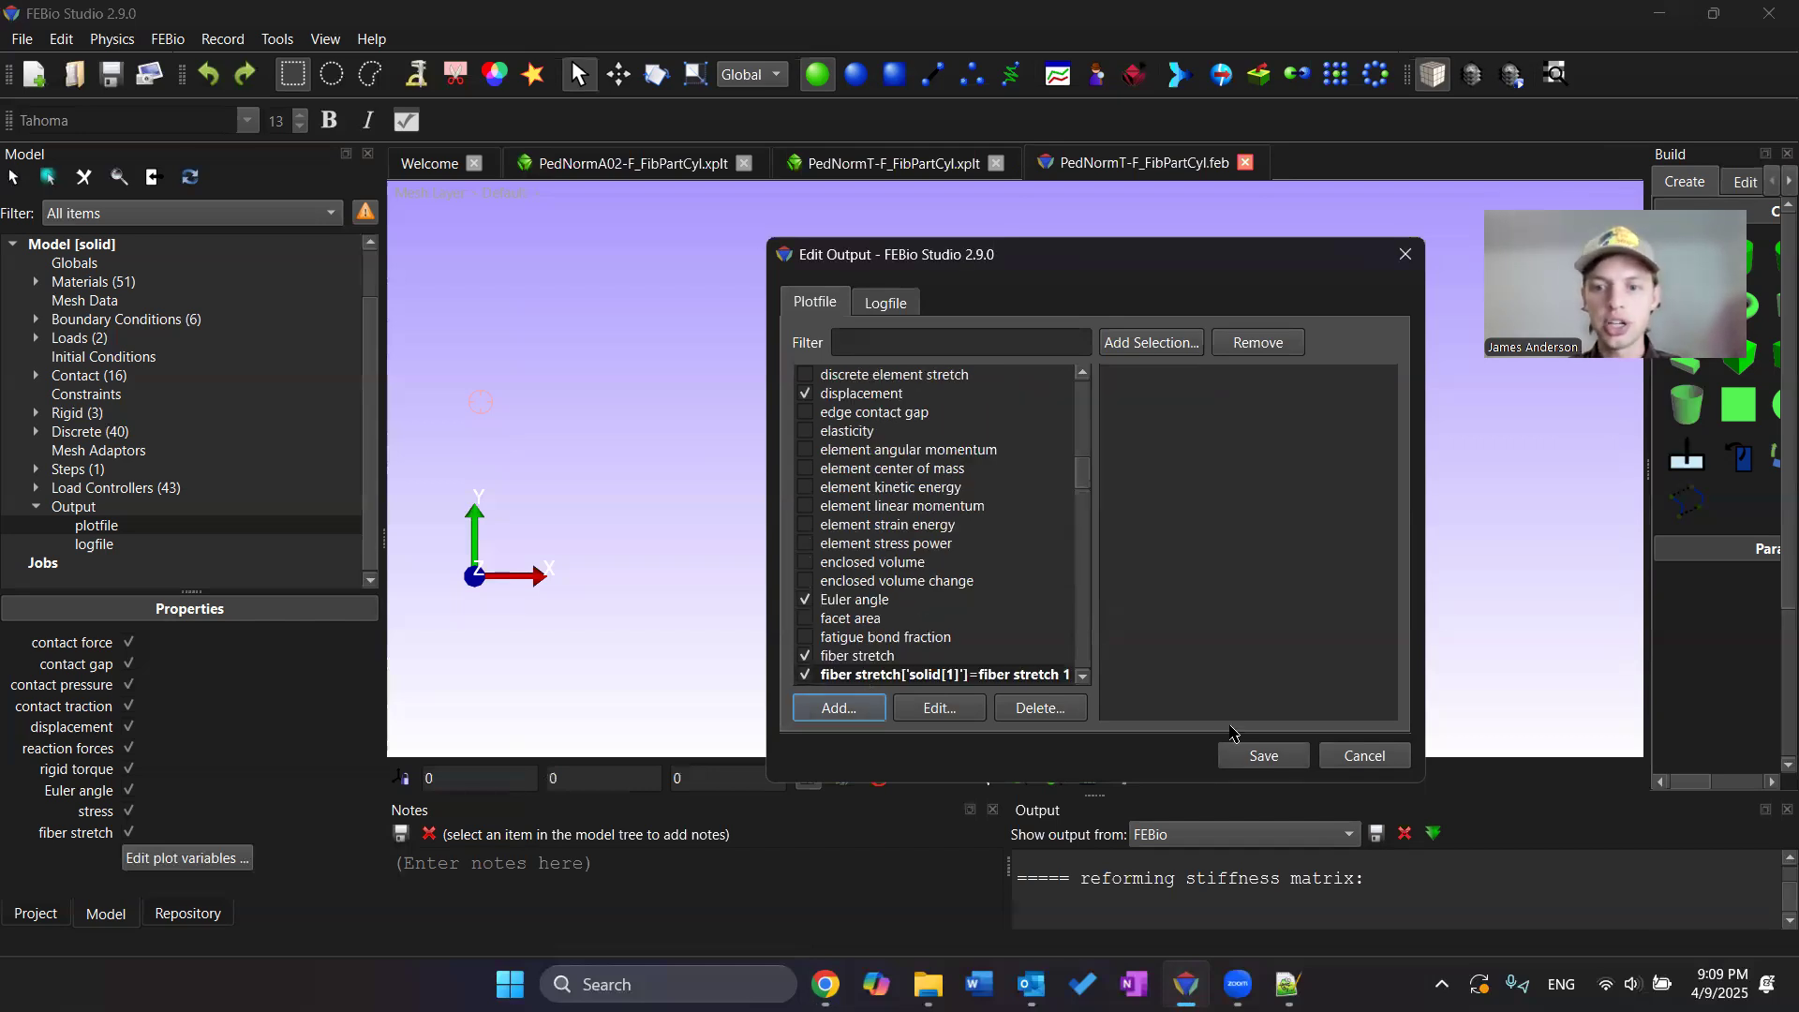
click(1276, 763)
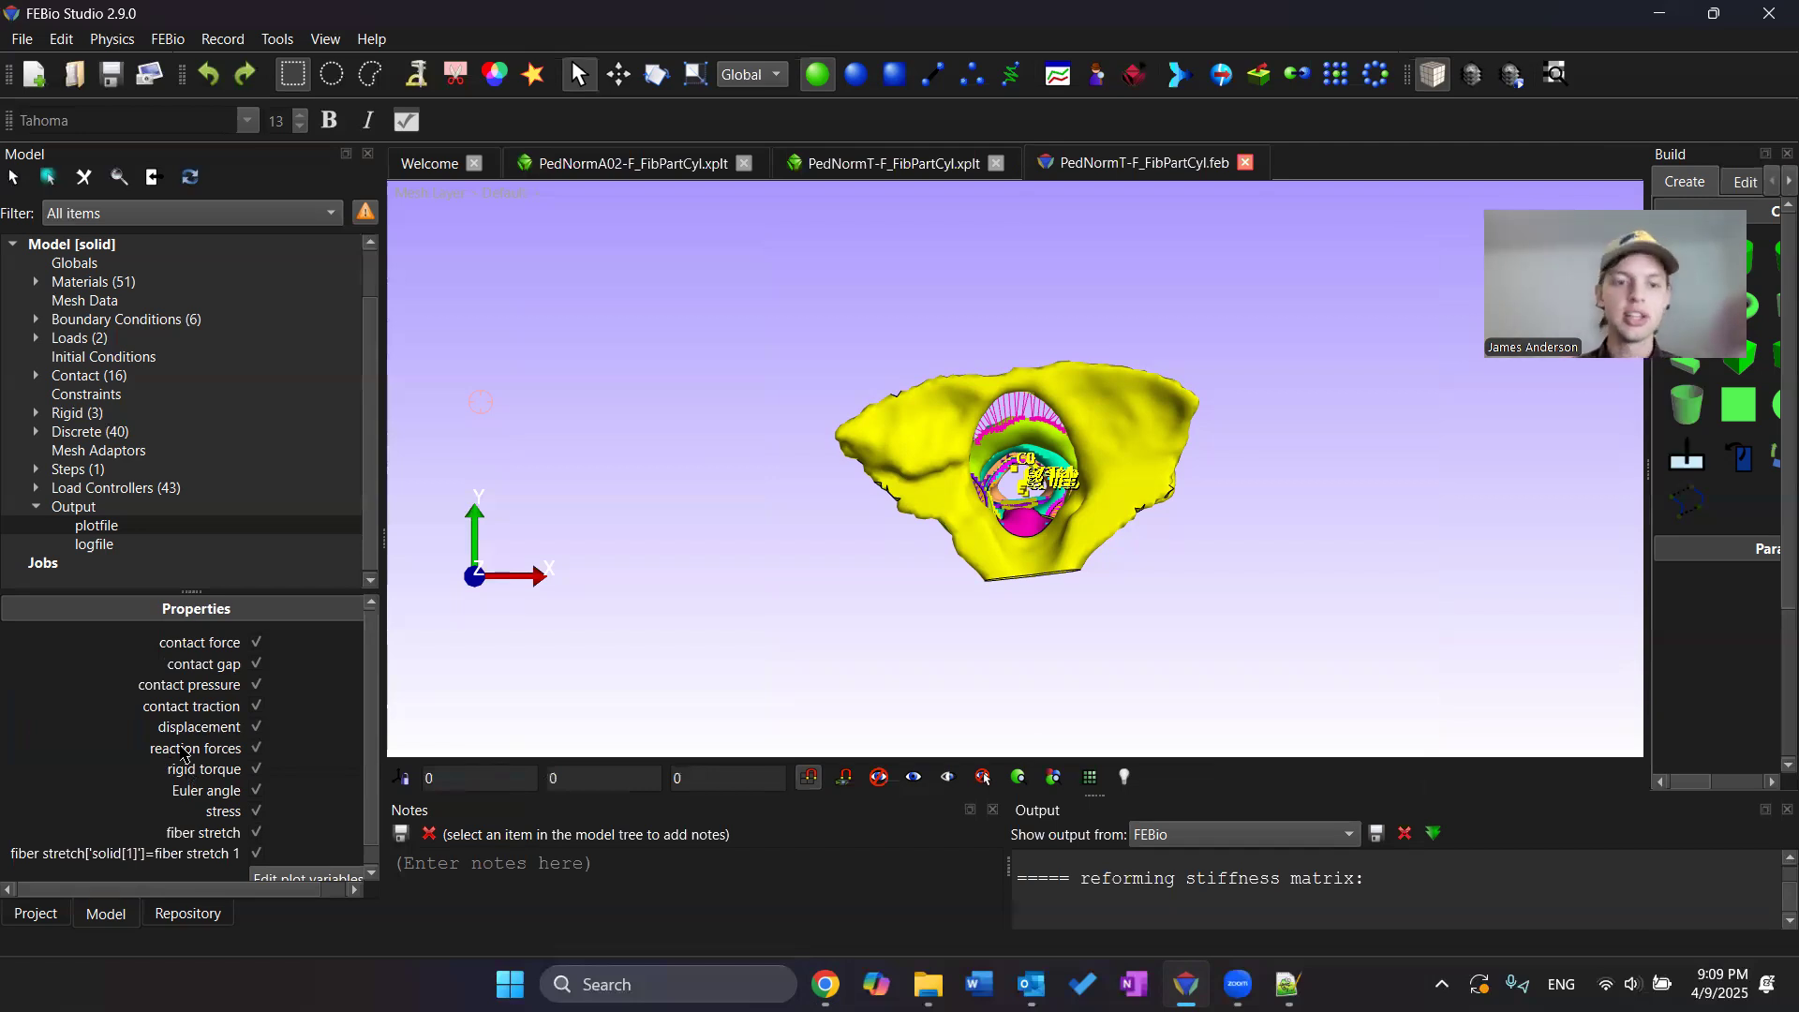
Add a second custom plotfile variable fiber stretch['solid[2]']=fiber stretch 2 and save the plot output
scroll(298, 759, down, 1)
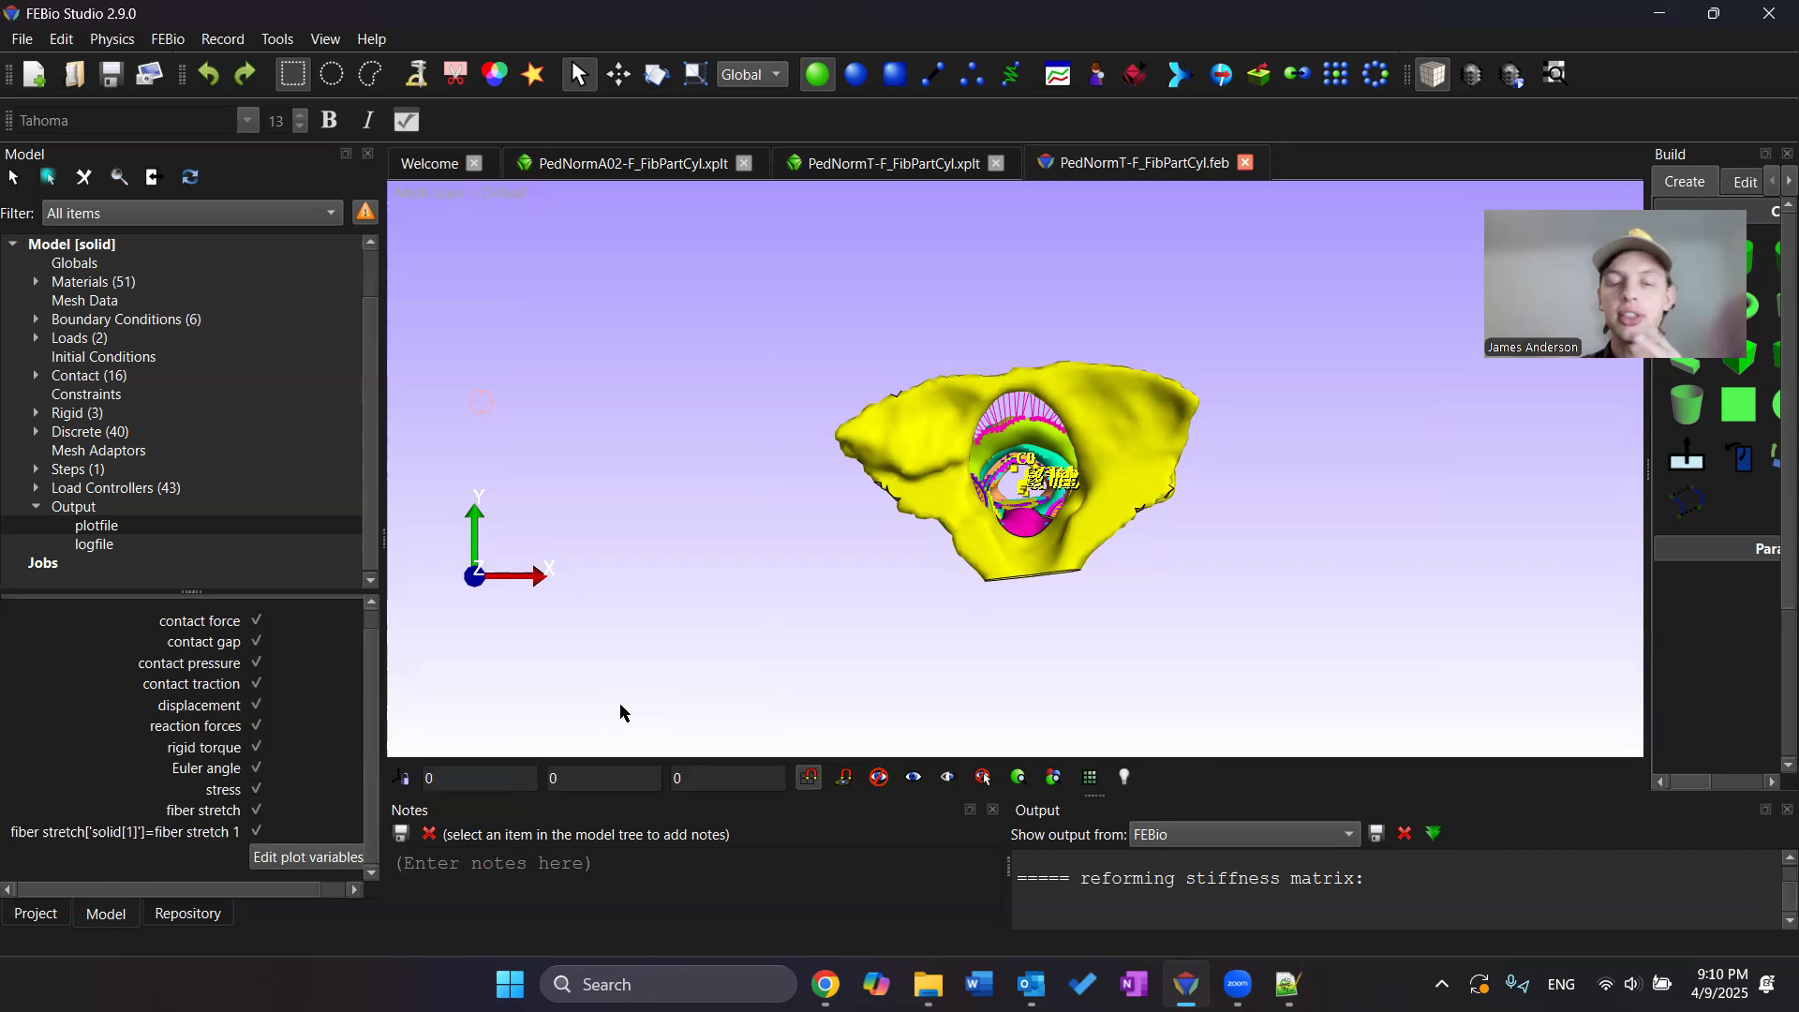
click(305, 862)
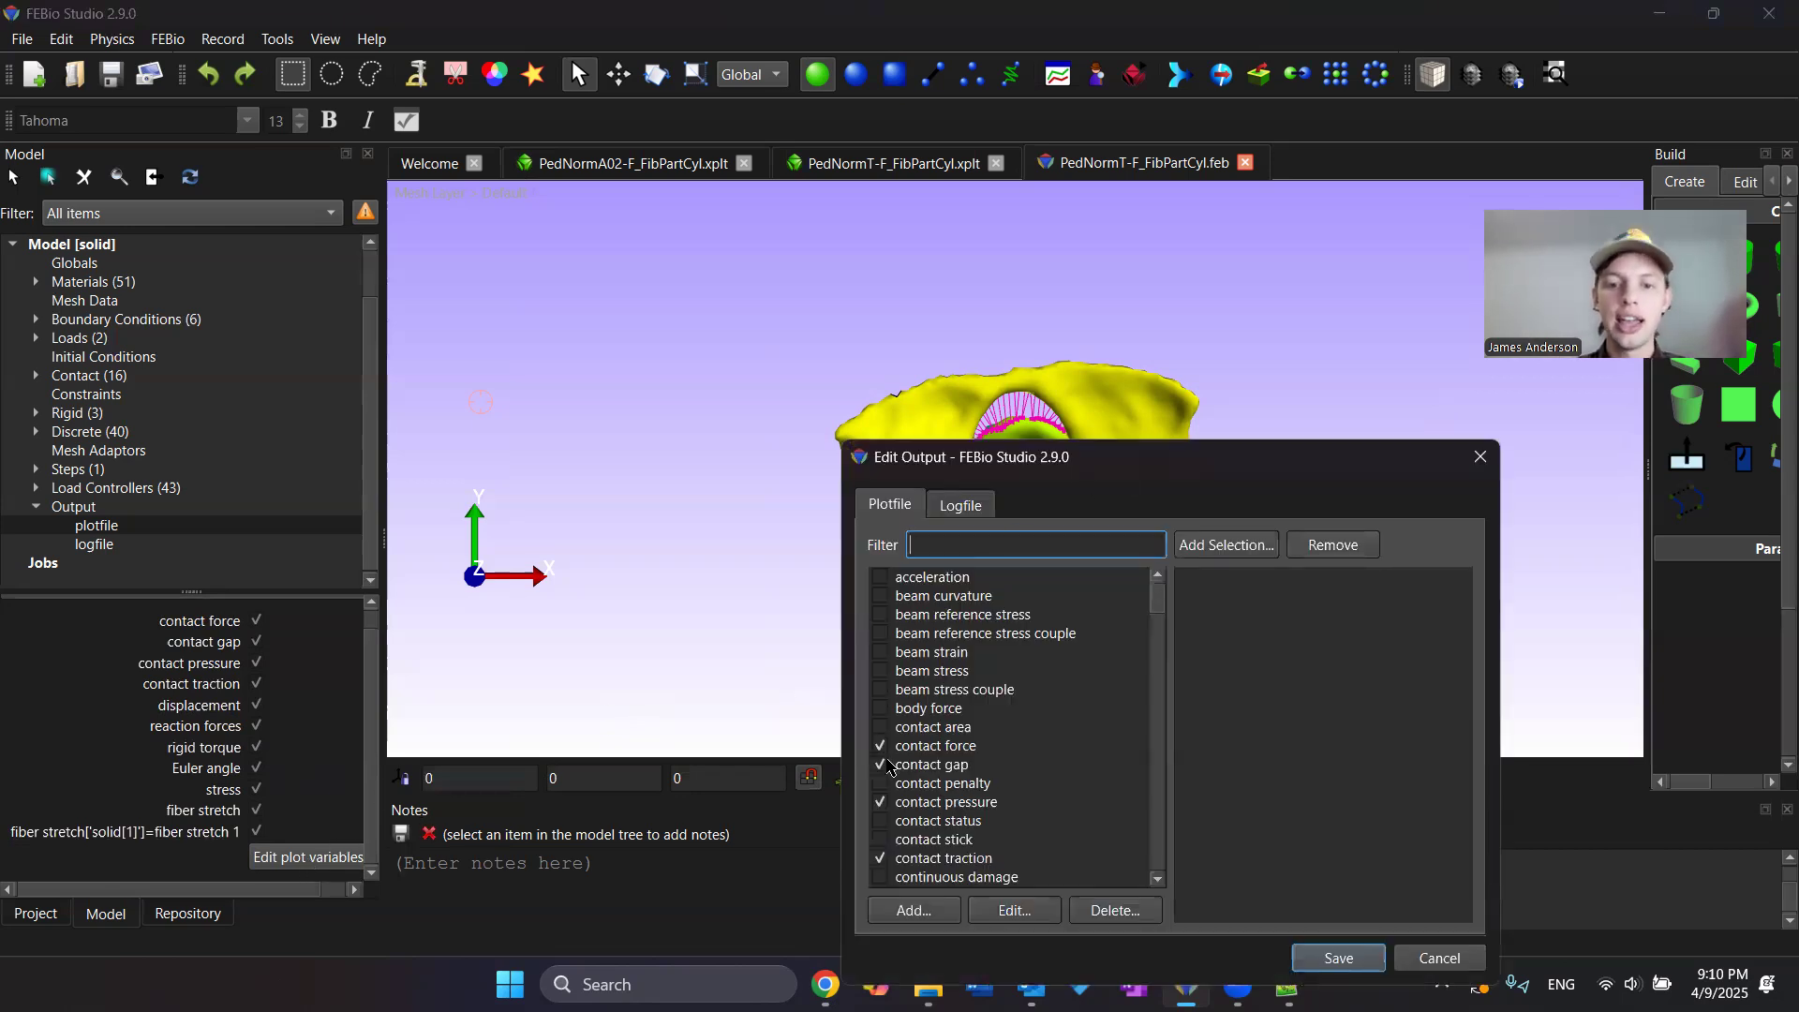
click(878, 776)
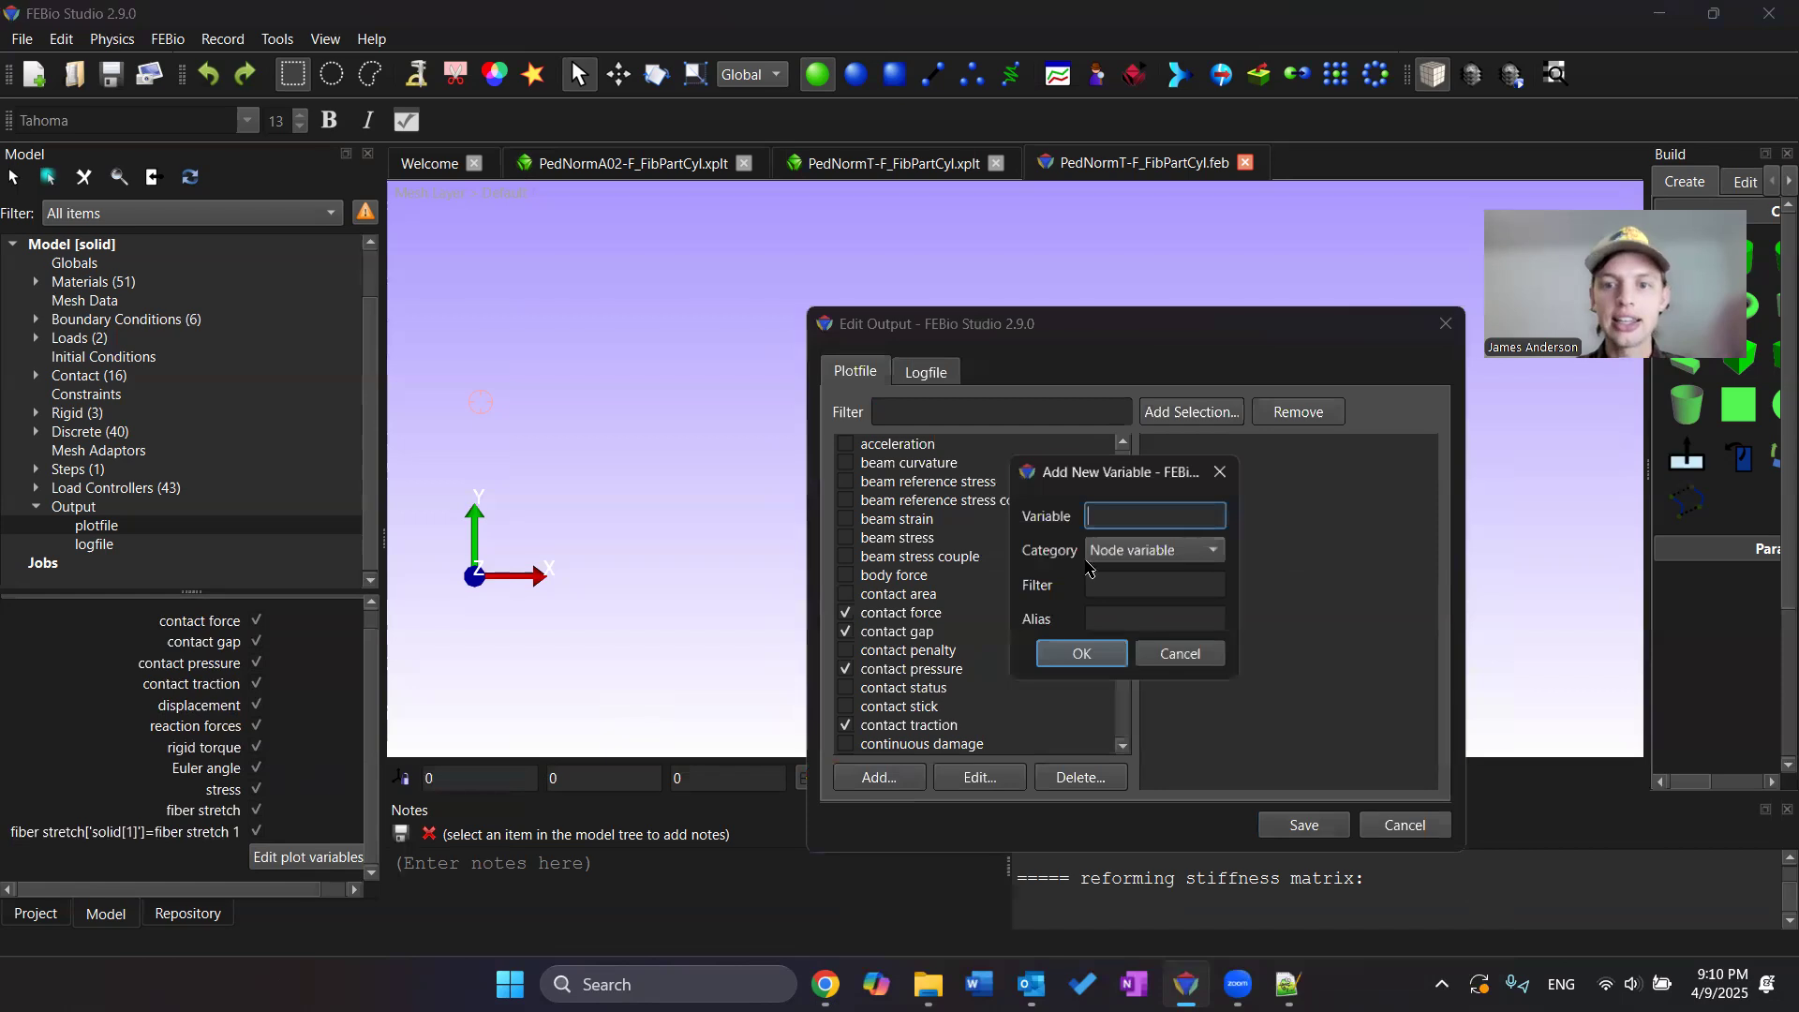
key(ctrl+v)
click(1120, 515)
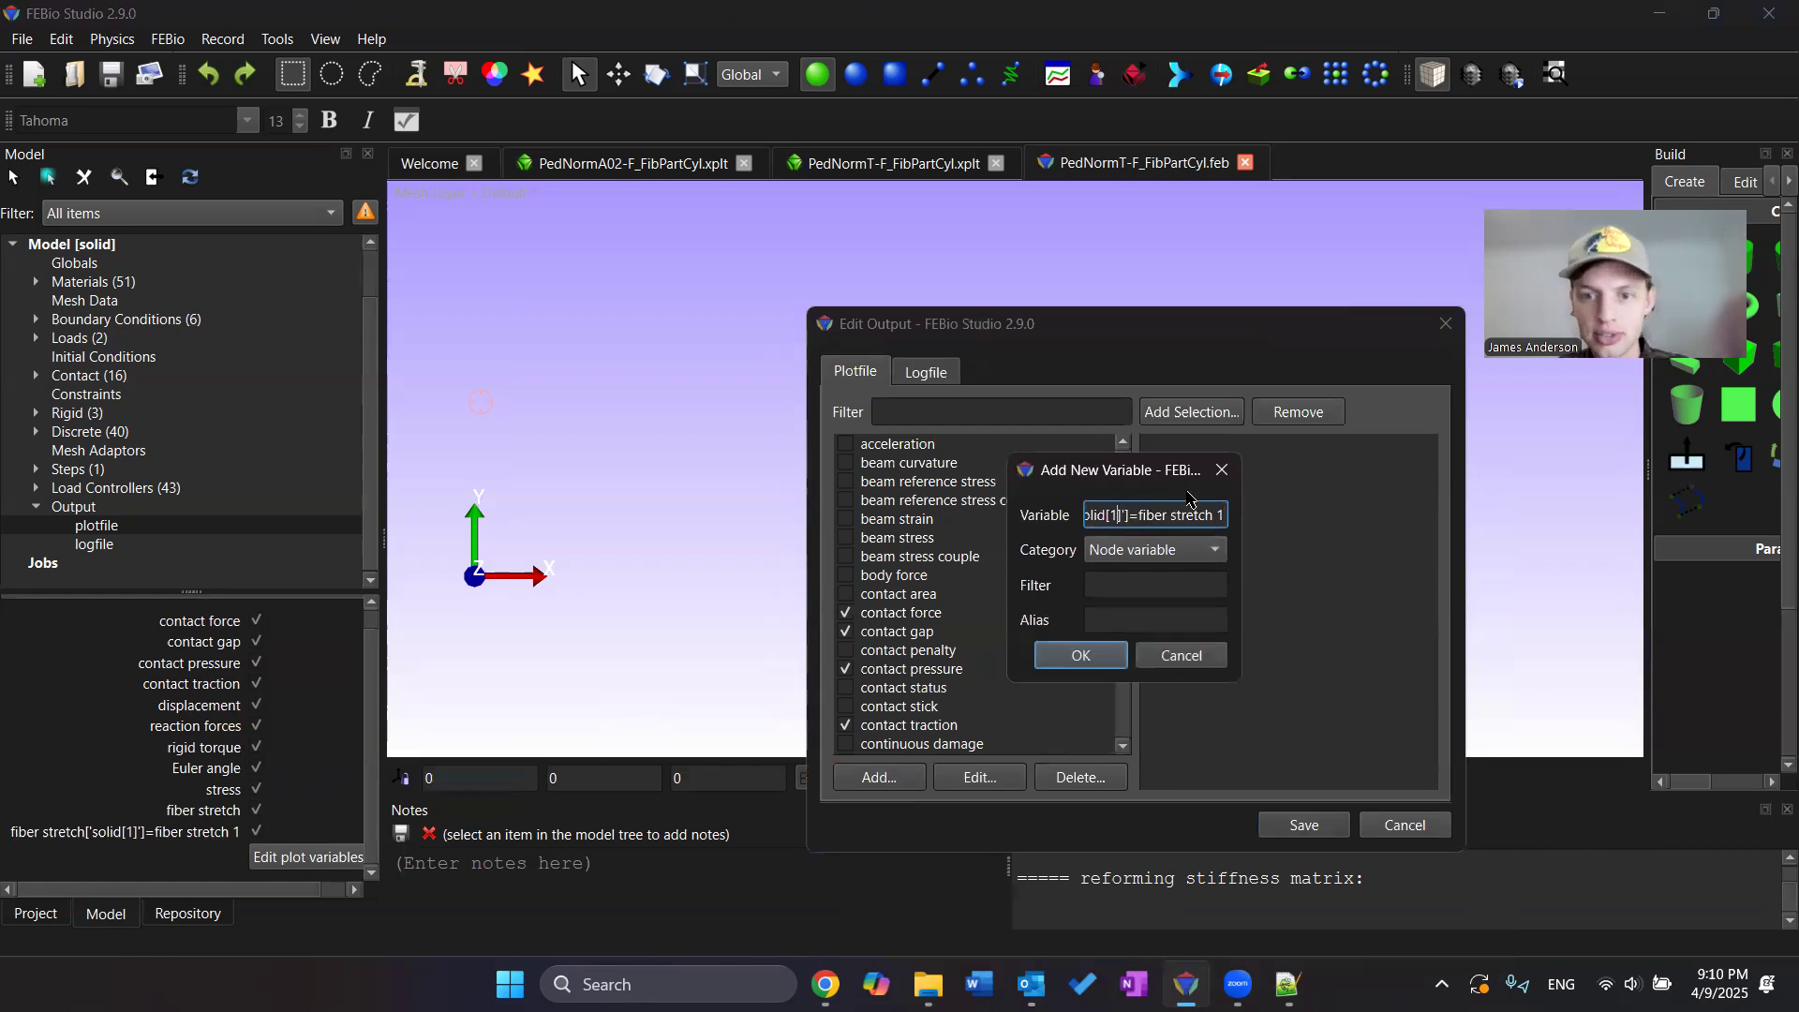
key(BackSpace)
text(2)
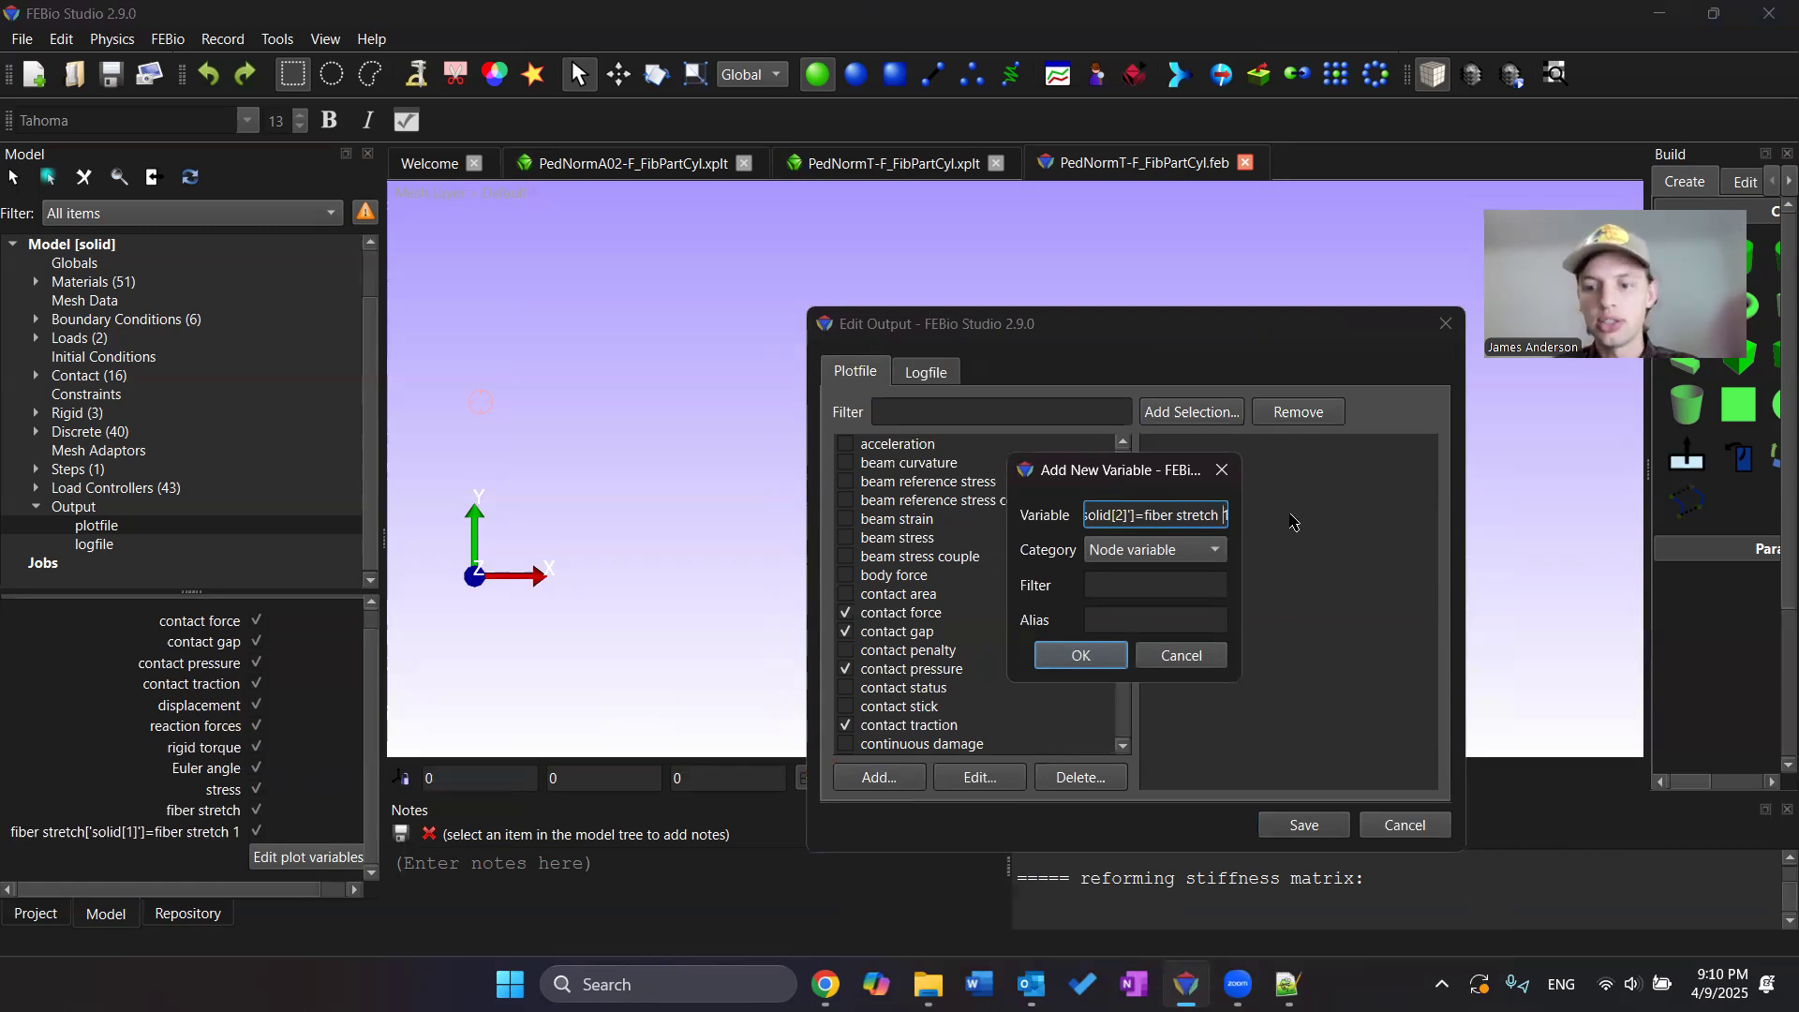
text(2)
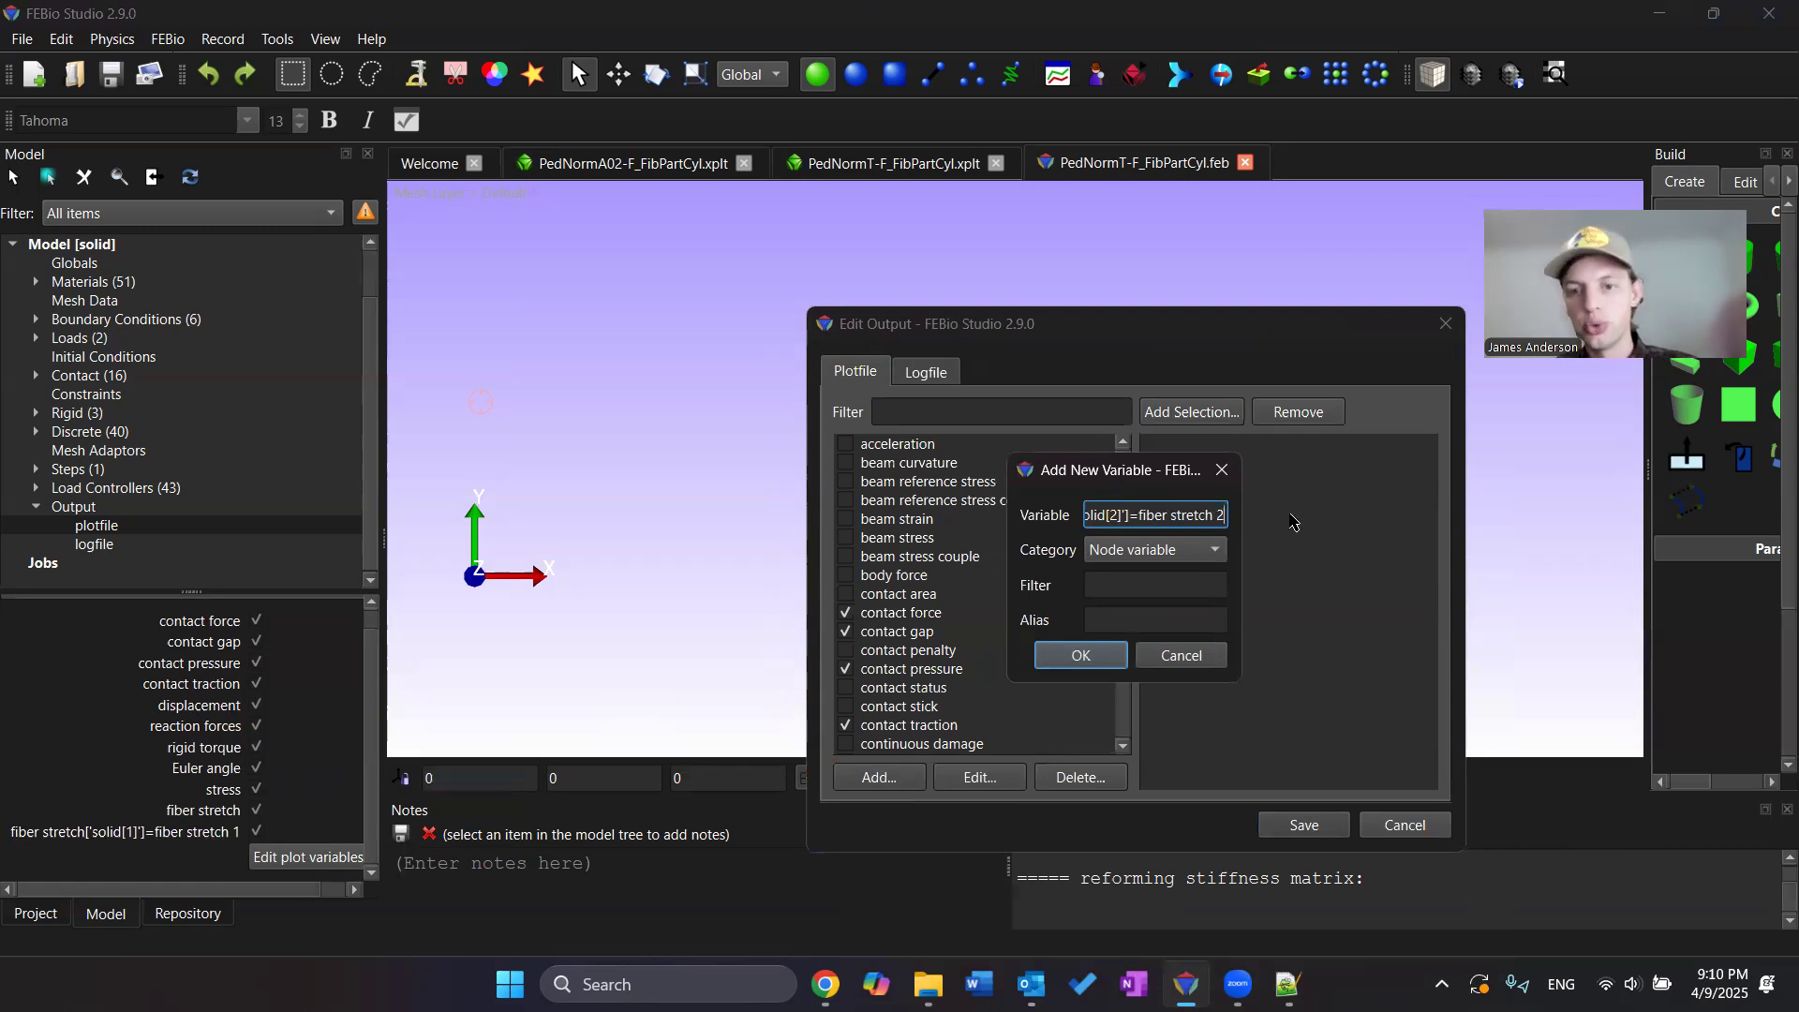
click(1102, 655)
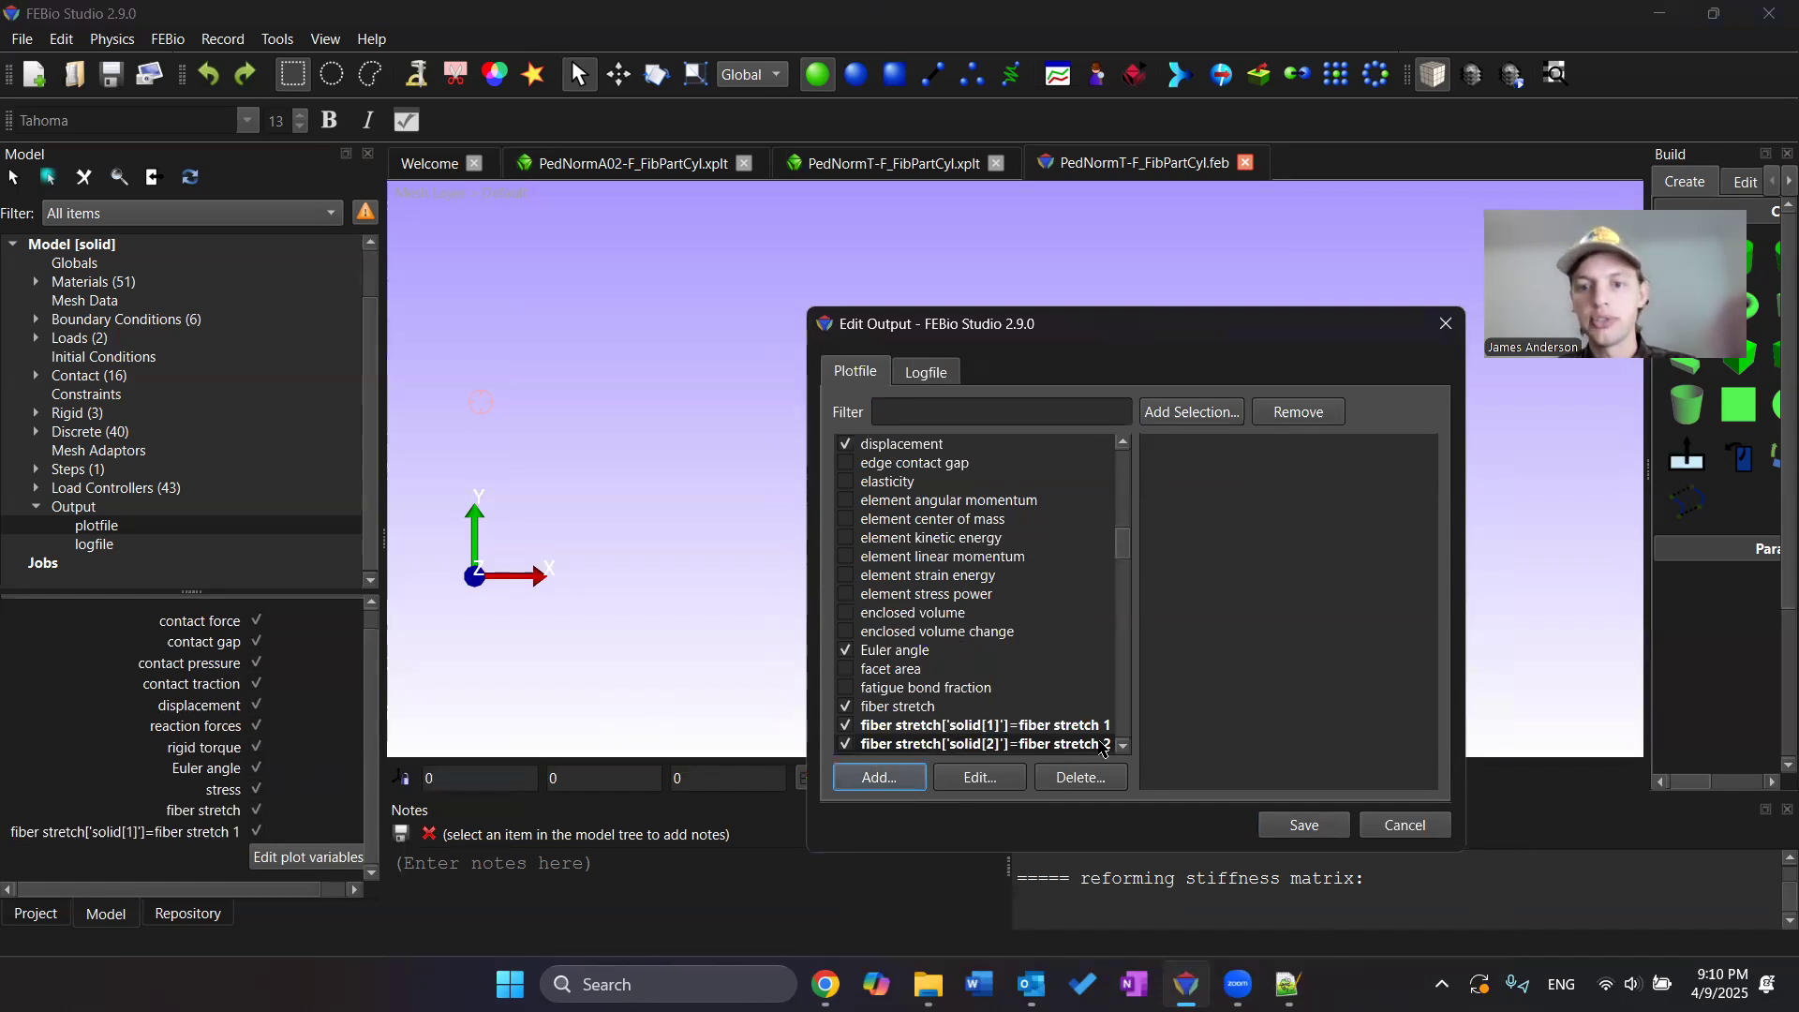
click(1319, 828)
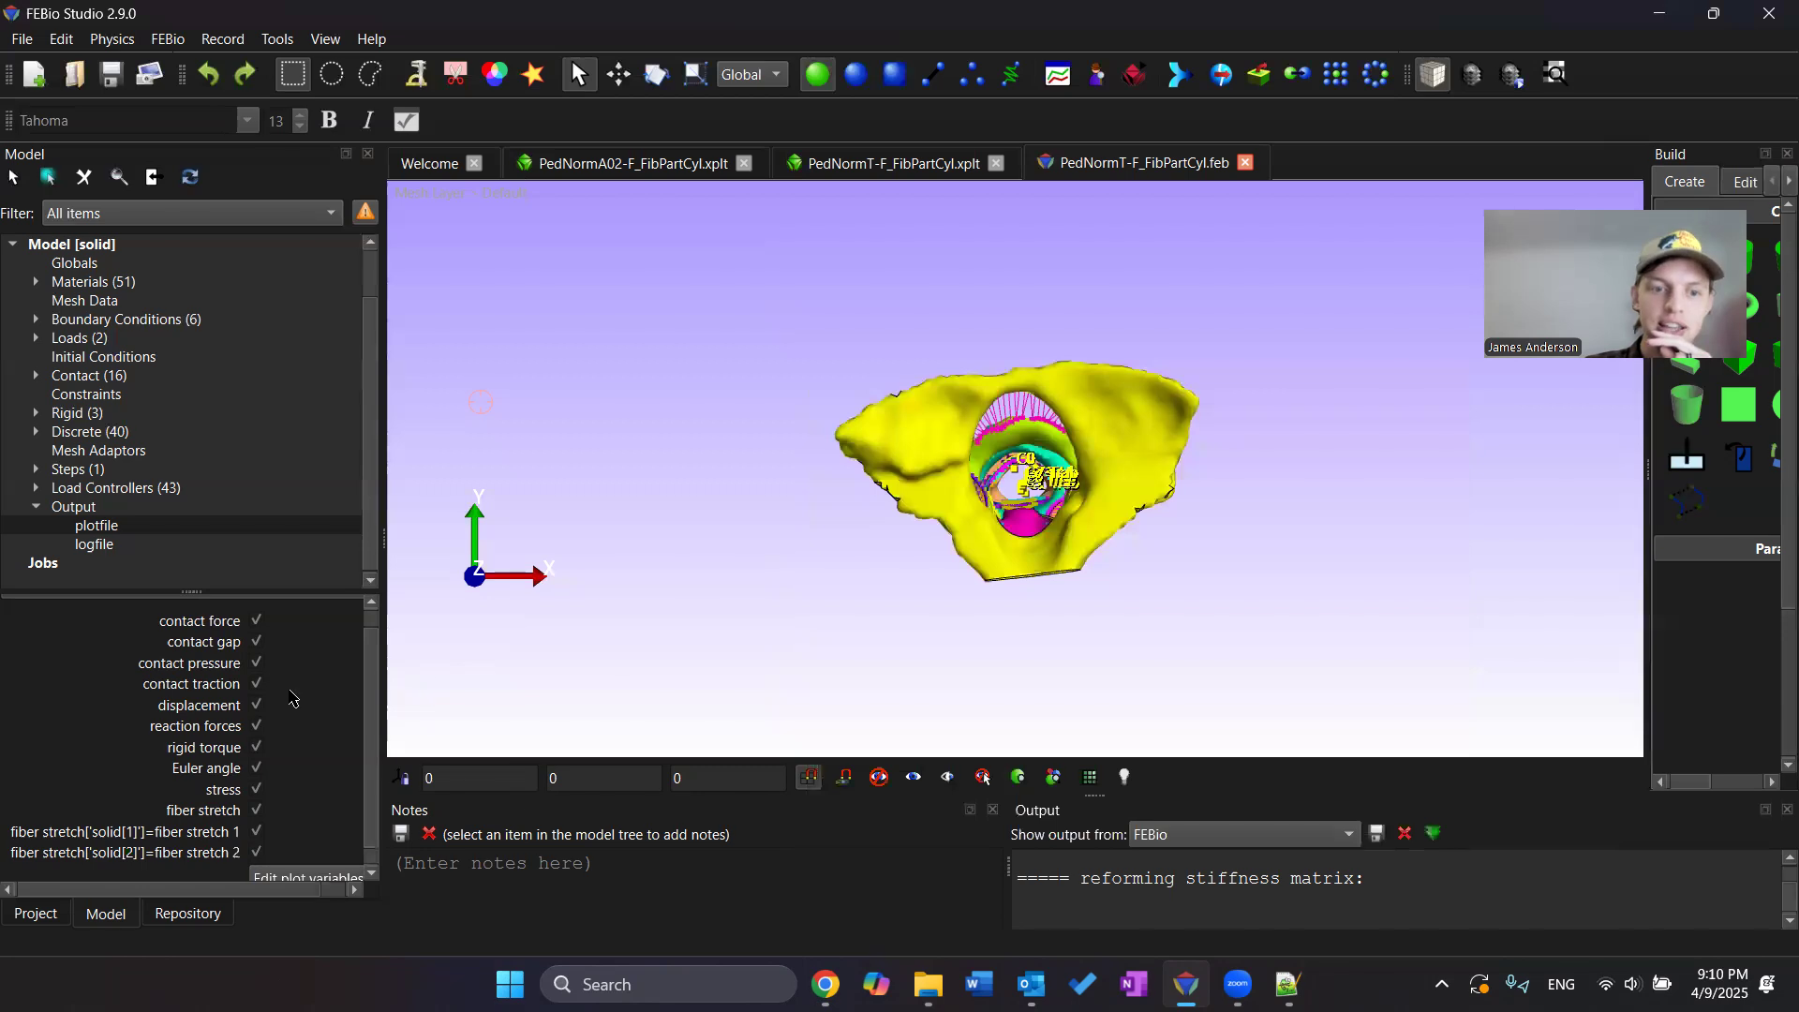
Close the PedNormT-F_FibPartCyl.feb model tab
scroll(261, 817, down, 1)
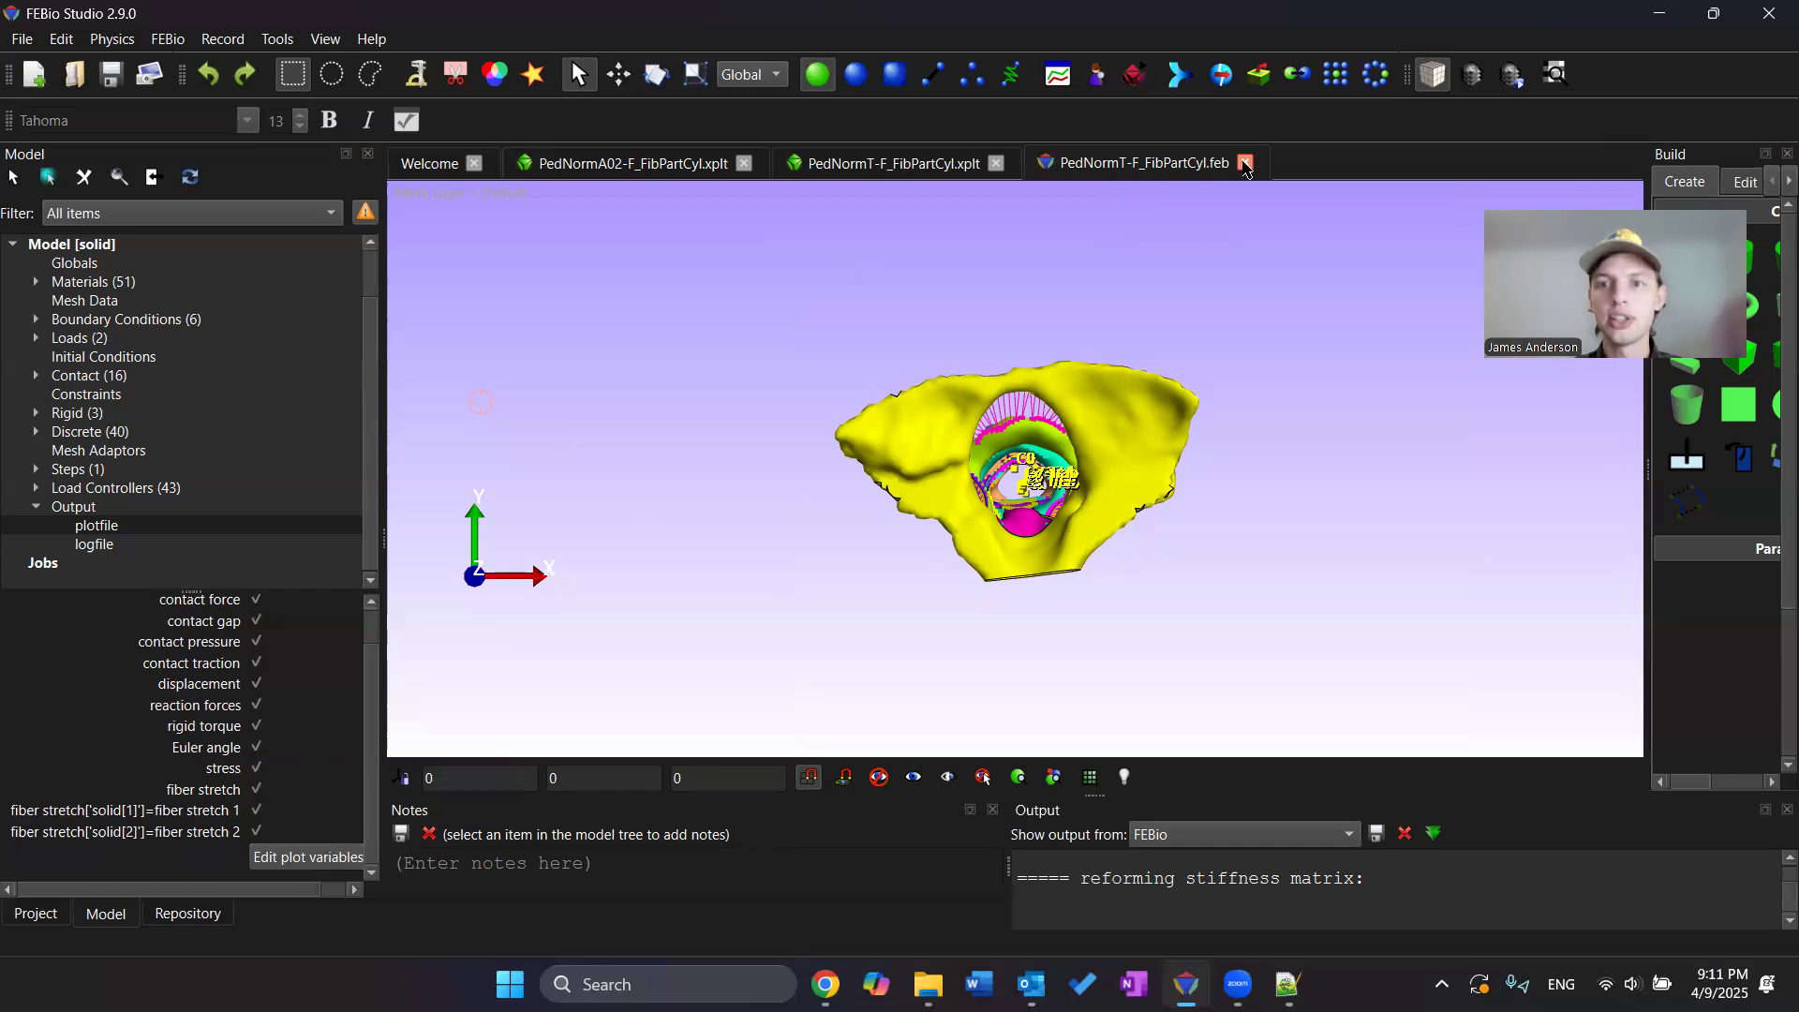
click(1244, 164)
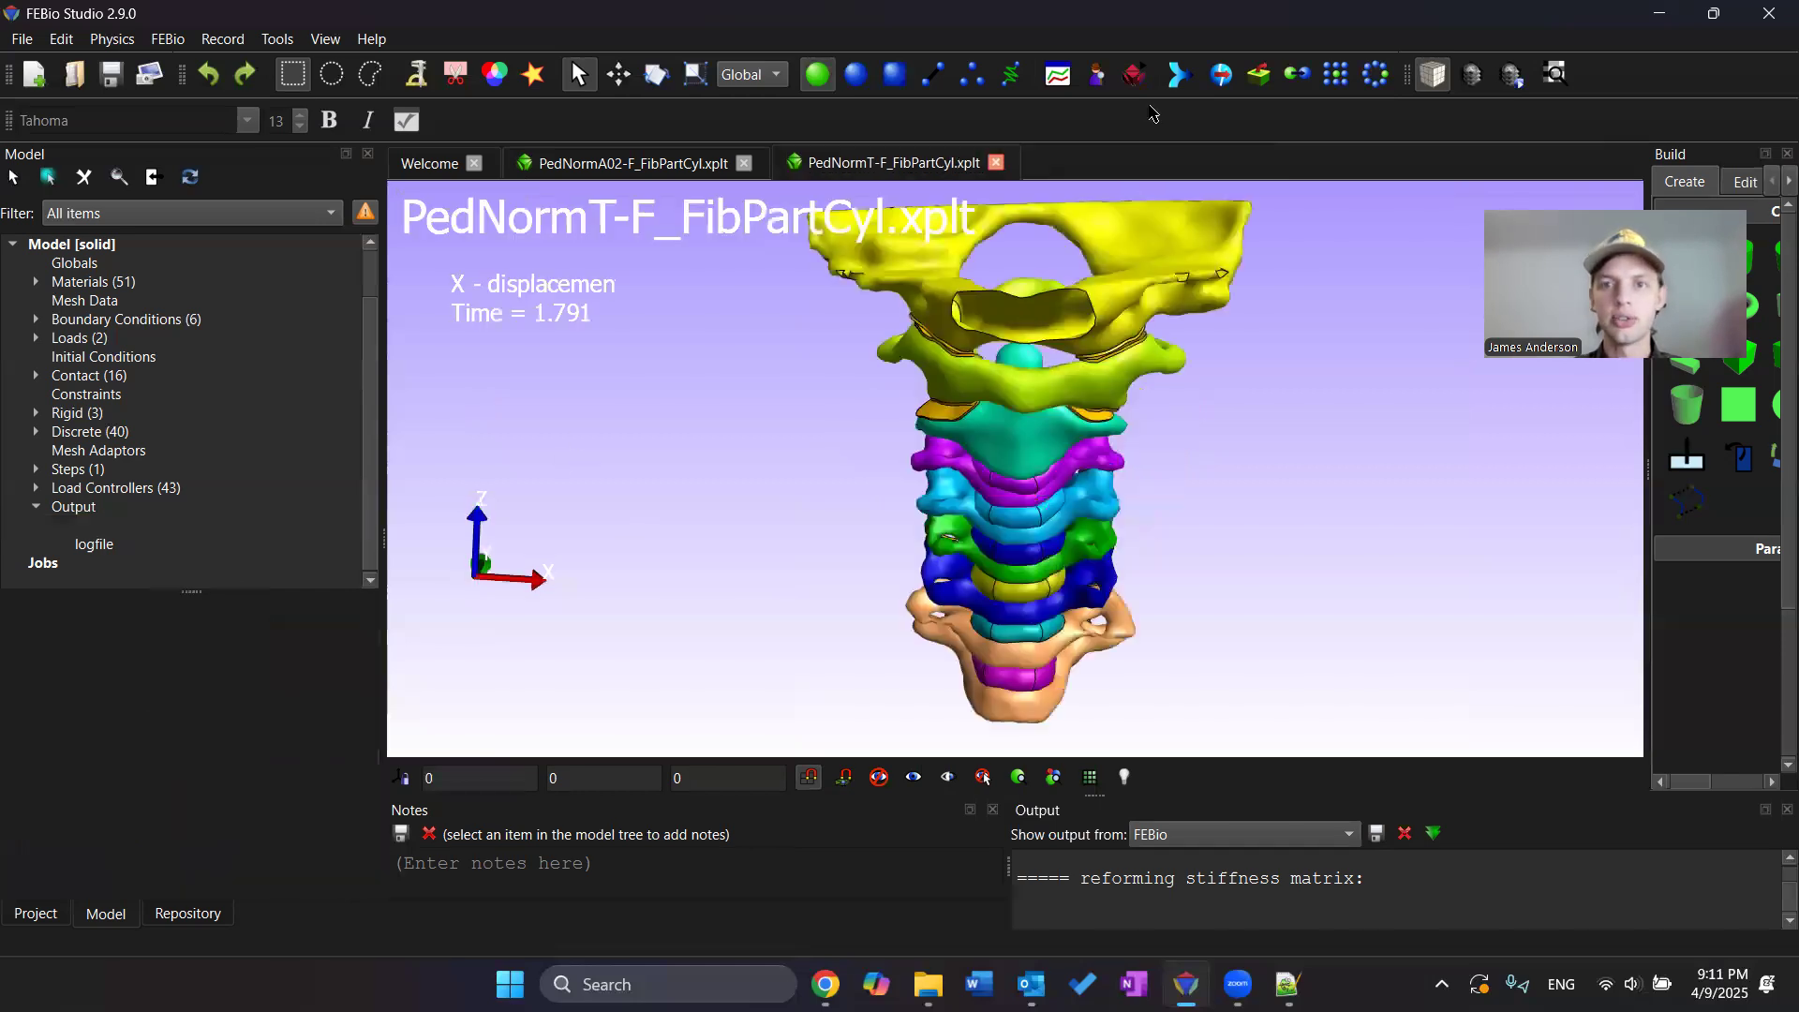
Open the desktop file PedNormT-F_FibPartCyl.feb in Notepad++ for text editing
drag(133, 501, 1020, 475)
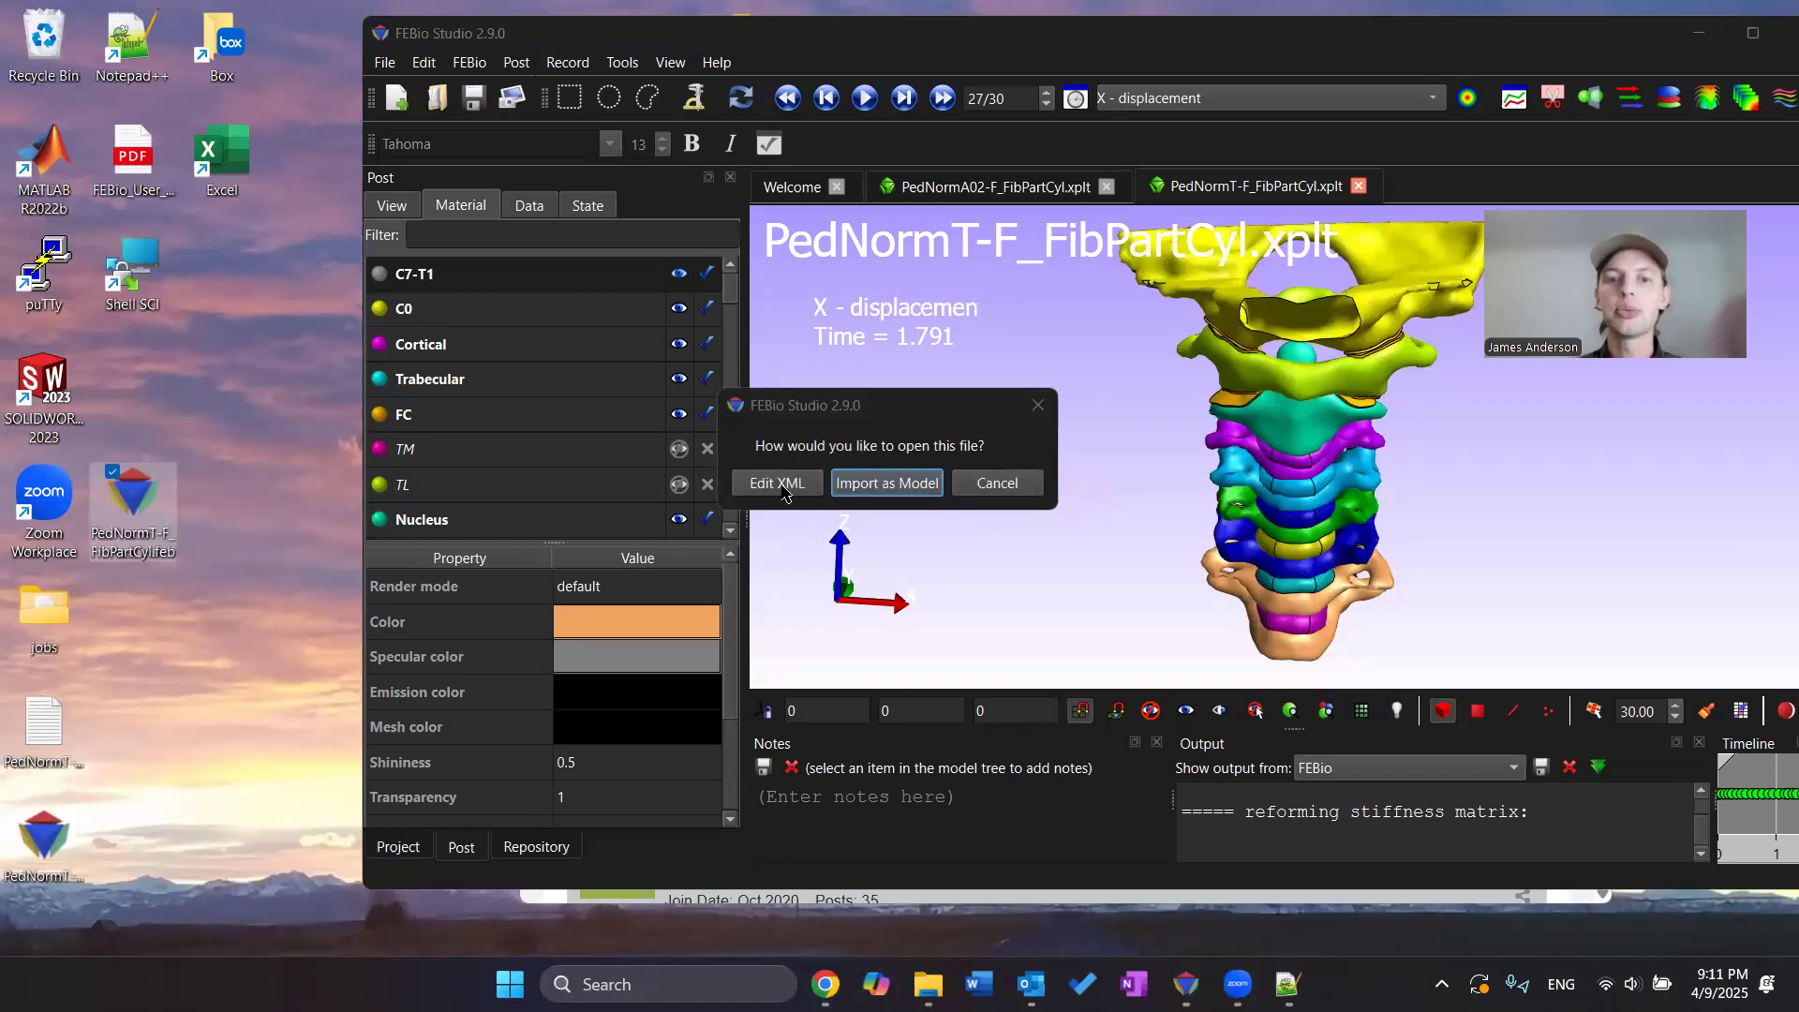
click(996, 484)
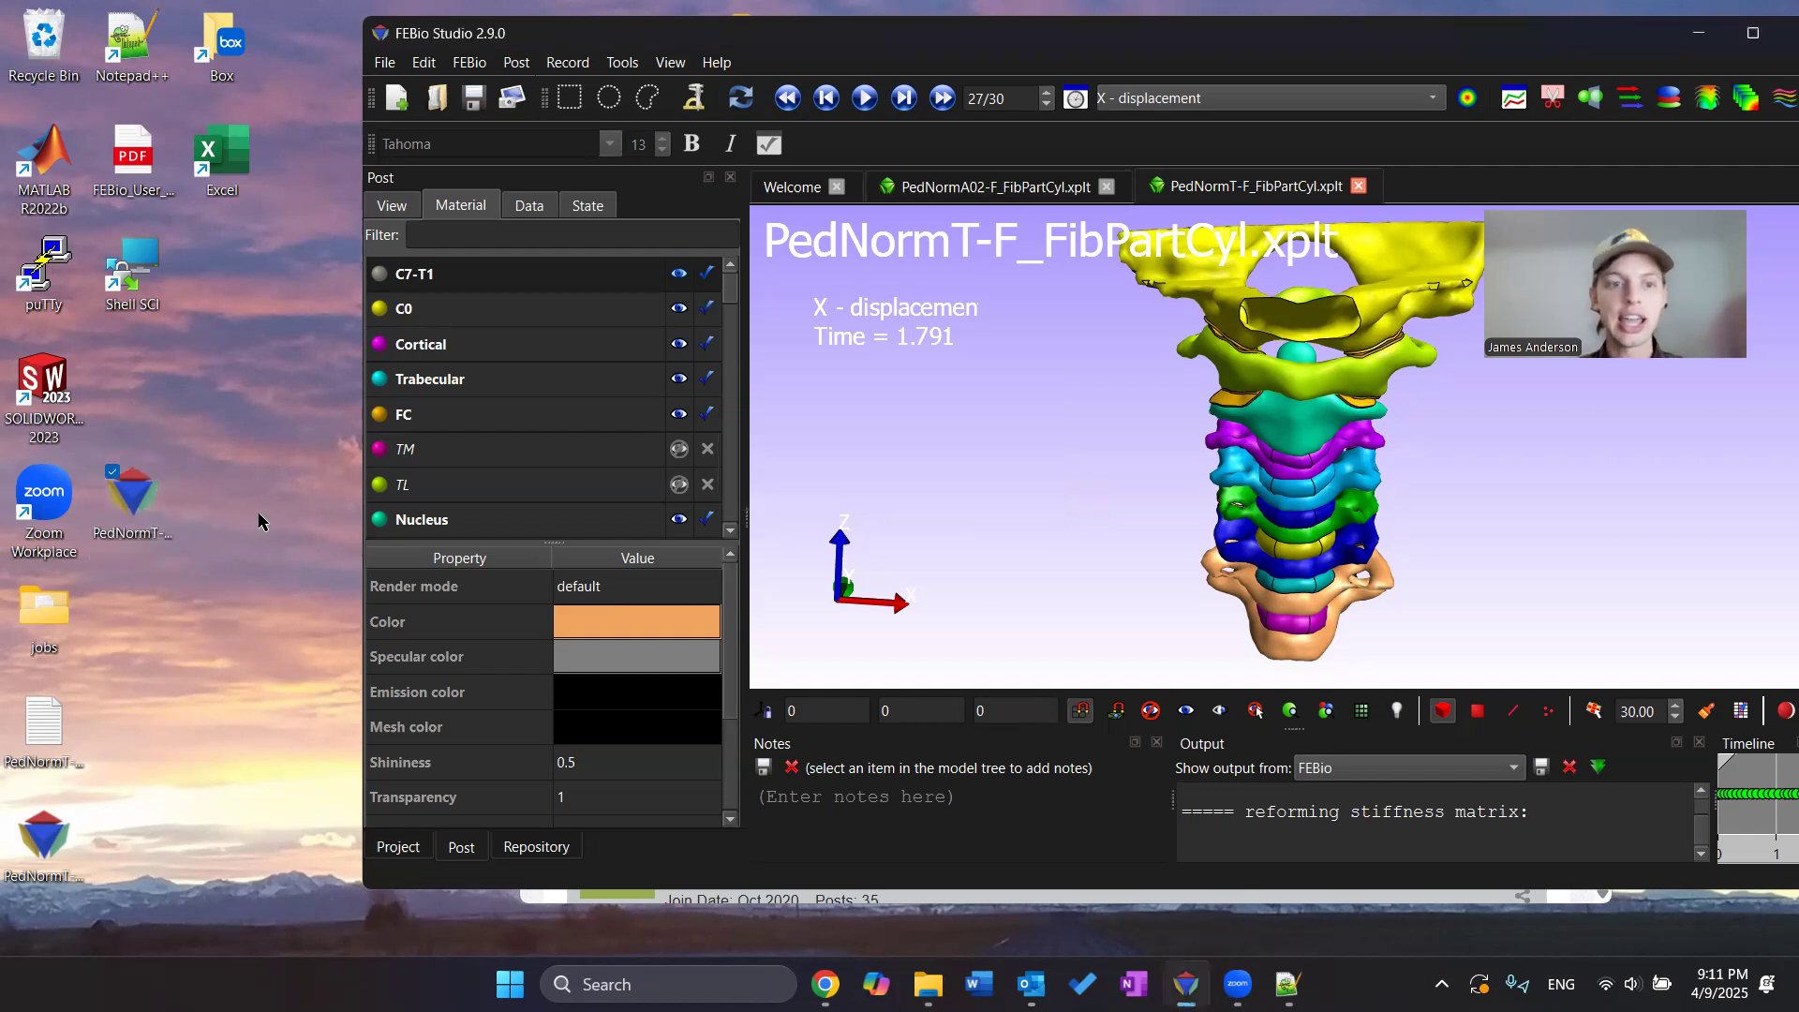
right_click(144, 510)
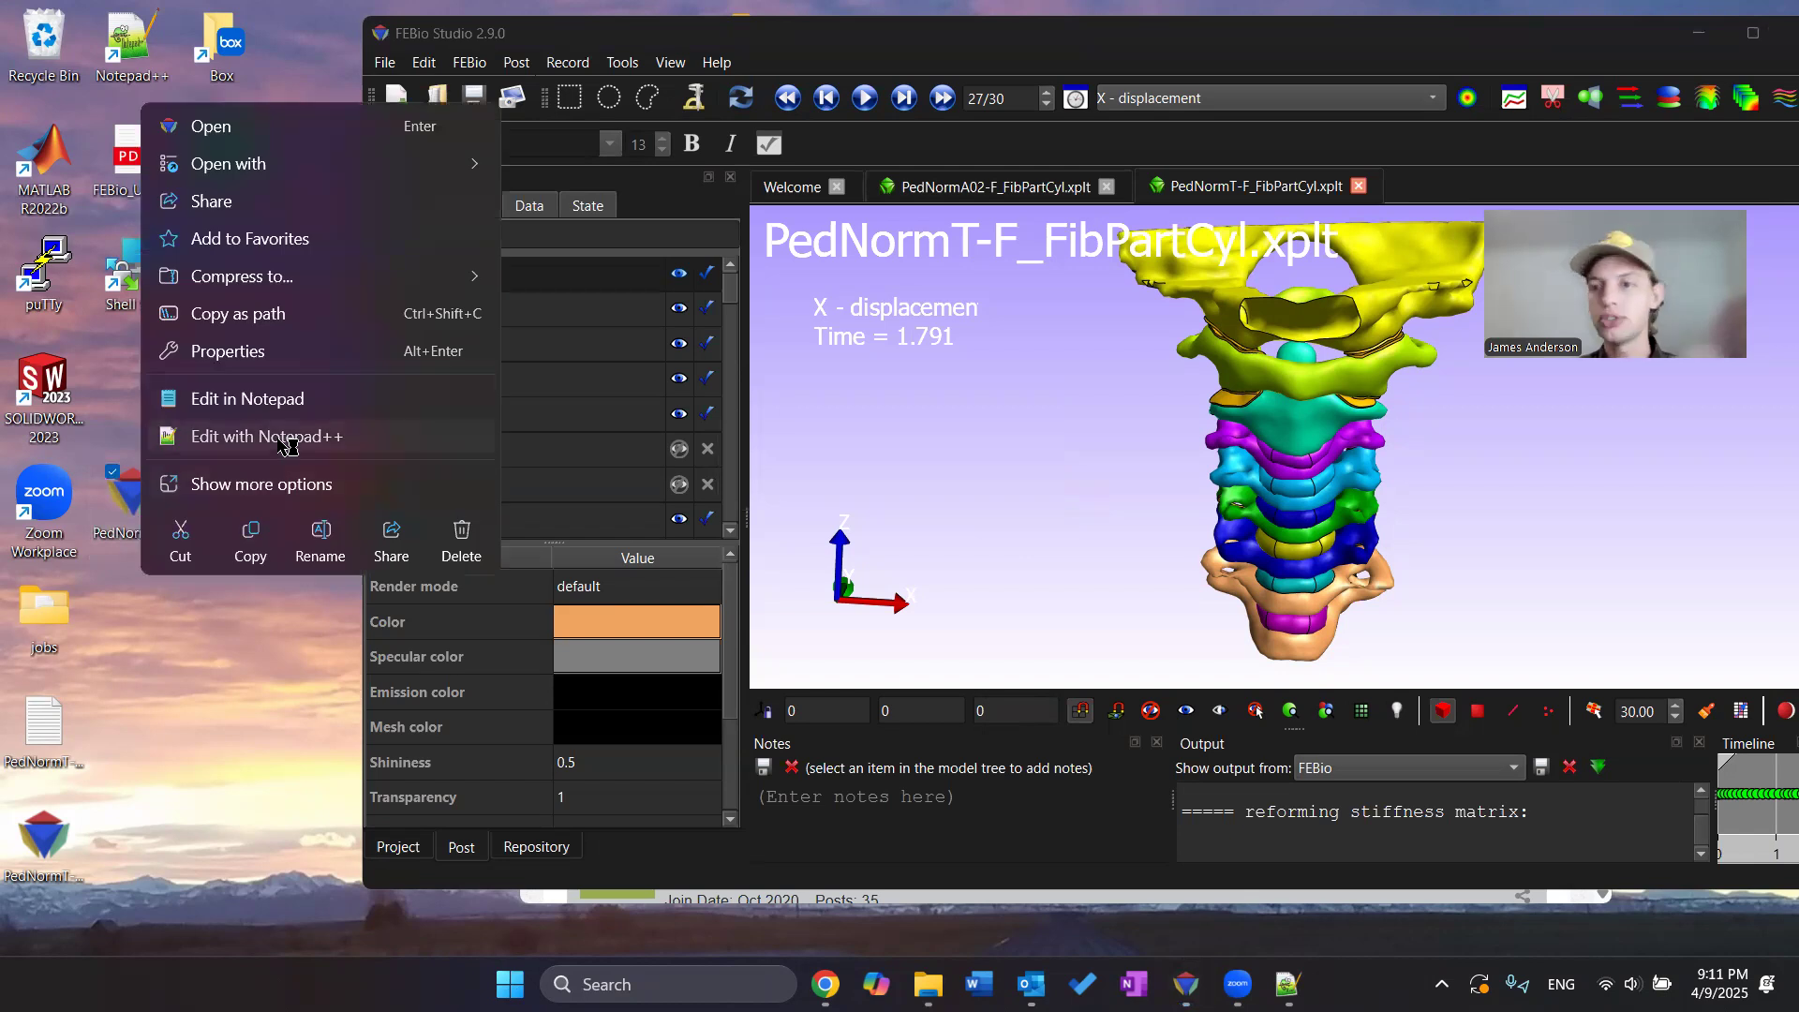
click(287, 438)
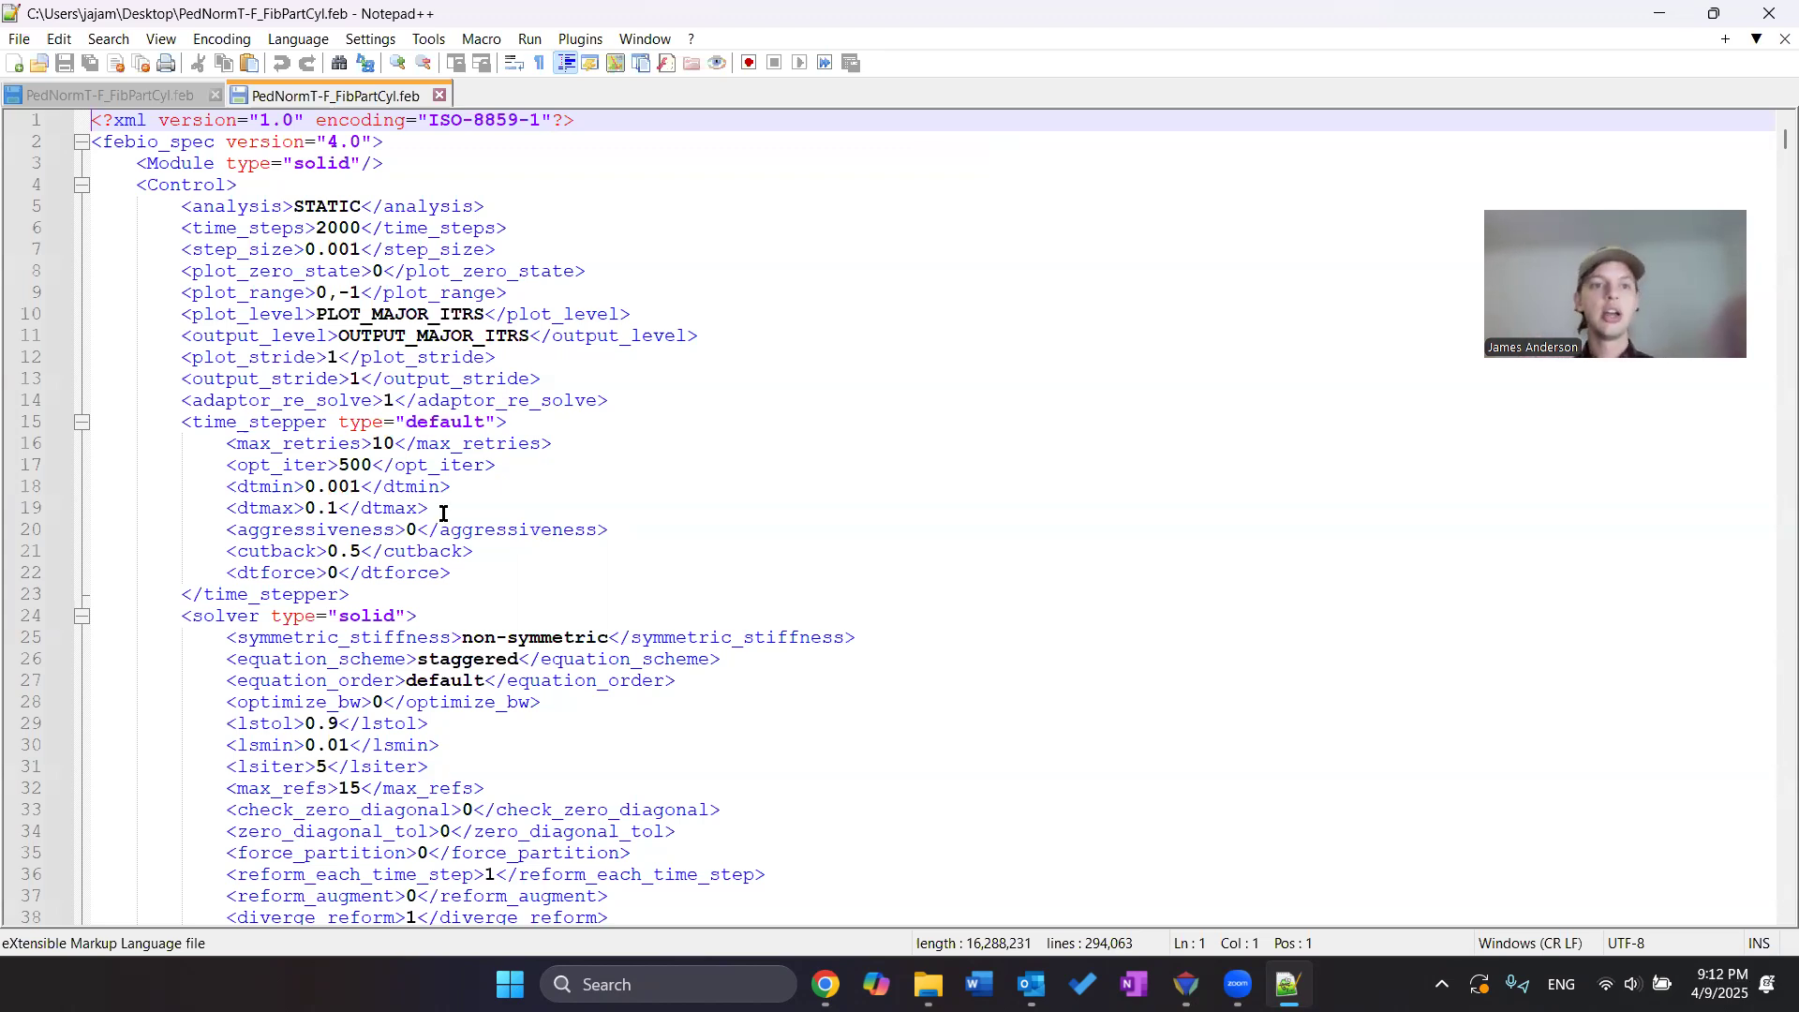
Examine the Control section's analysis and time-stepping settings, then collapse the Control and Globals sections
drag(149, 184, 171, 185)
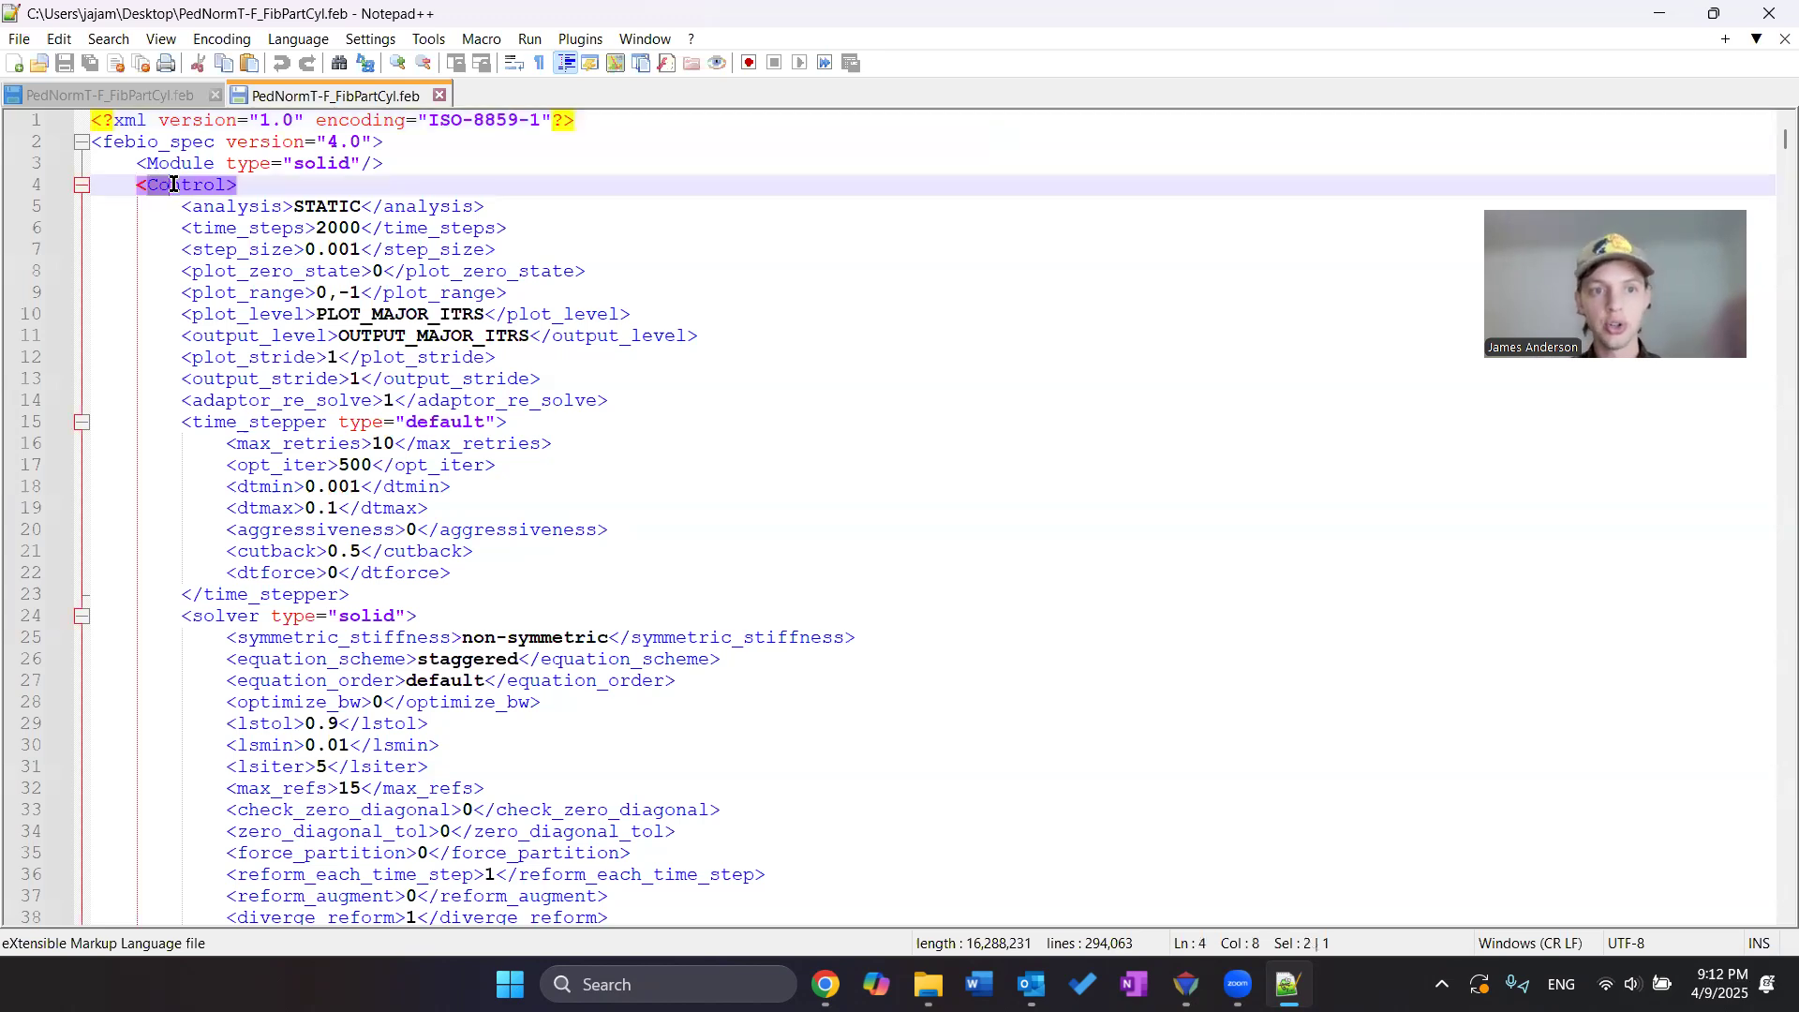
click(336, 199)
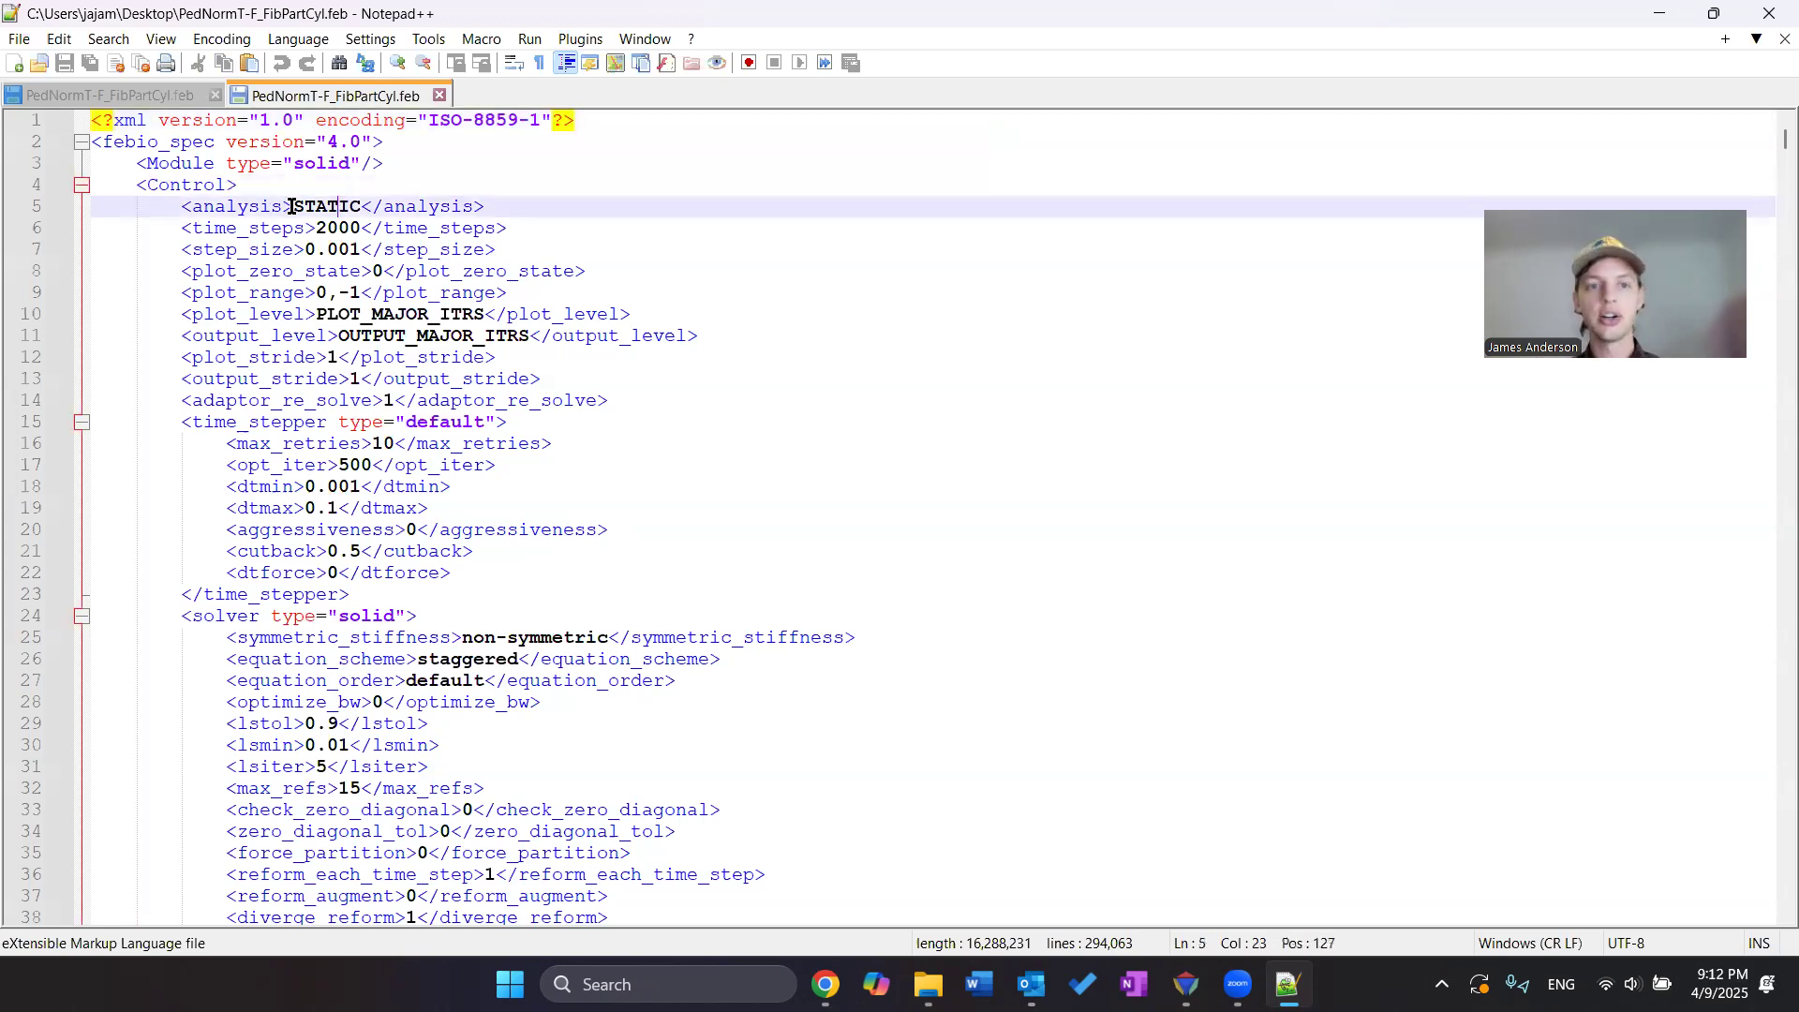
drag(294, 206, 359, 253)
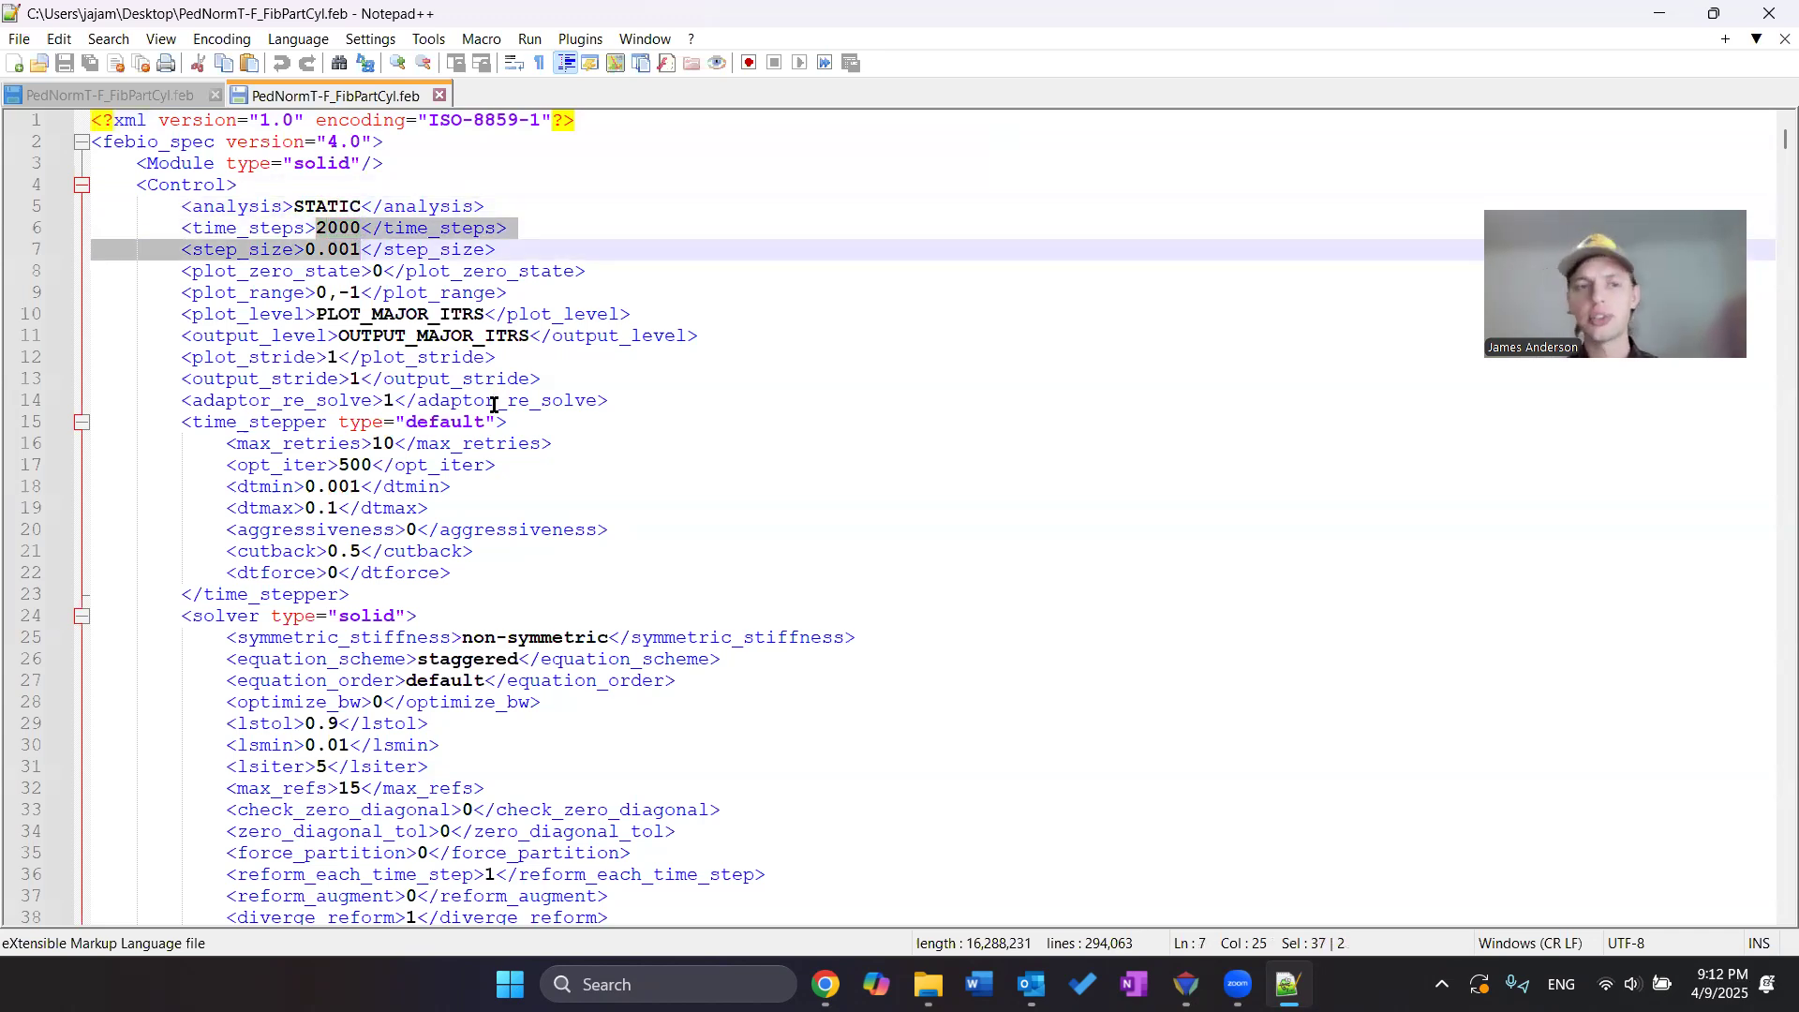
scroll(459, 412, down, 4)
scroll(436, 419, up, 4)
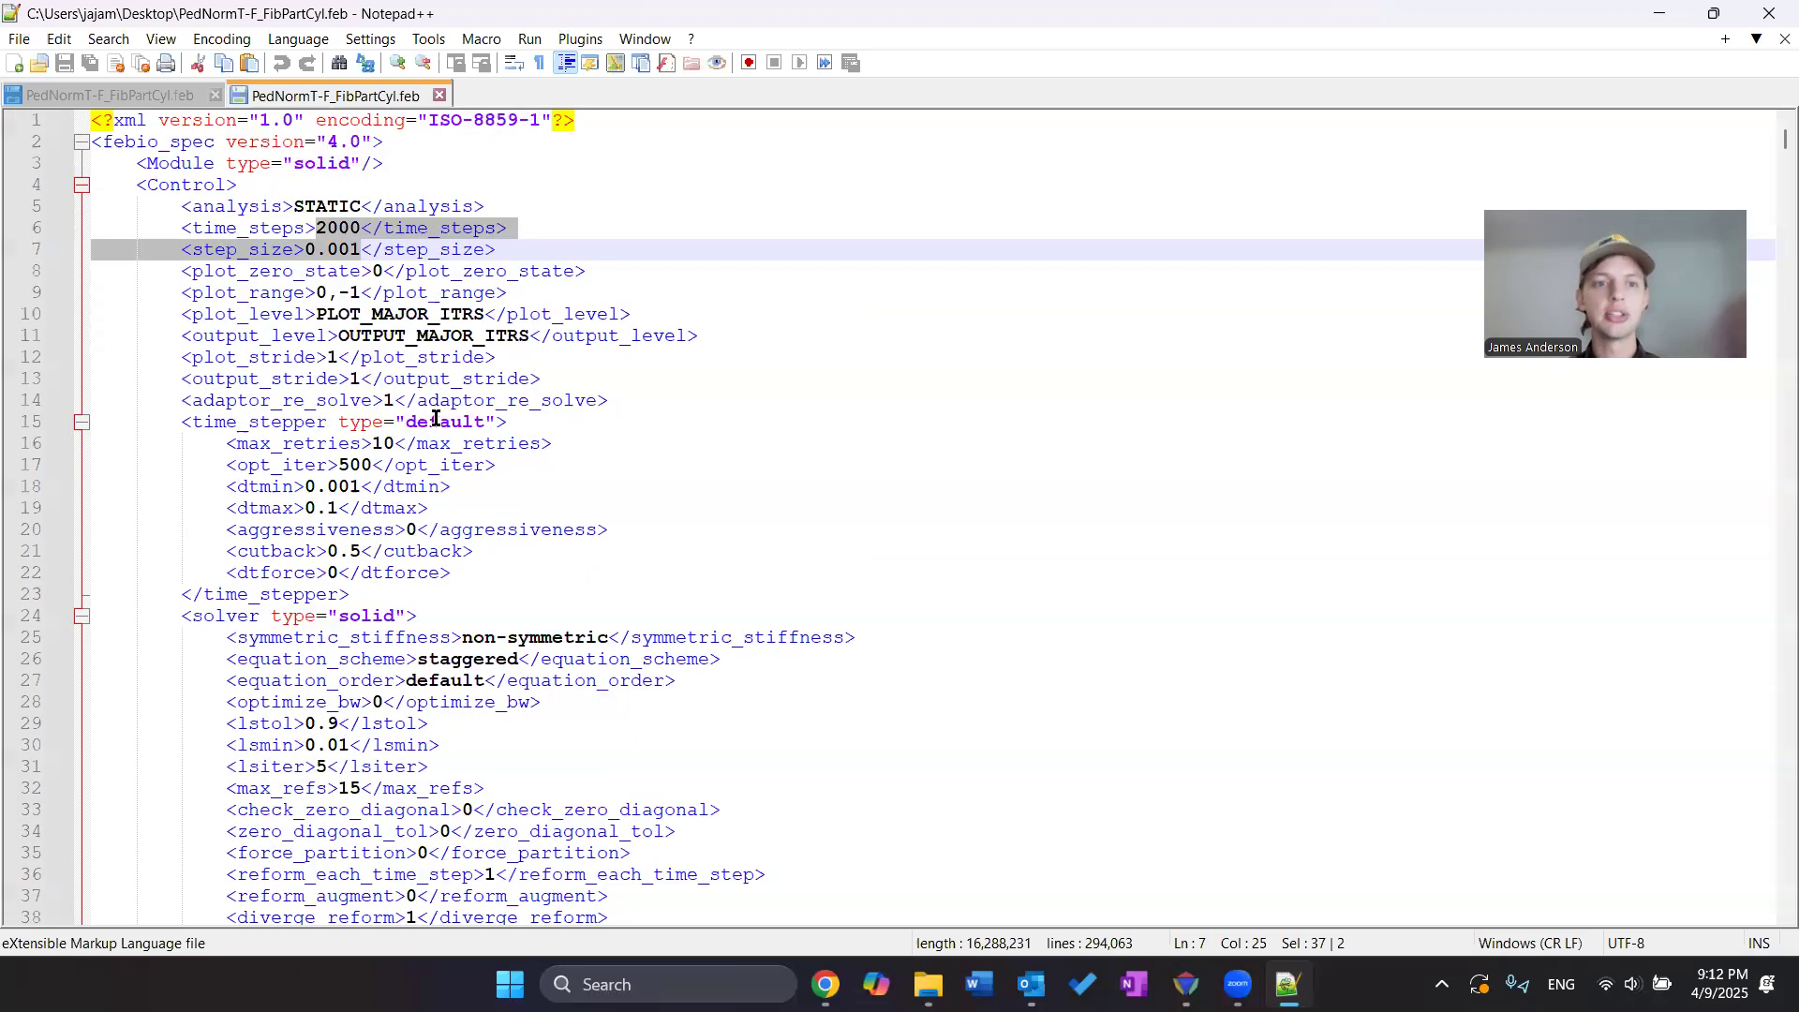
click(82, 186)
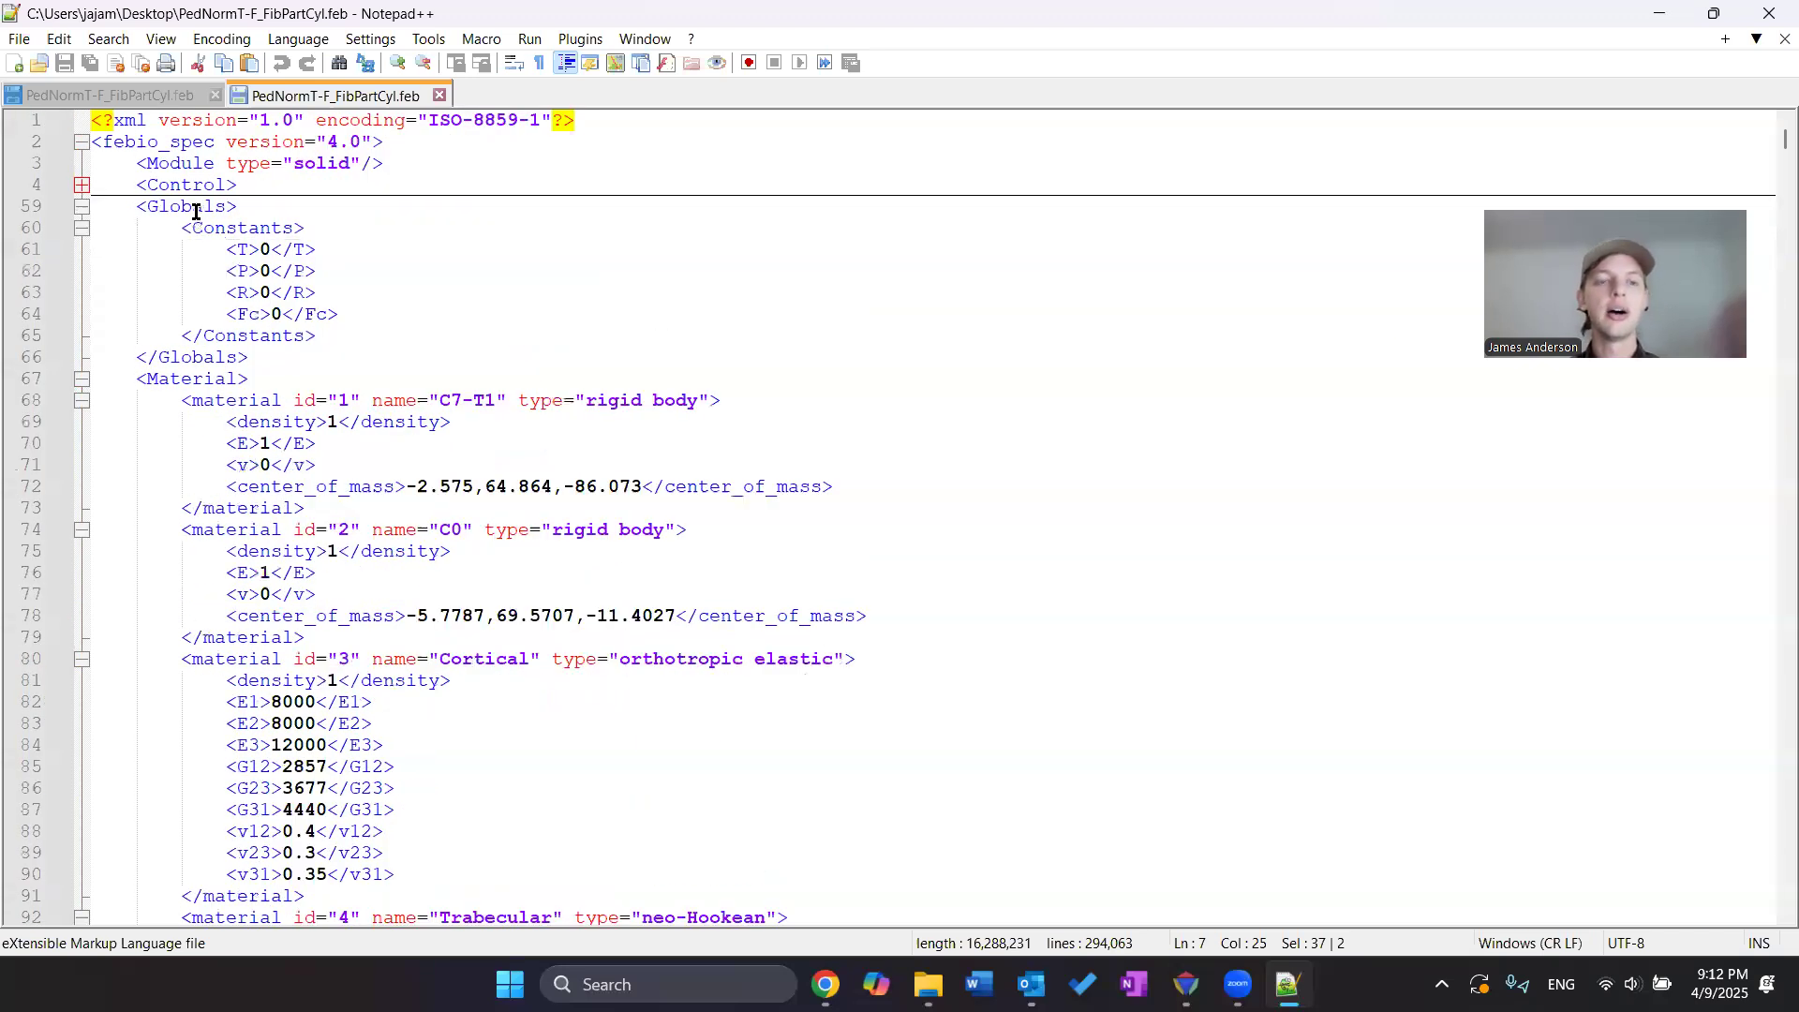
click(82, 207)
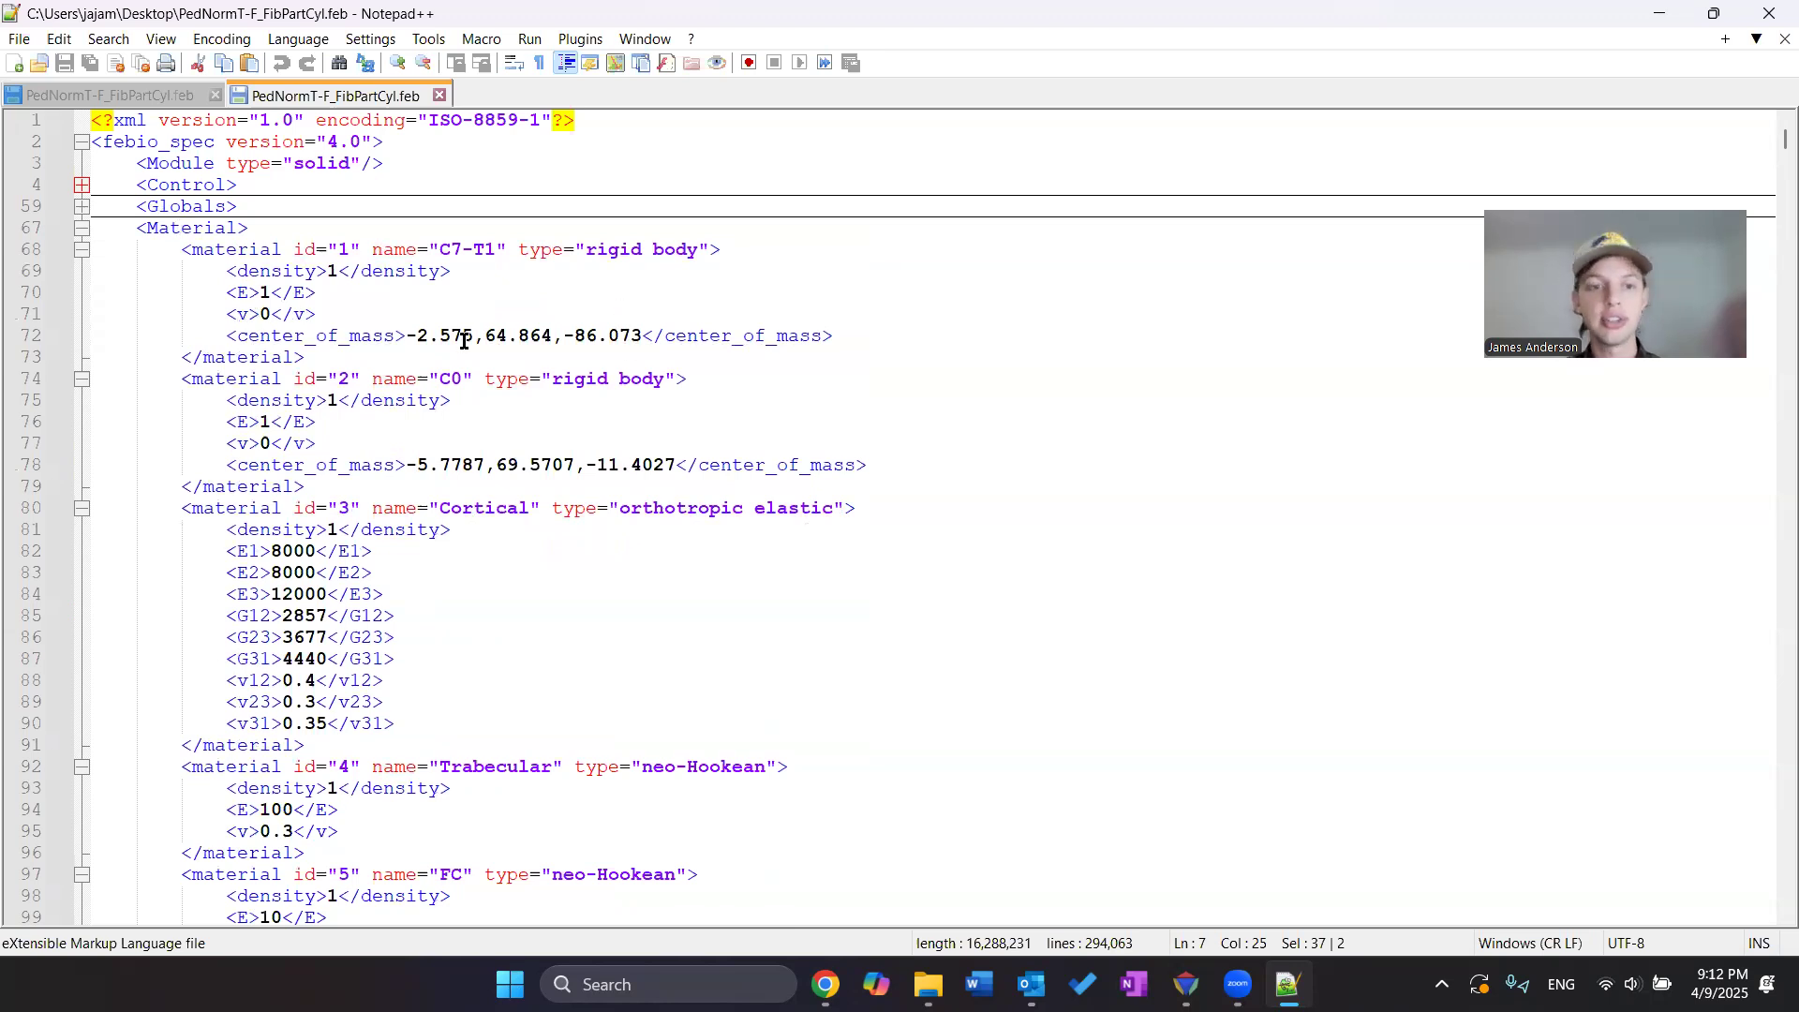
Scroll down to and examine the solid mixture material definition with id 9
scroll(562, 333, down, 3)
scroll(556, 331, down, 9)
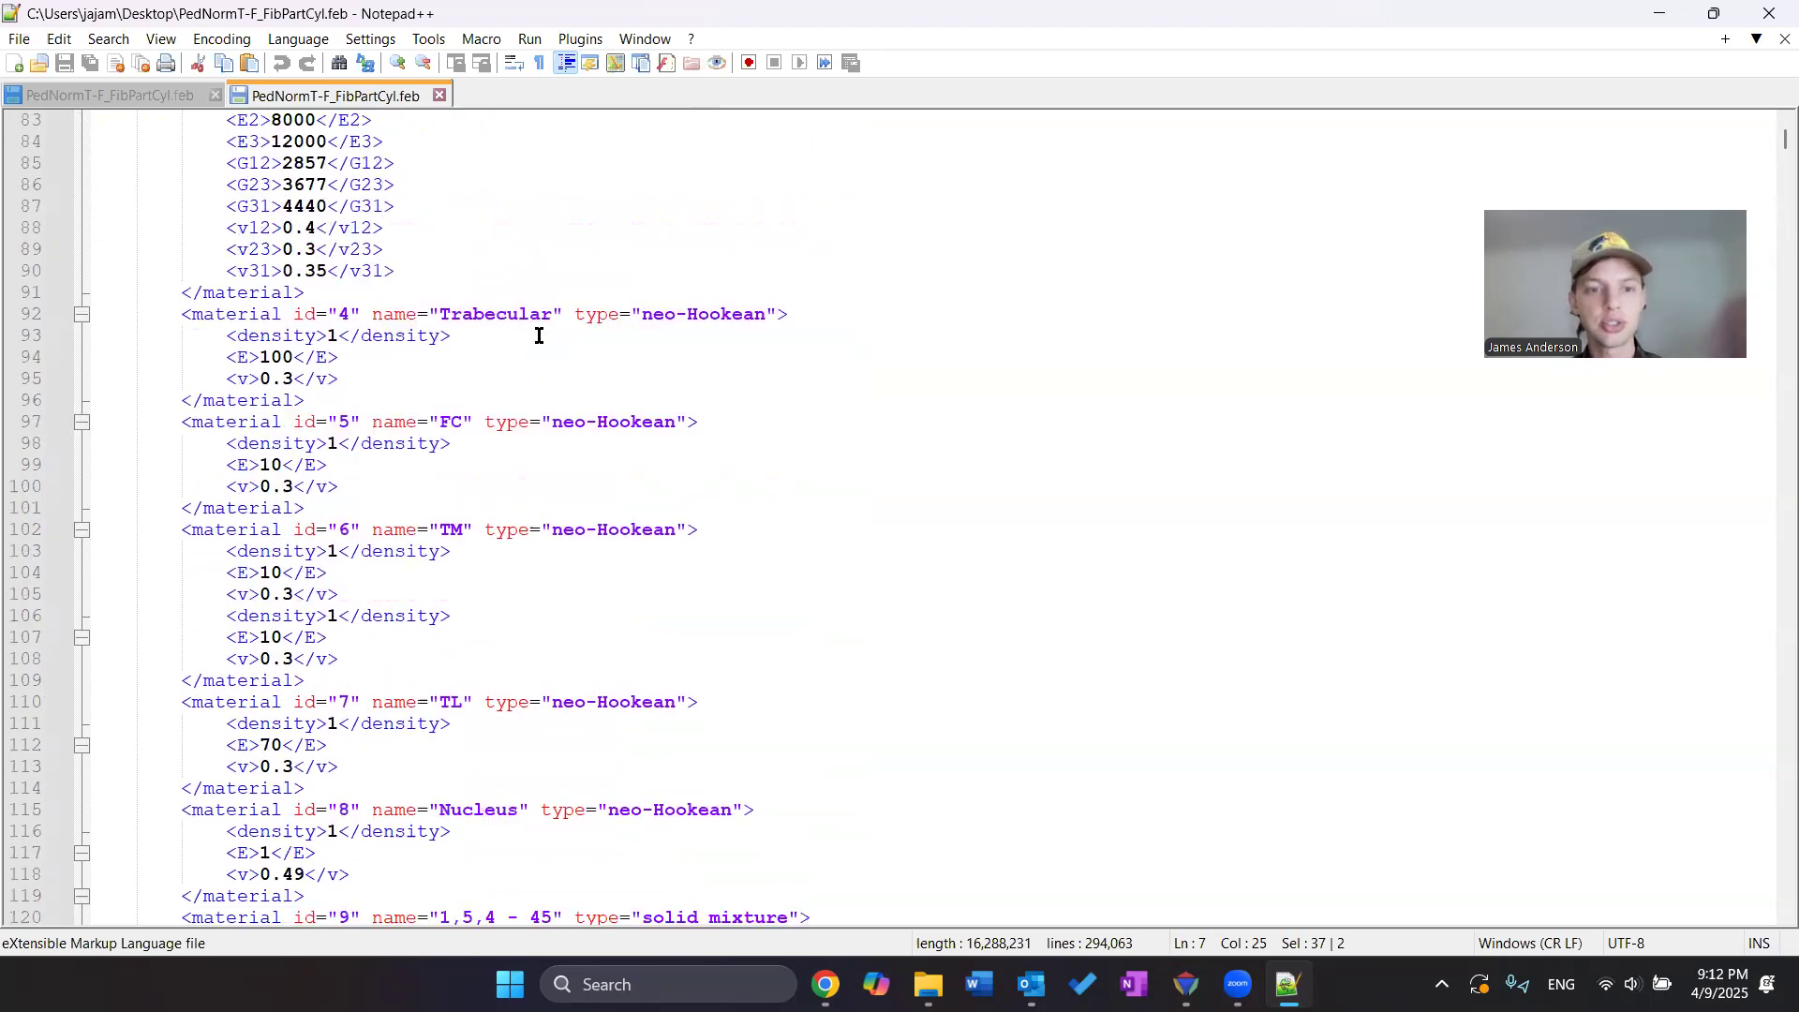
scroll(602, 423, down, 2)
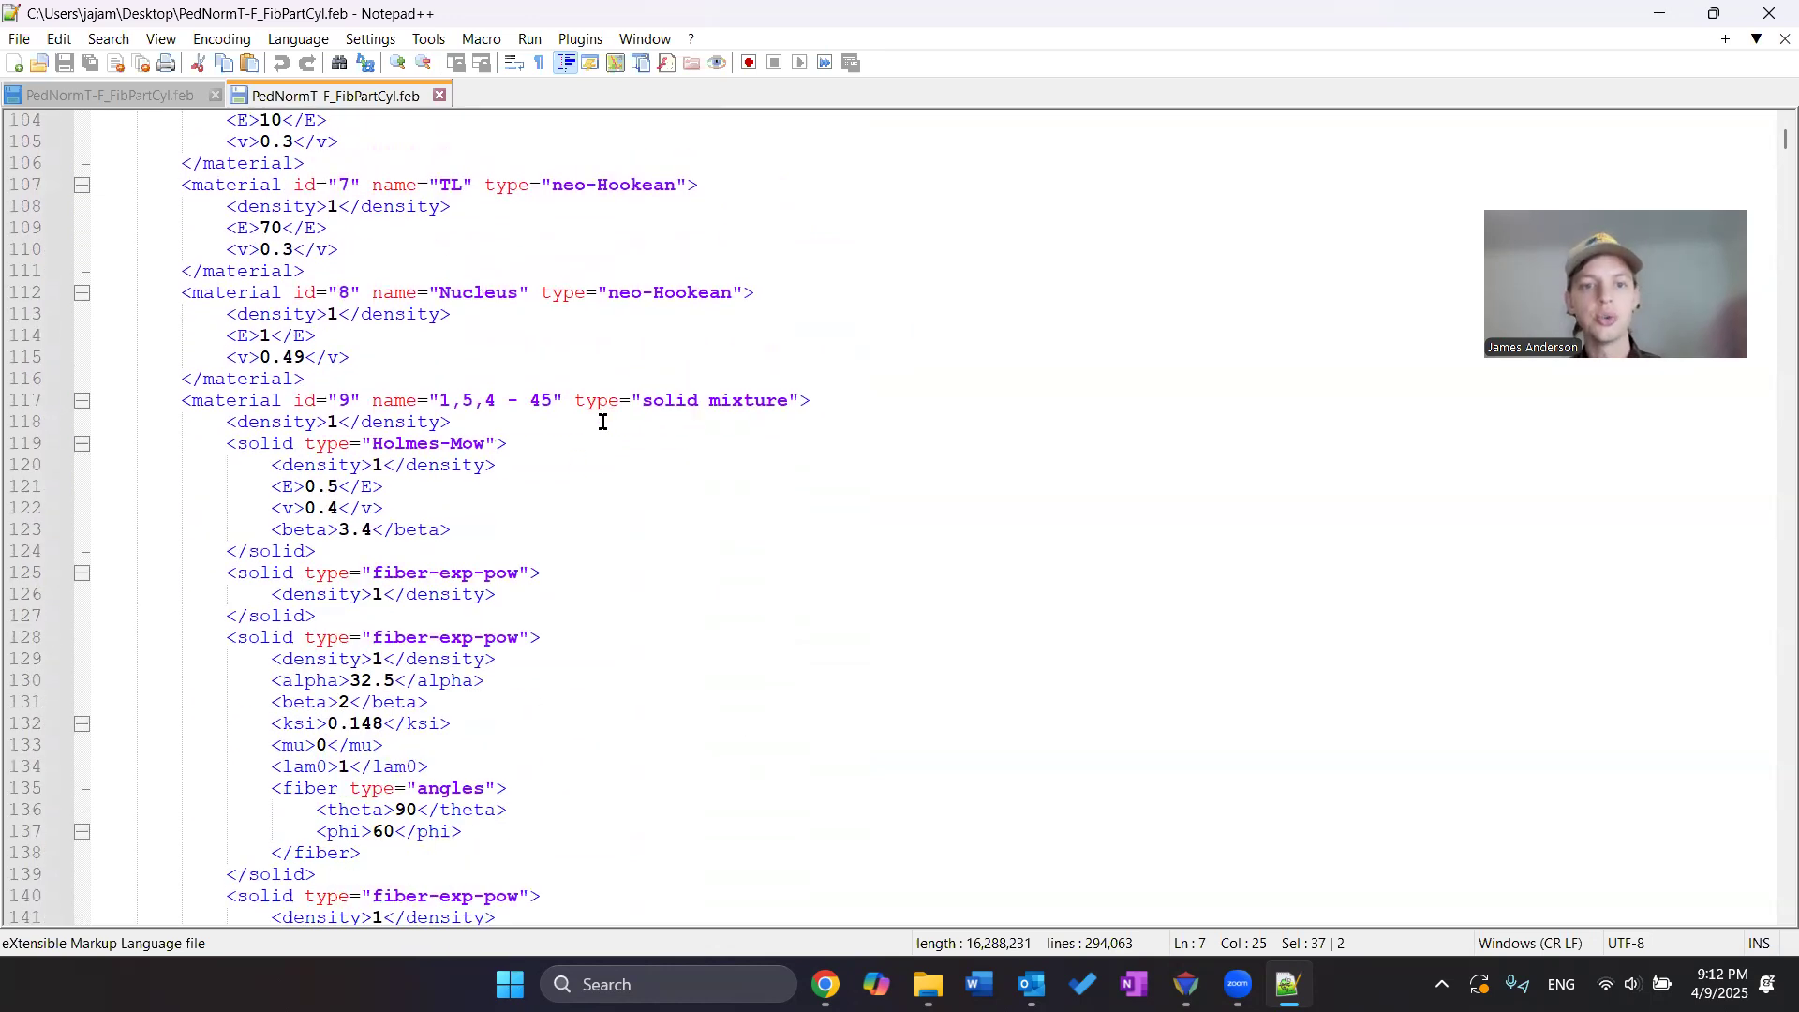
drag(441, 401, 546, 400)
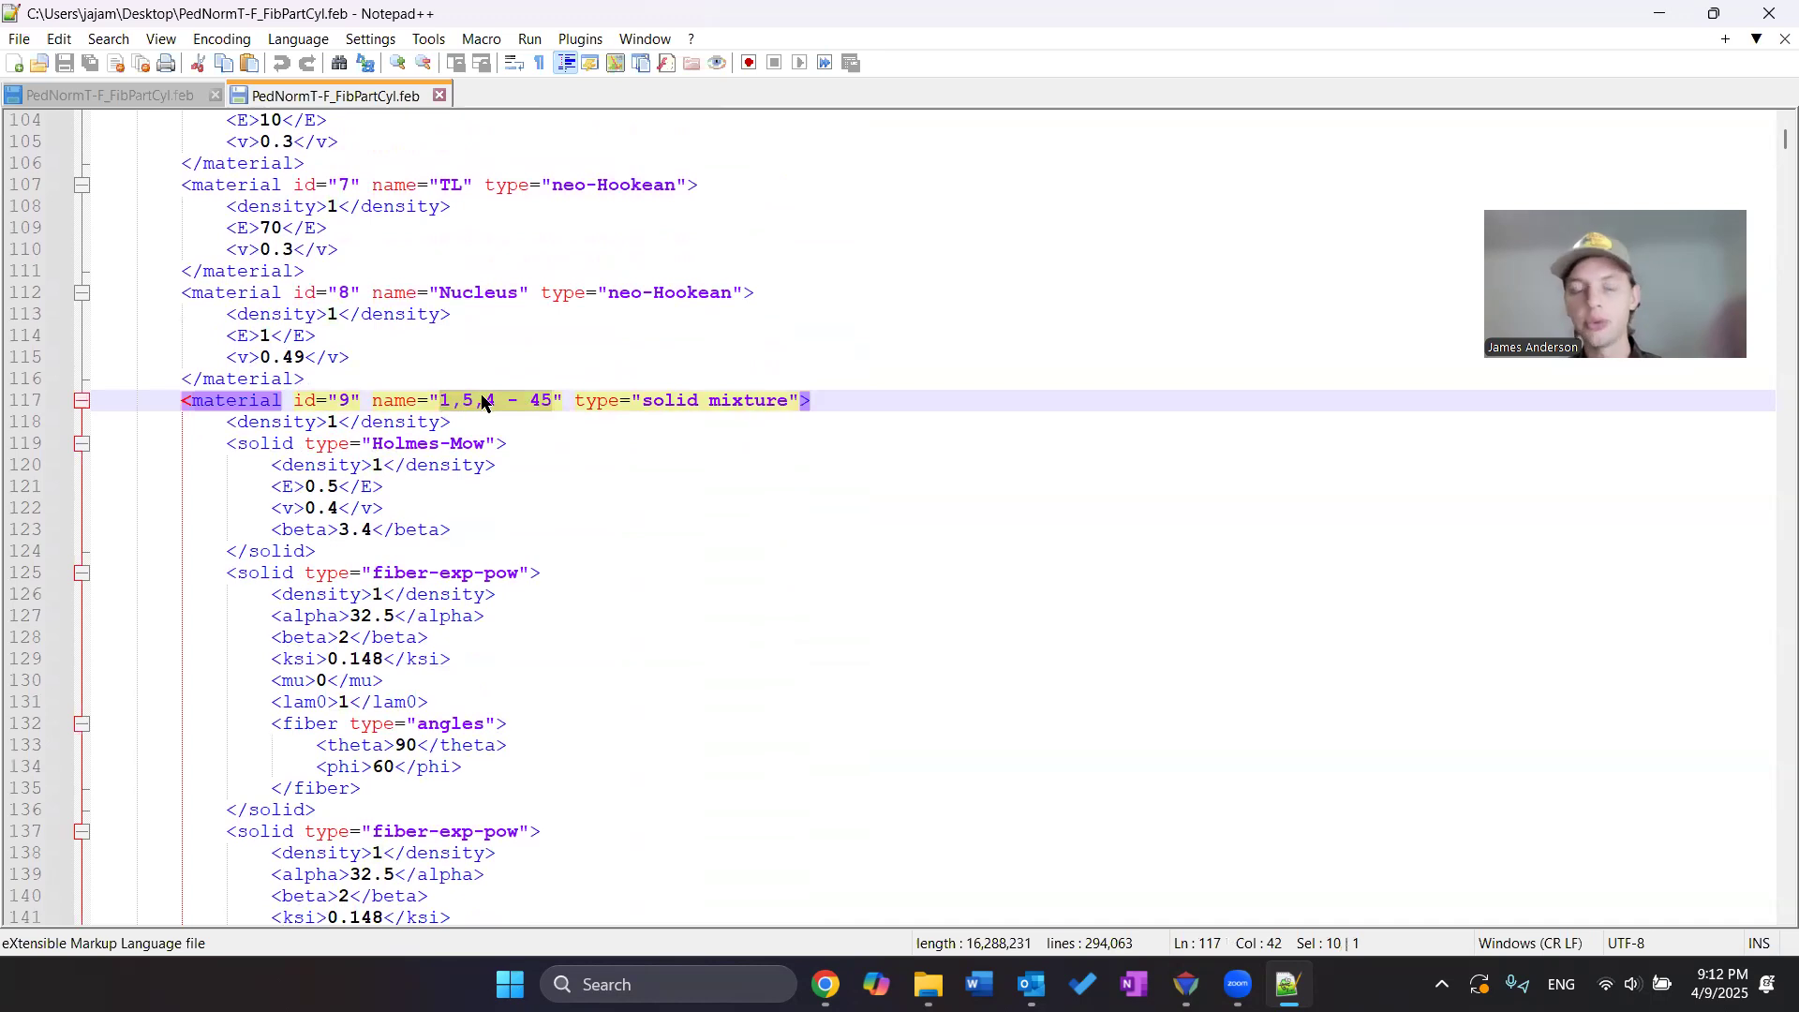
click(345, 400)
key(BackSpace)
text(9)
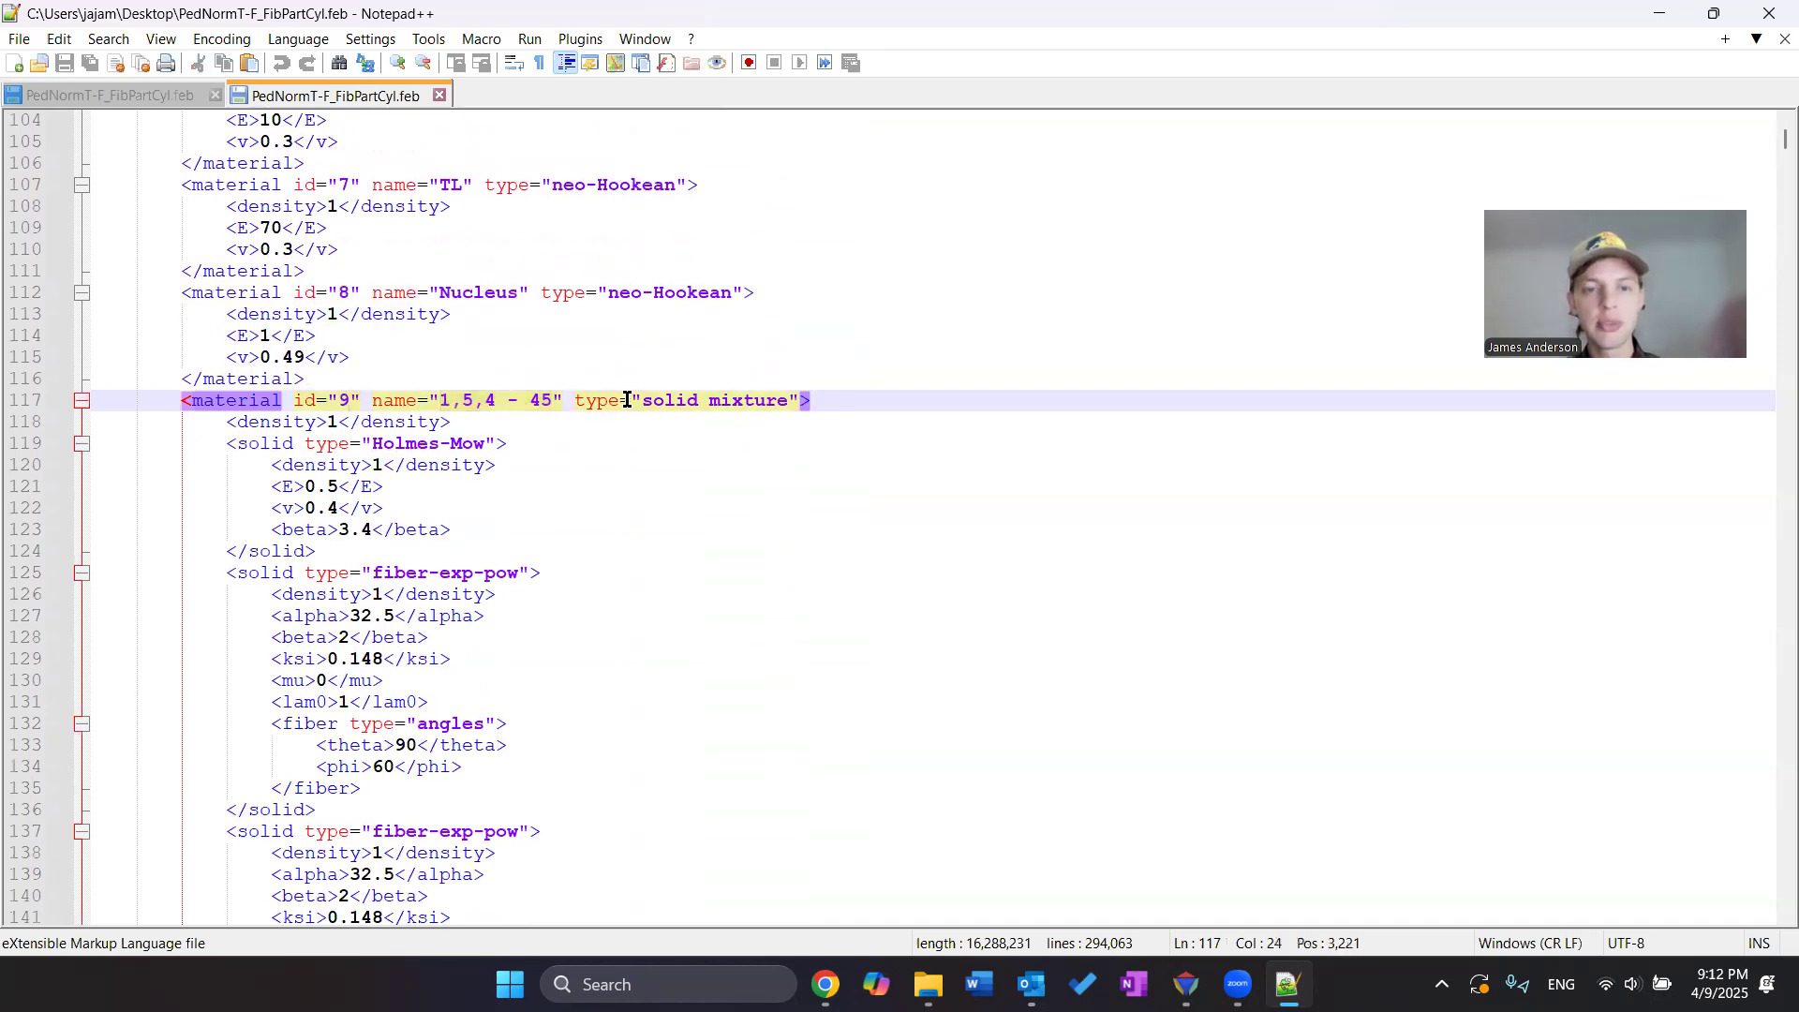
Examine the Holmes-Mow and fiber-exp-pow components of solid mixture materials 9 and 10, then collapse the Material section
drag(637, 405, 790, 400)
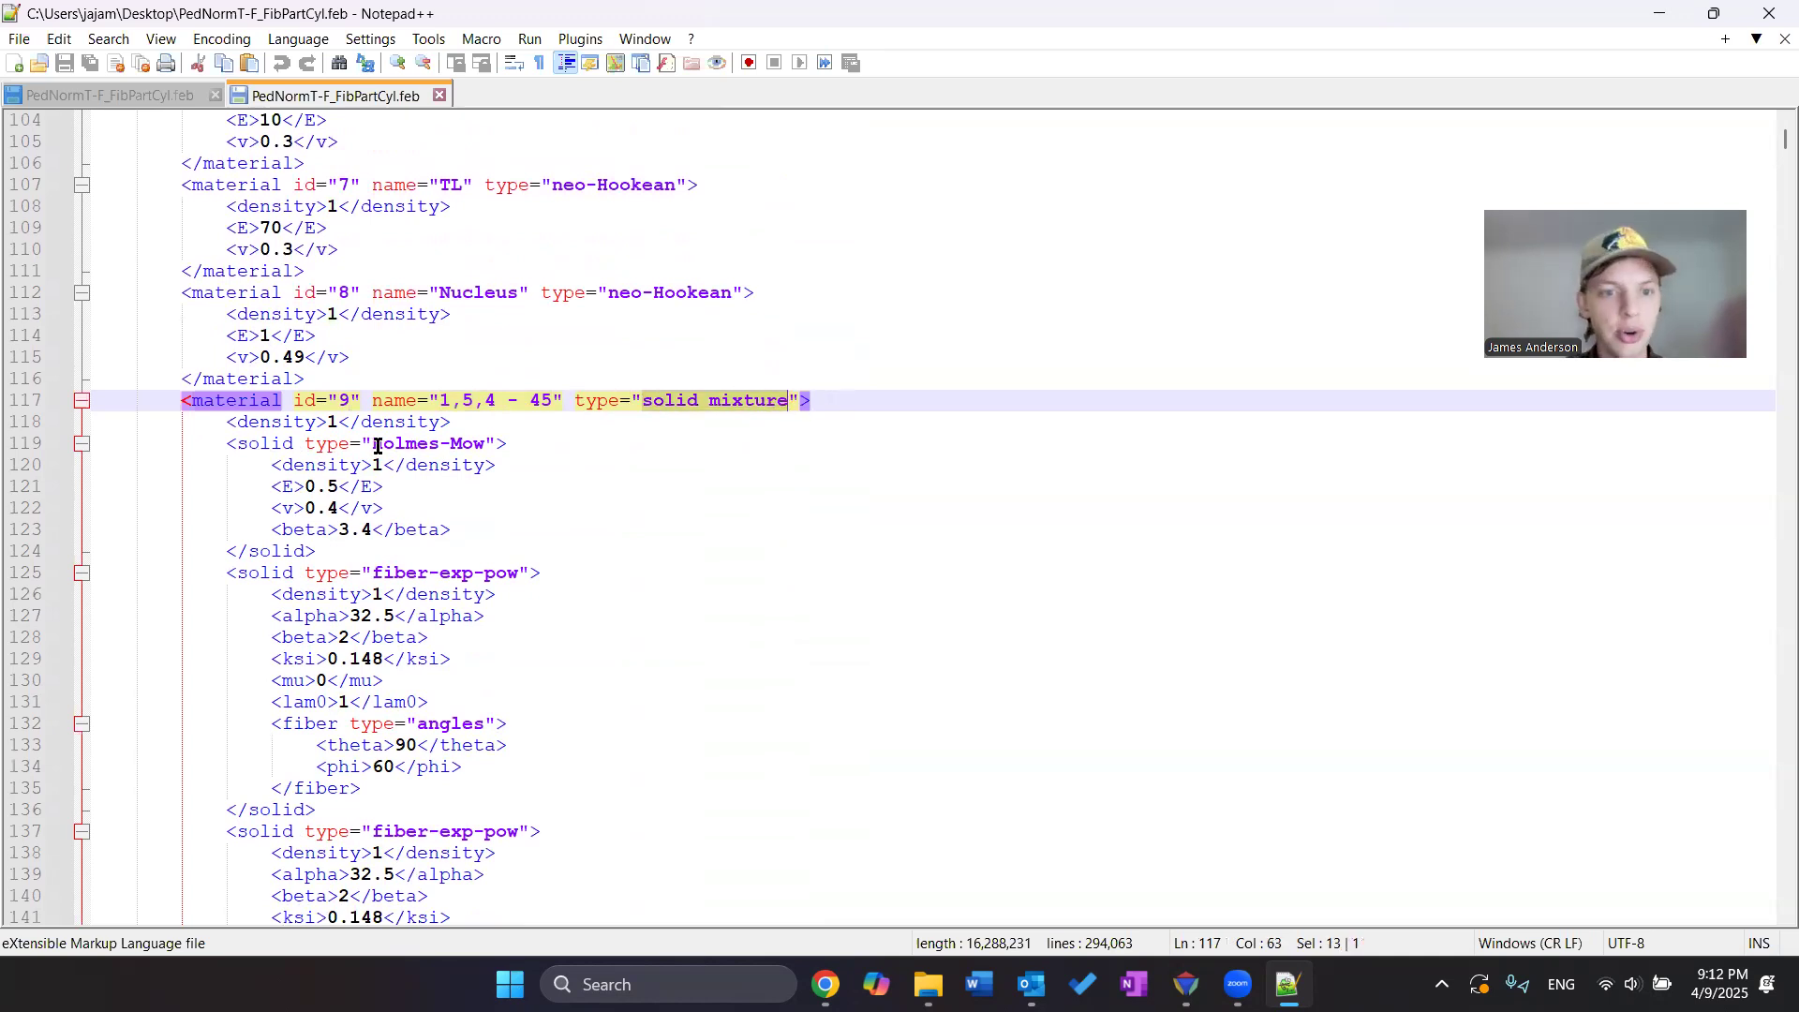
drag(372, 444, 486, 444)
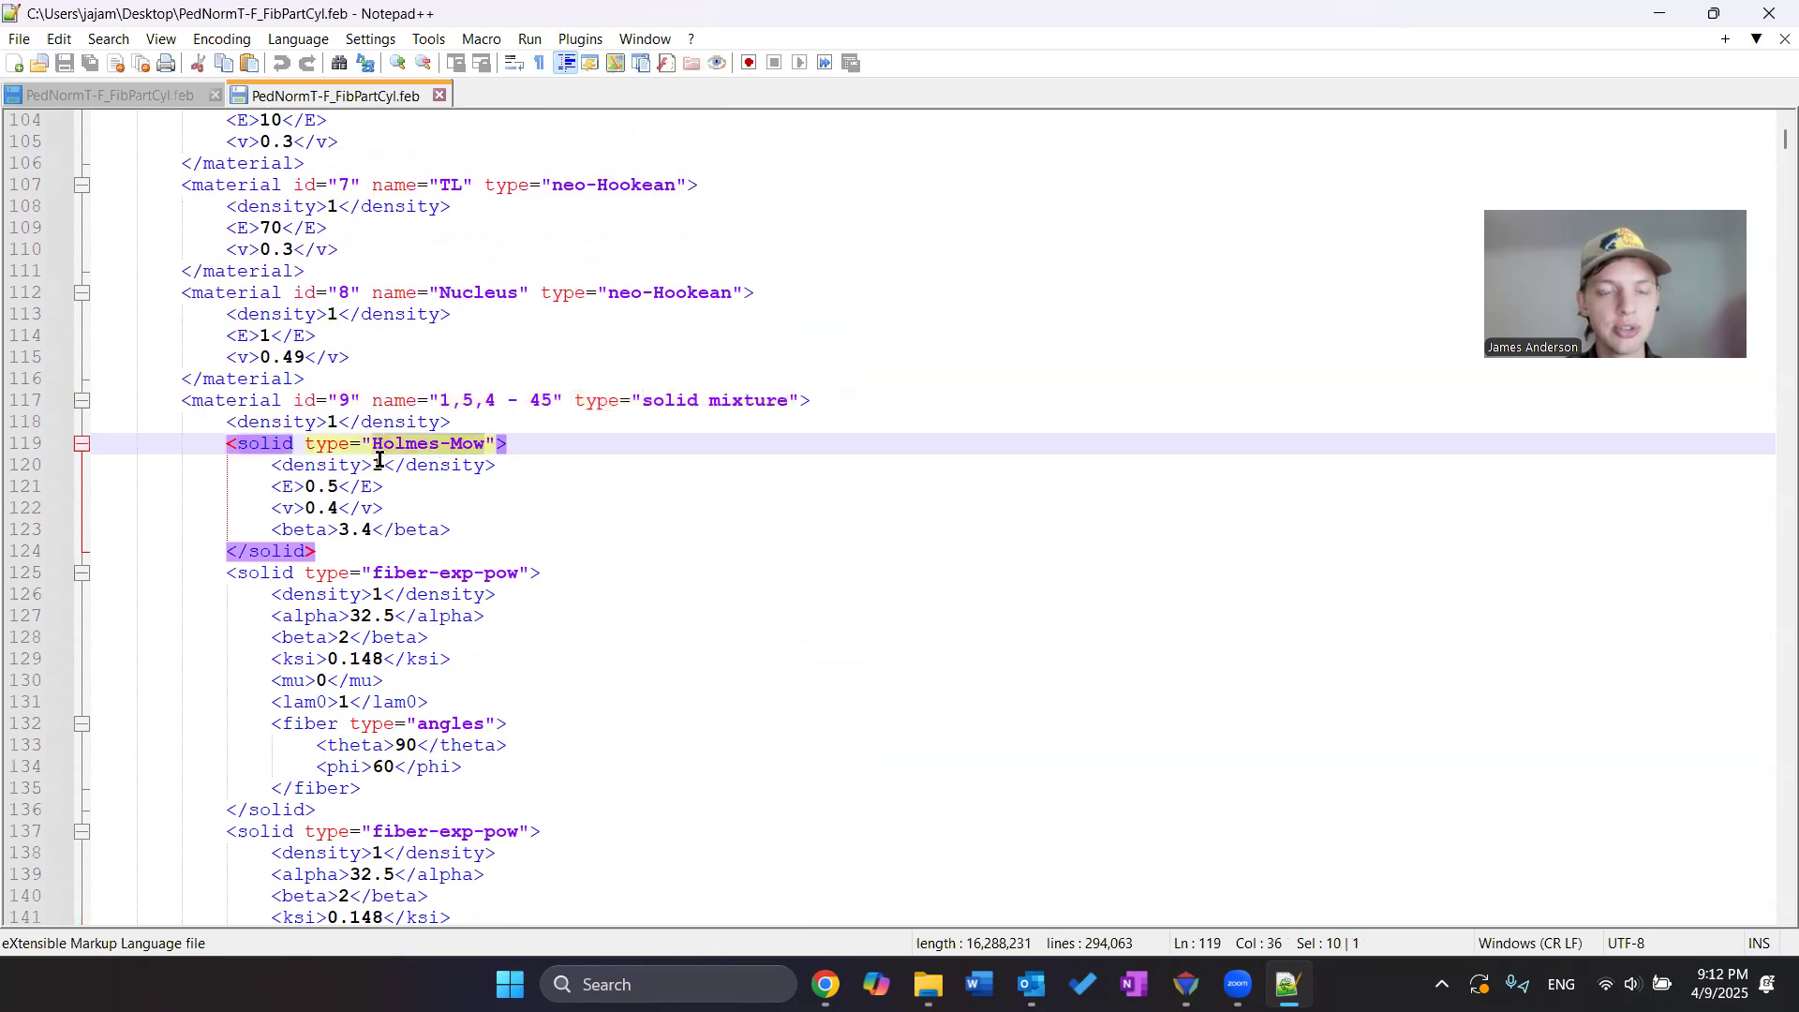
scroll(379, 508, down, 1)
drag(373, 508, 523, 506)
drag(375, 766, 530, 767)
scroll(622, 523, down, 5)
scroll(578, 394, down, 6)
drag(339, 444, 363, 444)
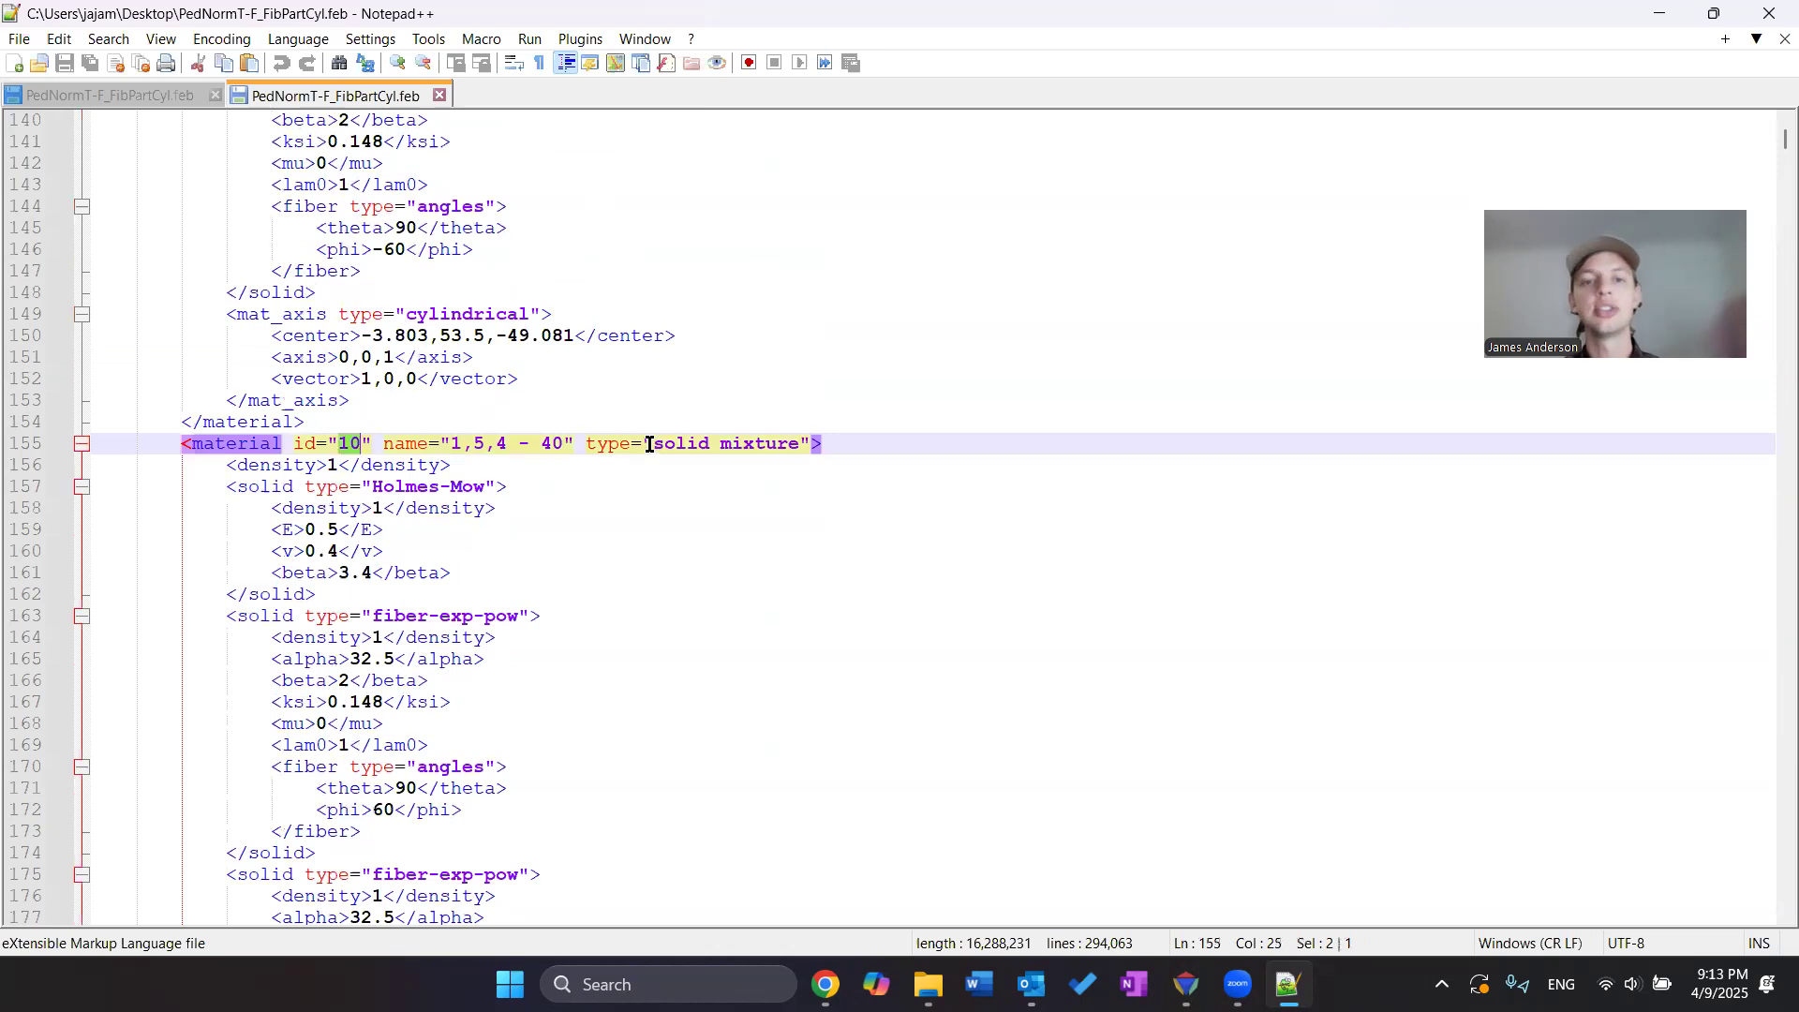
drag(655, 443, 784, 448)
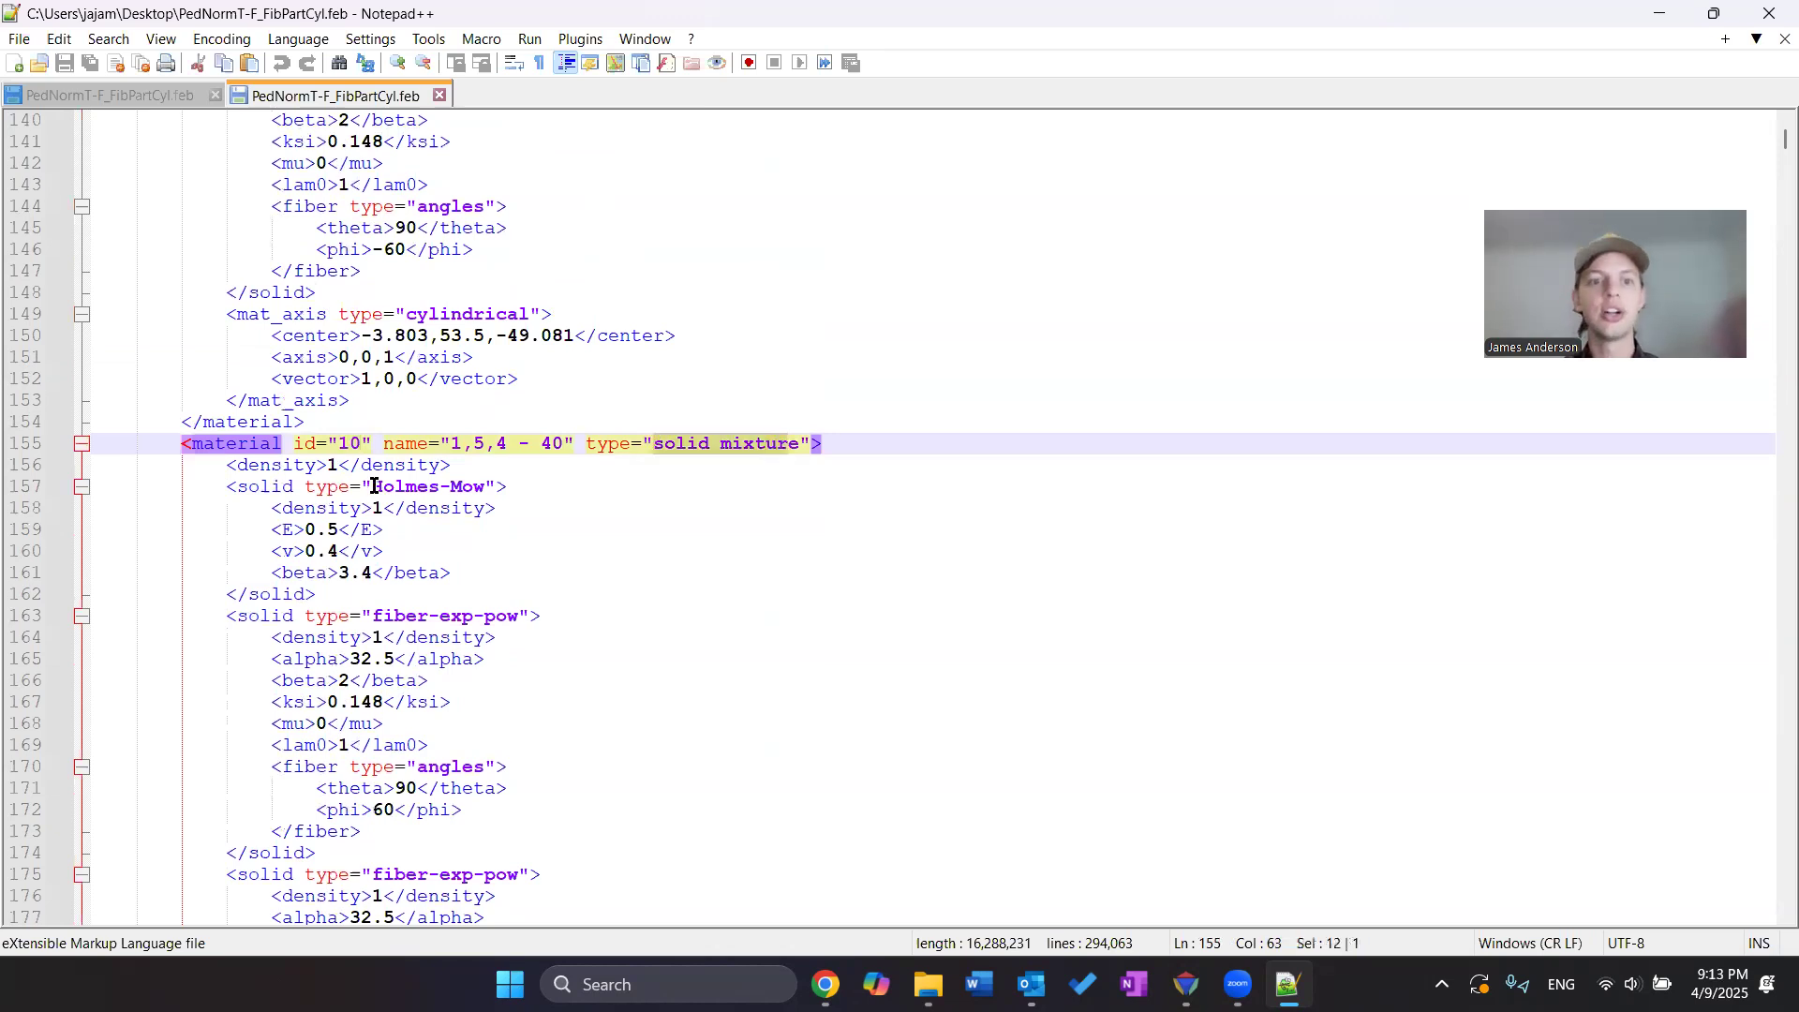
drag(374, 486, 410, 507)
drag(396, 617, 464, 618)
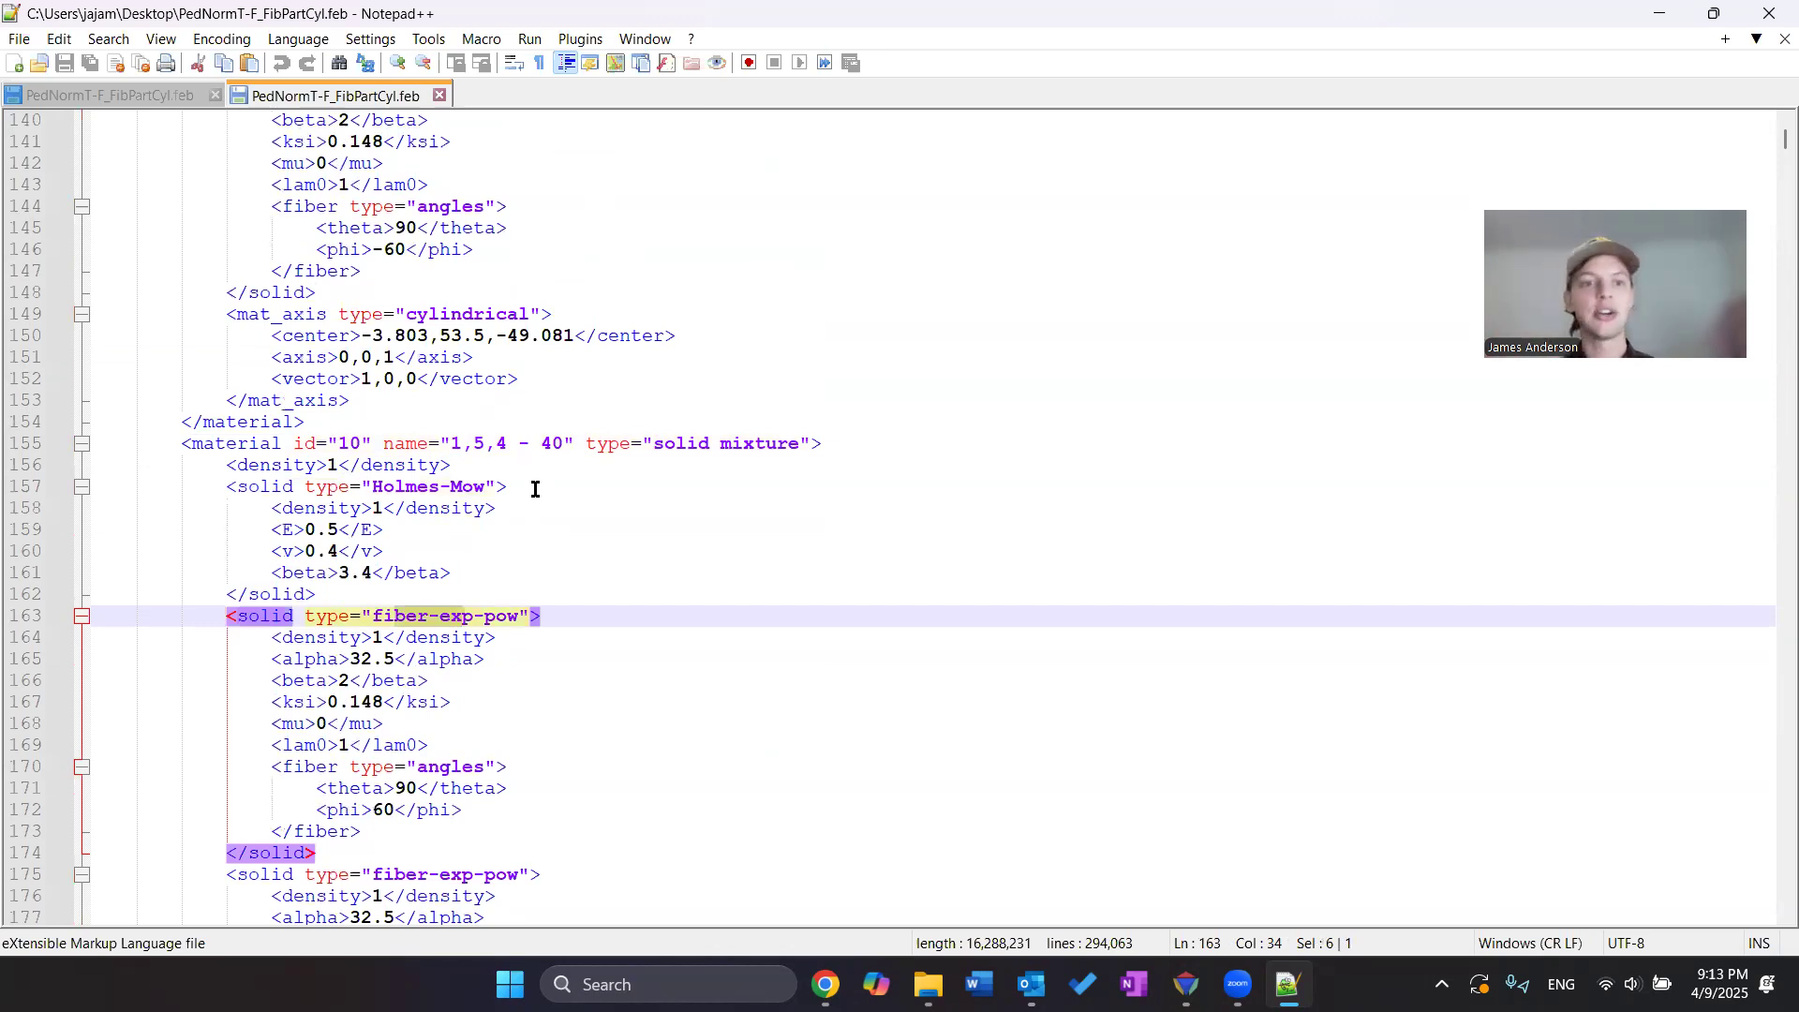
scroll(535, 489, up, 20)
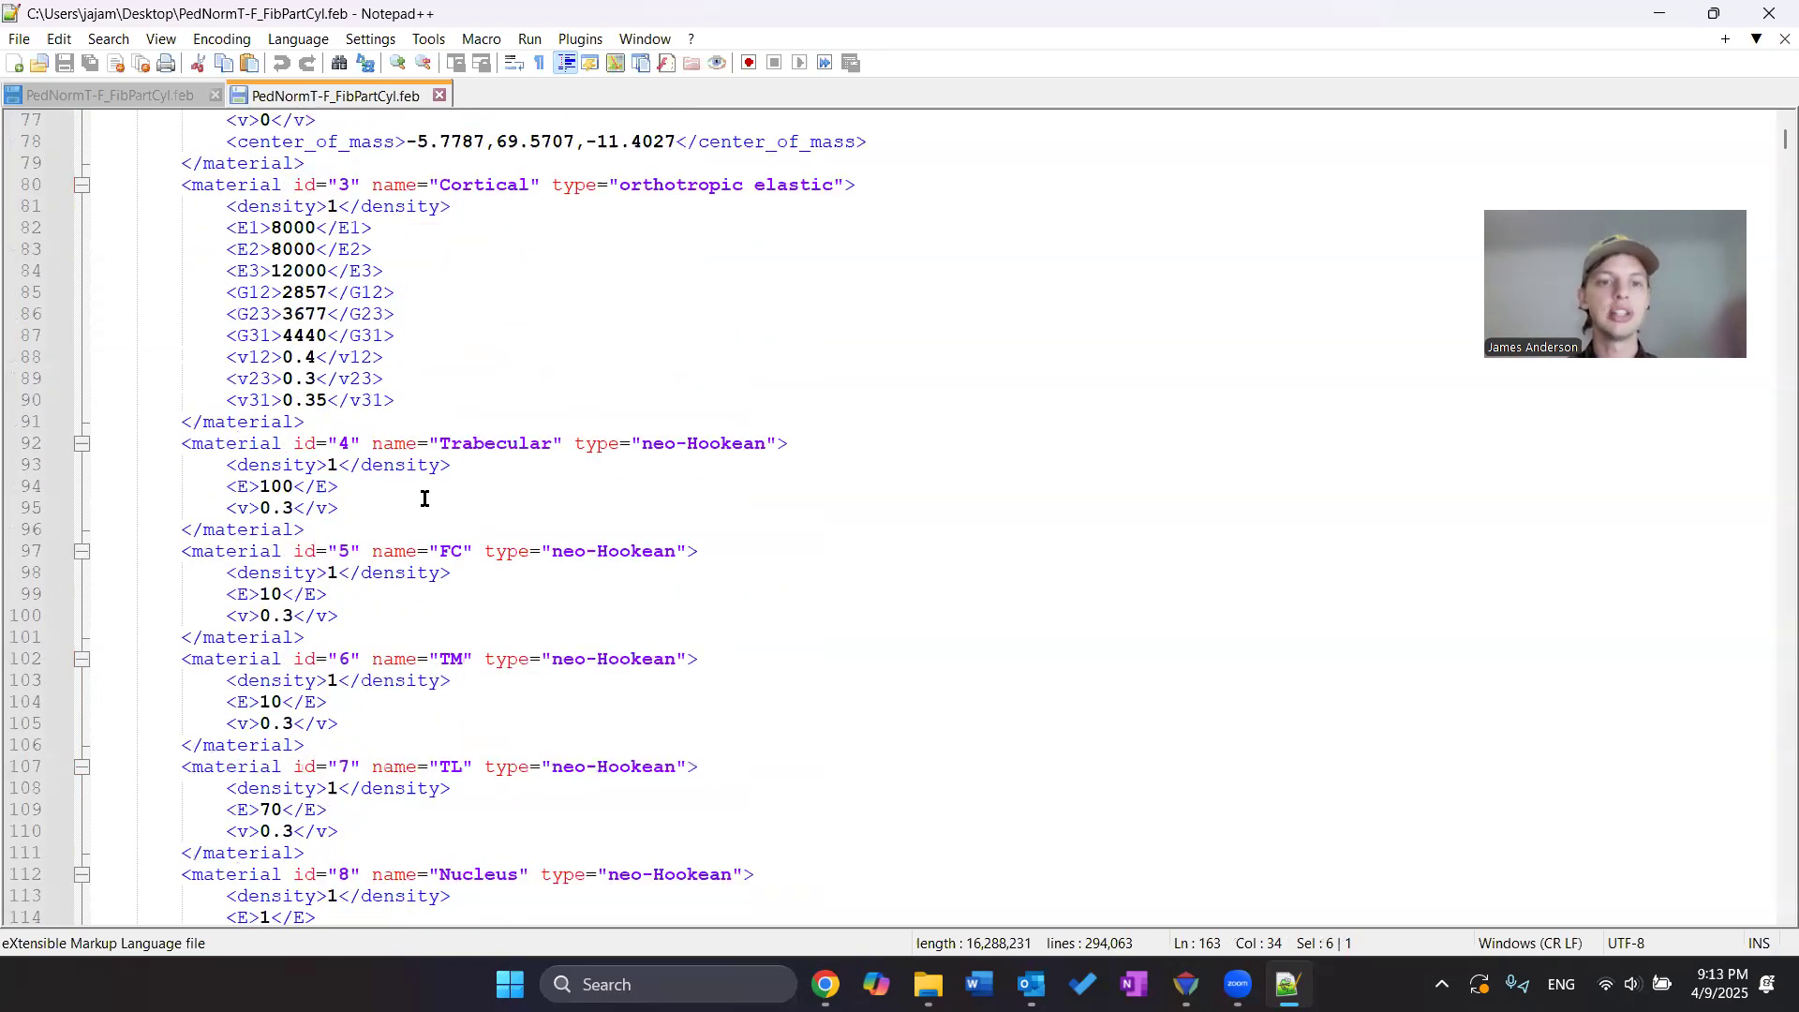
scroll(434, 493, up, 5)
click(75, 234)
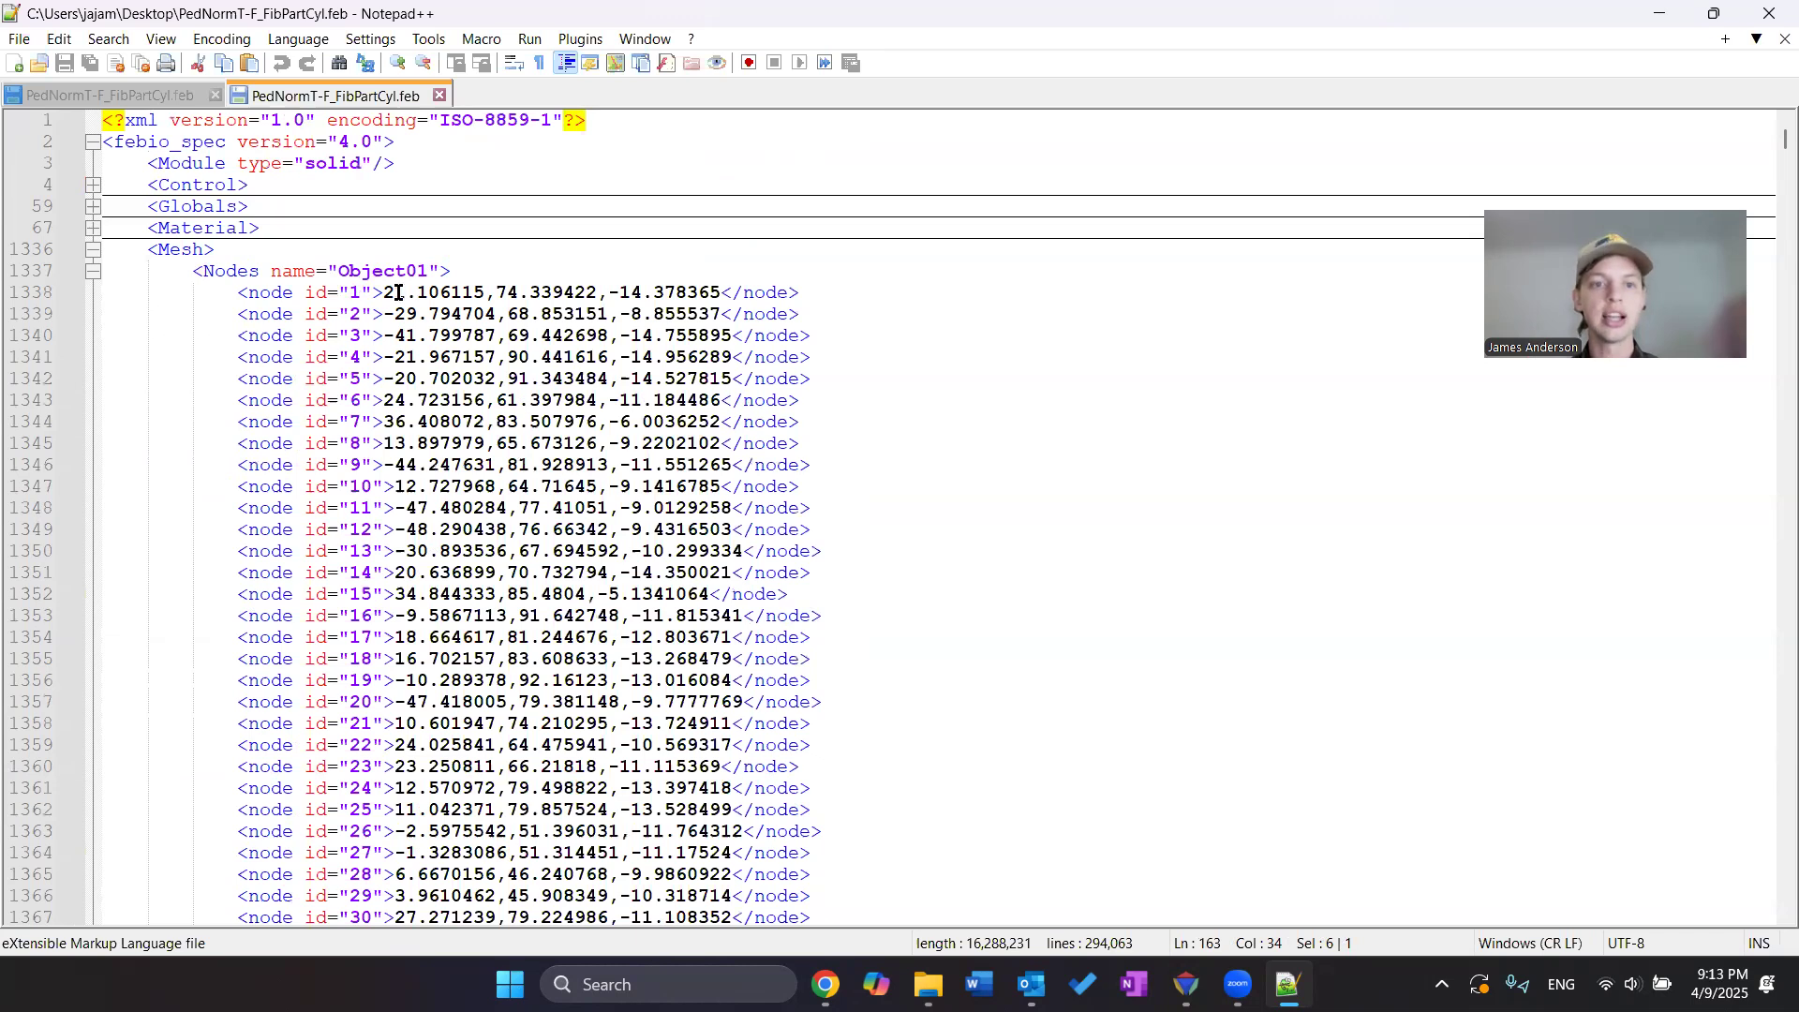
Examine the Mesh section's node coordinates and tri3 and hex8 element connectivity, collapsing each block afterward
drag(384, 293, 664, 292)
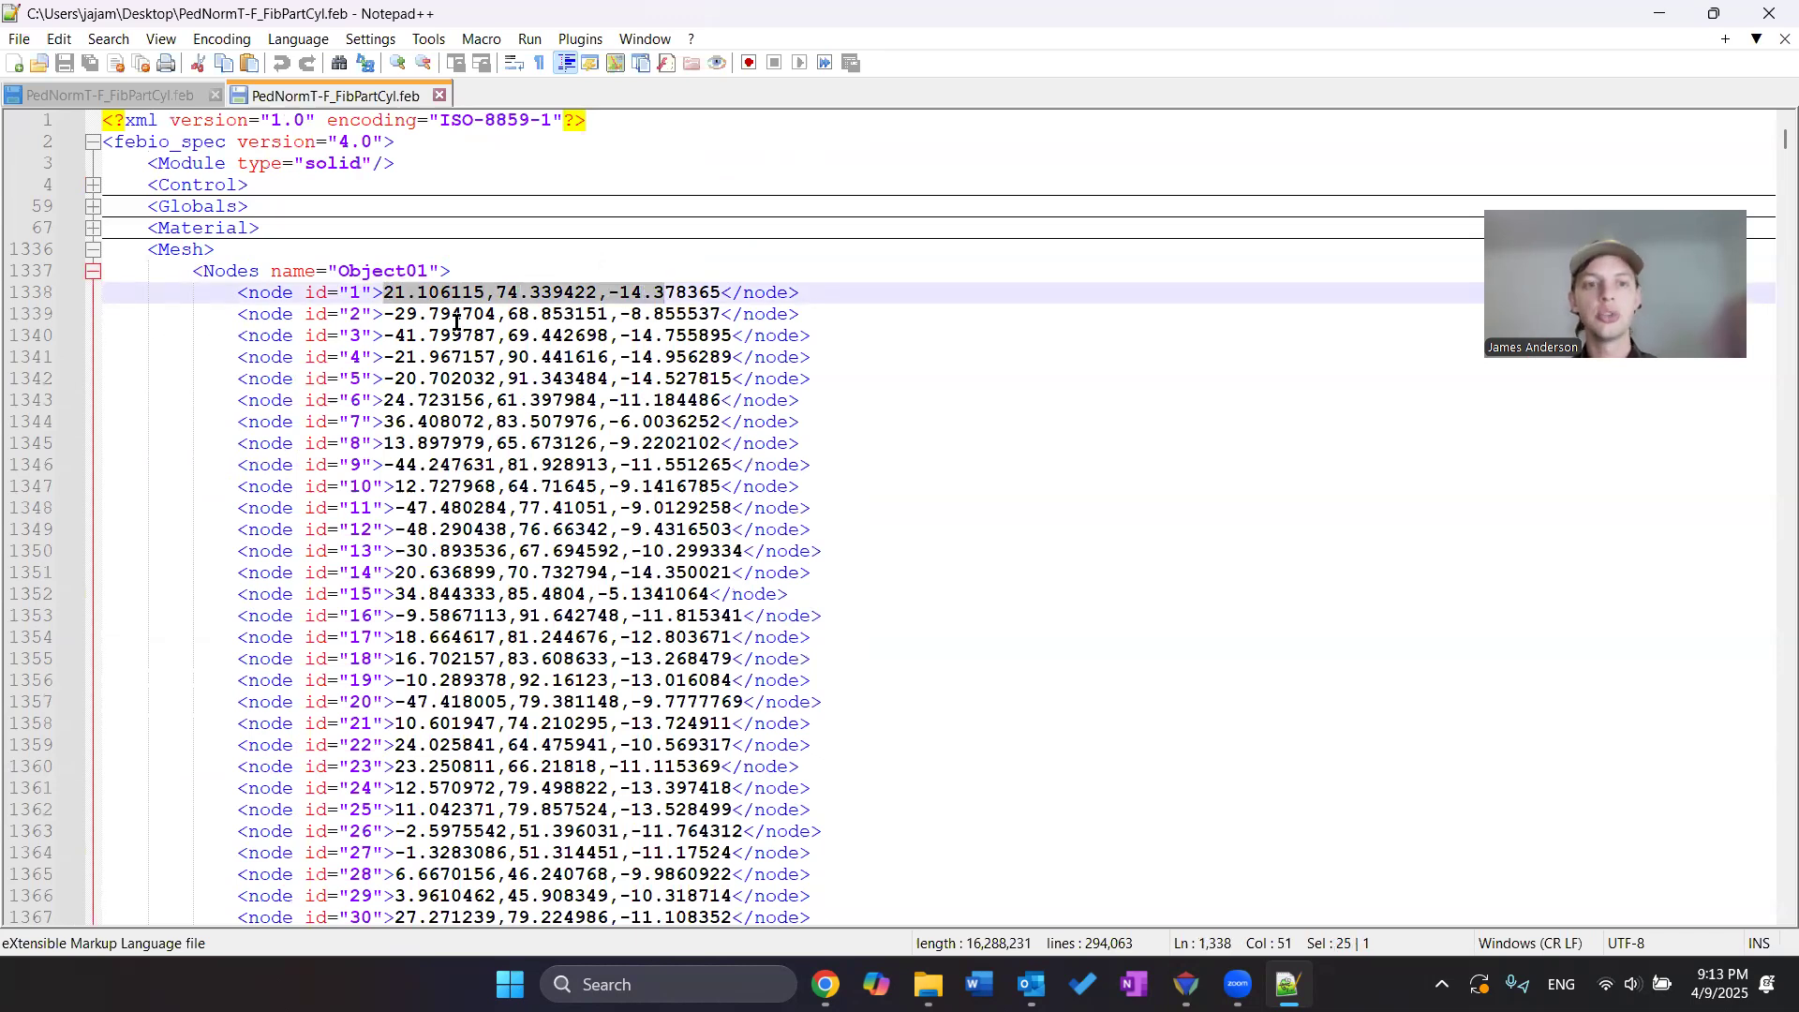
click(93, 271)
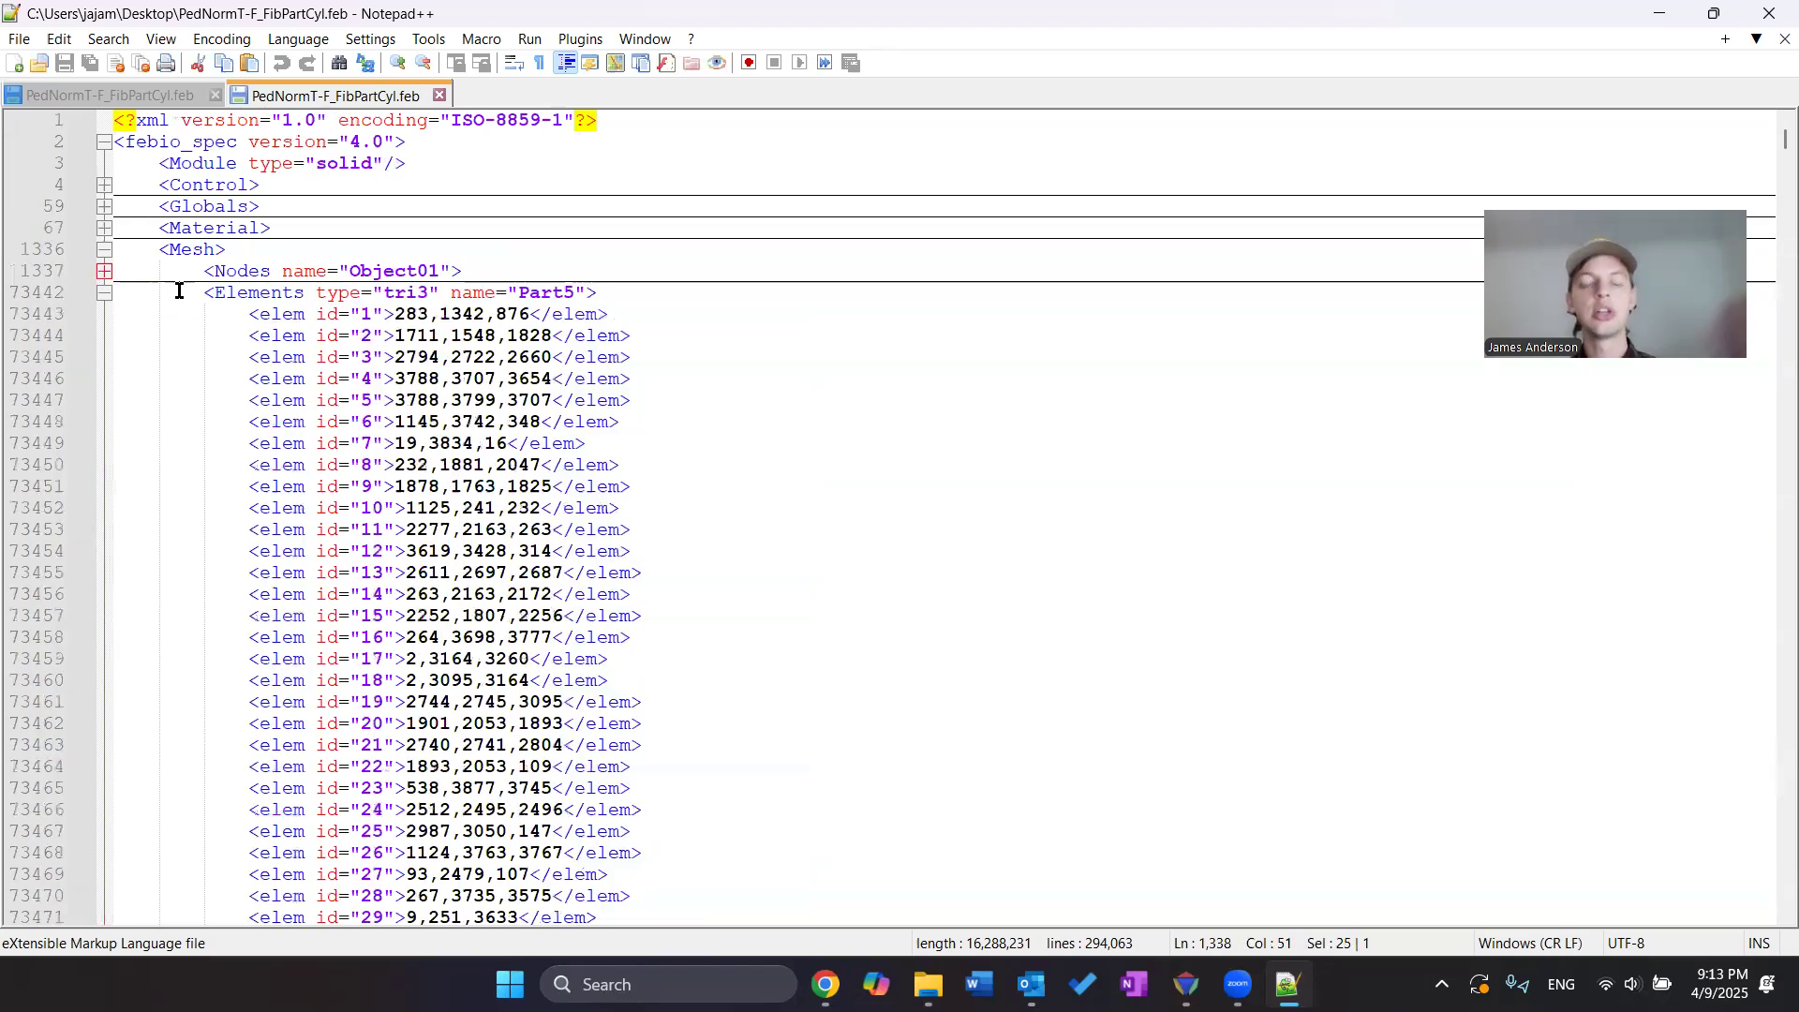
double_click(422, 292)
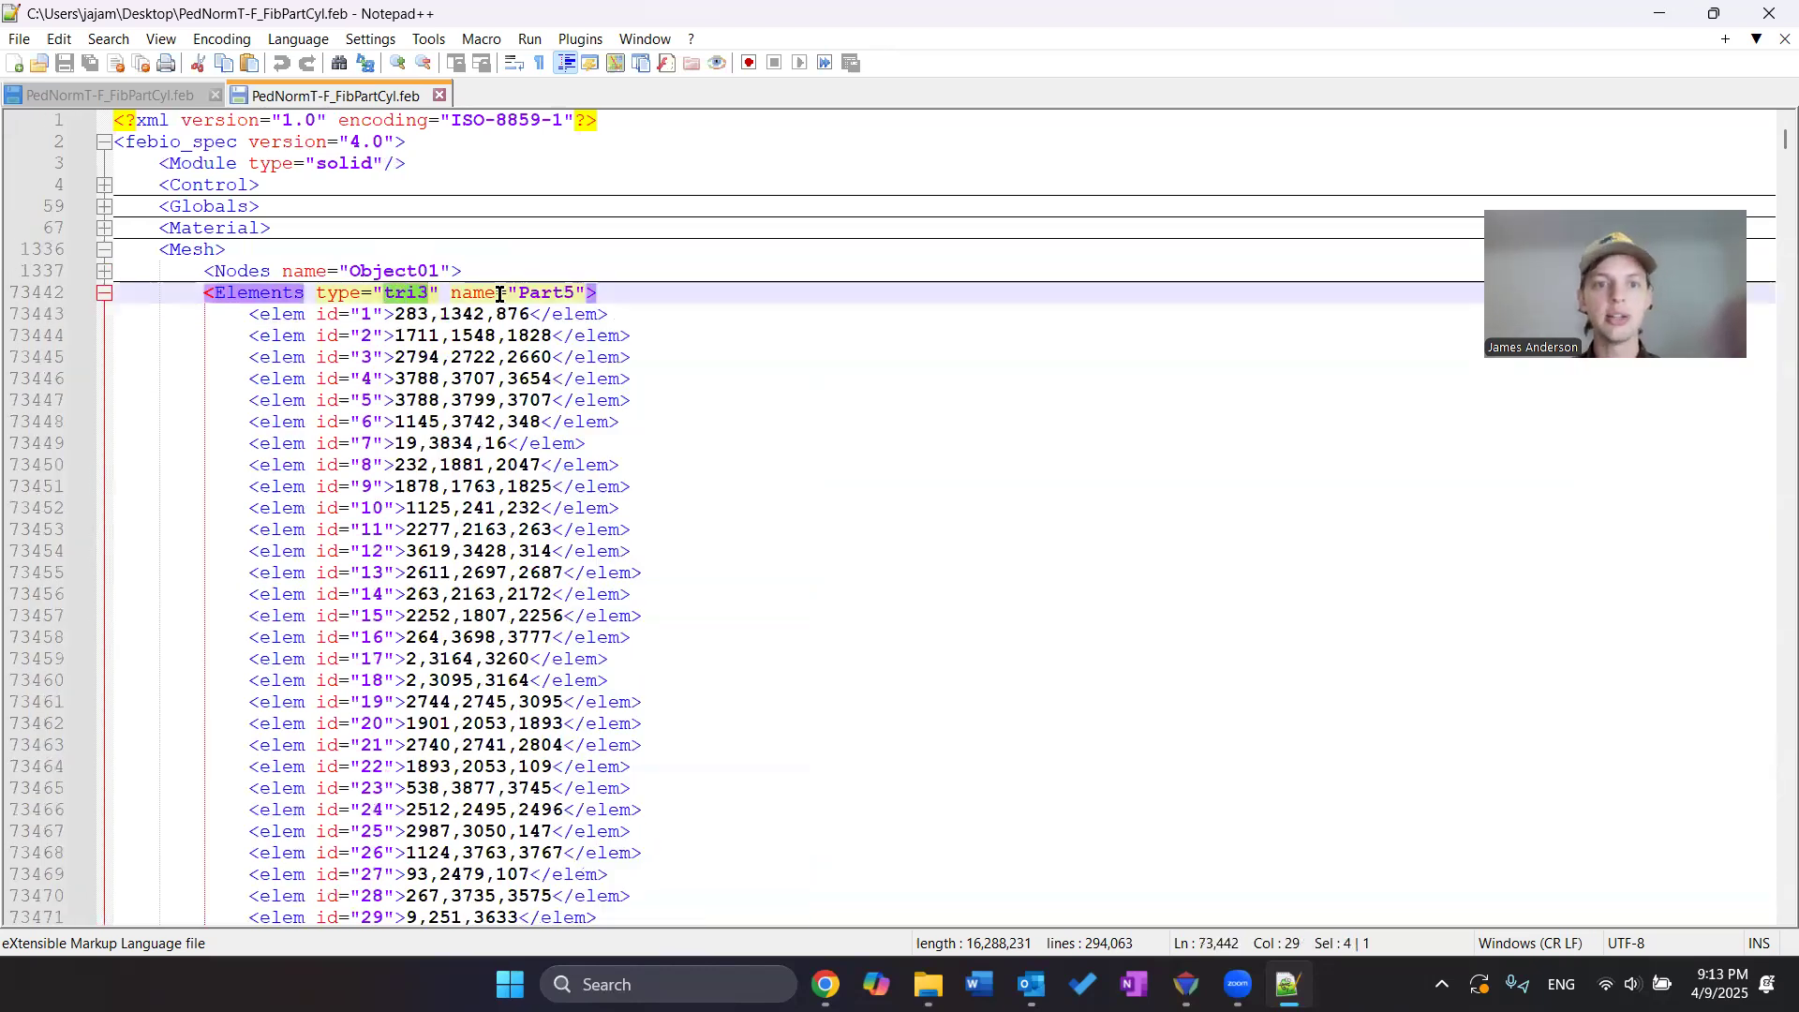
drag(408, 314, 524, 316)
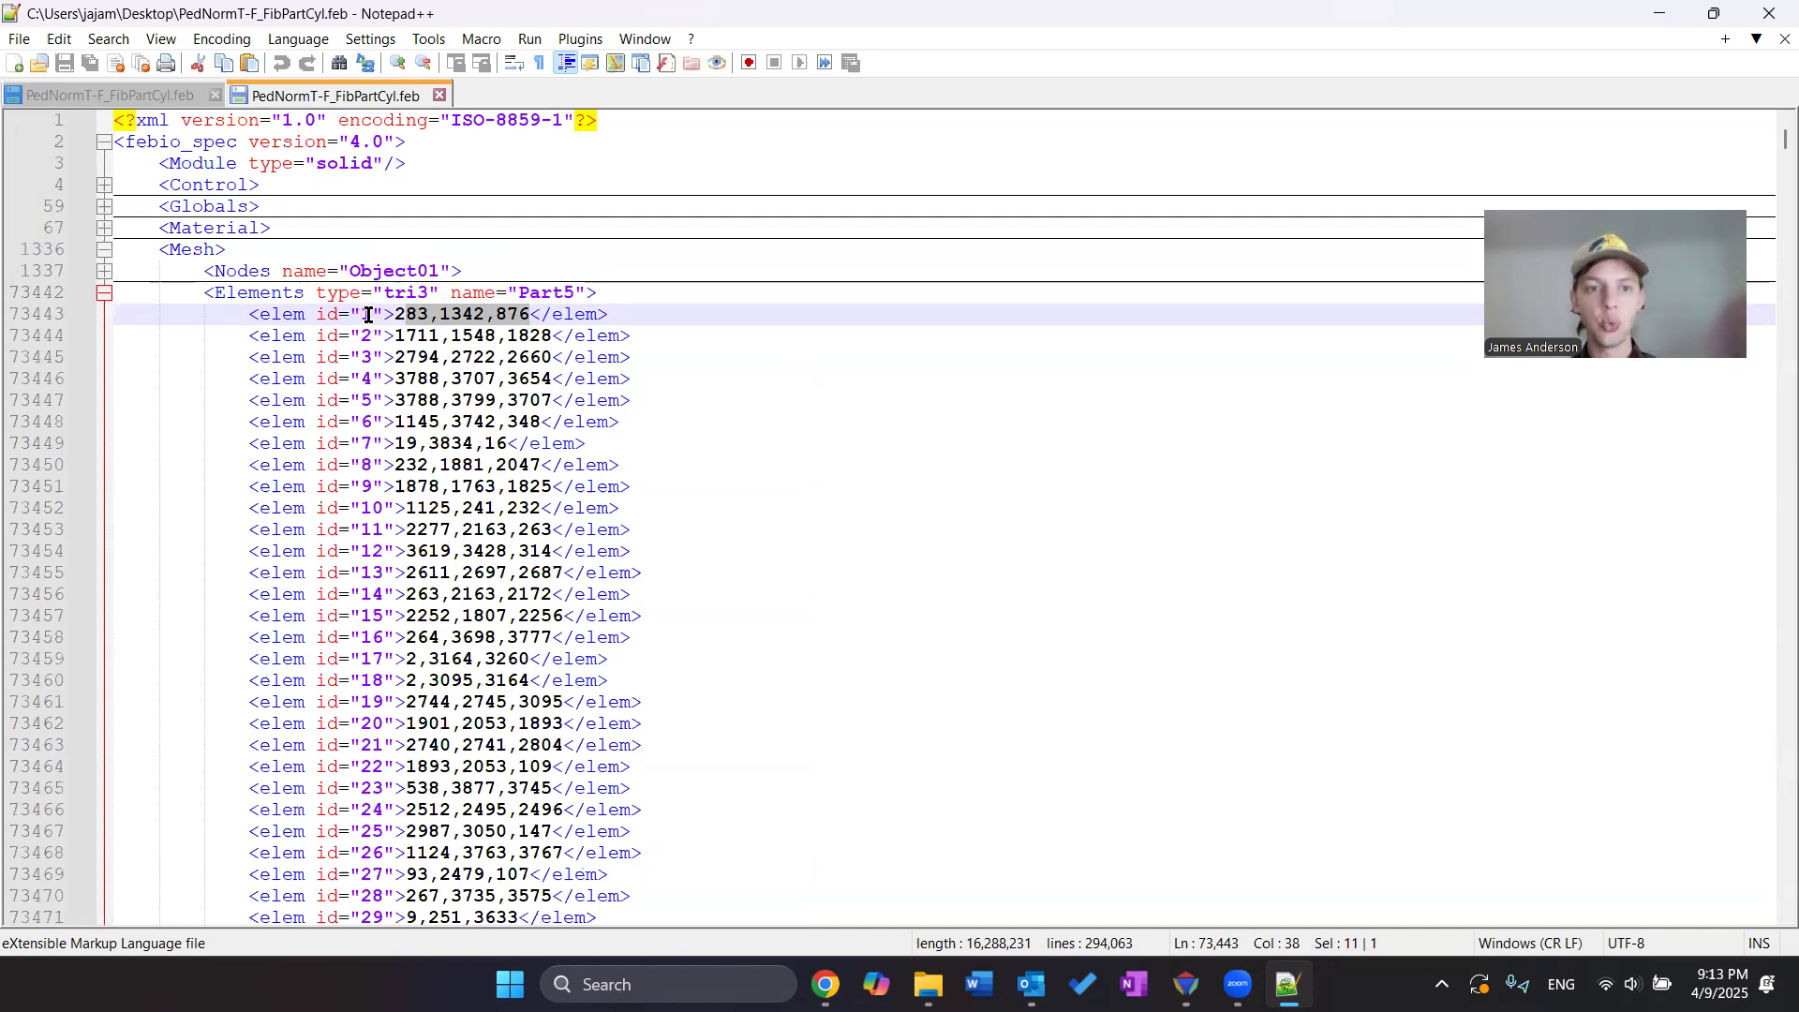
click(103, 293)
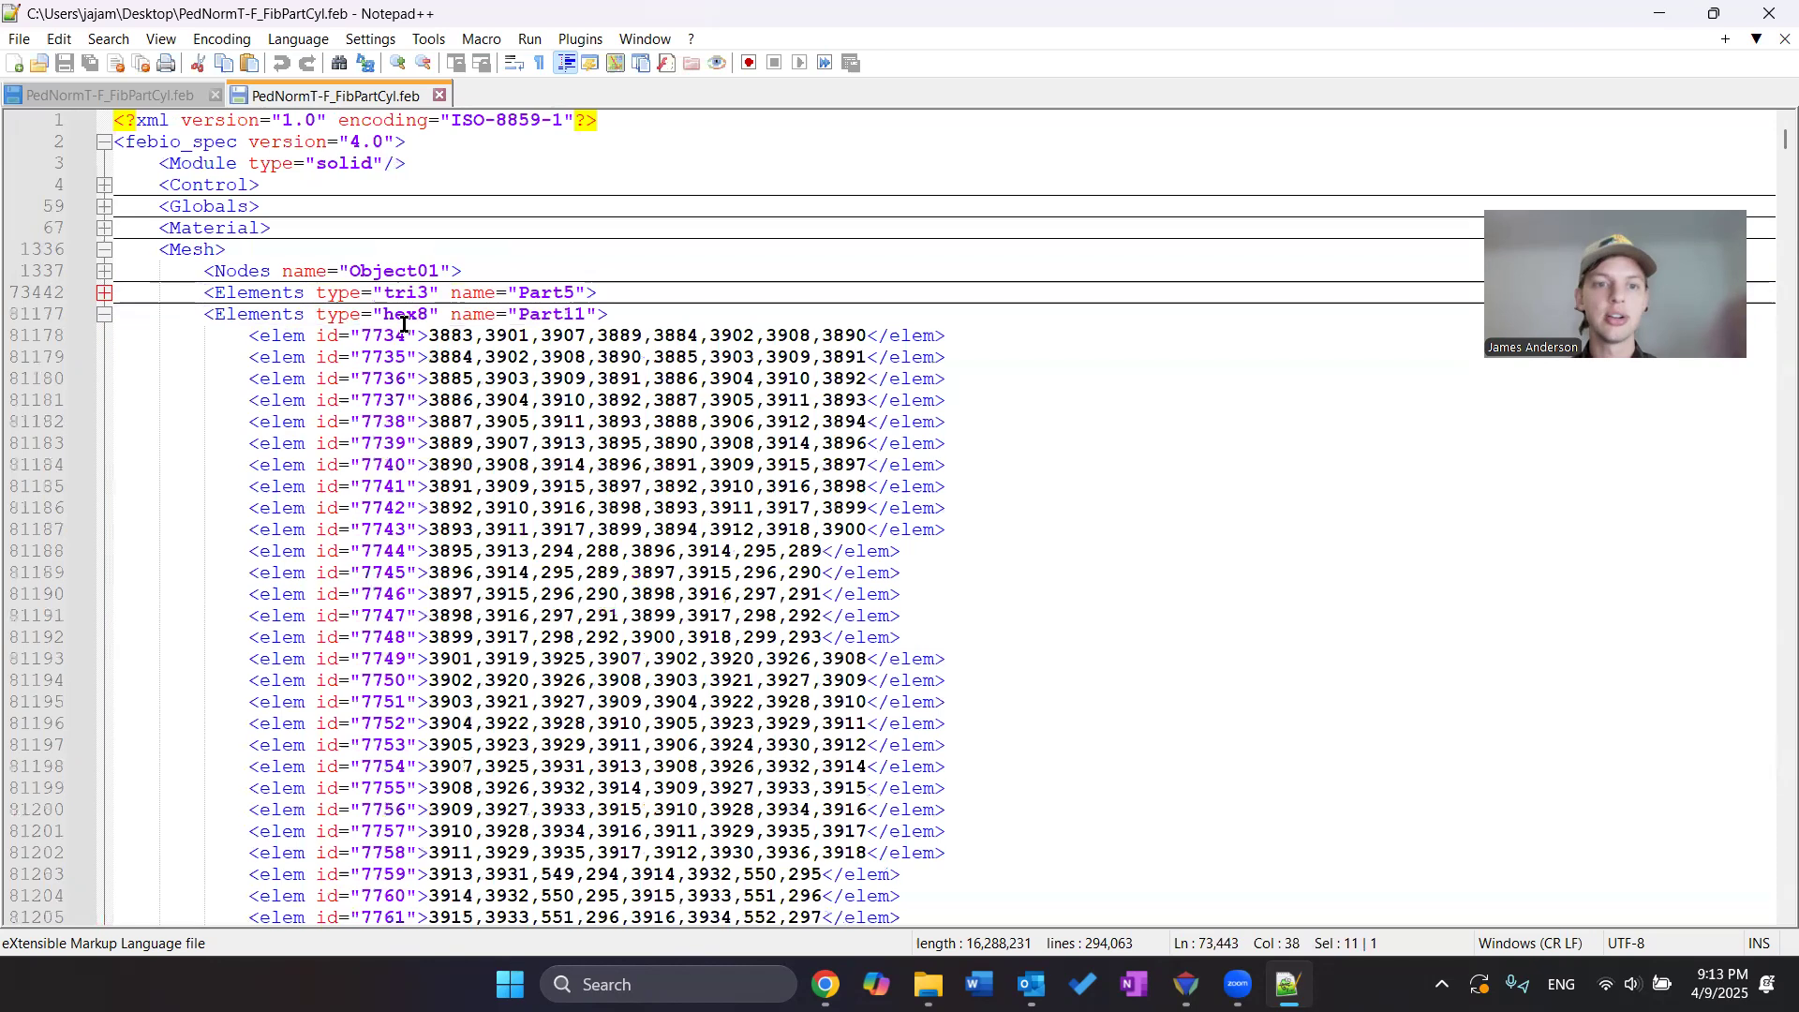
click(408, 313)
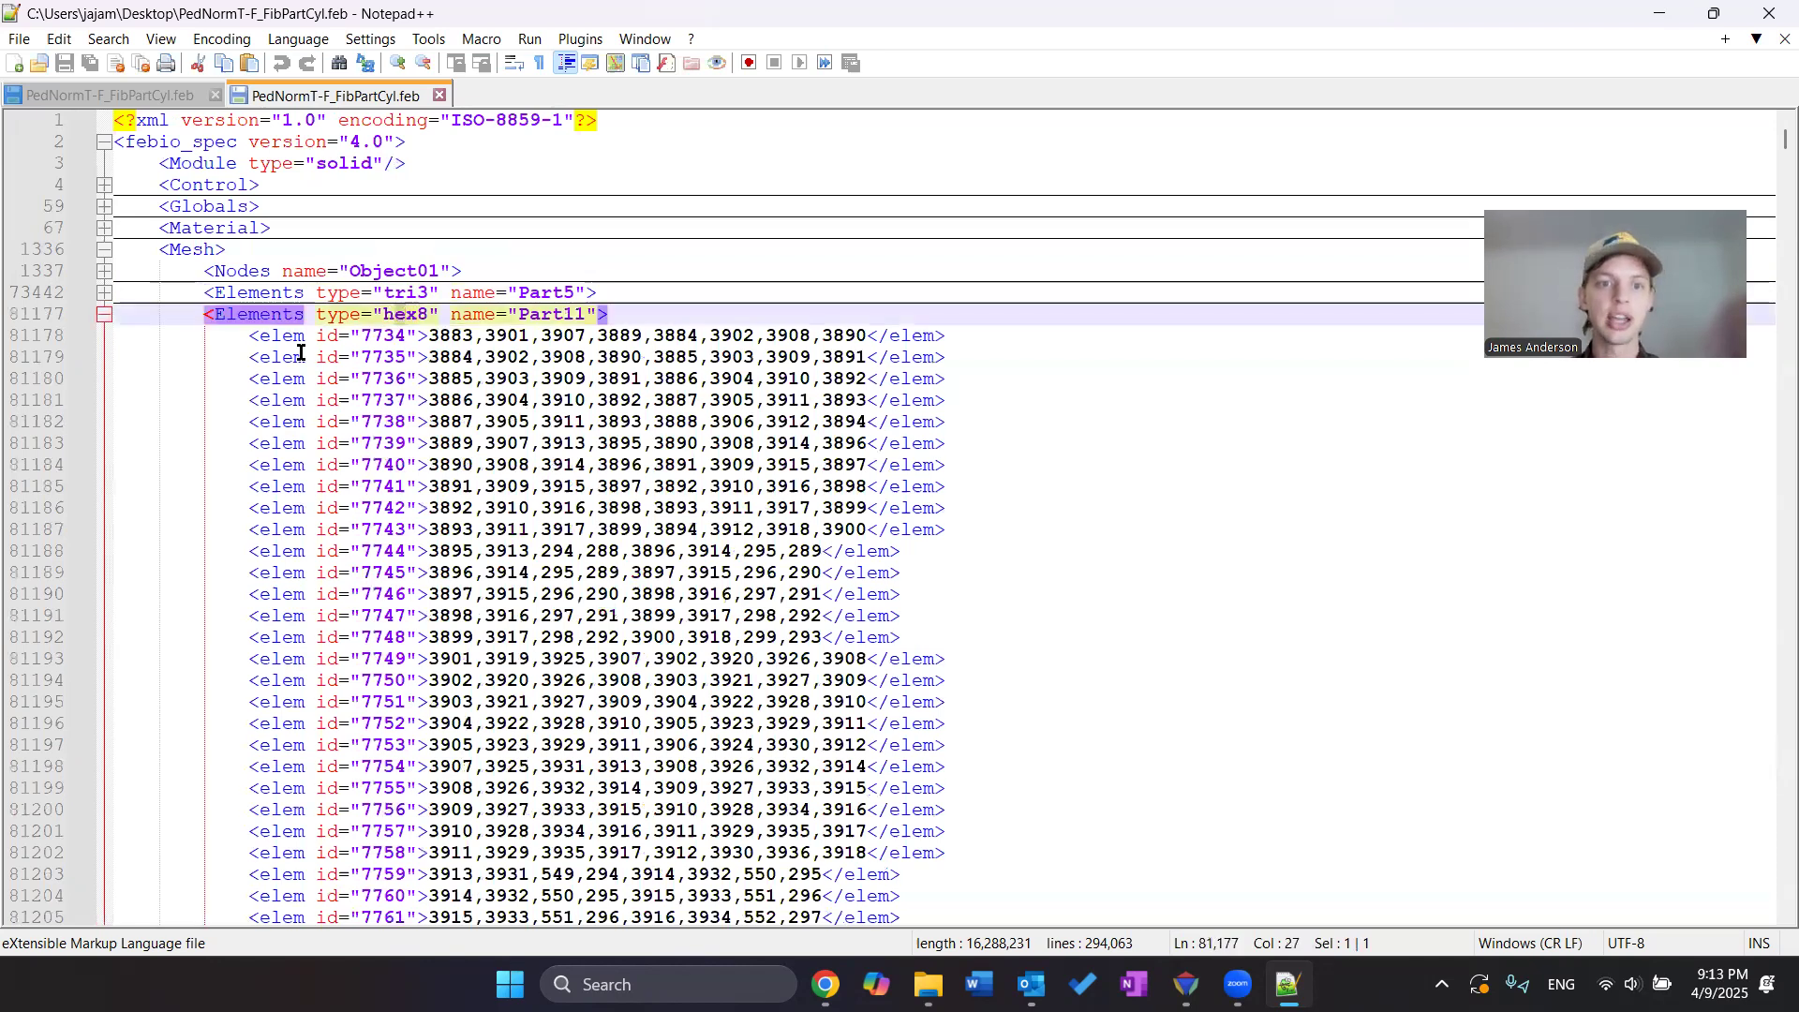
drag(436, 336, 868, 336)
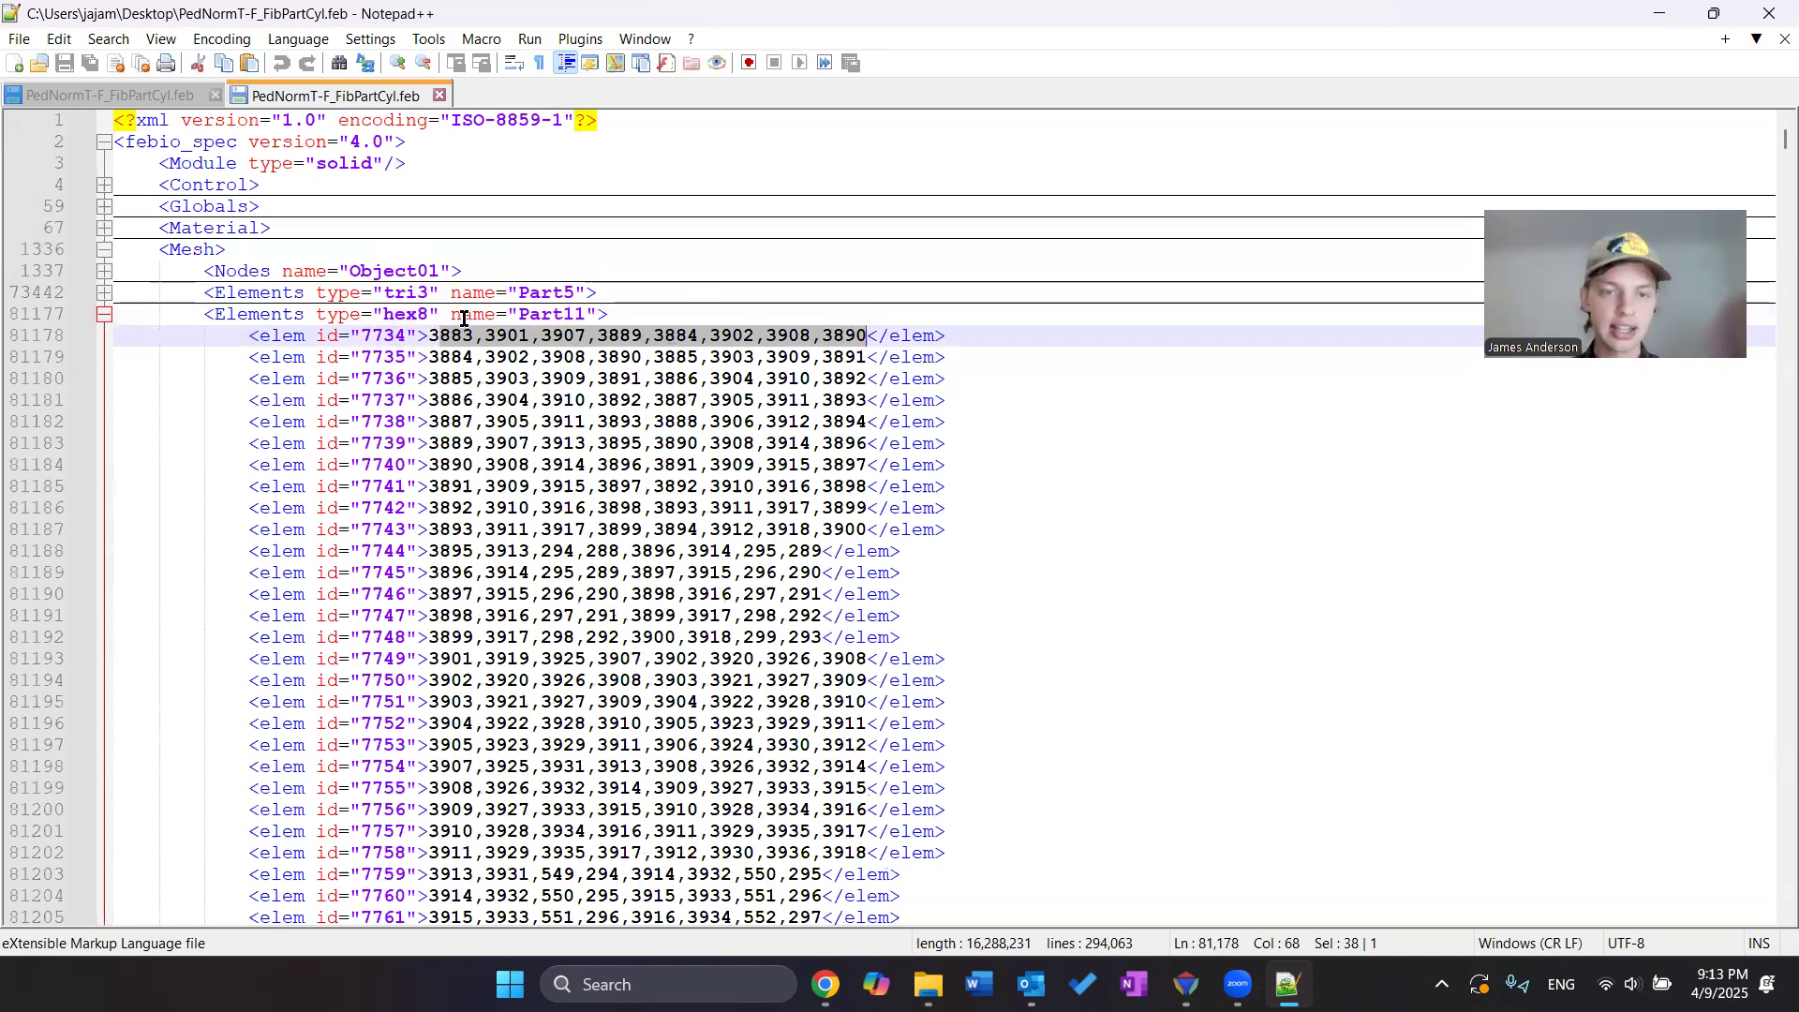
scroll(583, 478, down, 6)
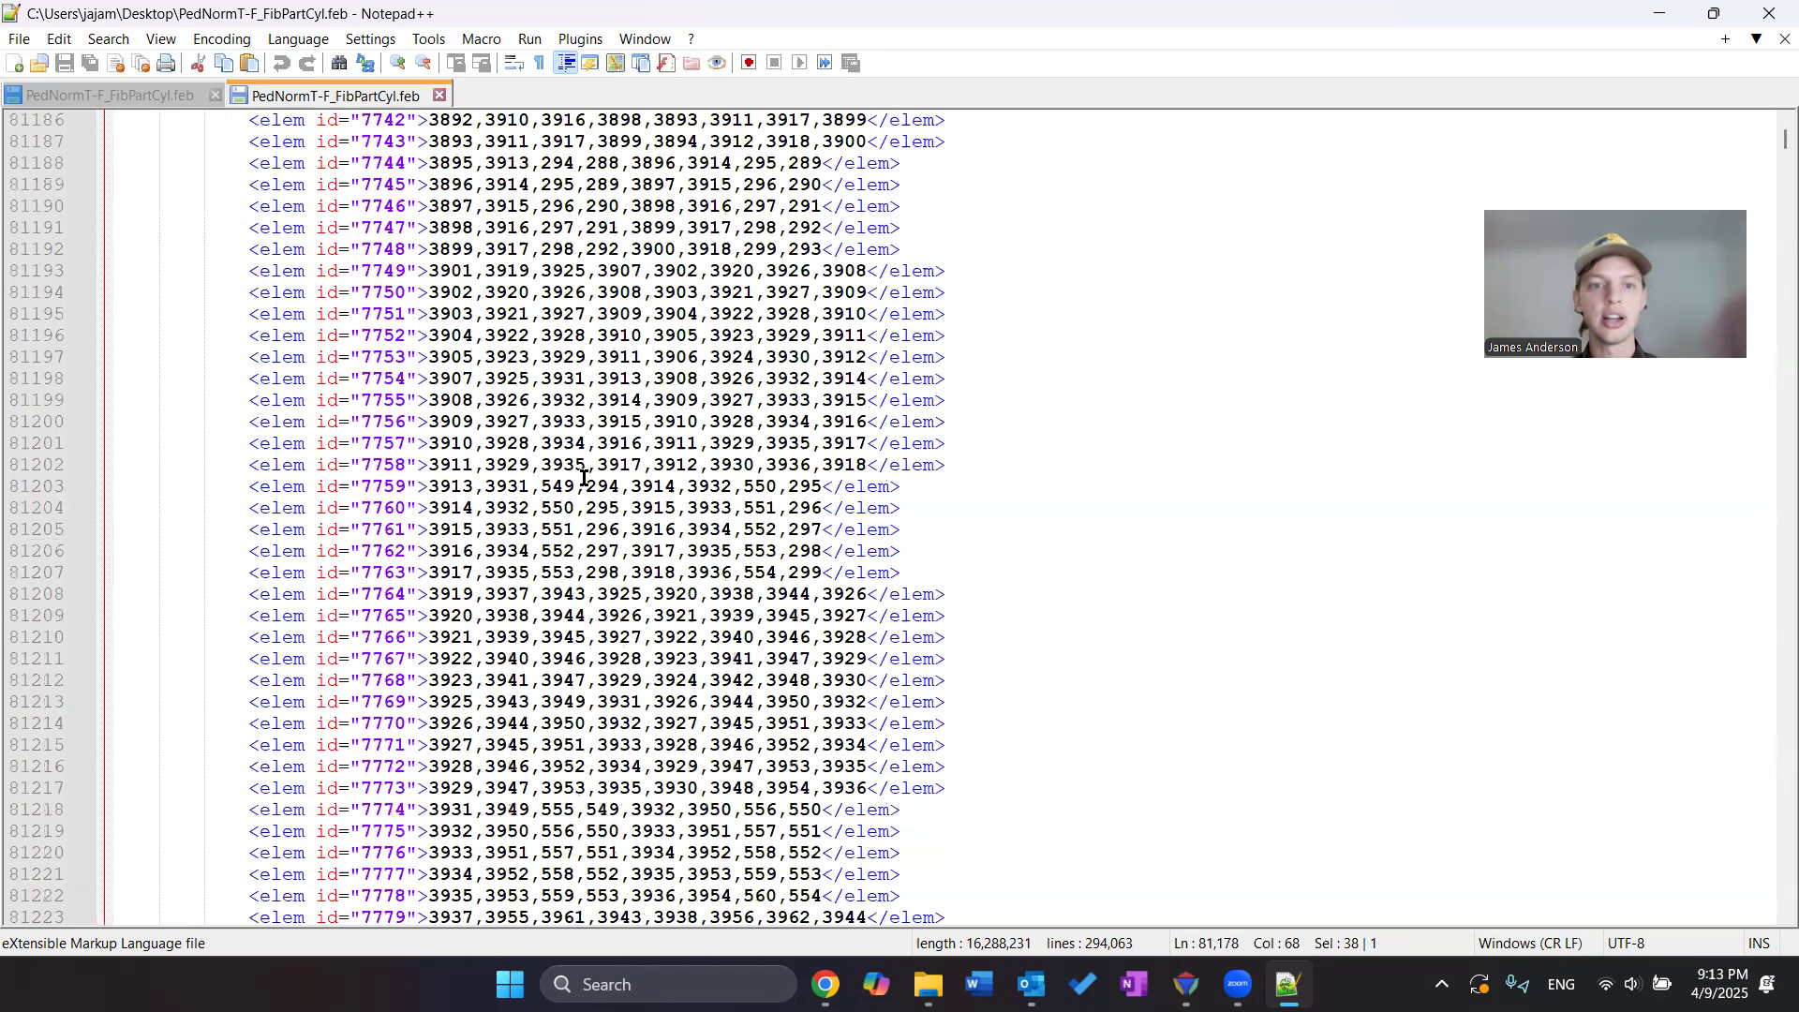
scroll(583, 477, up, 5)
click(97, 191)
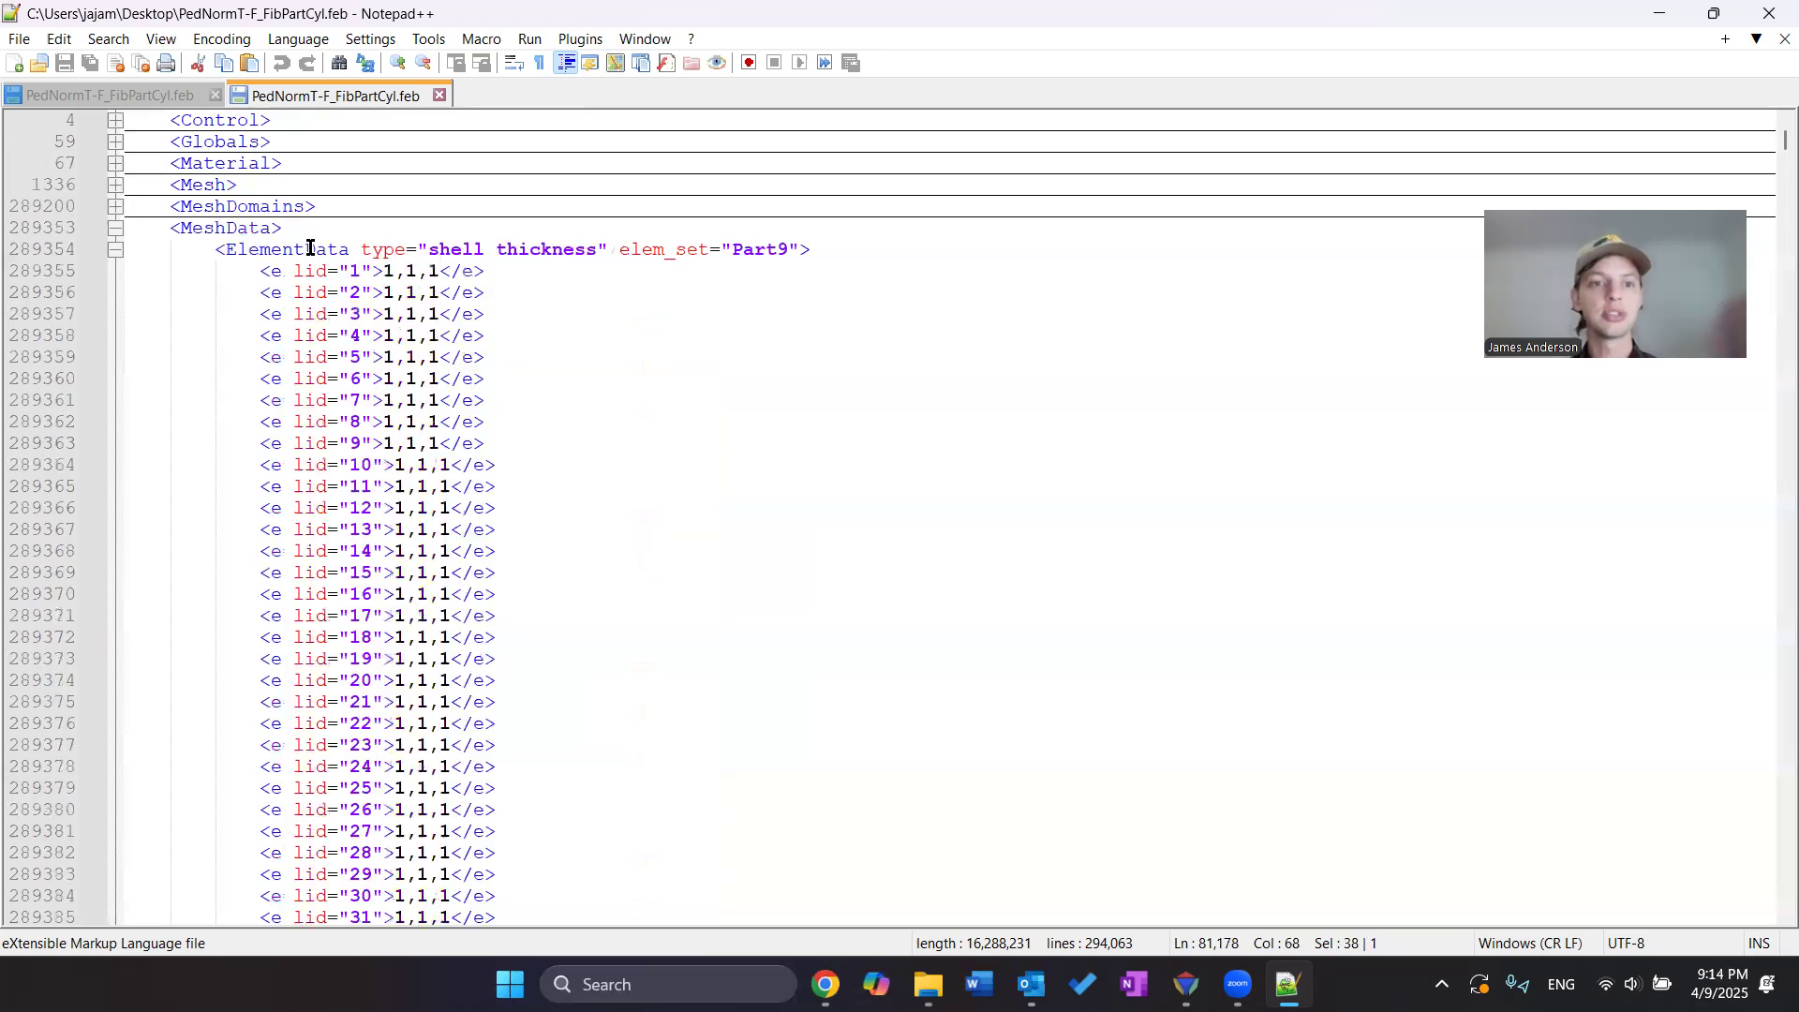
Review the MeshData, Boundary, Rigid, Loads and Contact sections, collapsing each in turn
click(115, 228)
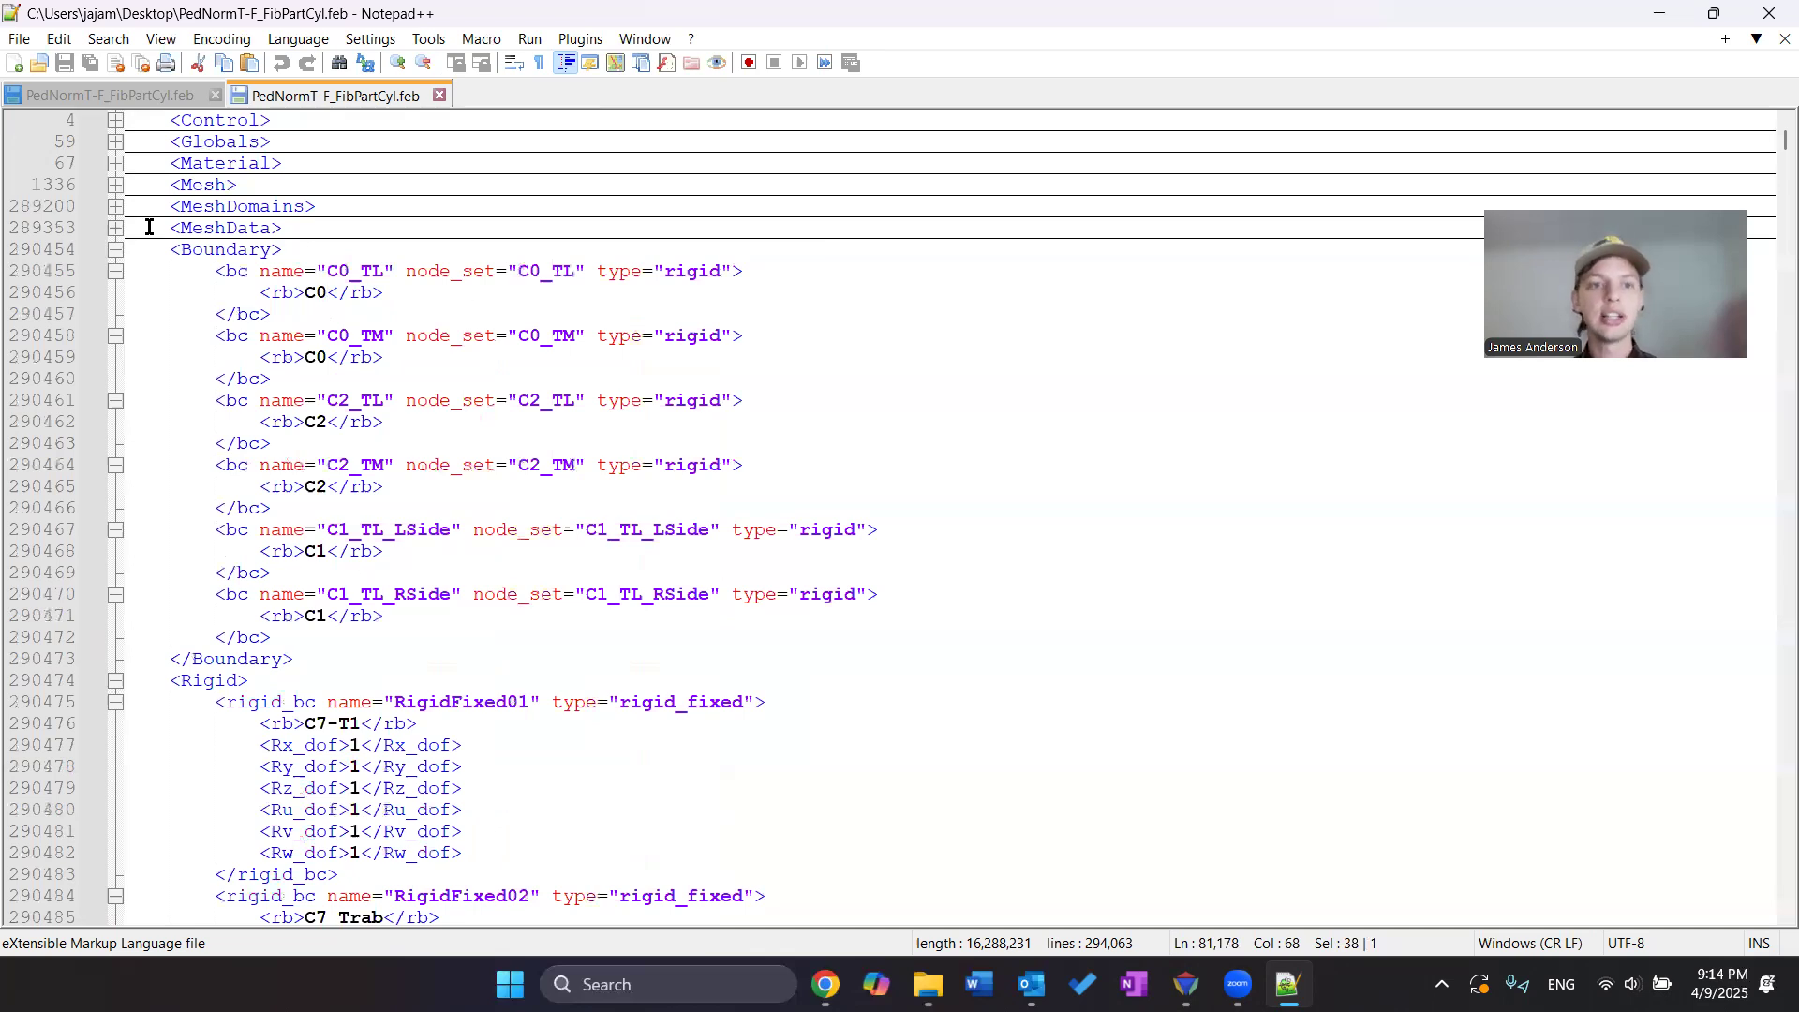
click(115, 250)
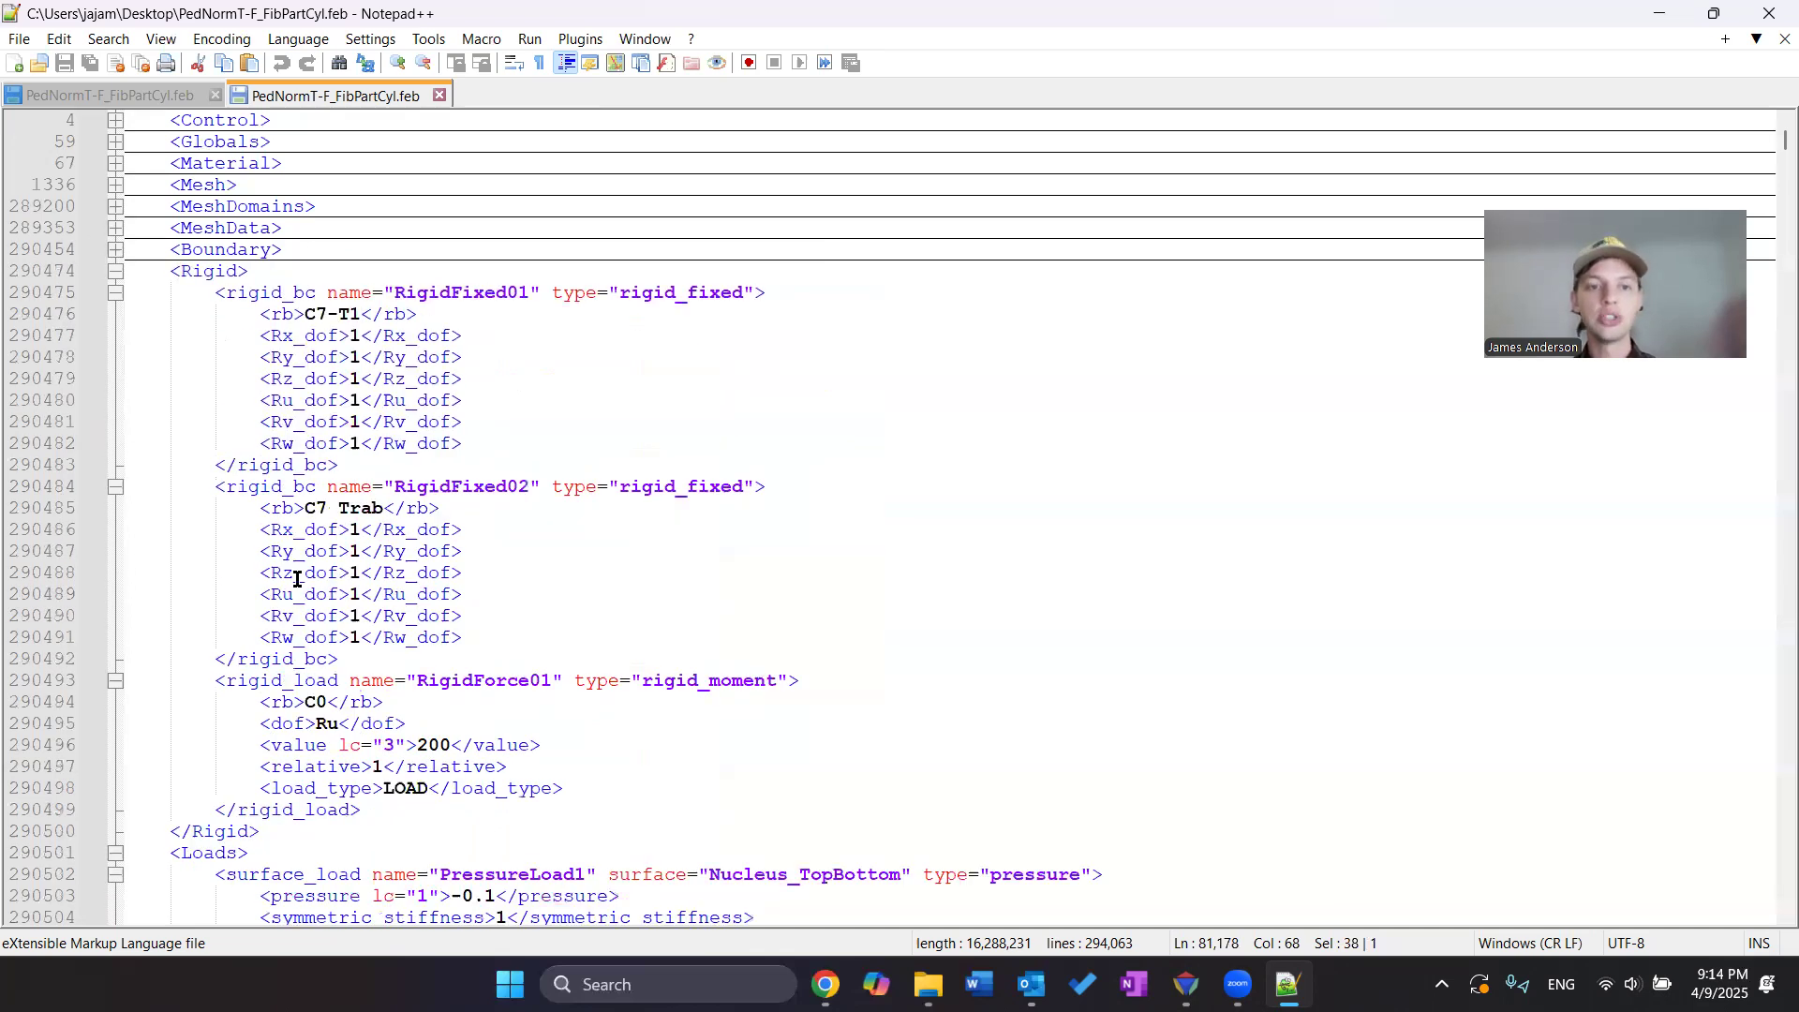
click(110, 275)
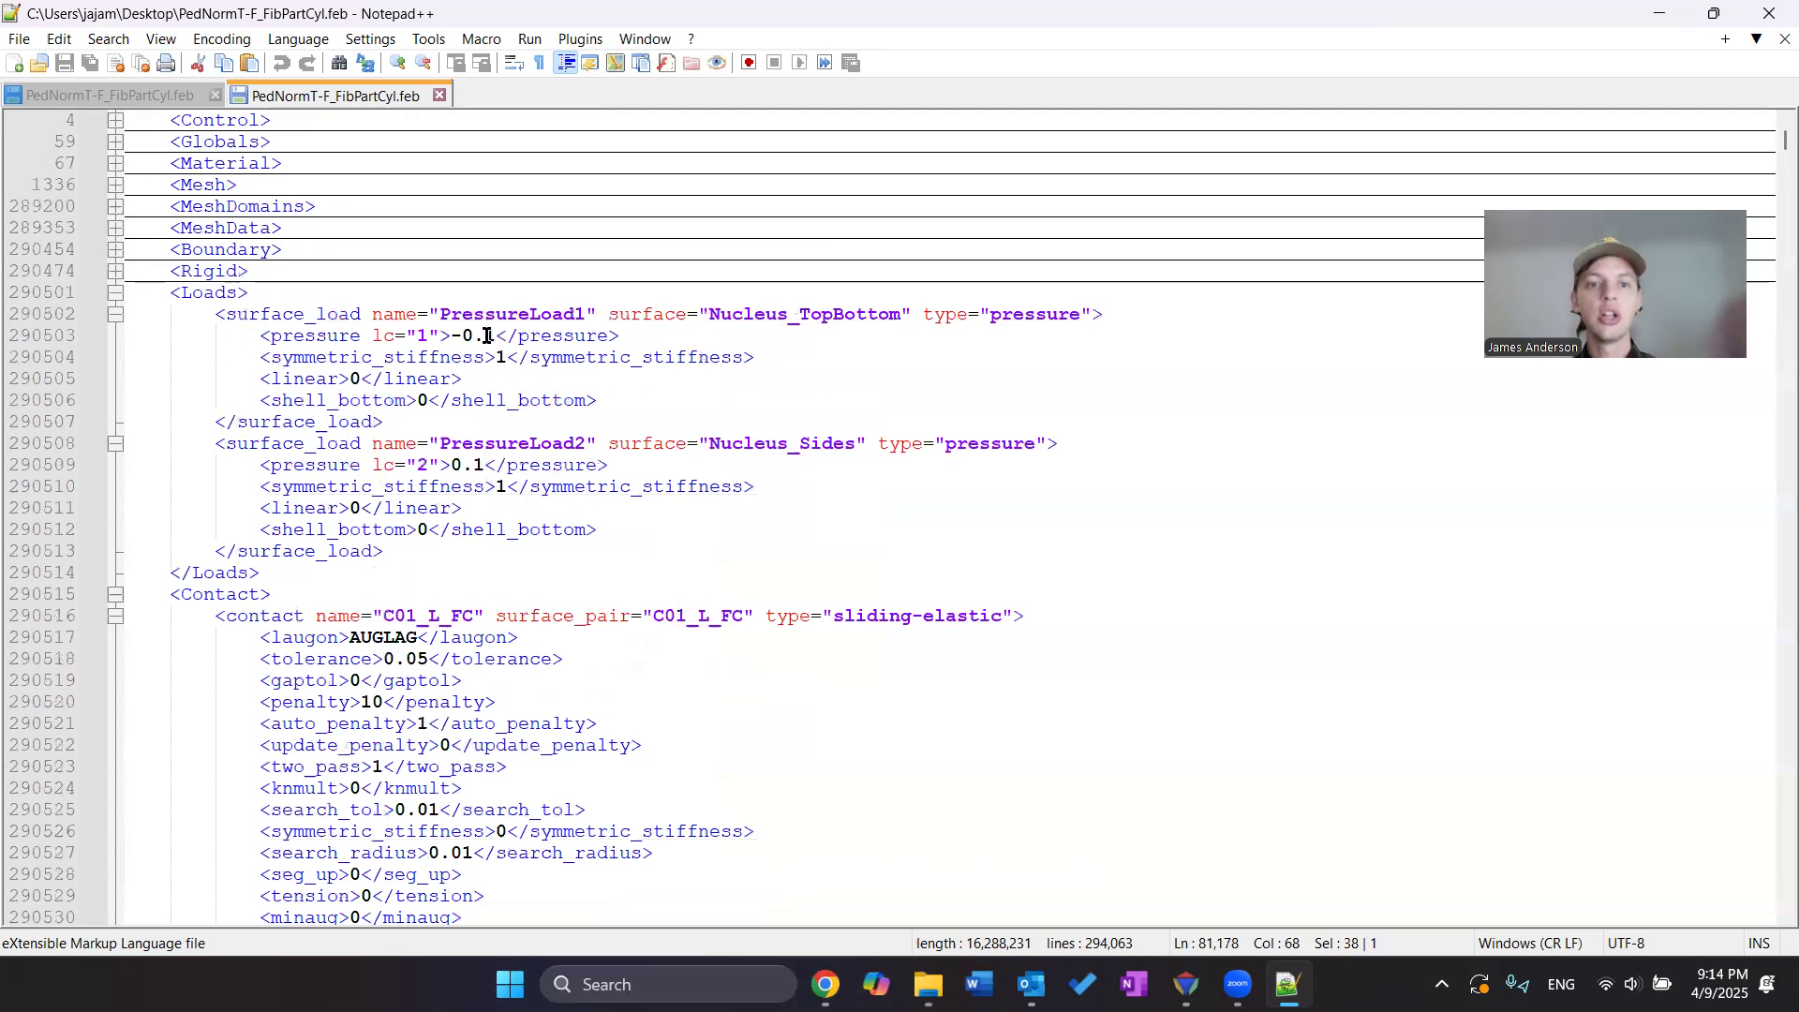
click(114, 293)
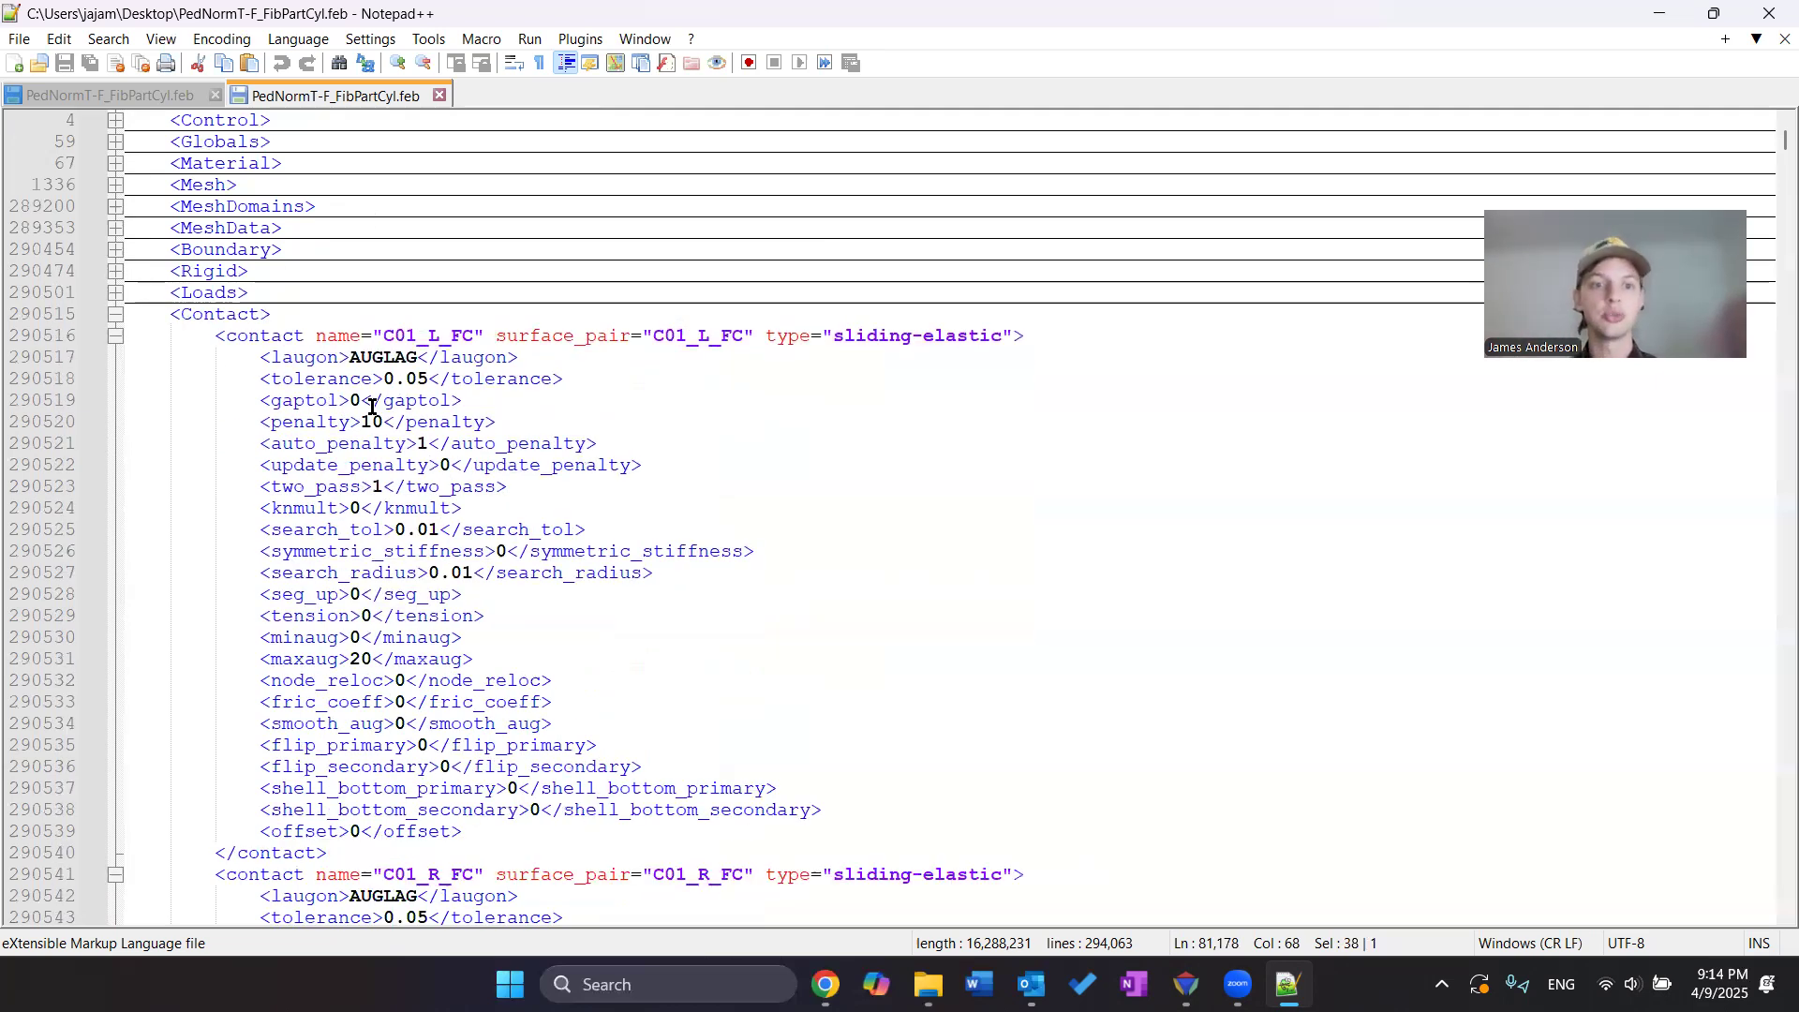
scroll(478, 439, down, 6)
scroll(539, 531, up, 7)
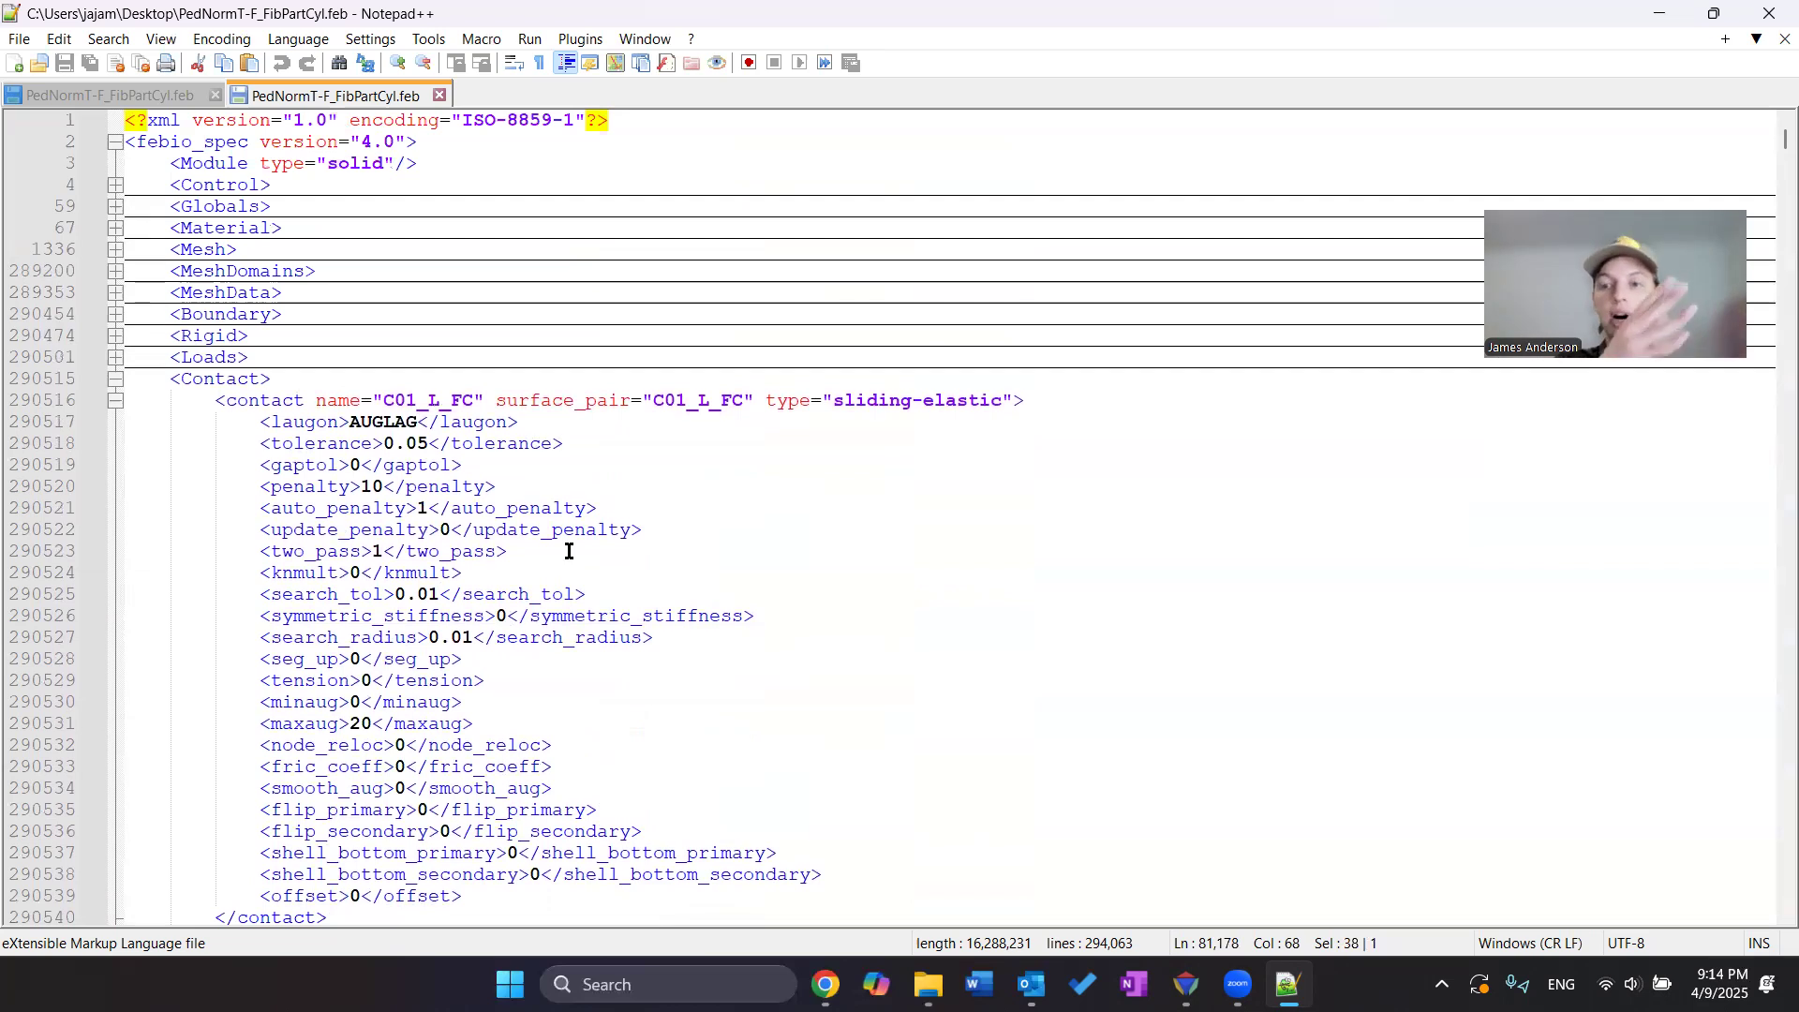
click(114, 379)
Examine the Discrete section's nonlinear spring force points, then collapse the Discrete section
scroll(524, 649, down, 1)
scroll(338, 526, up, 1)
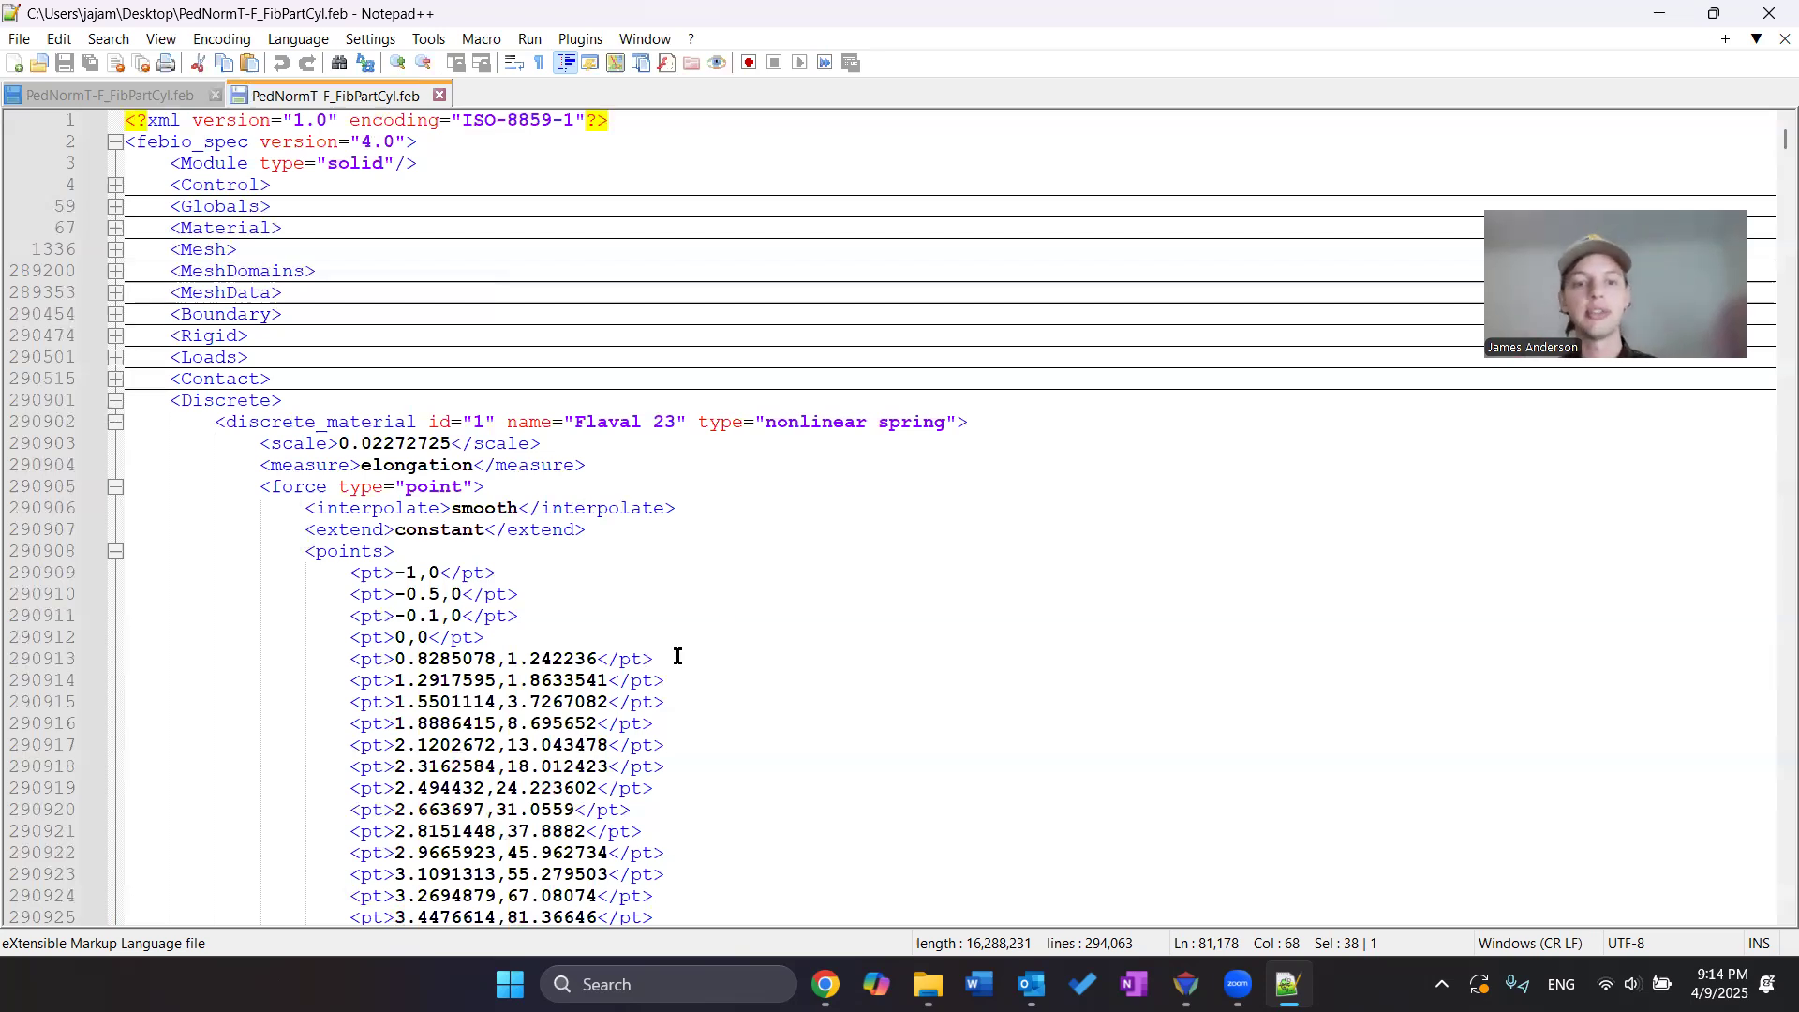
drag(509, 662, 593, 656)
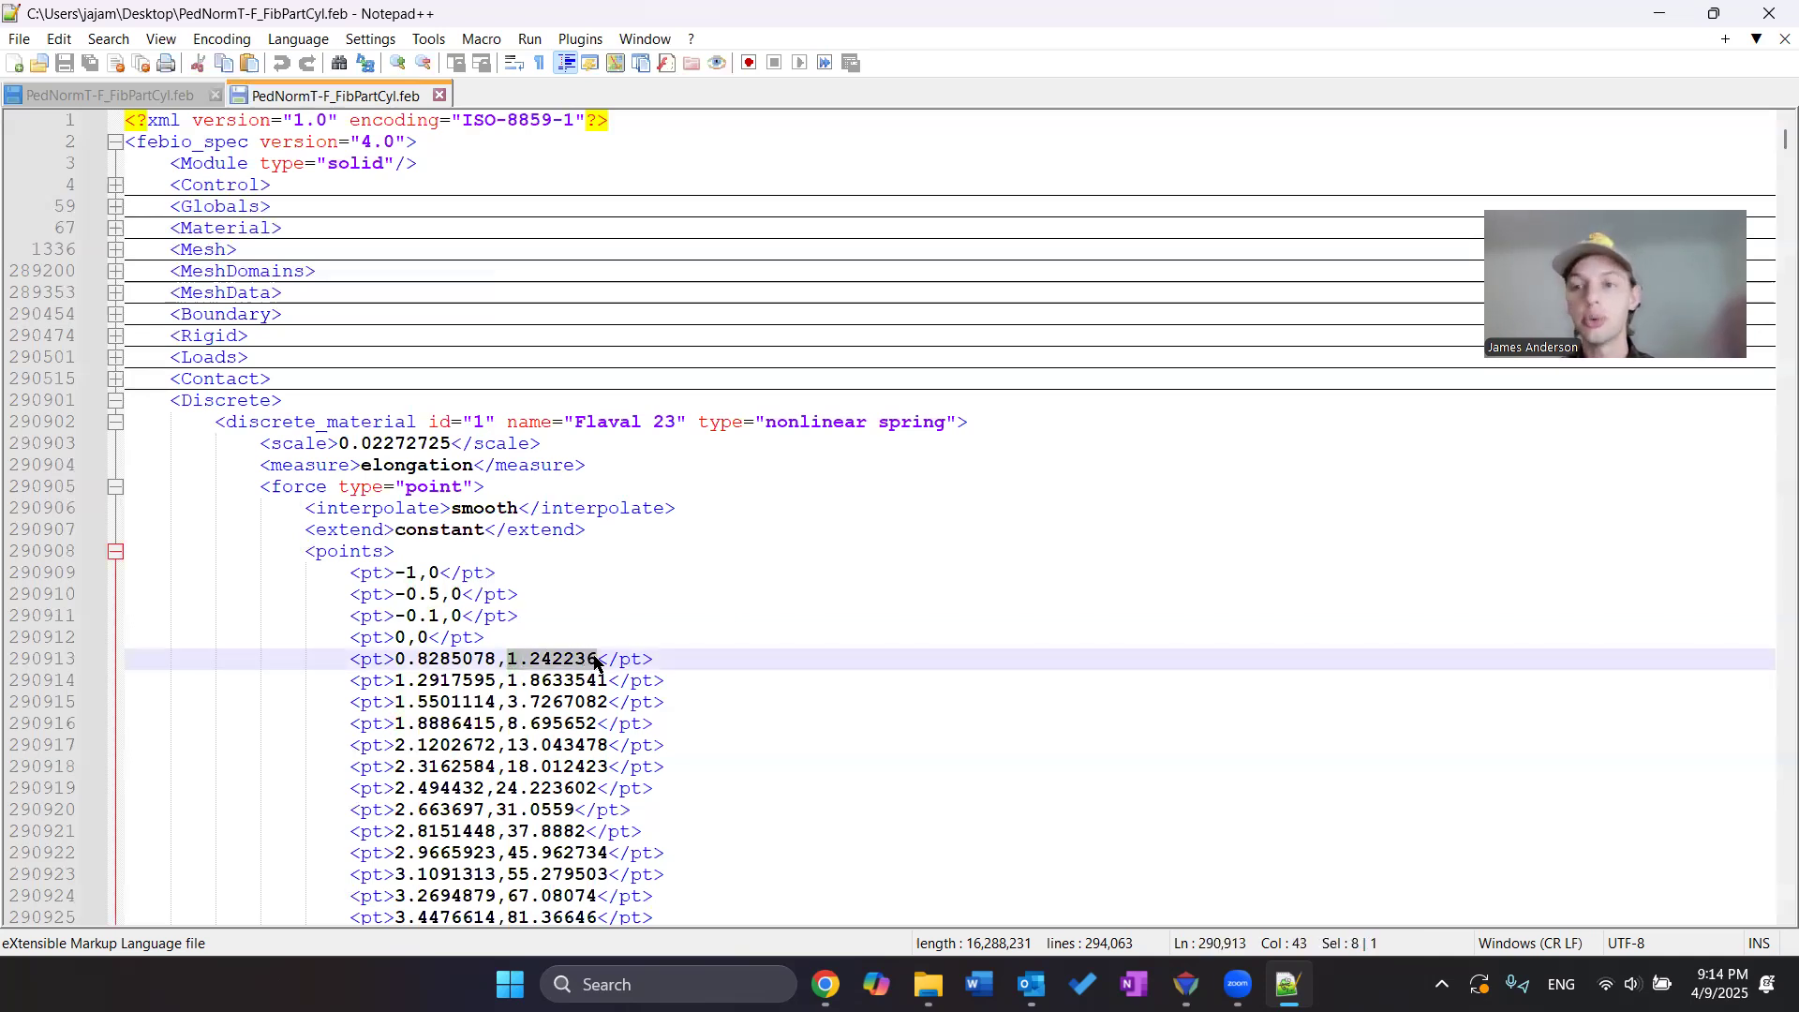
click(672, 620)
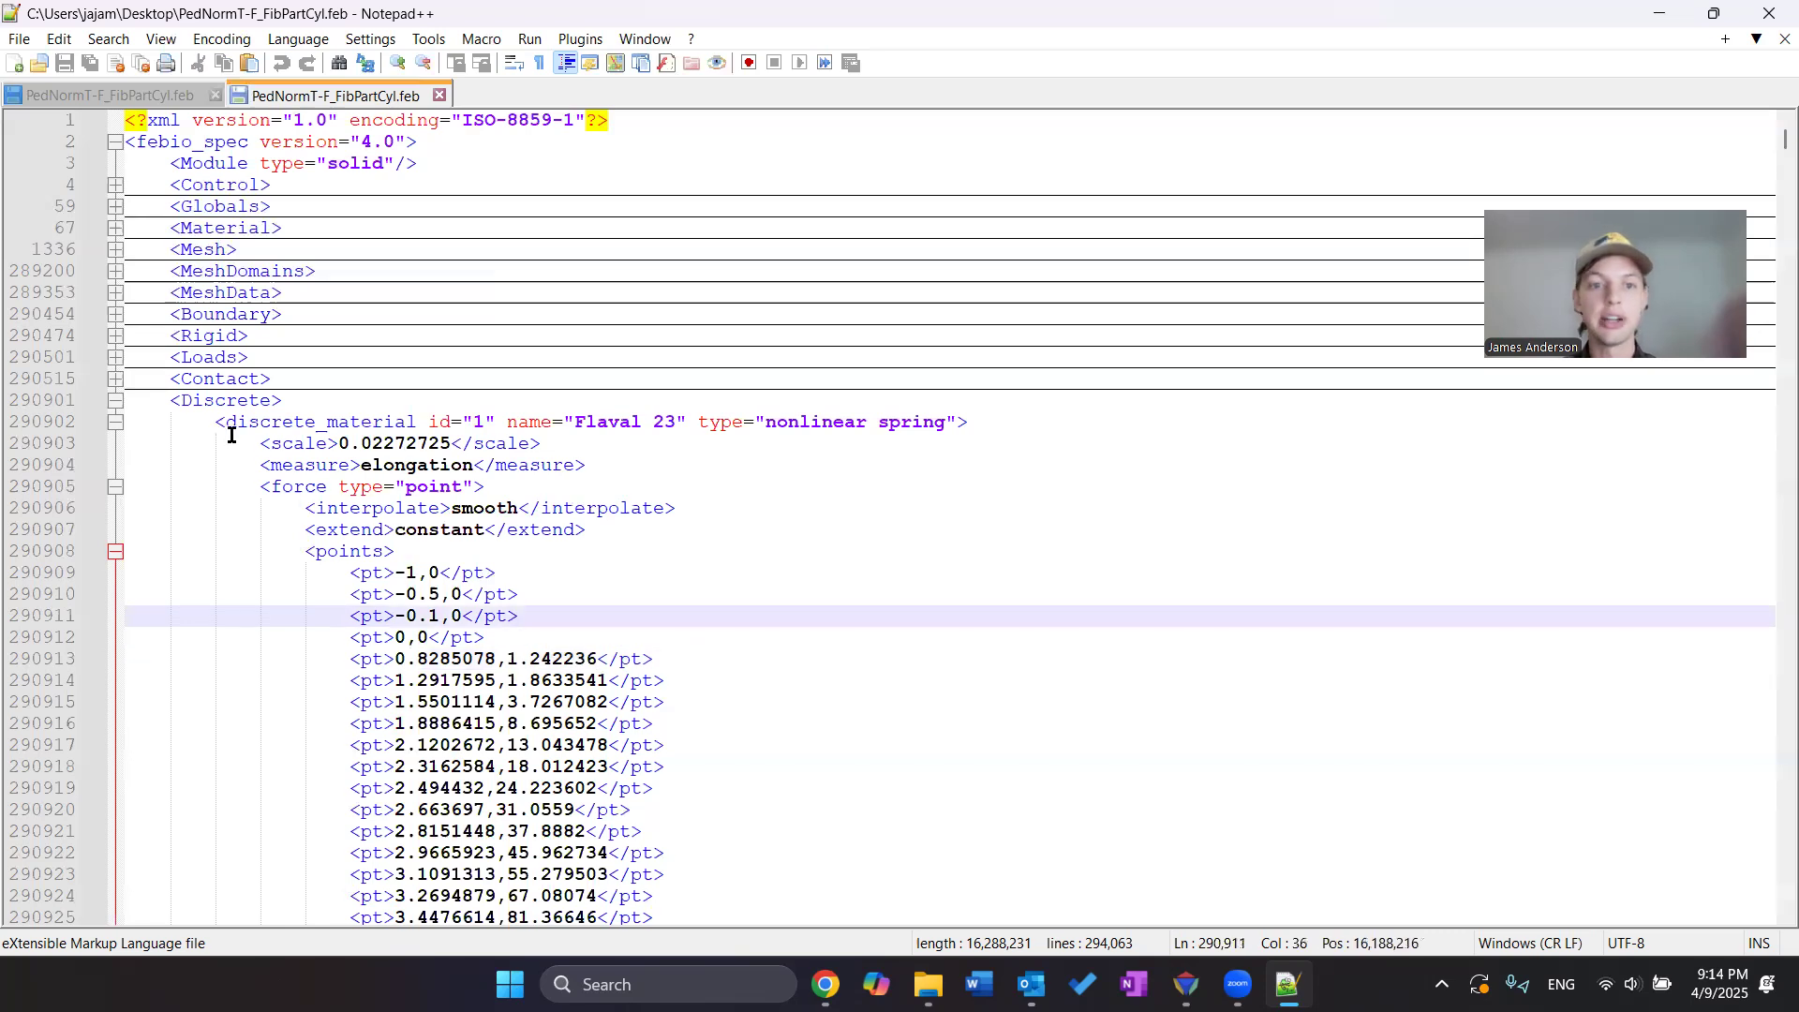
click(114, 402)
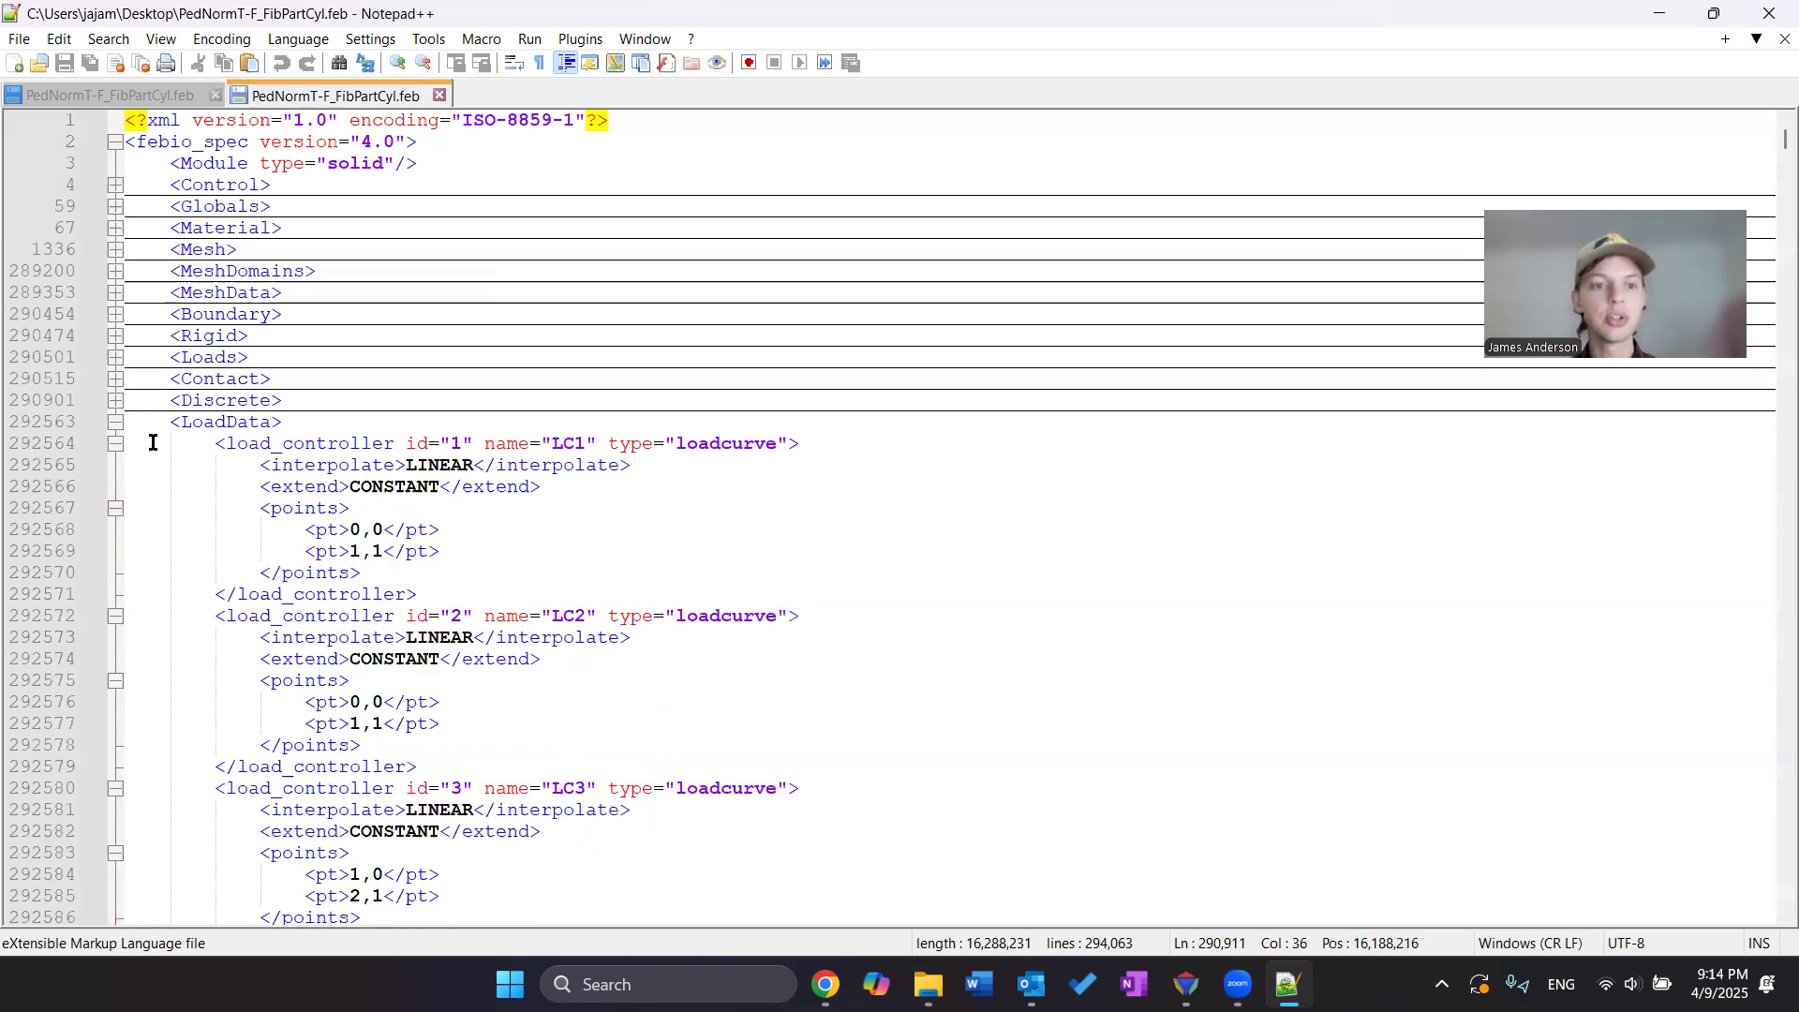
Collapse the LoadData section and search the file for the Output section to review its plotfile variables
click(114, 425)
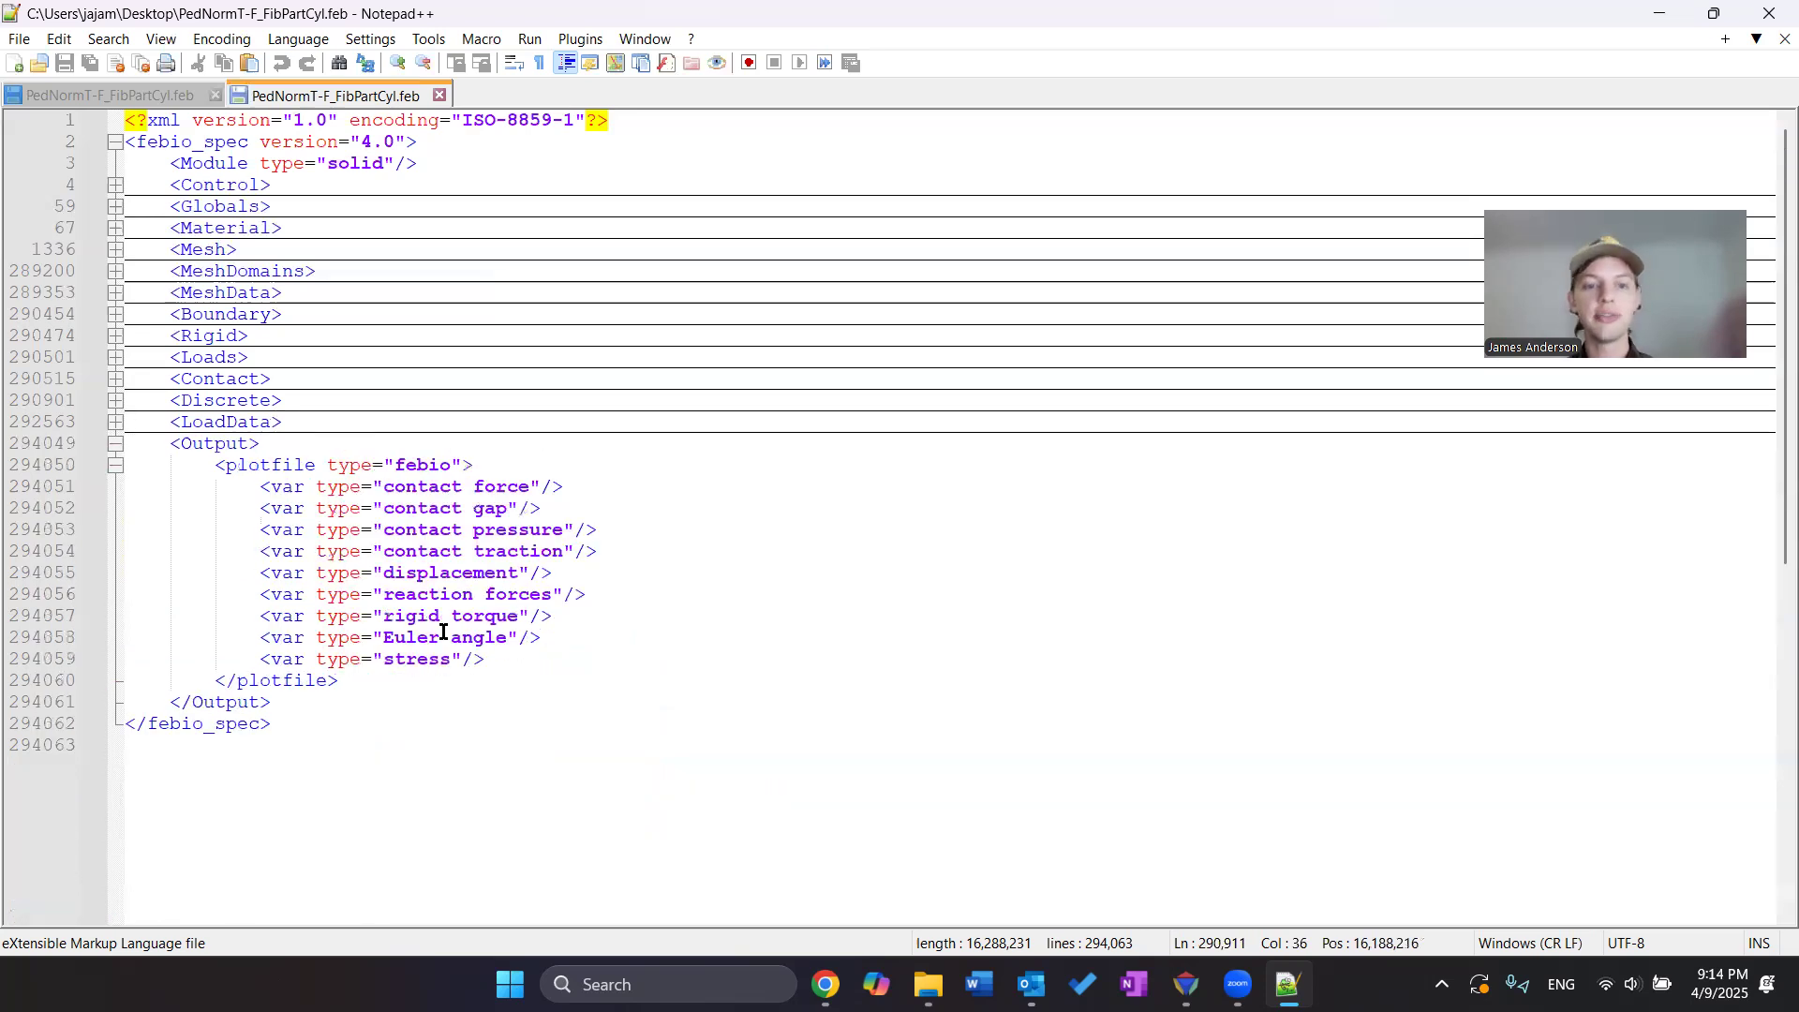
click(844, 566)
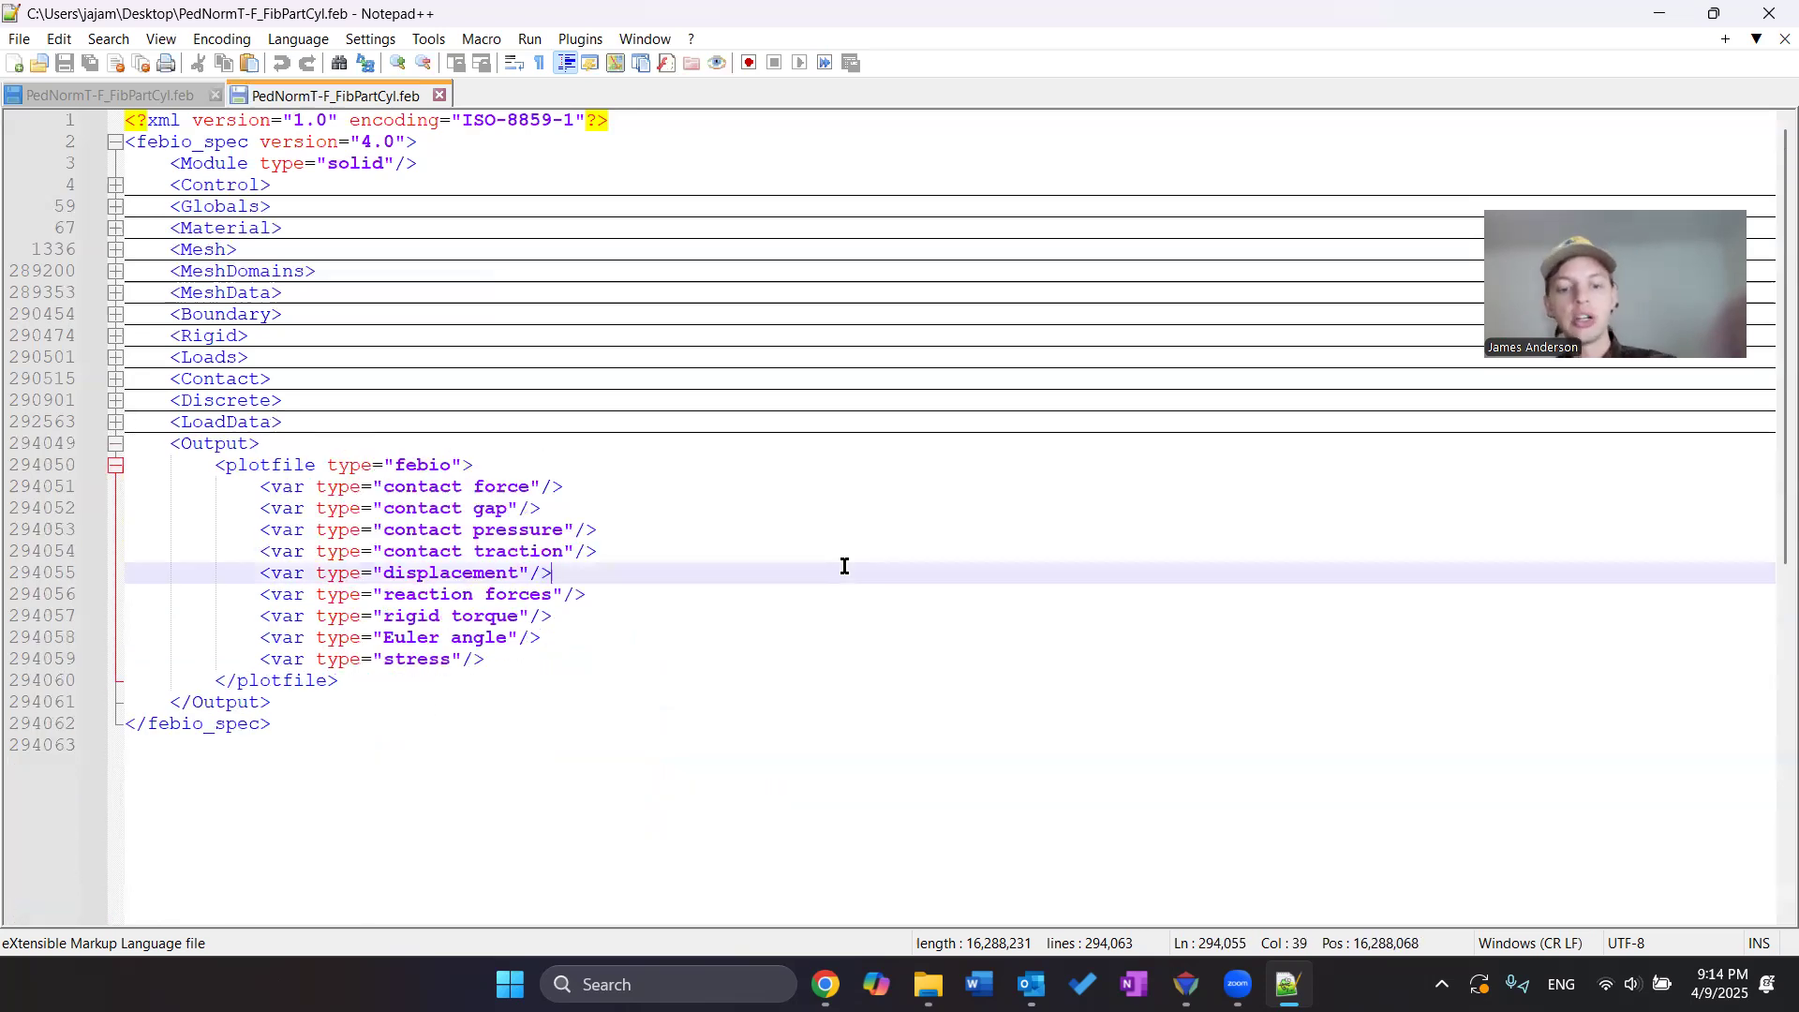
key(ctrl+f)
click(1082, 140)
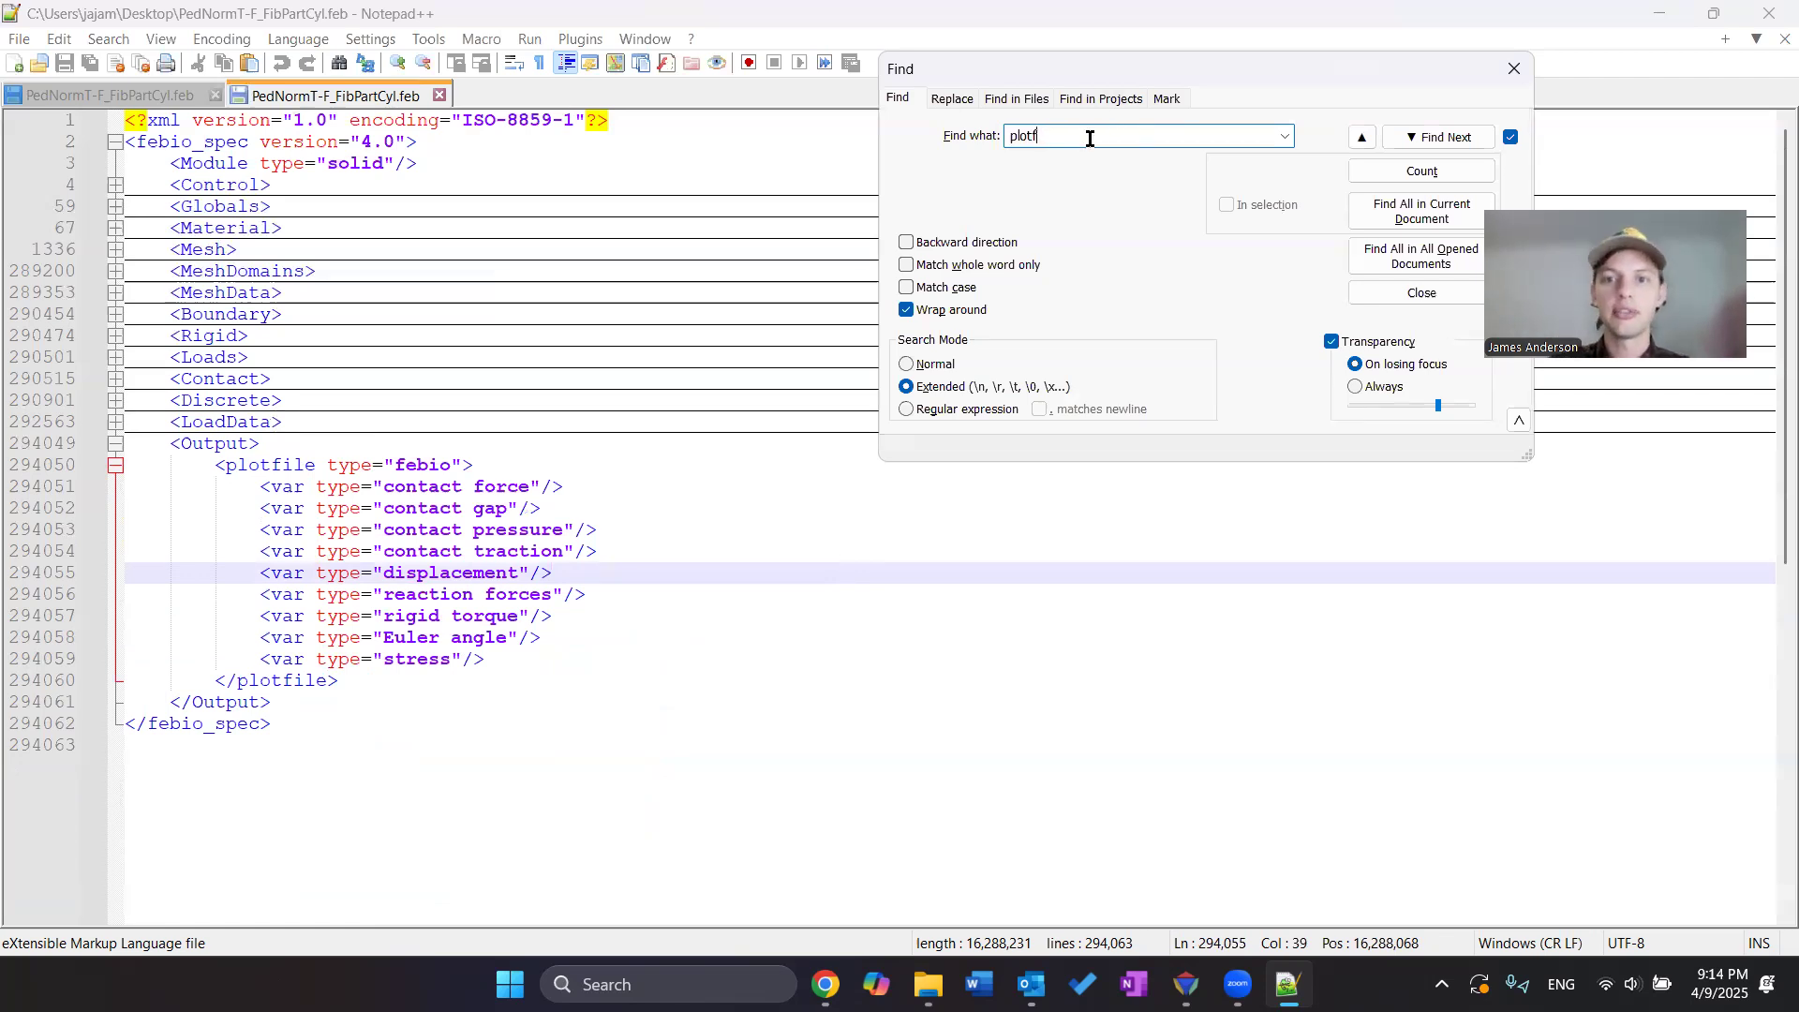
text(output)
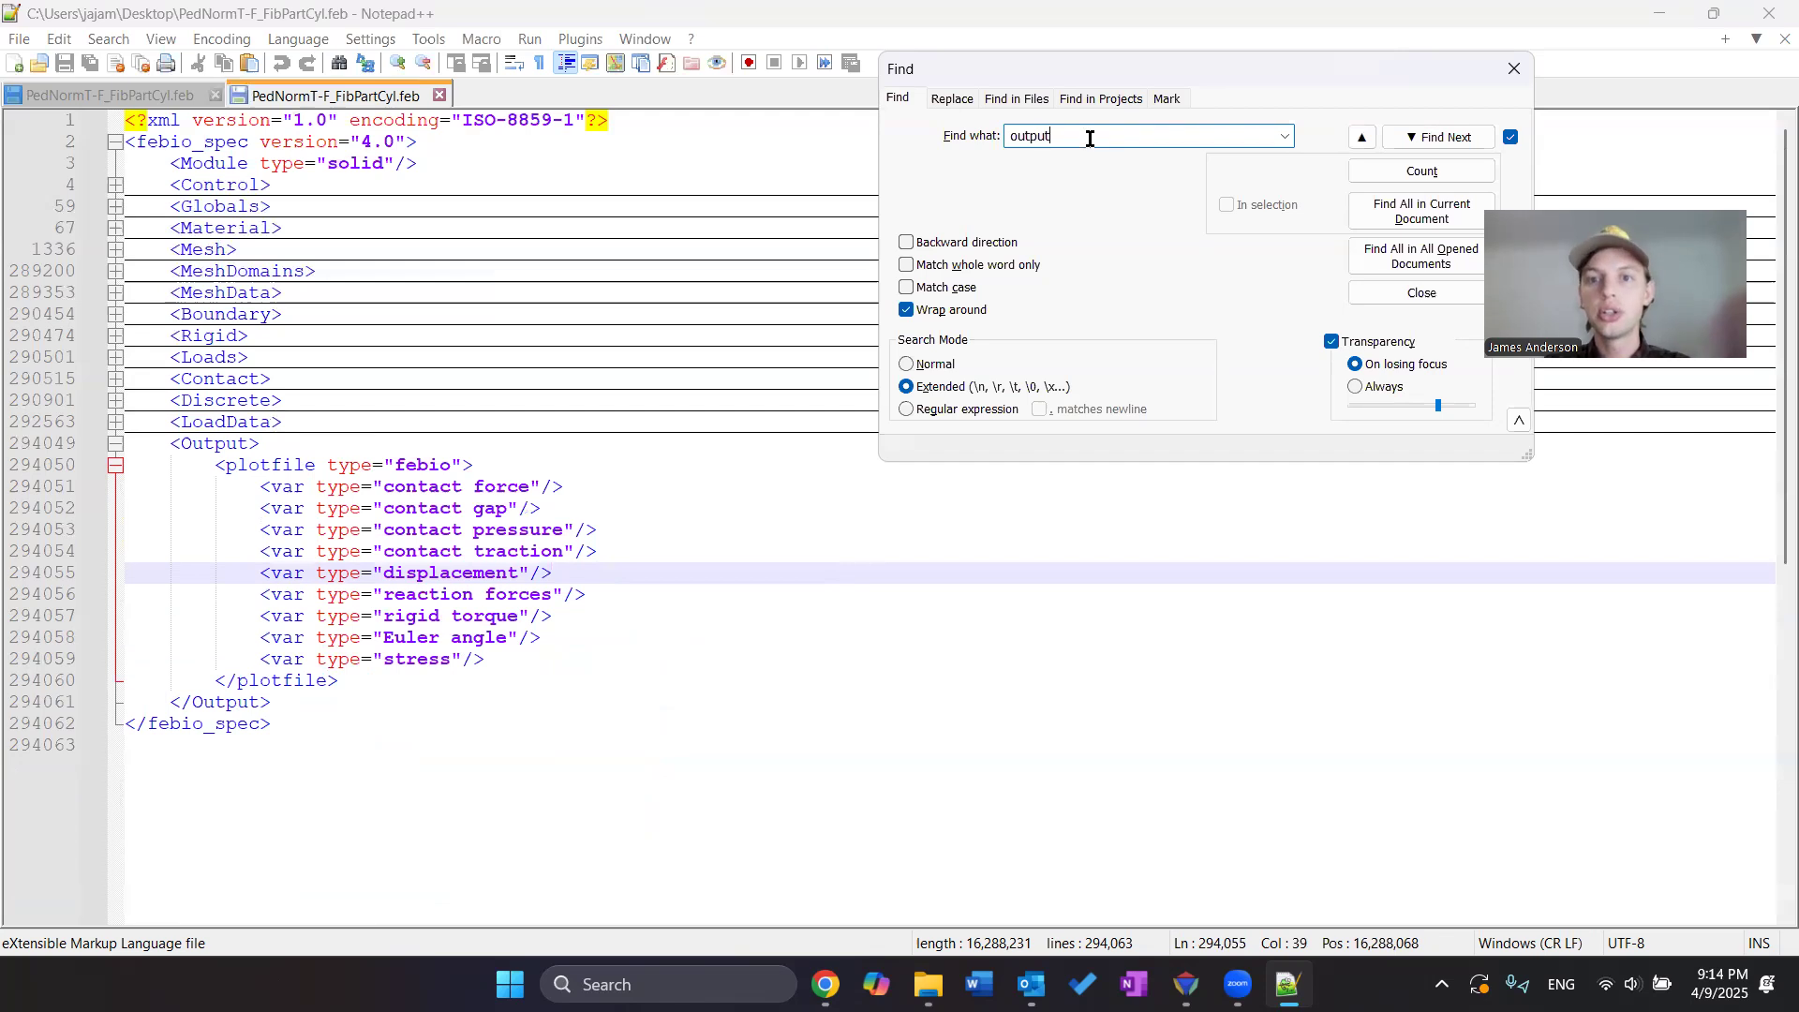
key(Return)
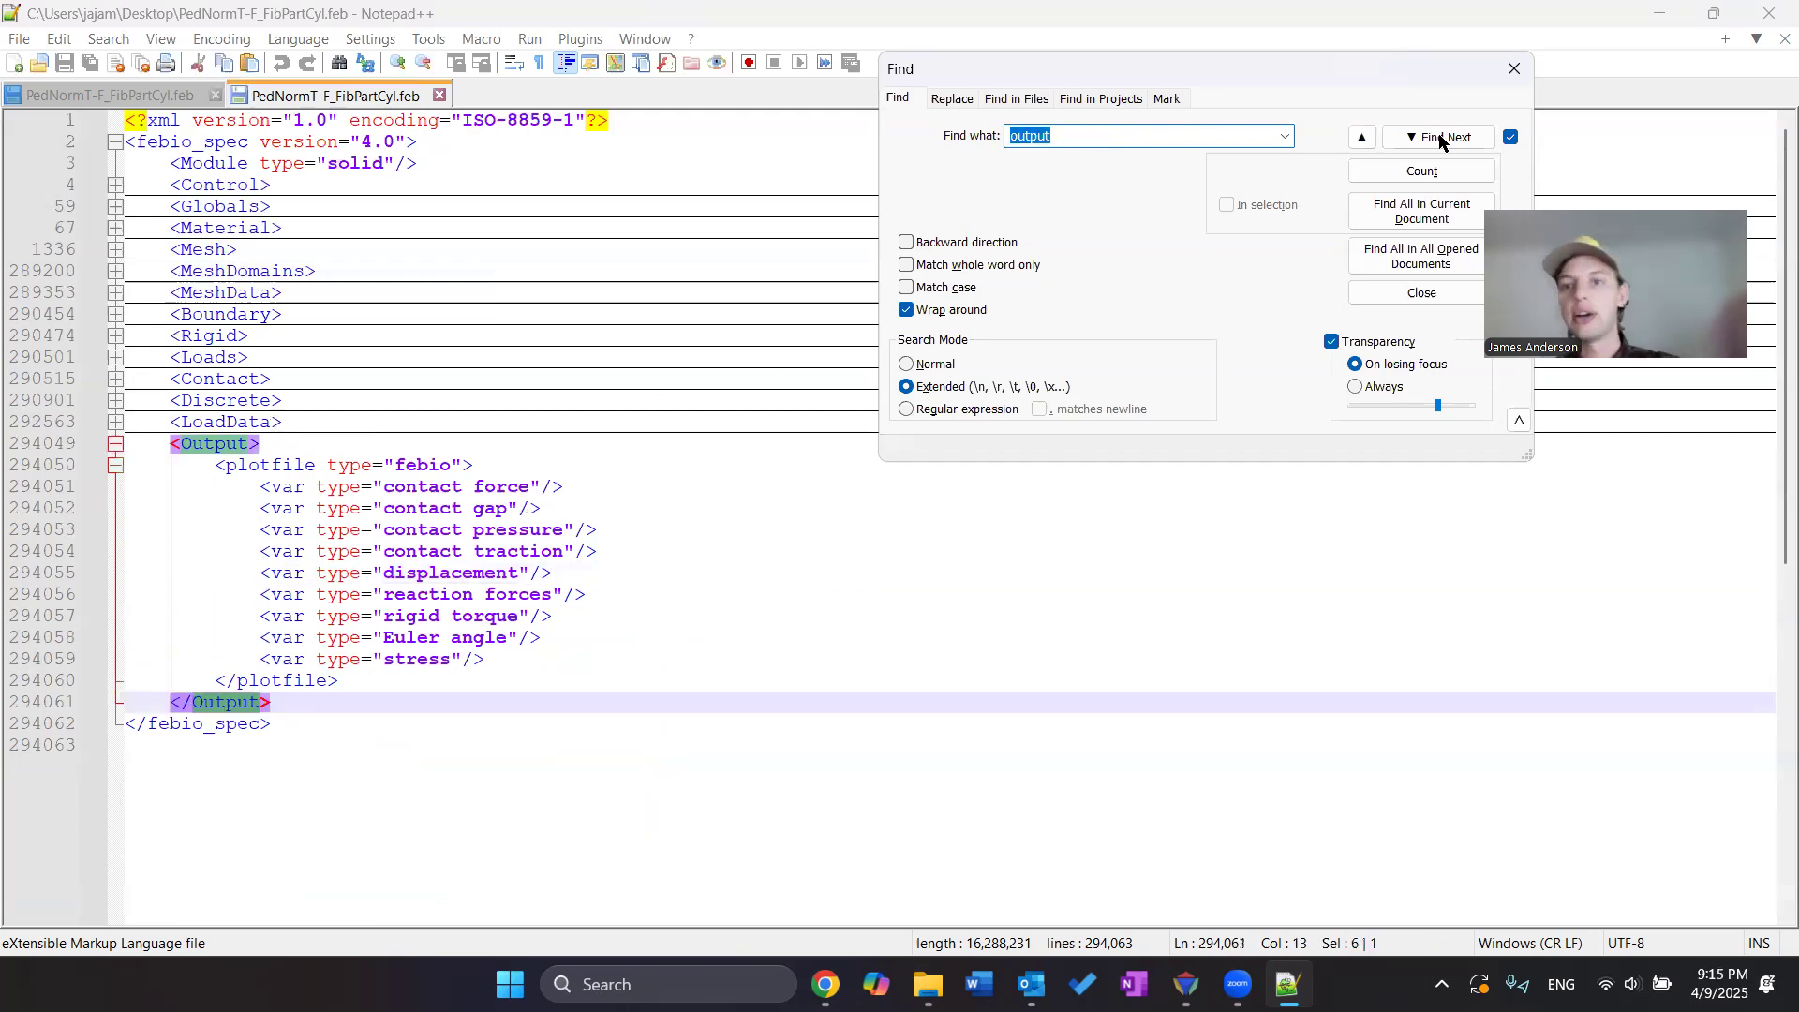
click(1514, 68)
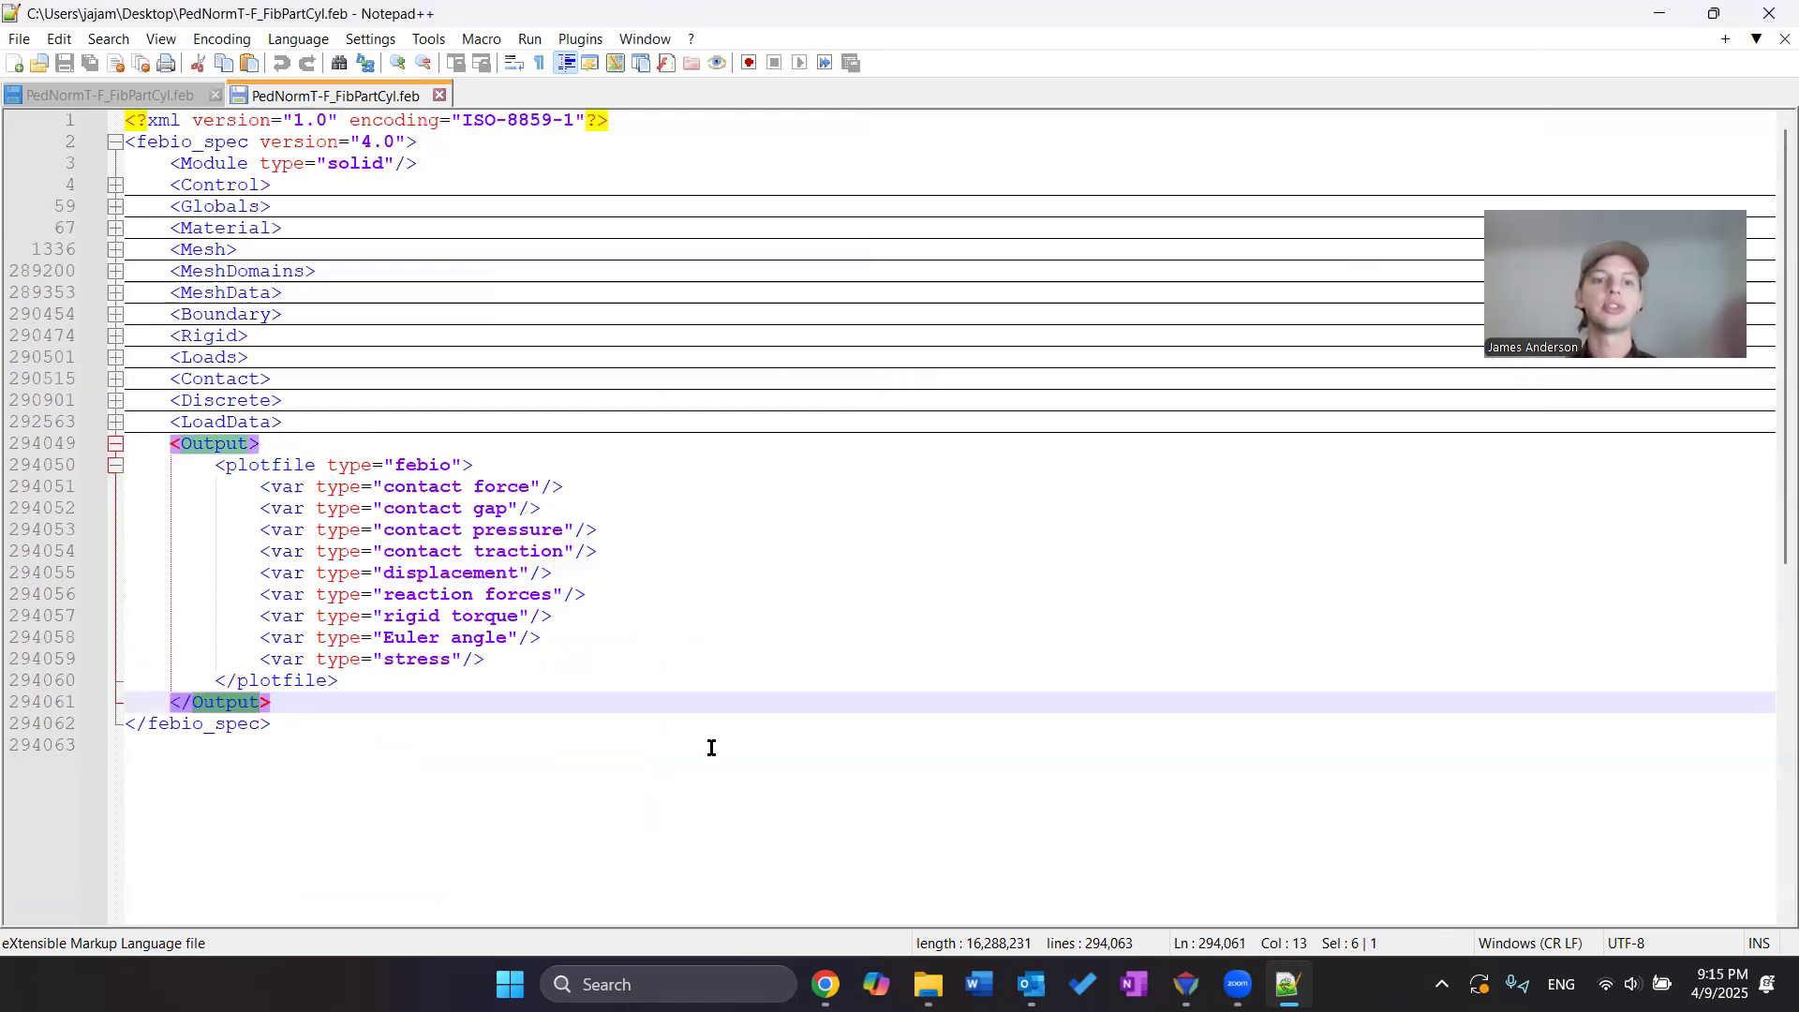
click(656, 743)
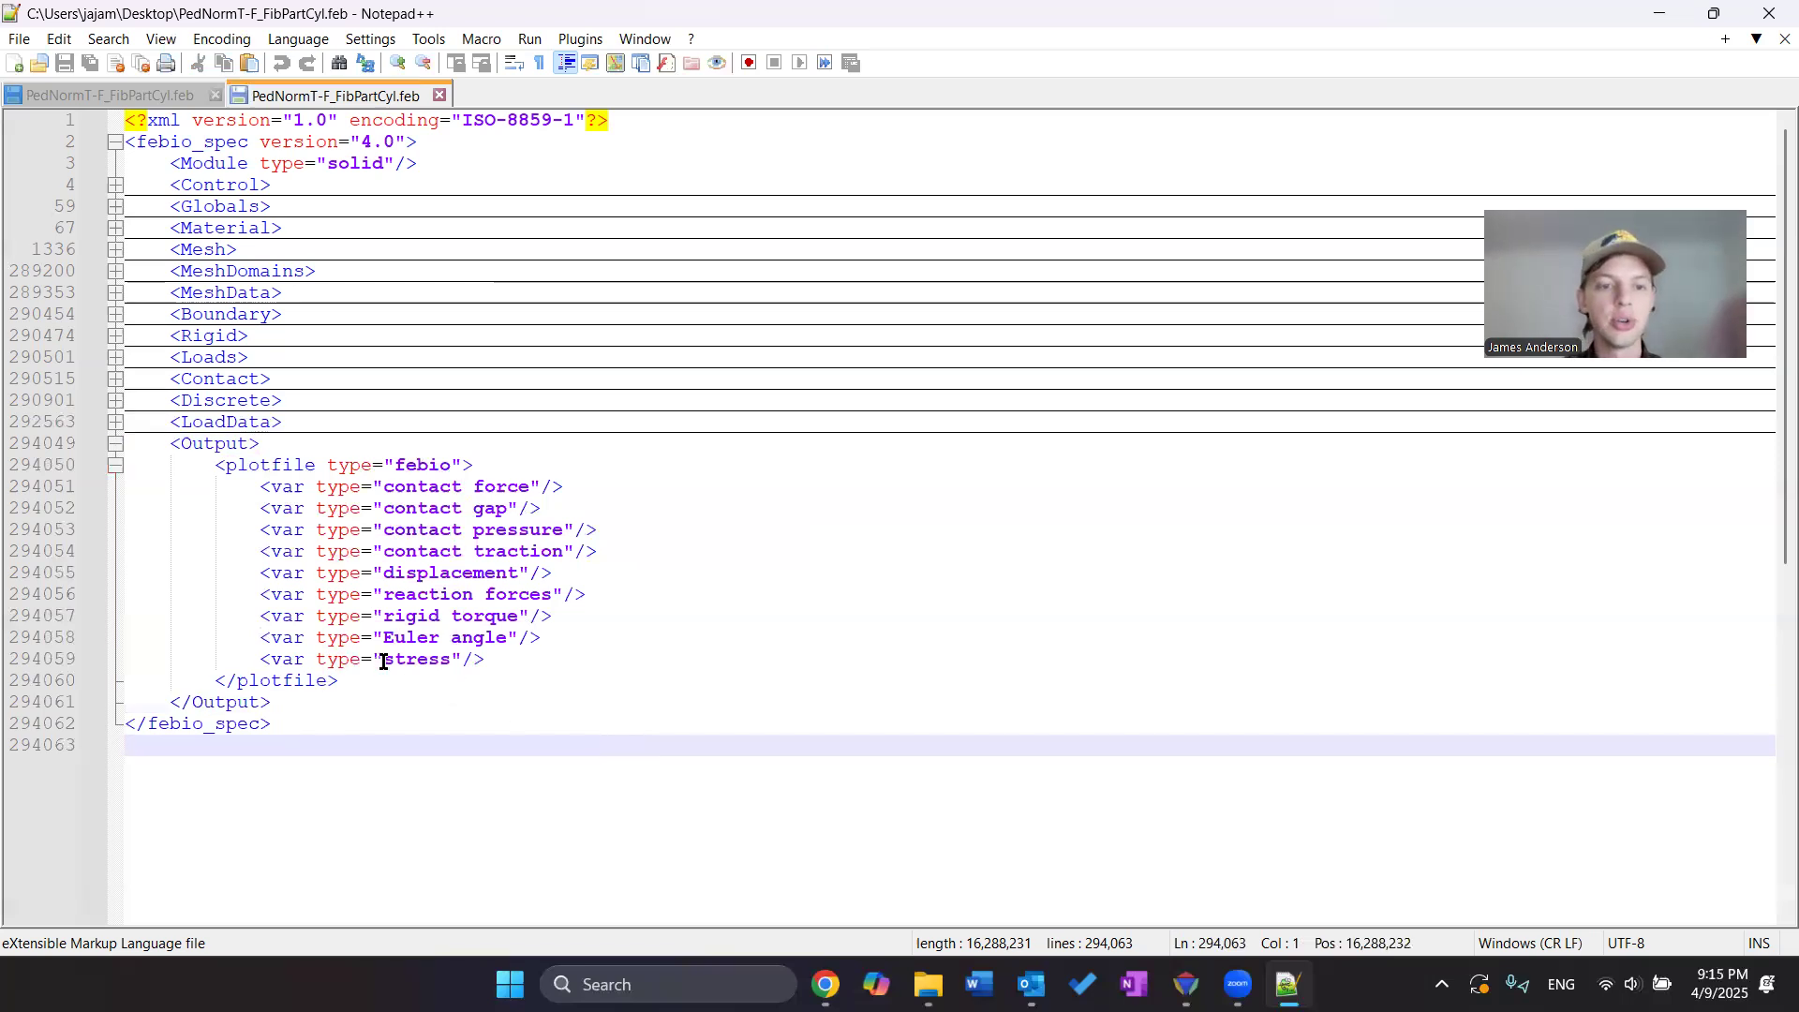
Add a plotfile variable line after stress: <var type="fiber stretch['solid[1]']=fiber stretch 1"/>
click(531, 662)
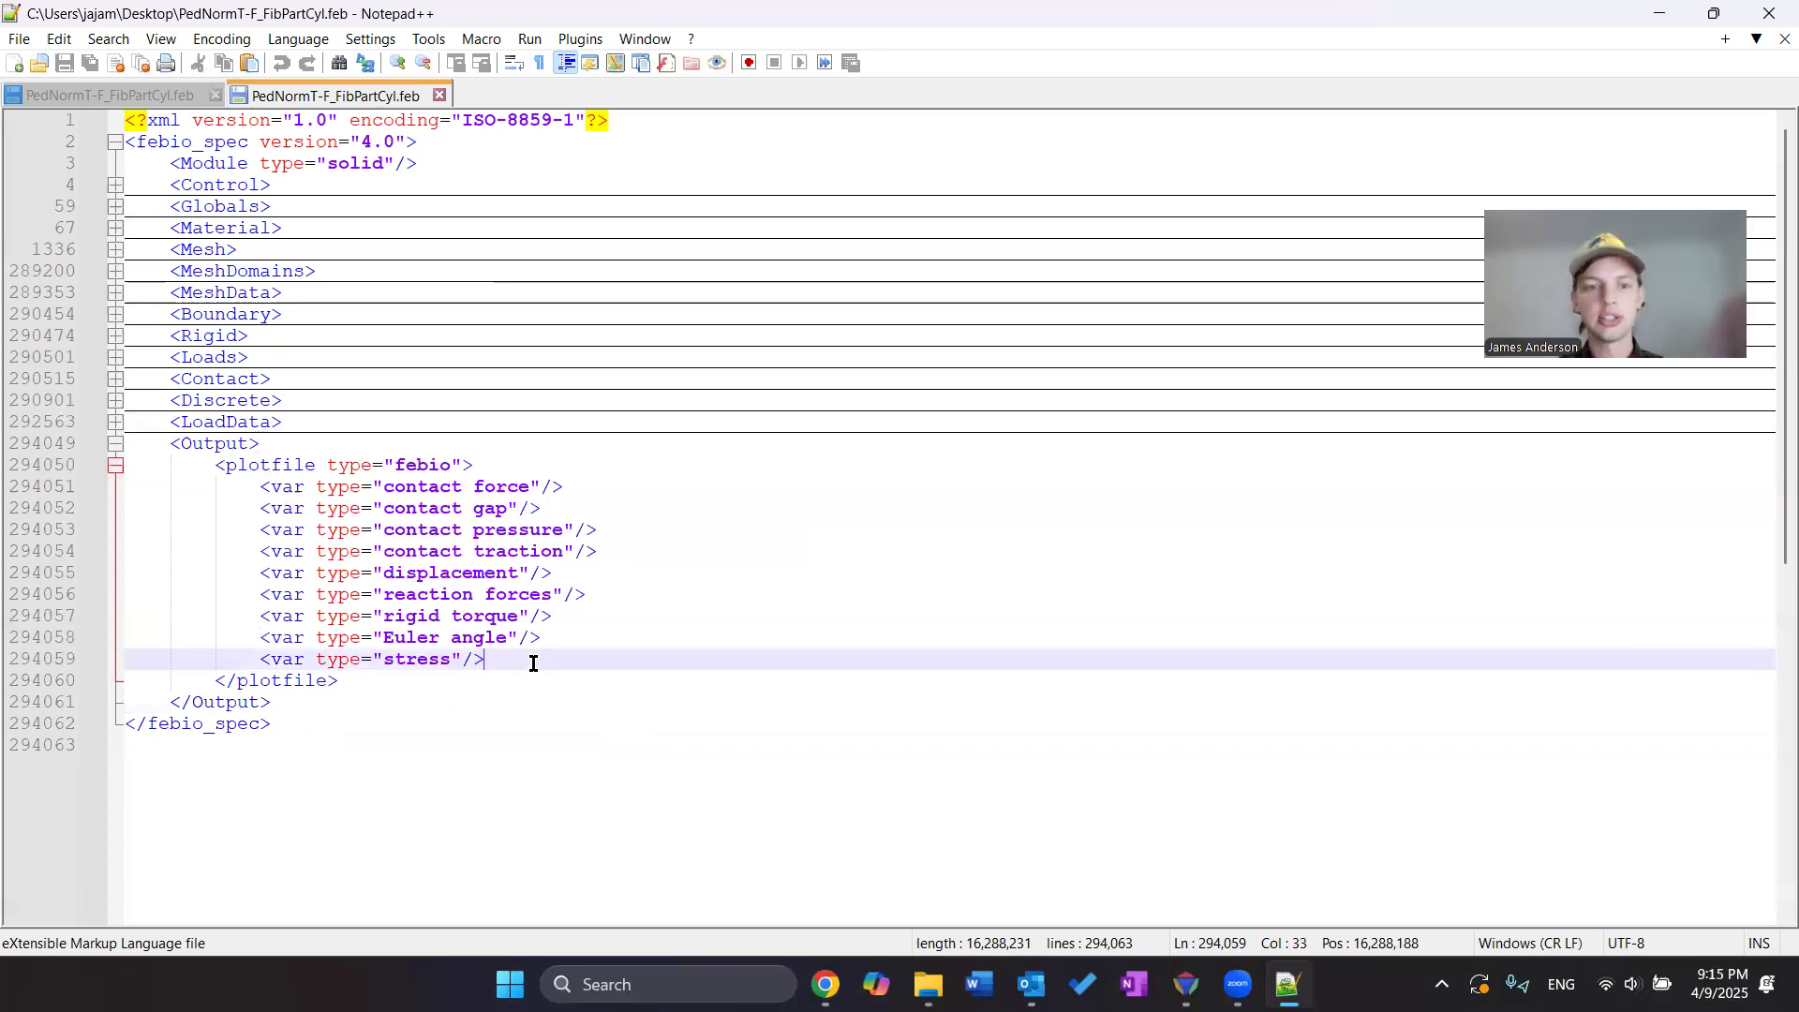
key(Return)
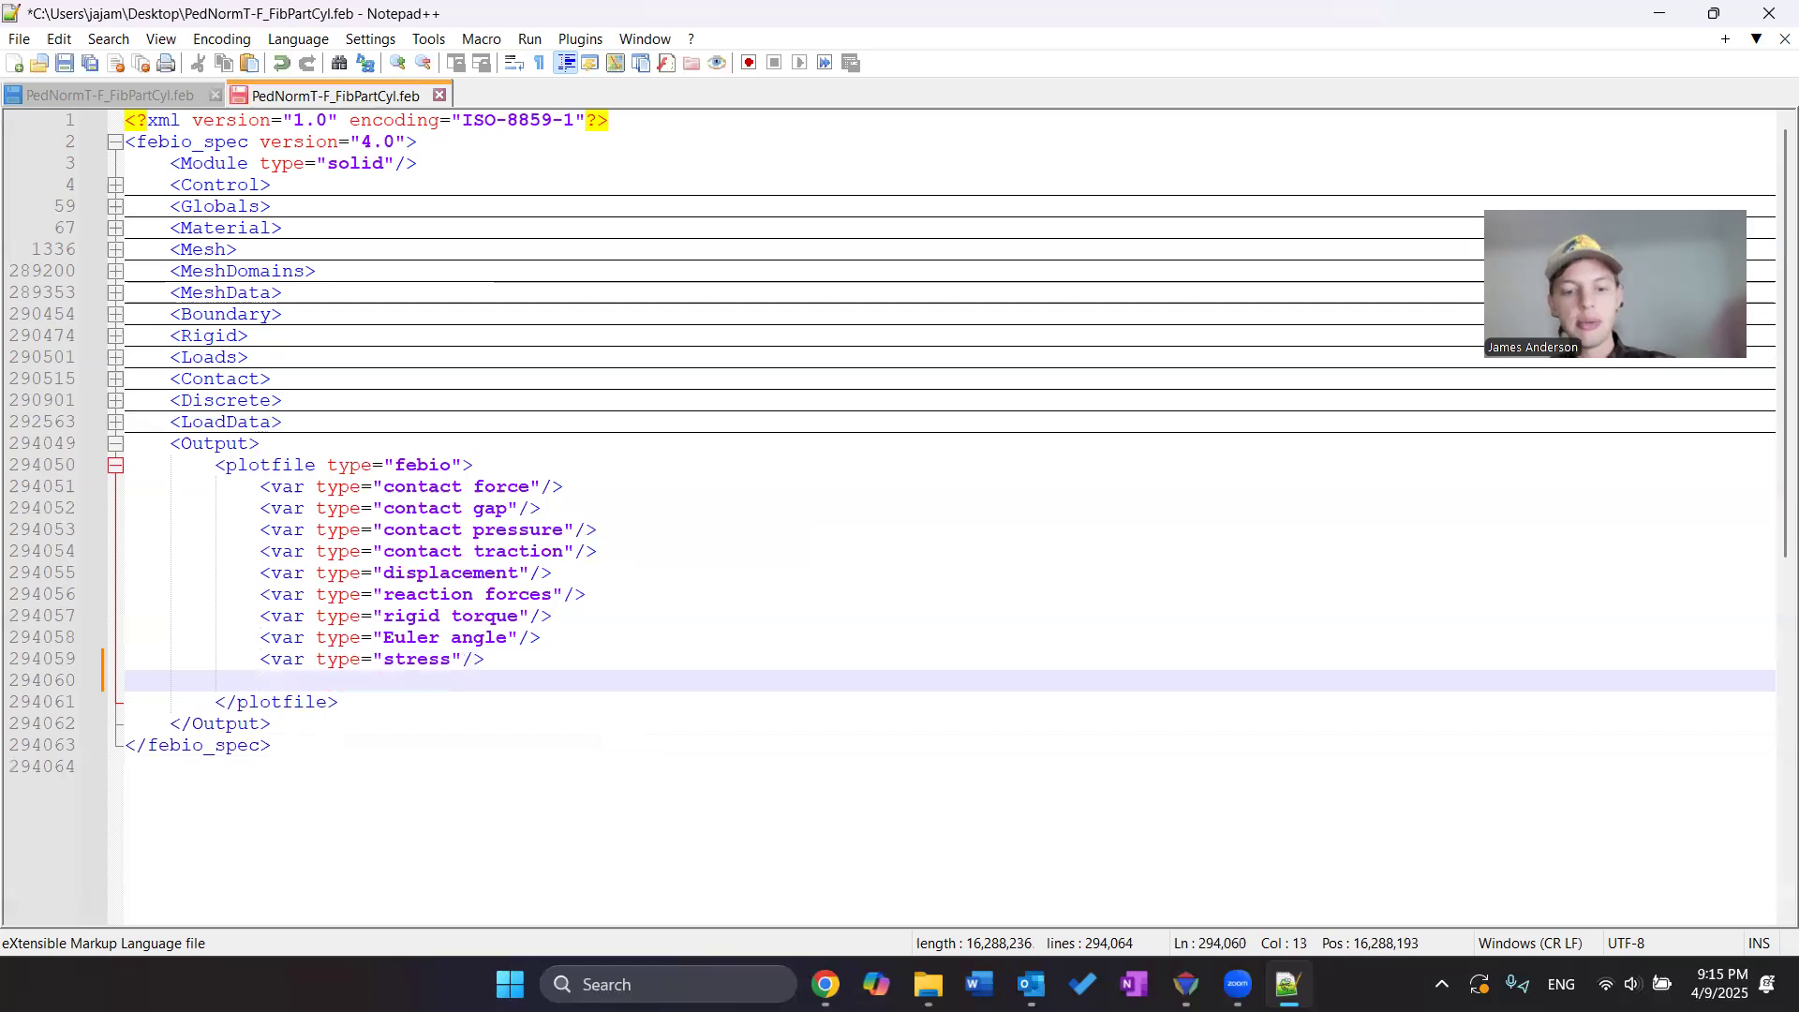
text(fiber stretch['solid[1]']=fiber stretch 1)
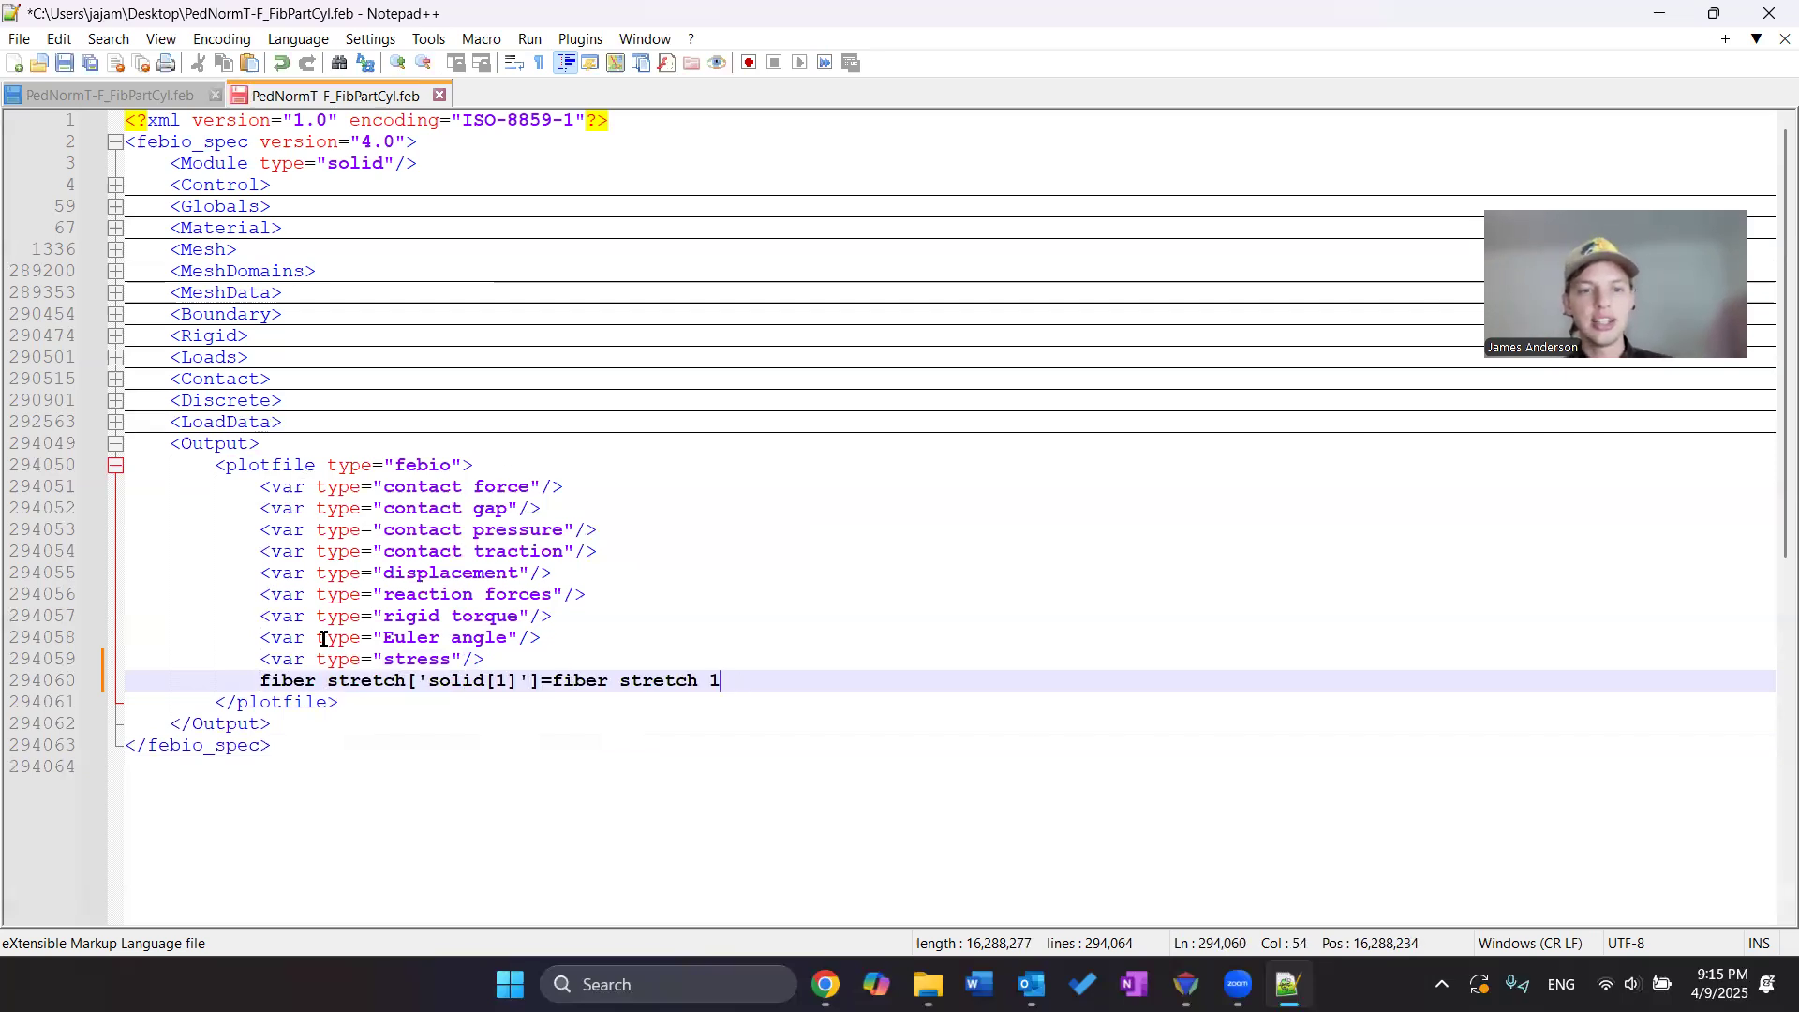
click(258, 681)
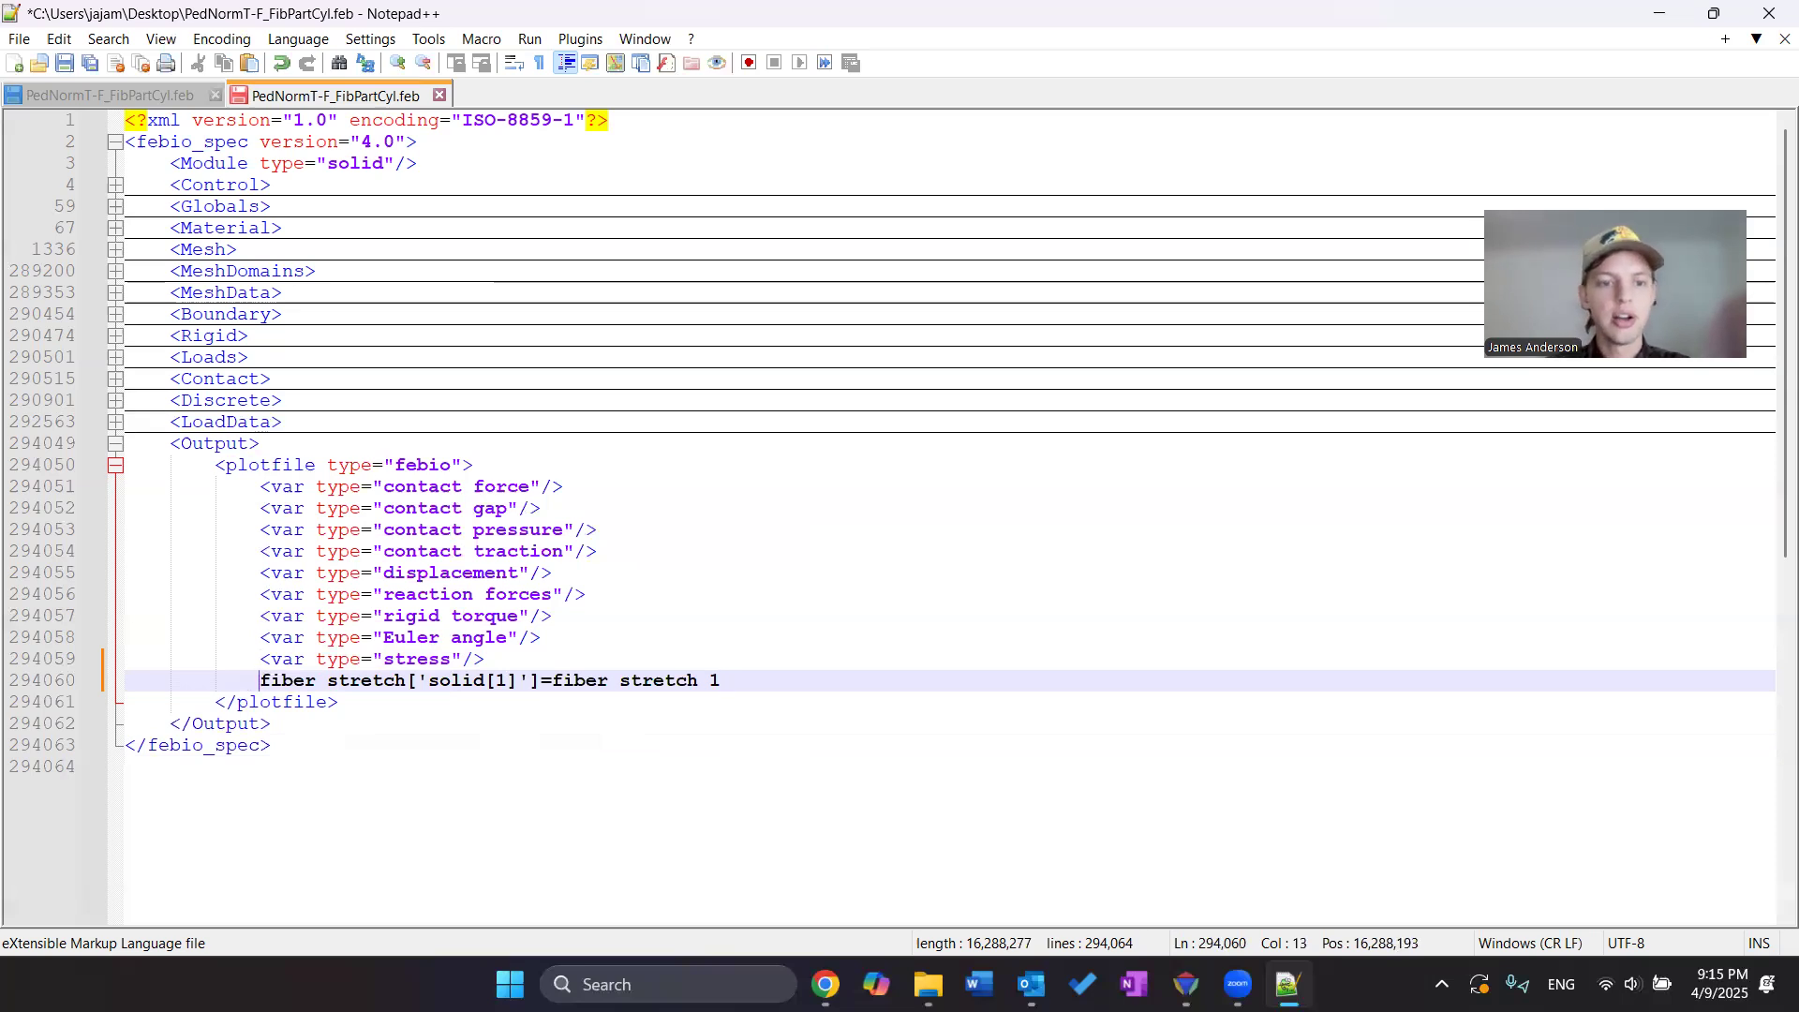
text(<var type)
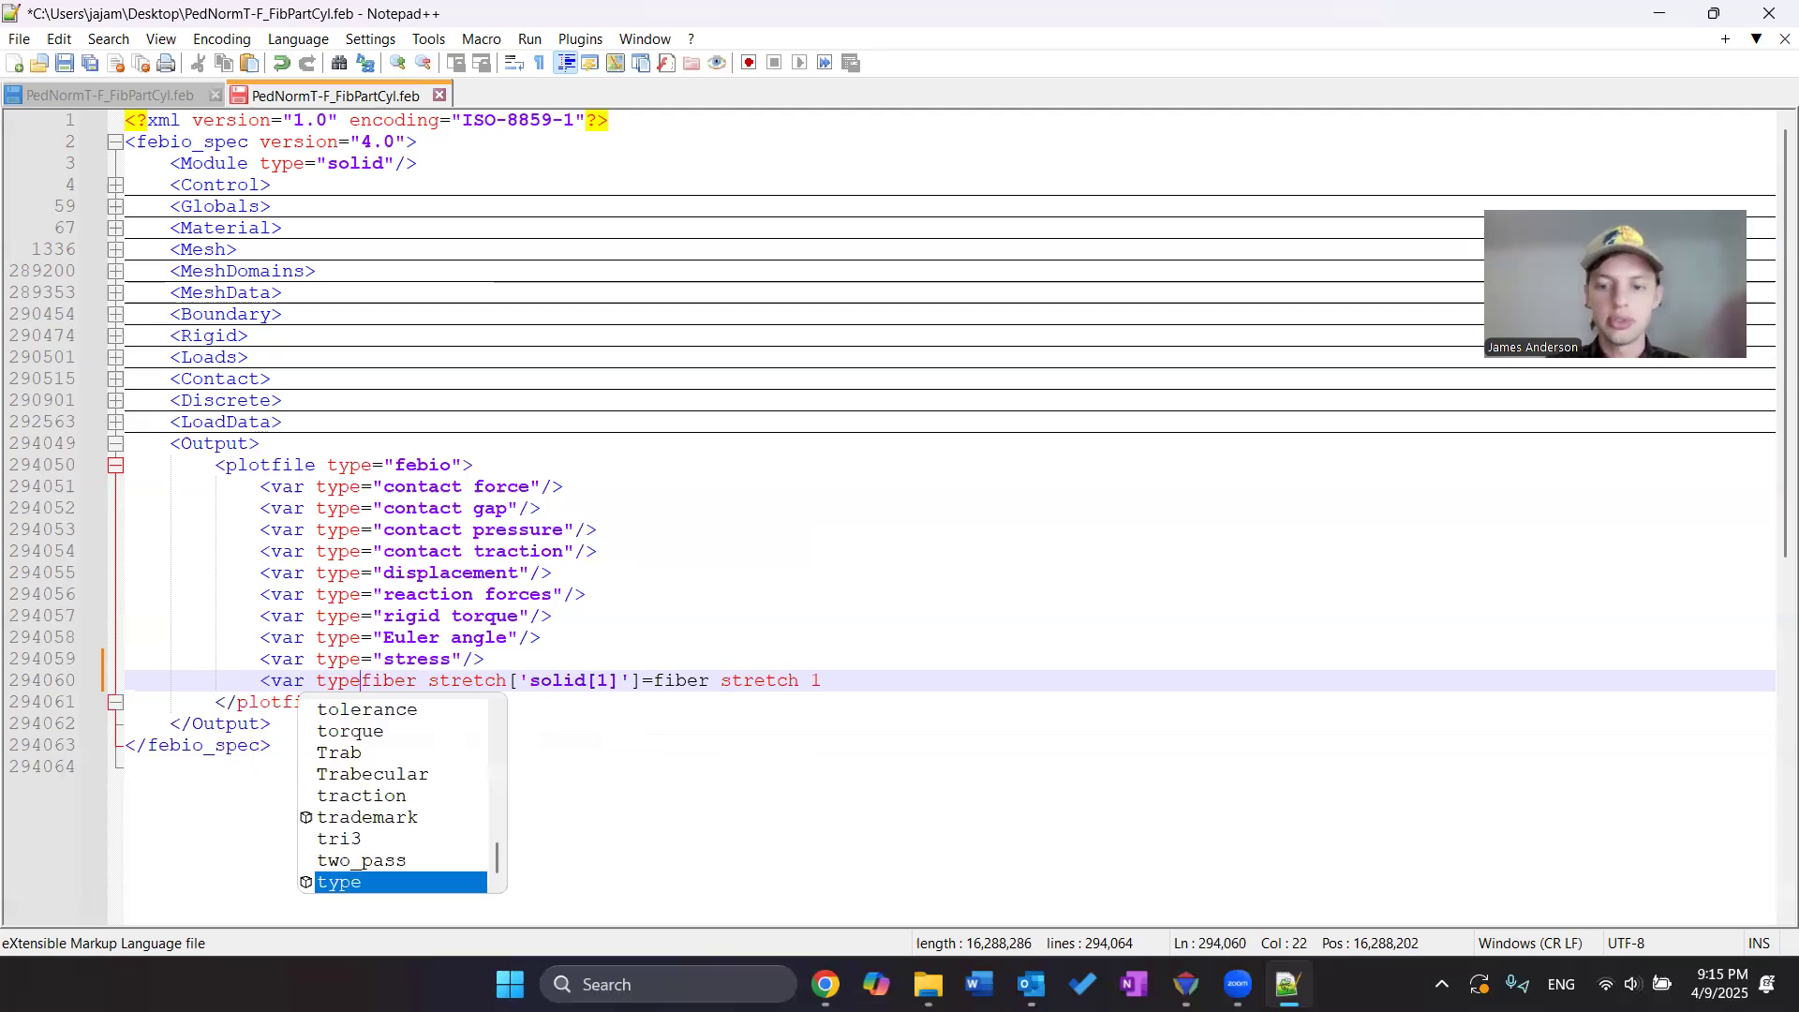
text(=)
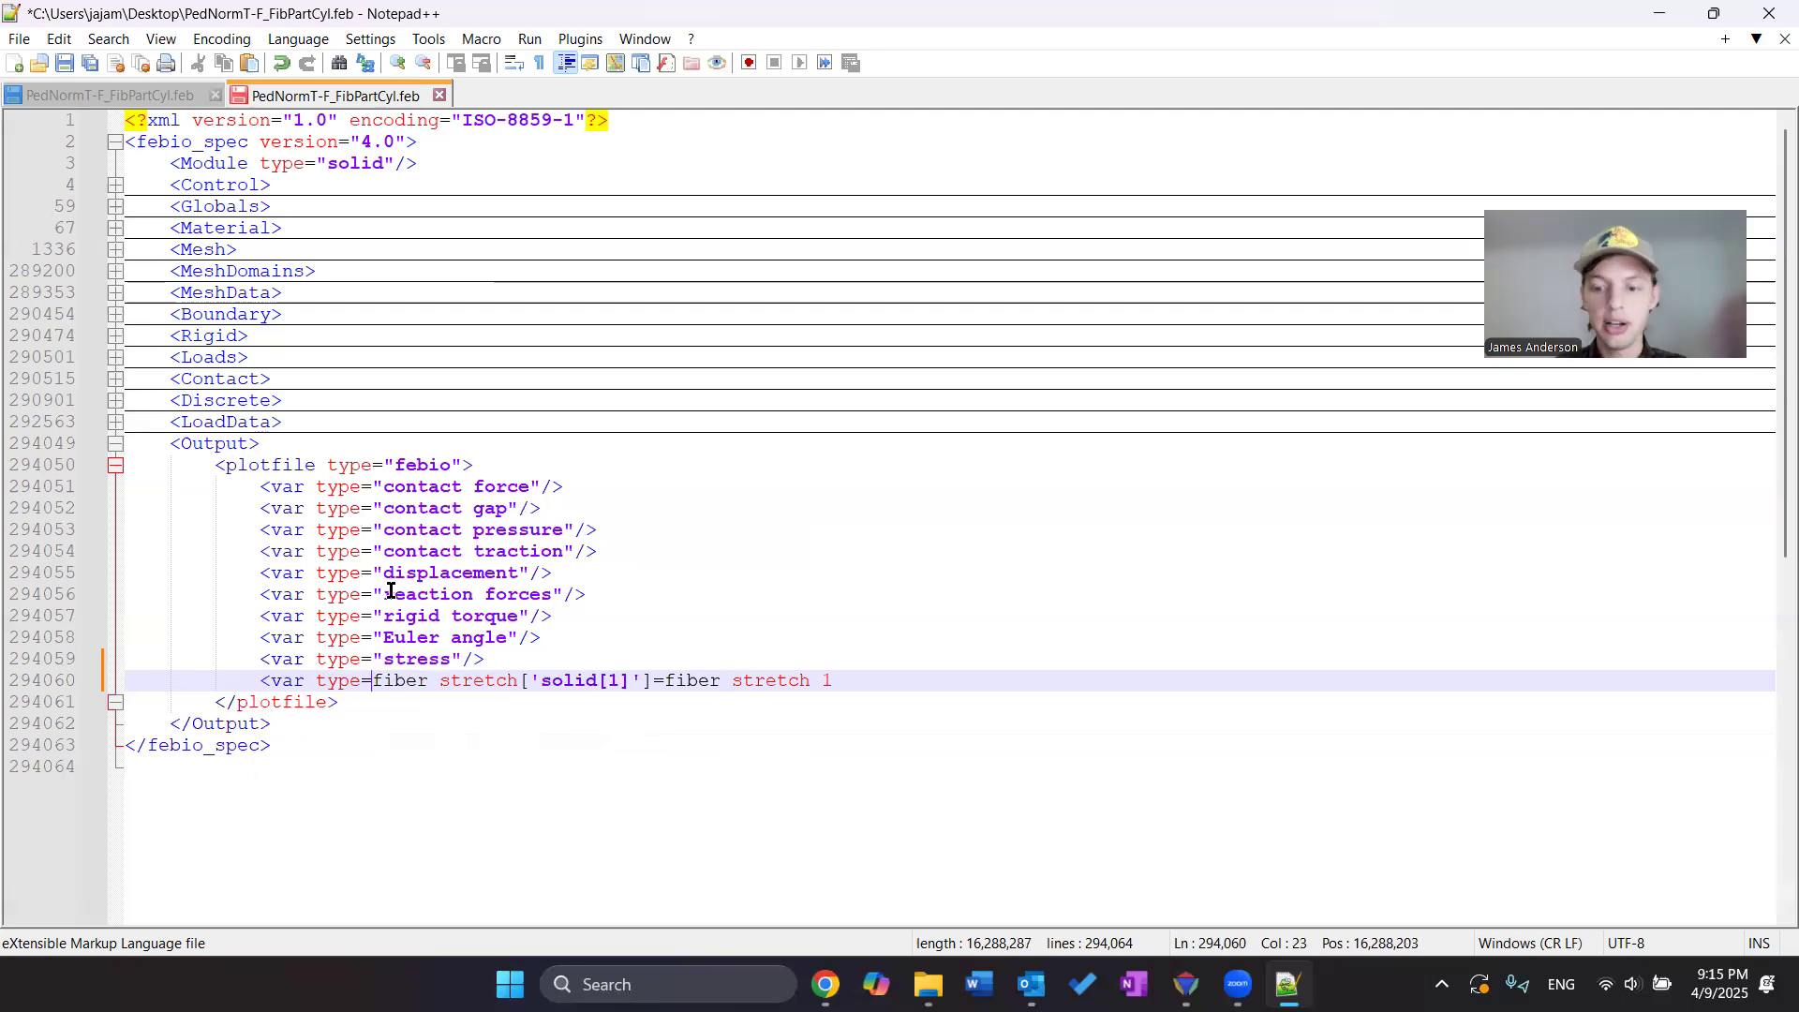
text(")
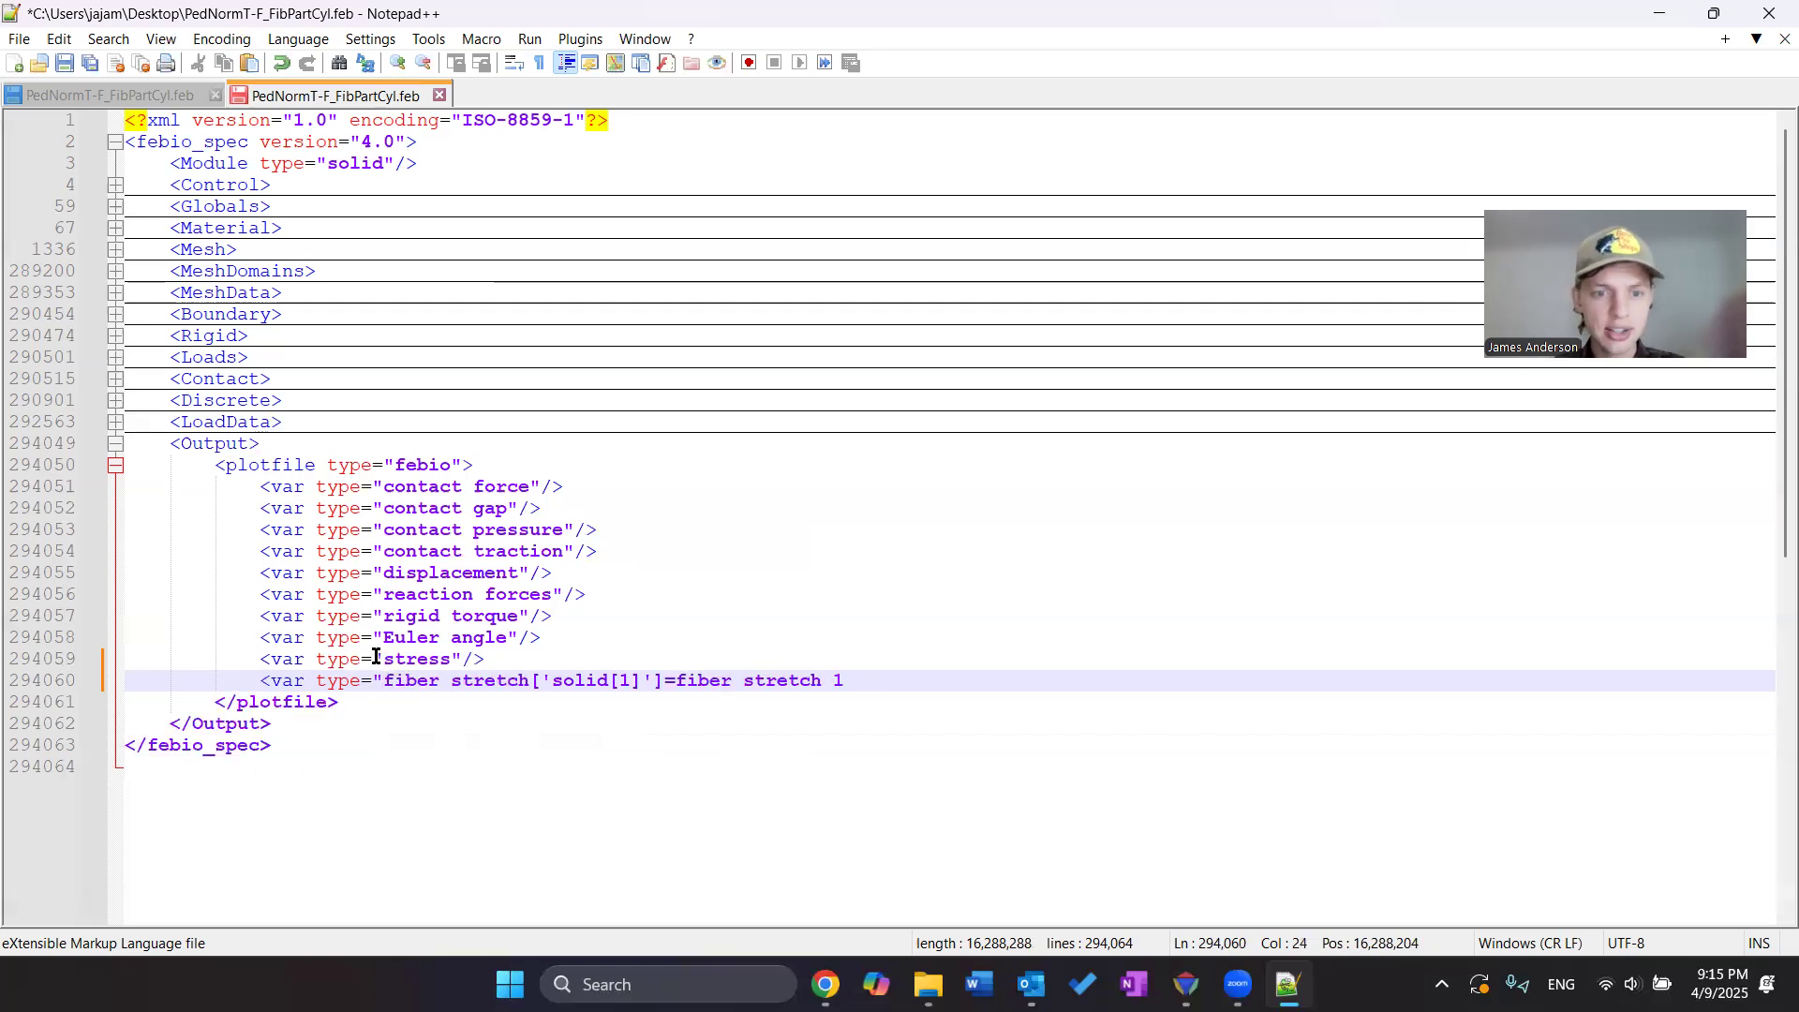
click(867, 673)
text("/)
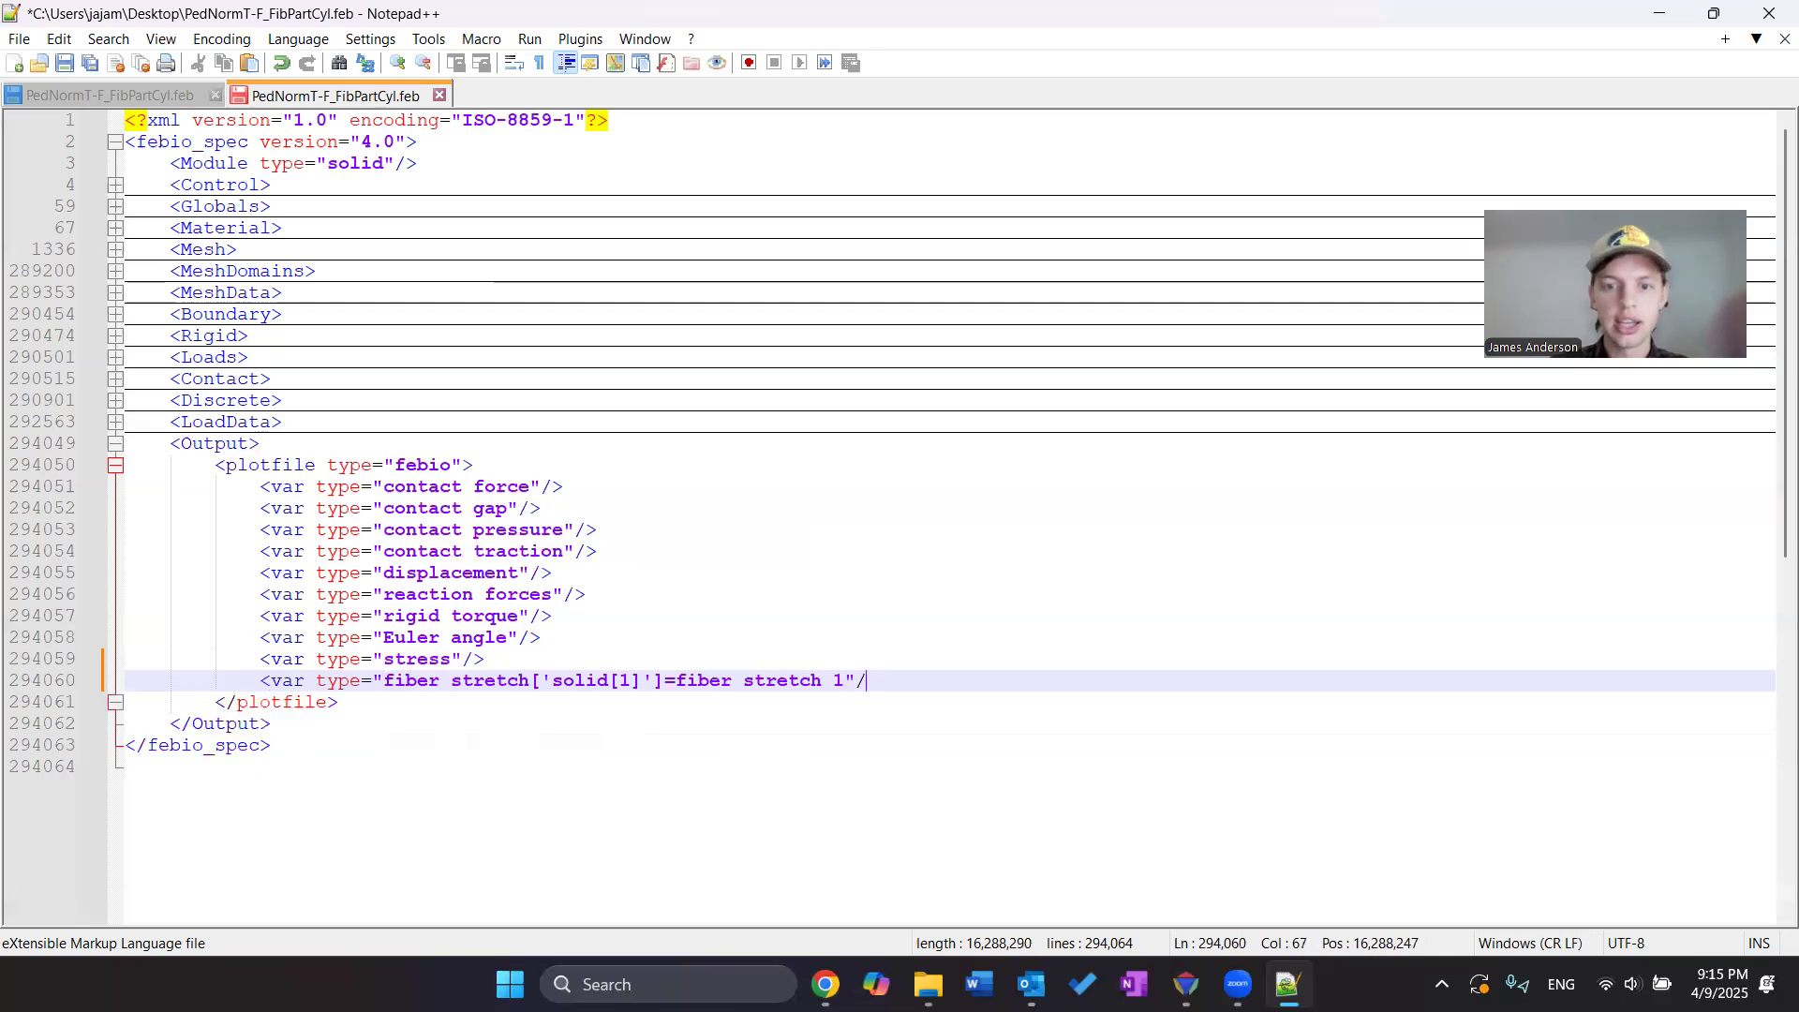
text(>)
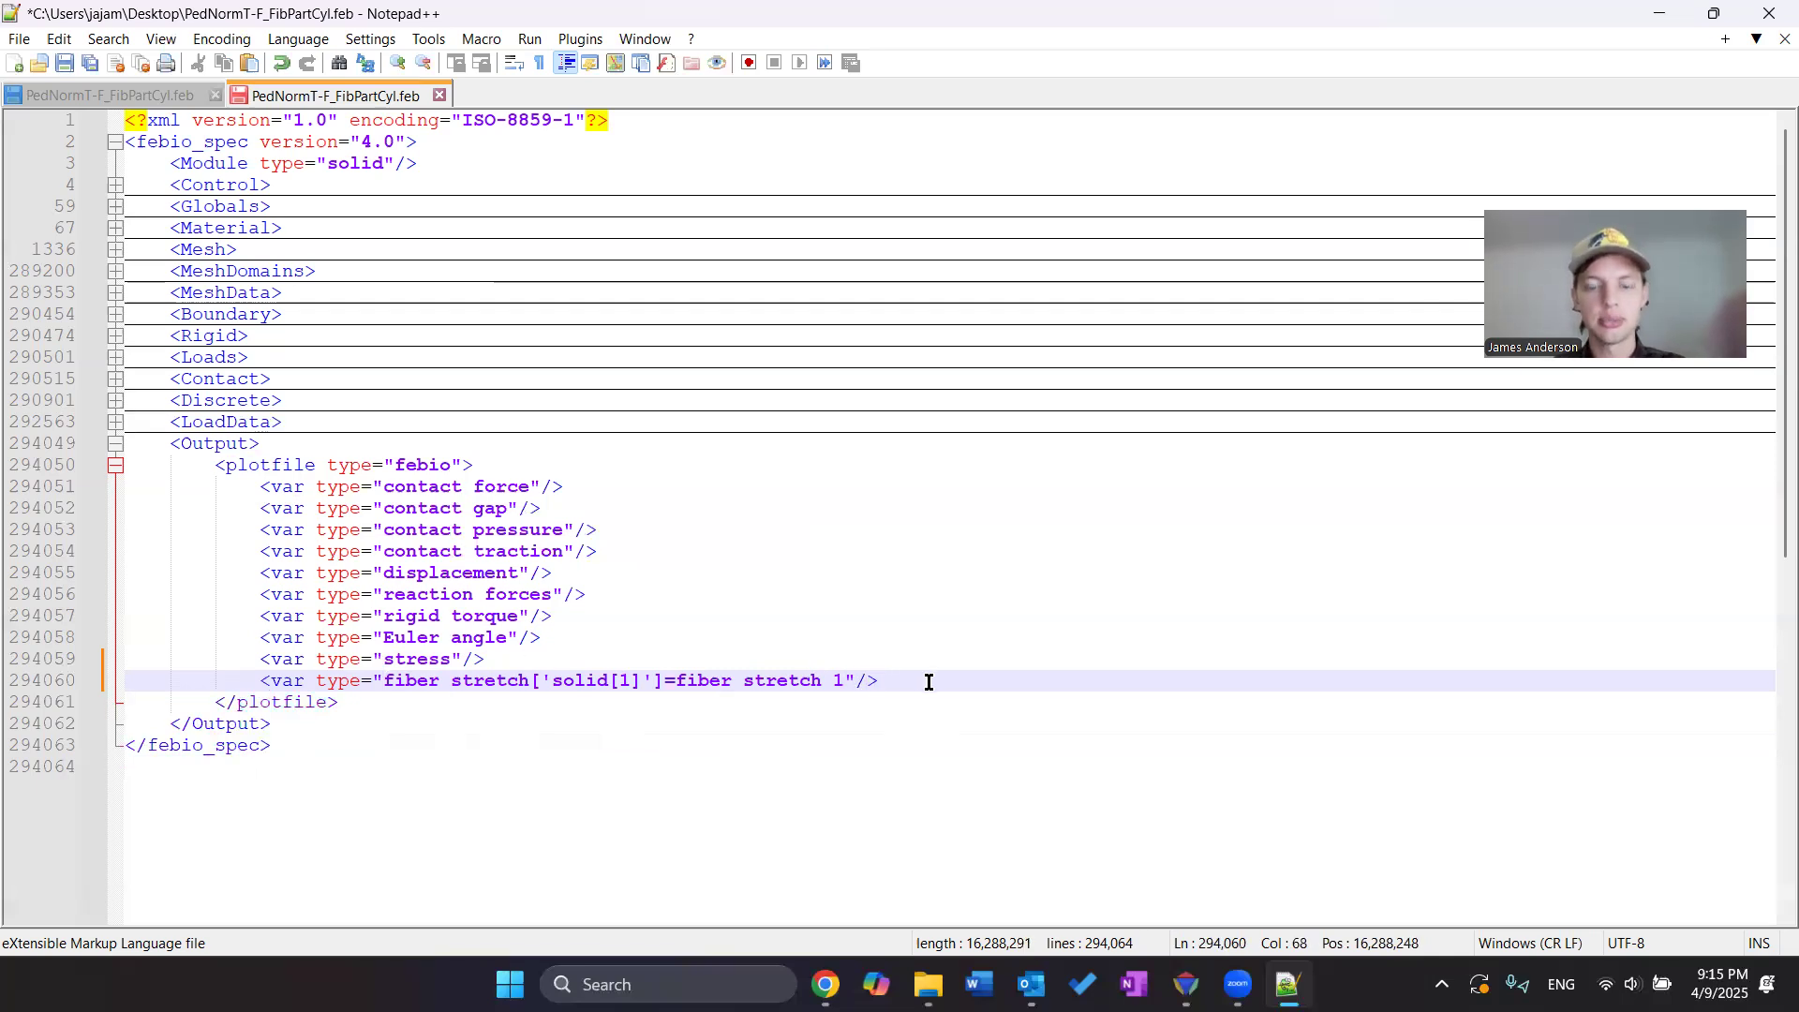
Add a second plotfile variable line: <var type="fiber stretch['solid[2]']=fiber stretch 2"/>
key(Return)
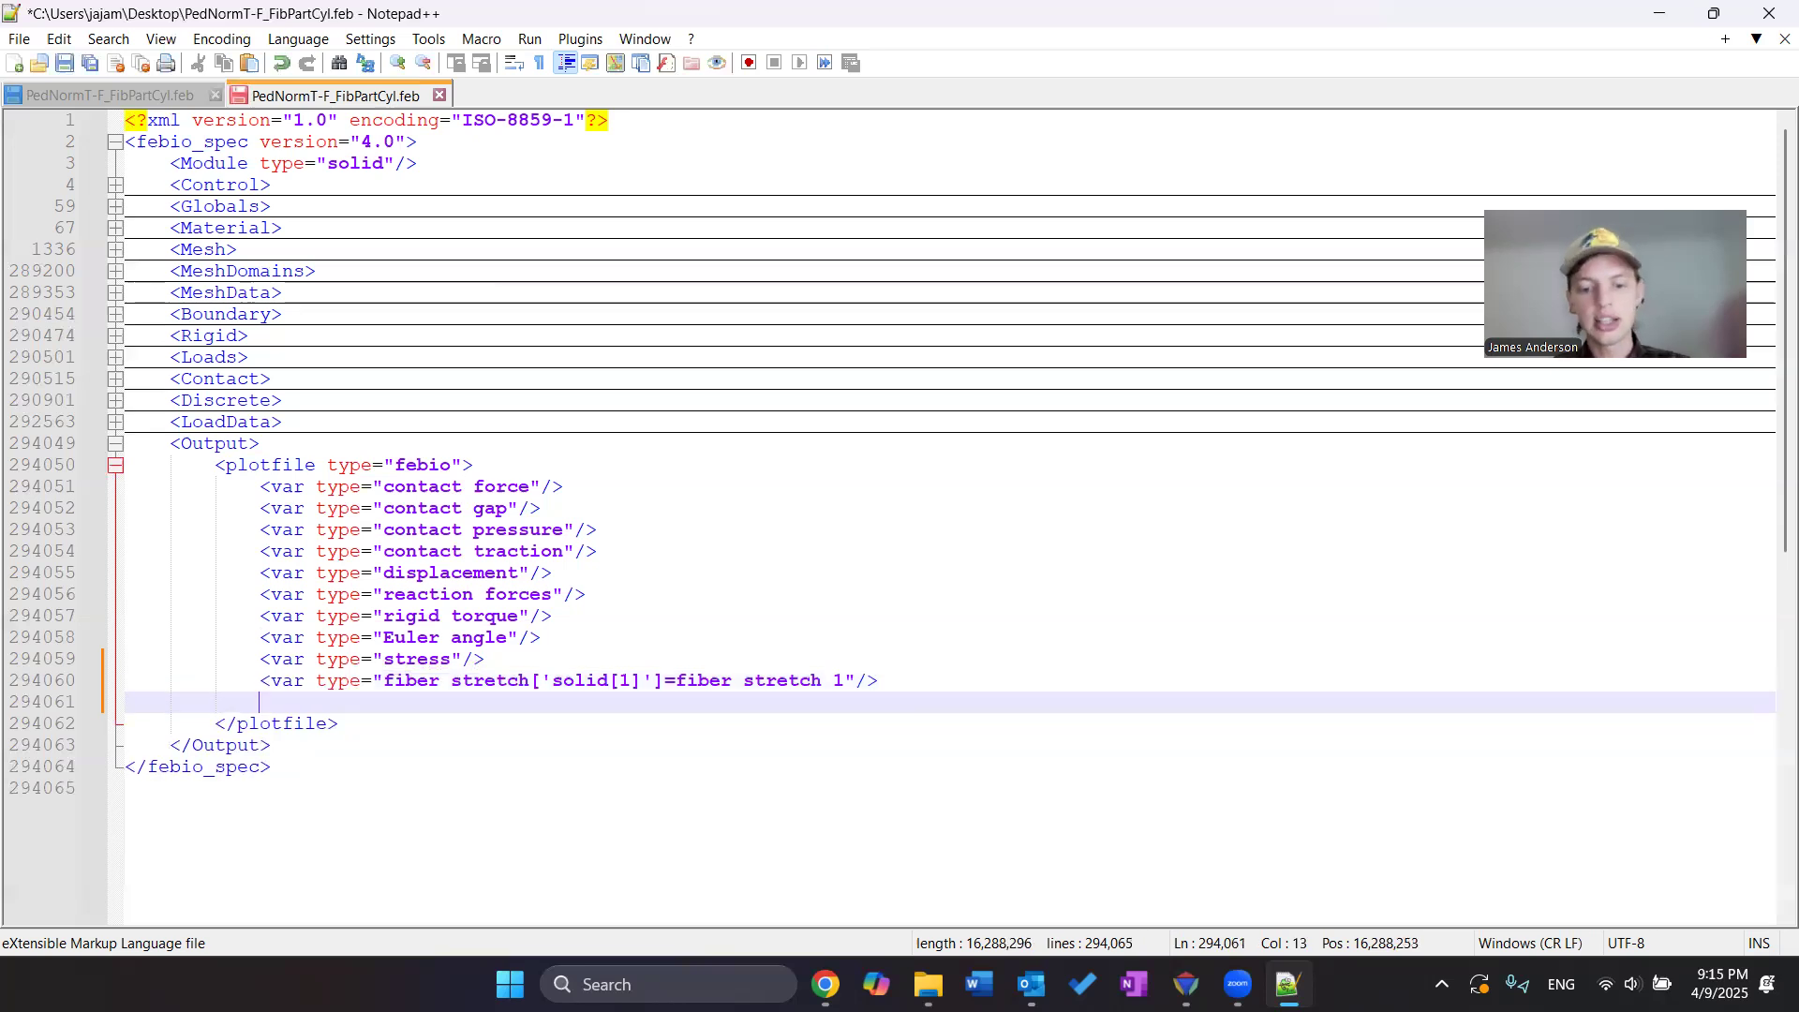
text(<var)
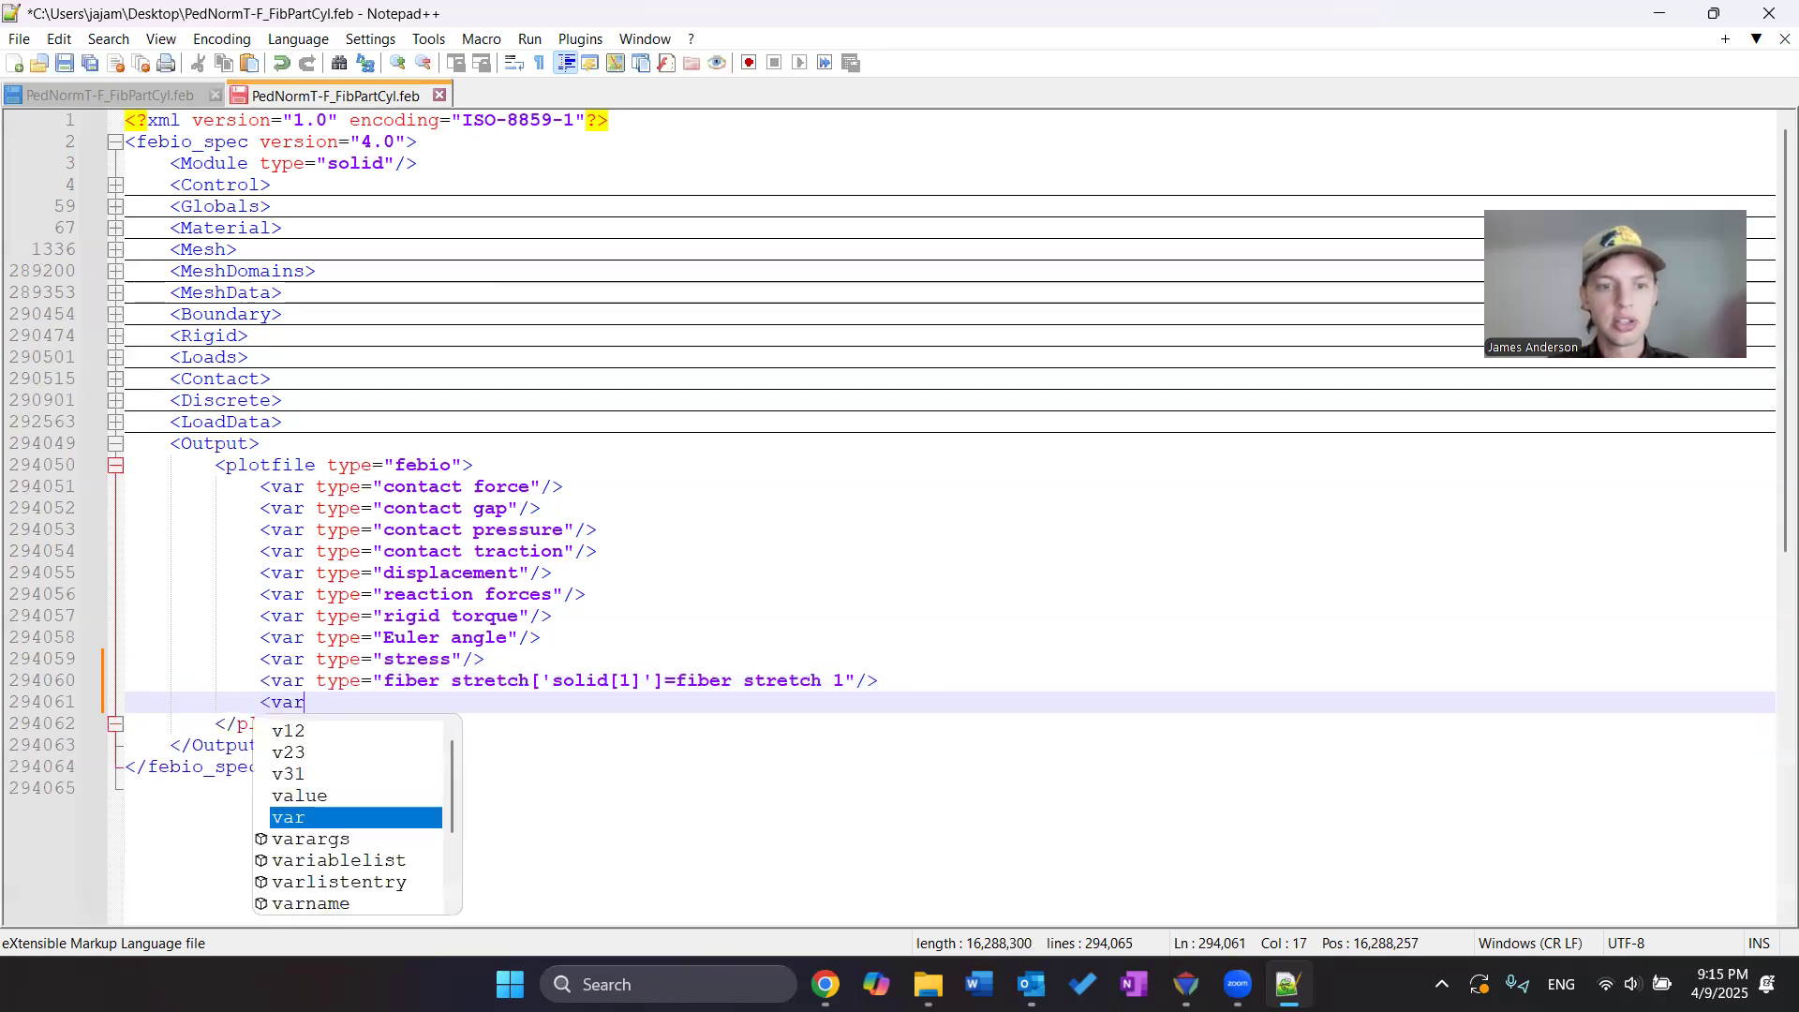
text( type)
key(BackSpace)
key(BackSpace)
key(BackSpace)
text(ype=")
text(fiber stretch['solid[1]']=fiber stretch 1)
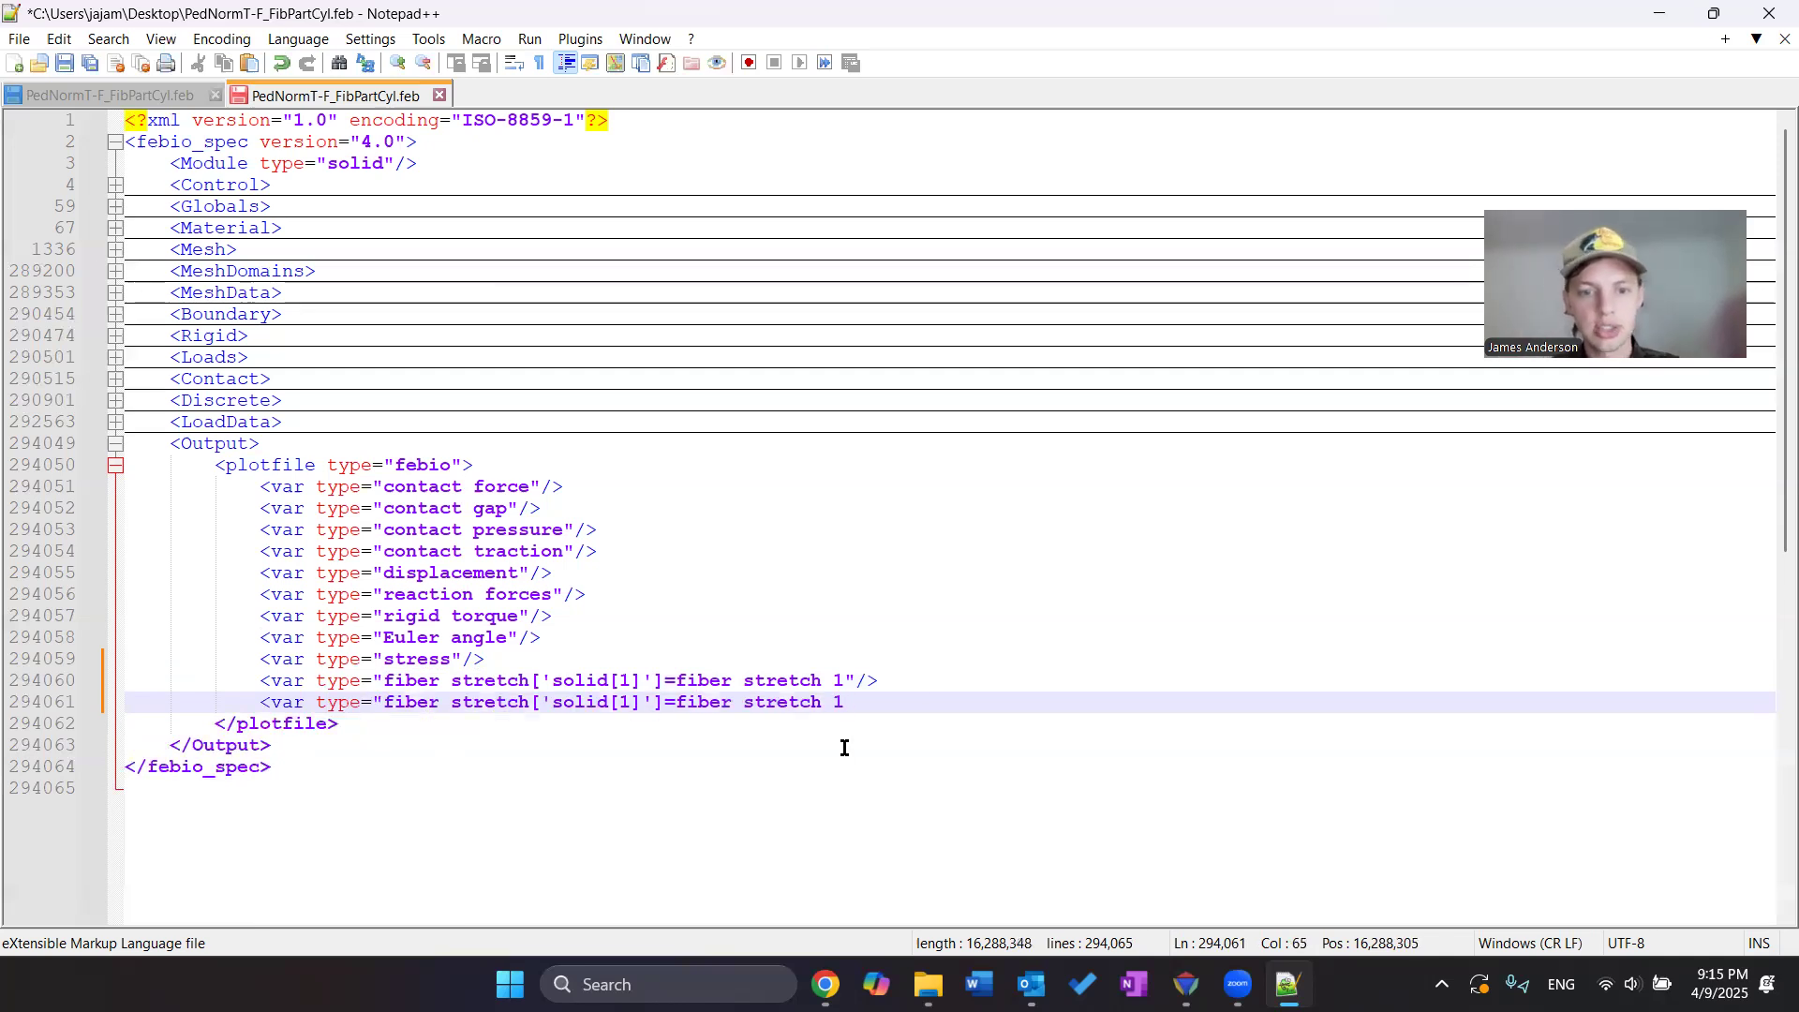
double_click(631, 703)
text(2)
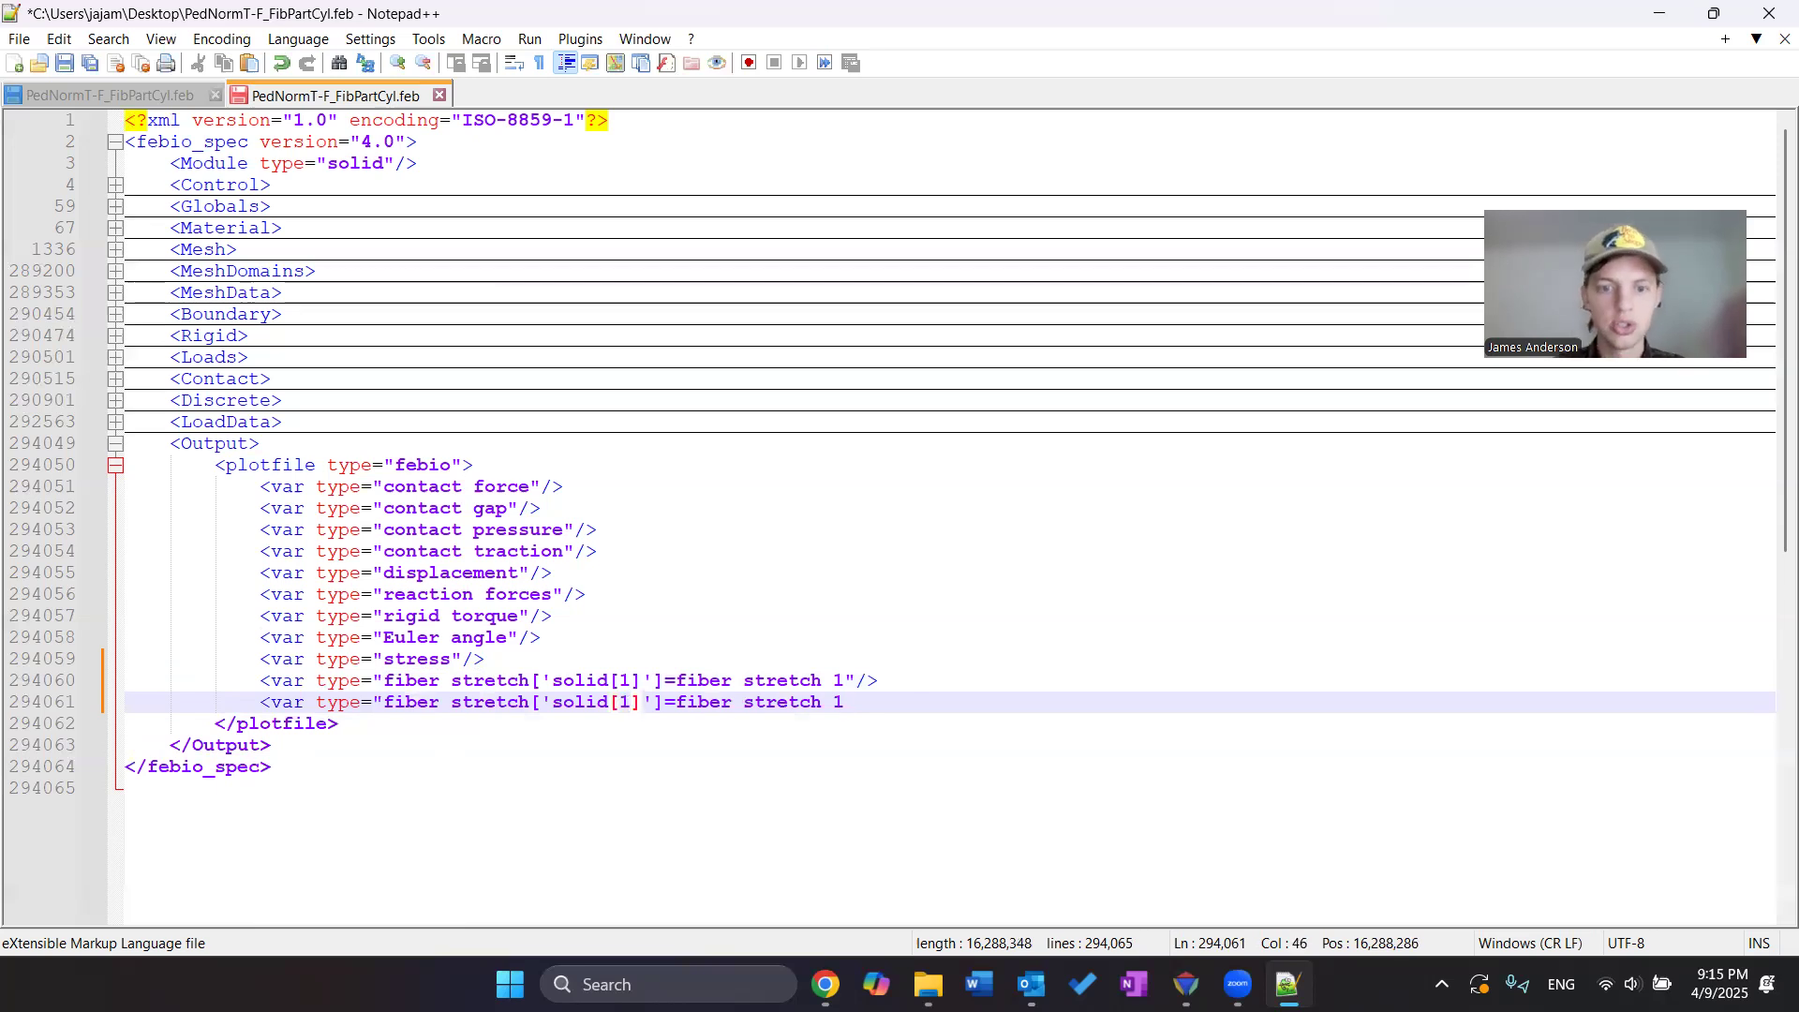
click(840, 702)
key(BackSpace)
text(2")
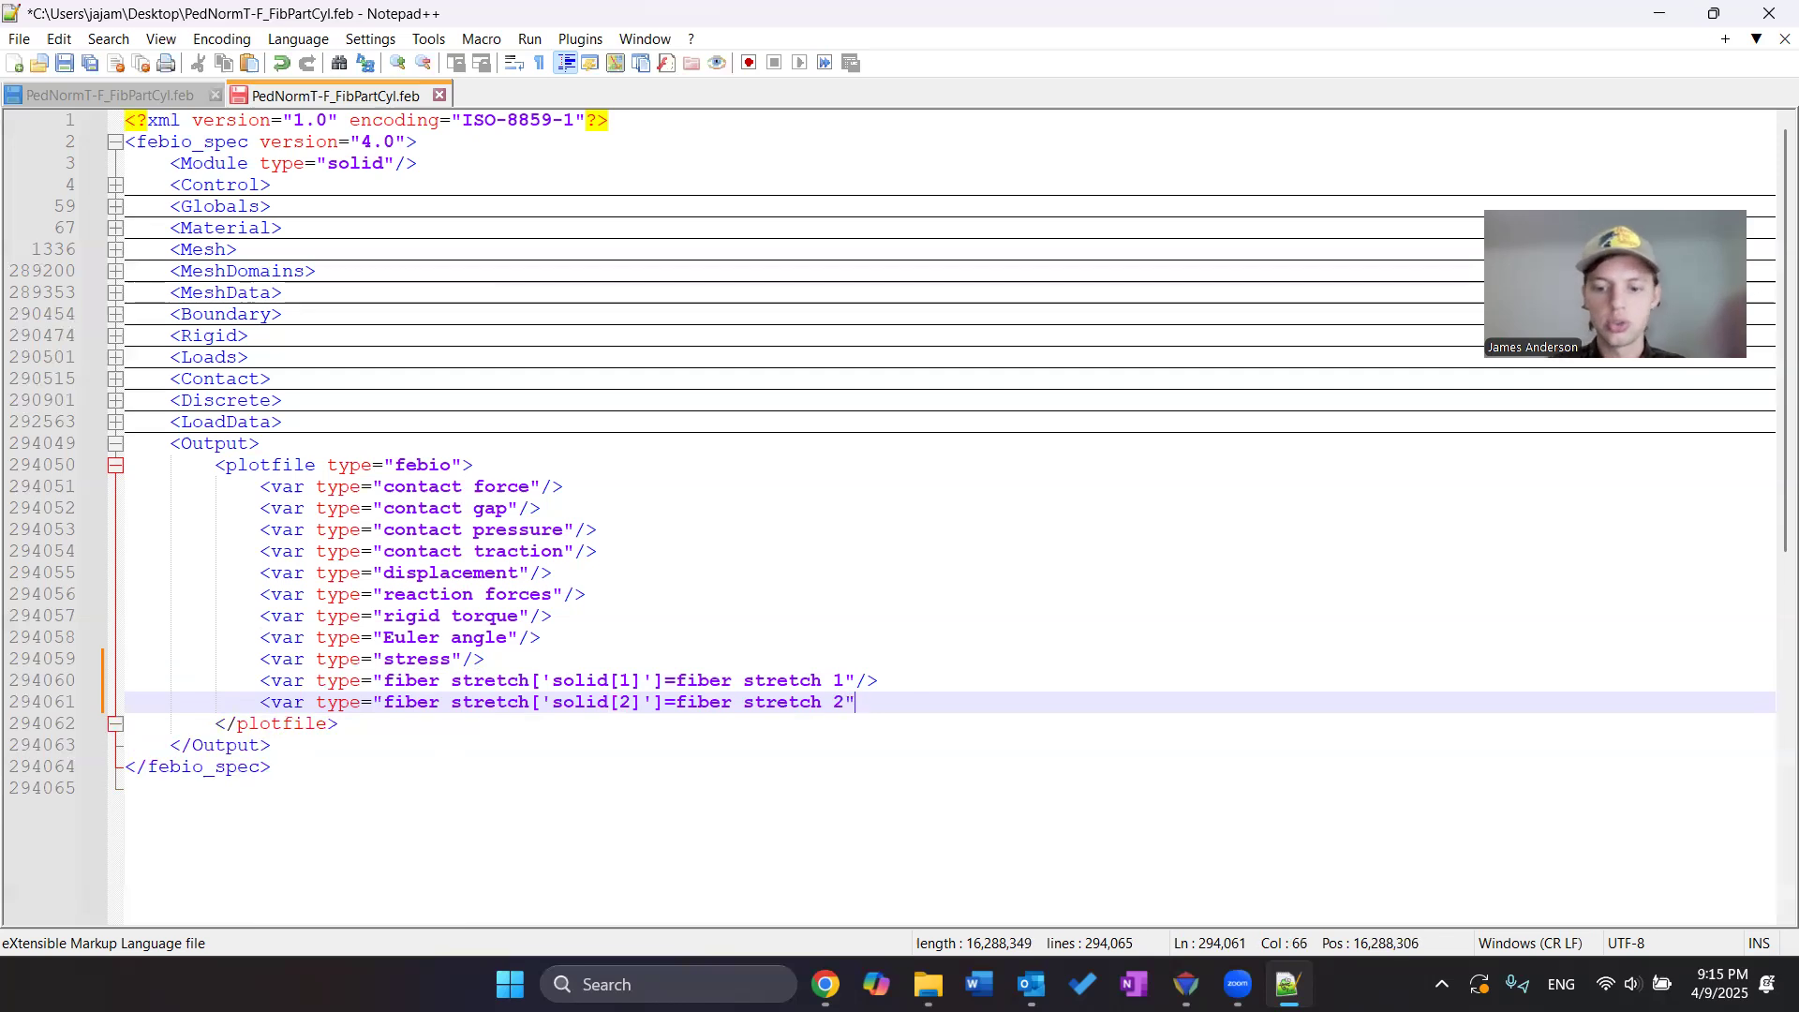
text(/>)
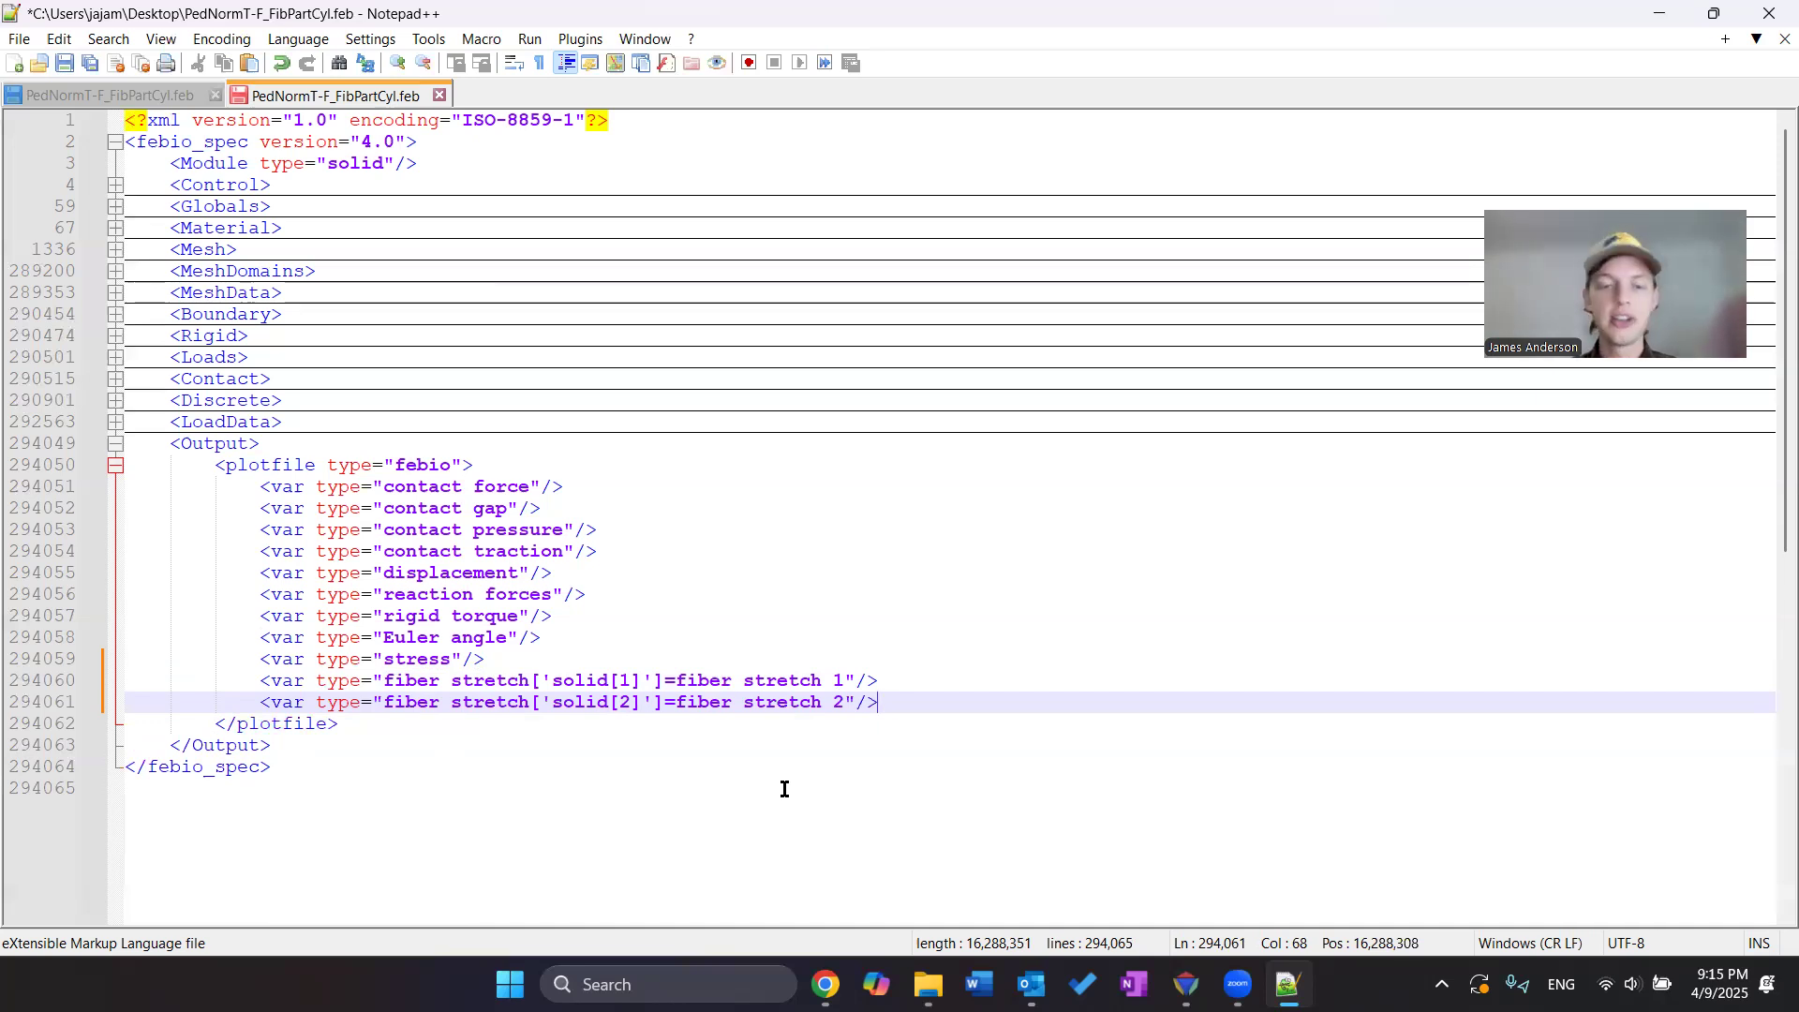
Save the .feb file and switch to FEBio Studio, maximizing its window
key(ctrl+s)
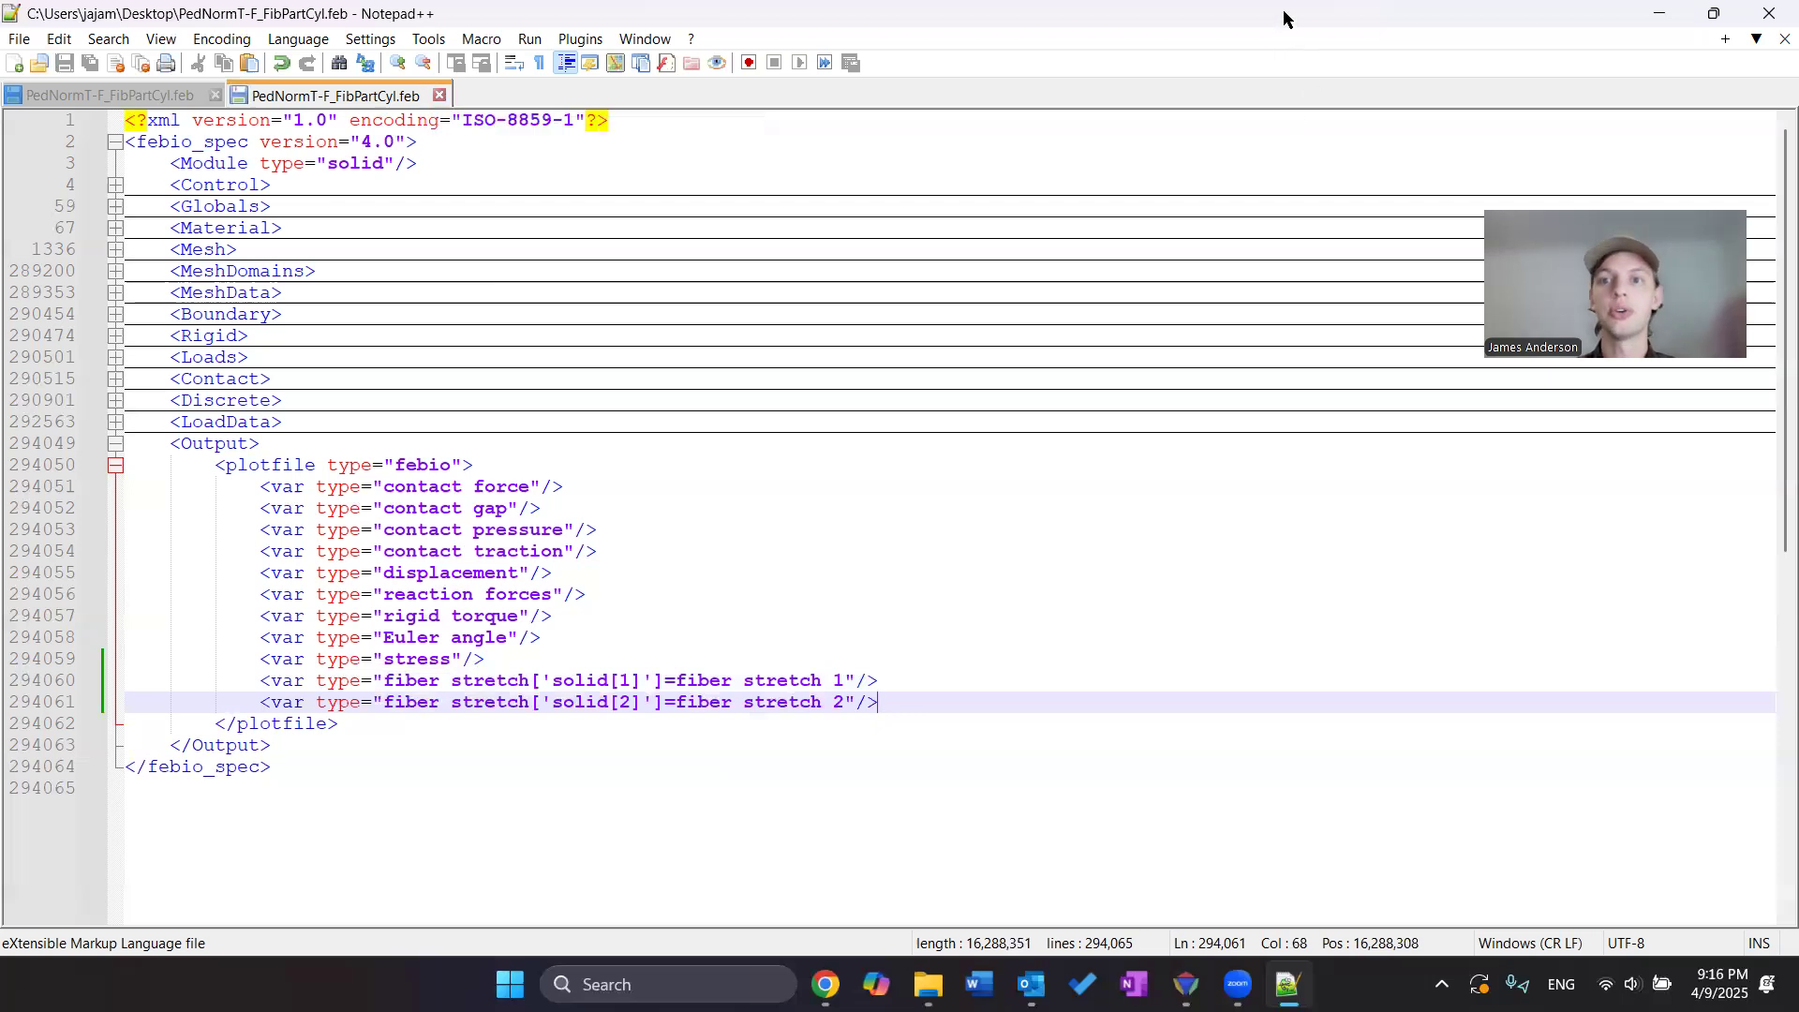
click(1659, 13)
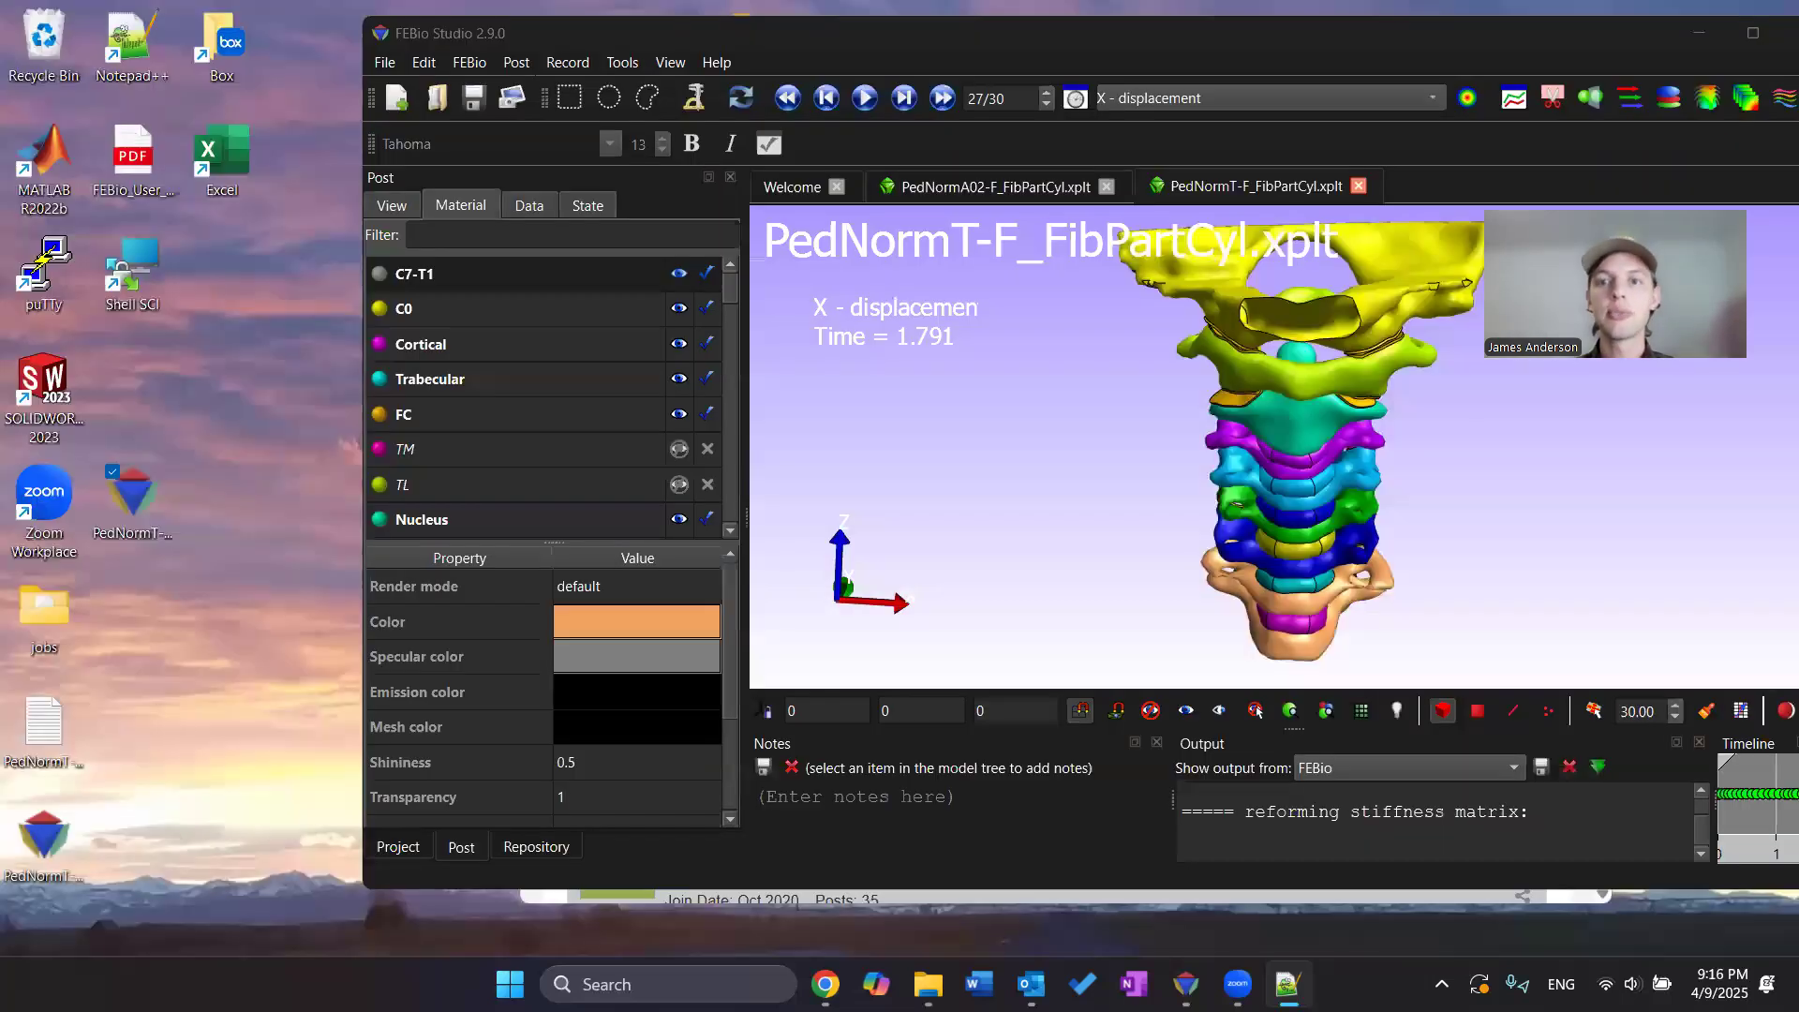
double_click(1450, 47)
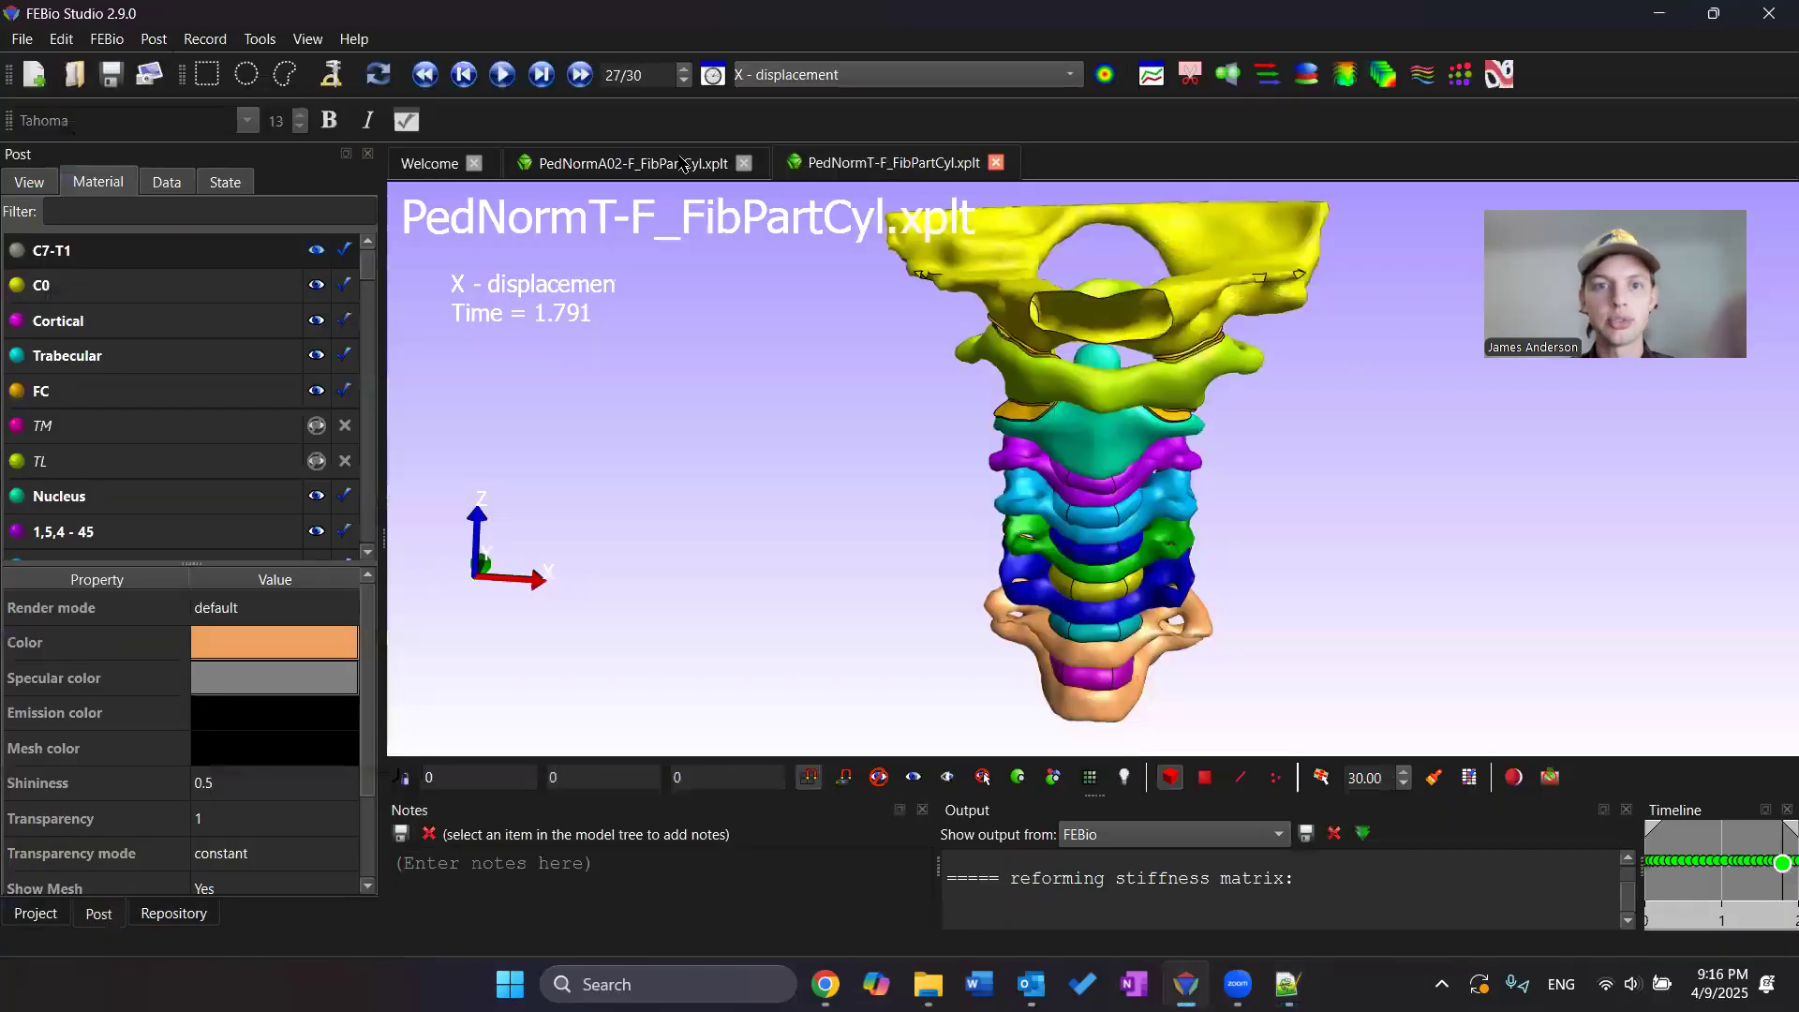
Display the fiber stretch result on the spine model and rotate the view to inspect it
click(977, 77)
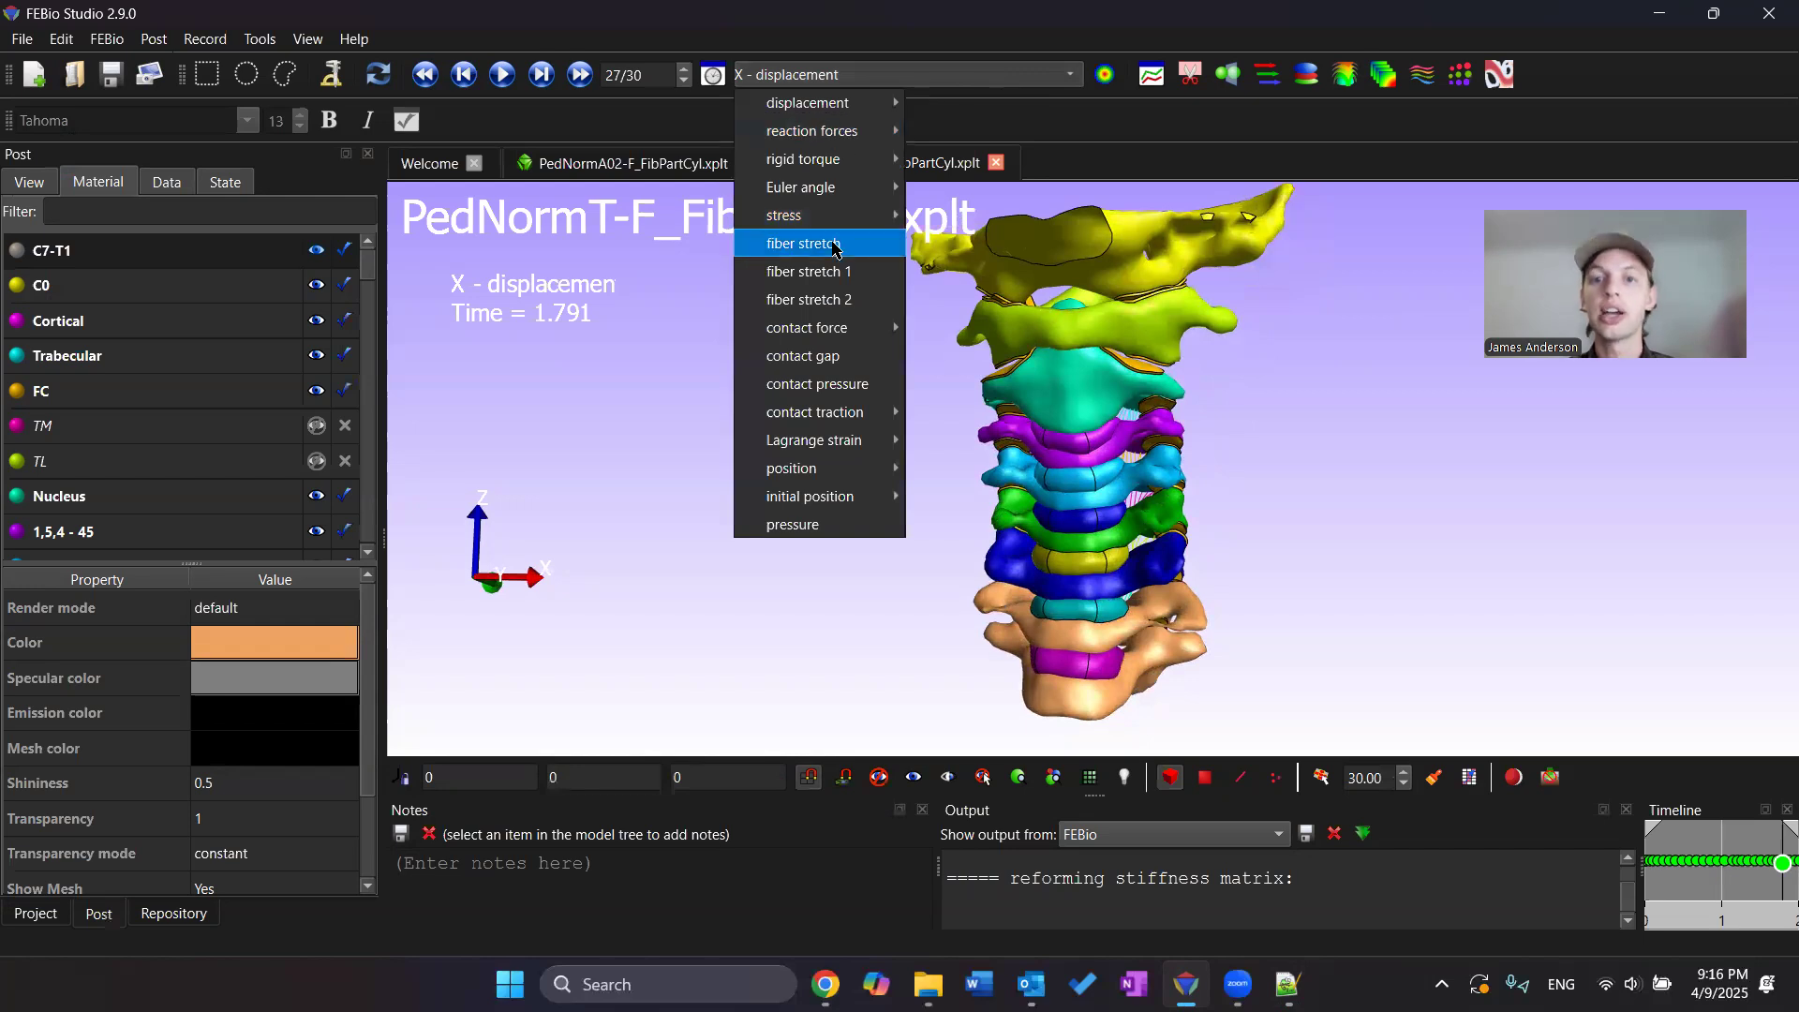
click(835, 247)
drag(1277, 389, 1366, 379)
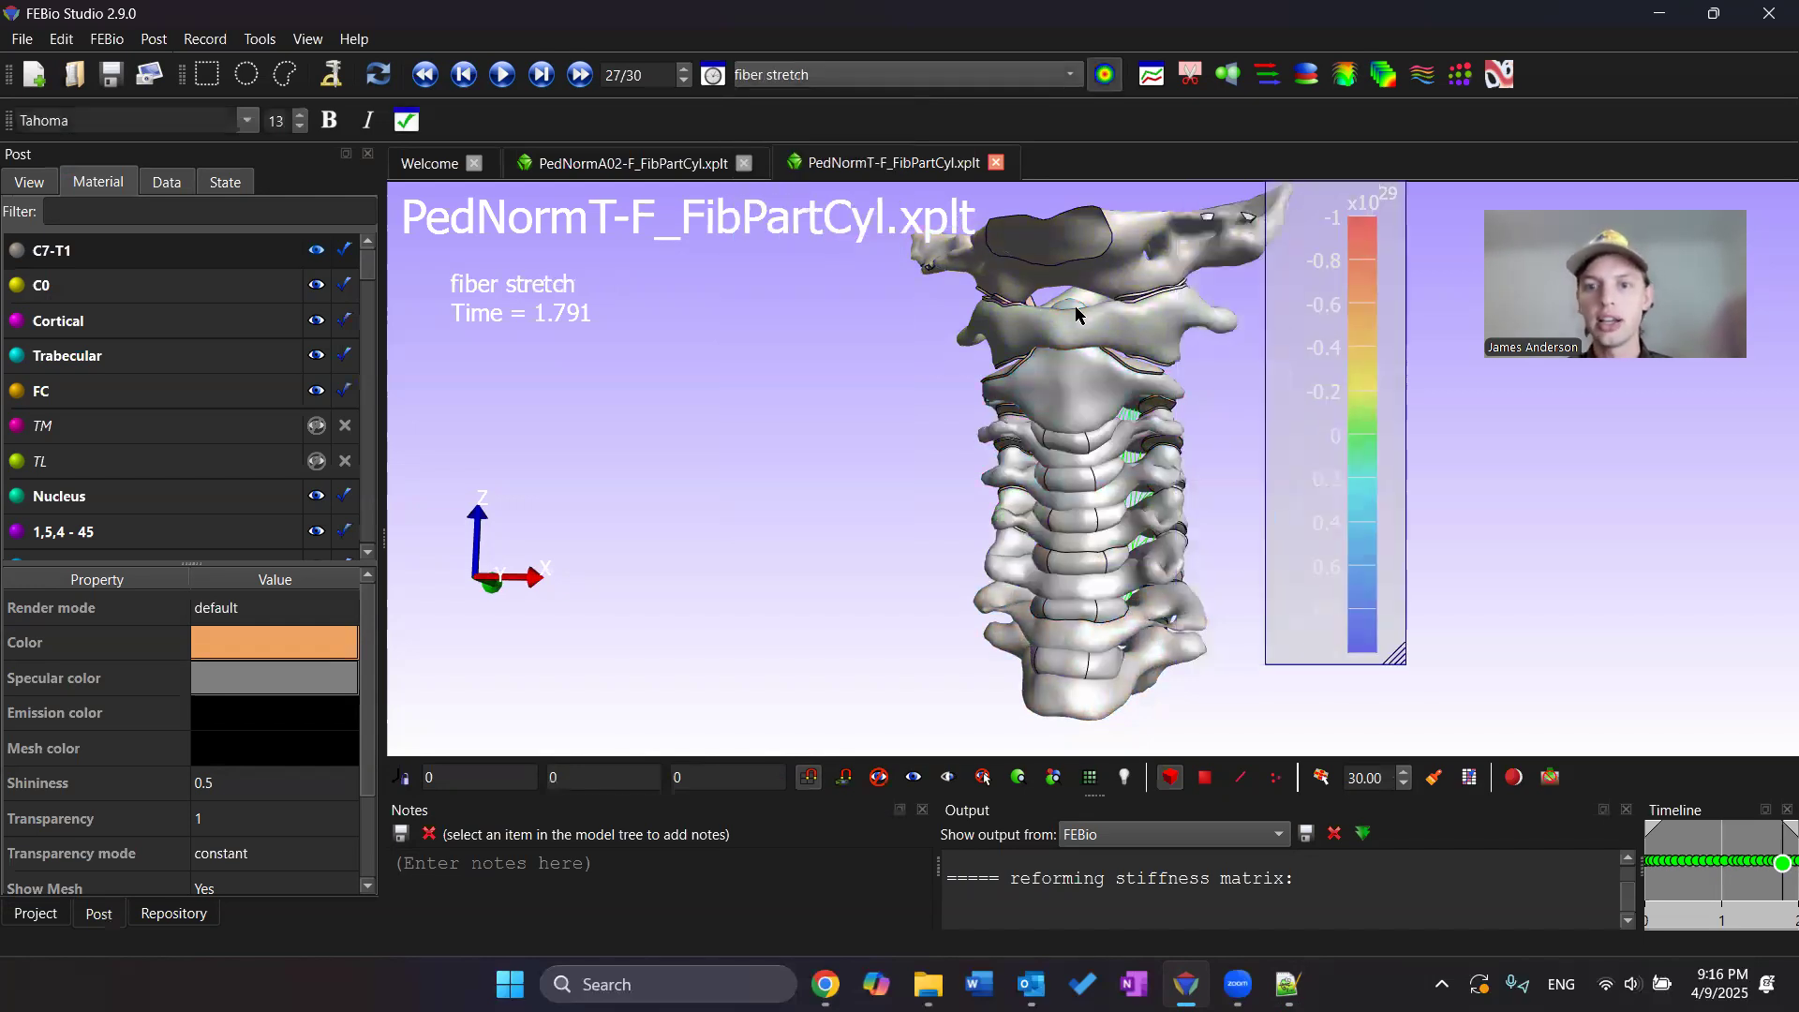
Display fiber stretch 1 and inspect it on the intervertebral discs, repositioning the color legend
click(961, 80)
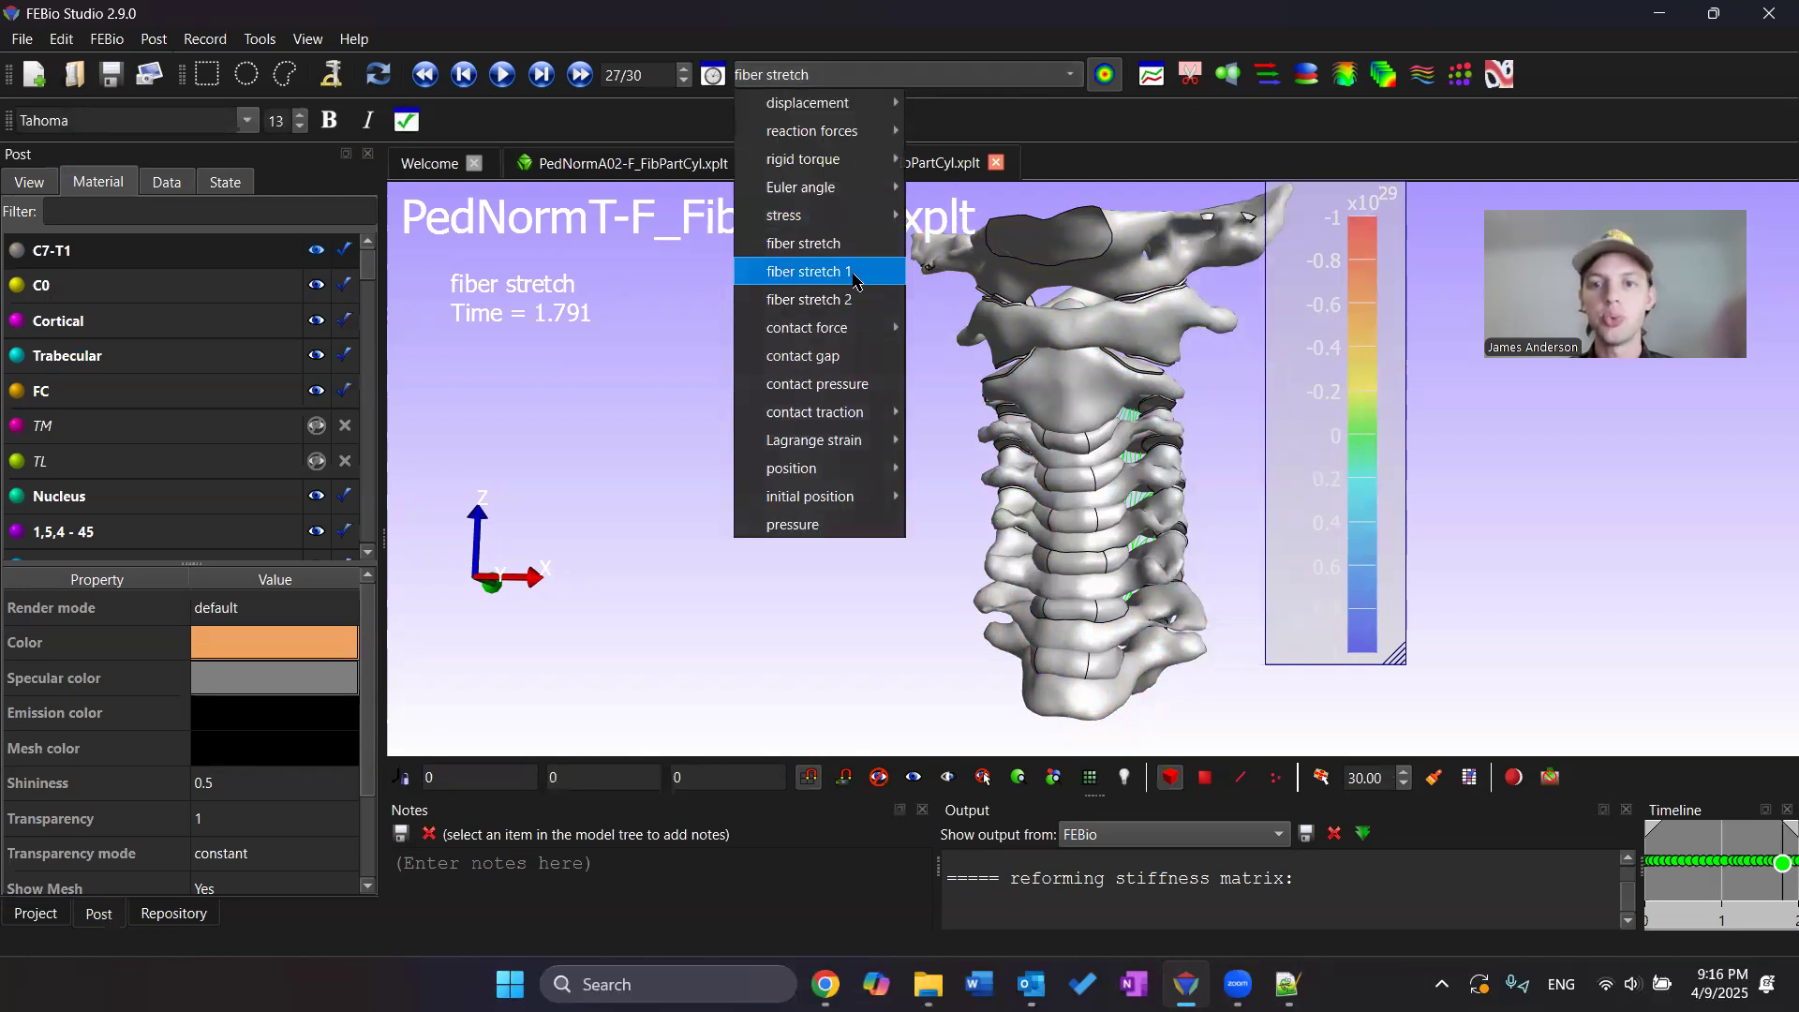
click(855, 273)
scroll(1066, 438, up, 3)
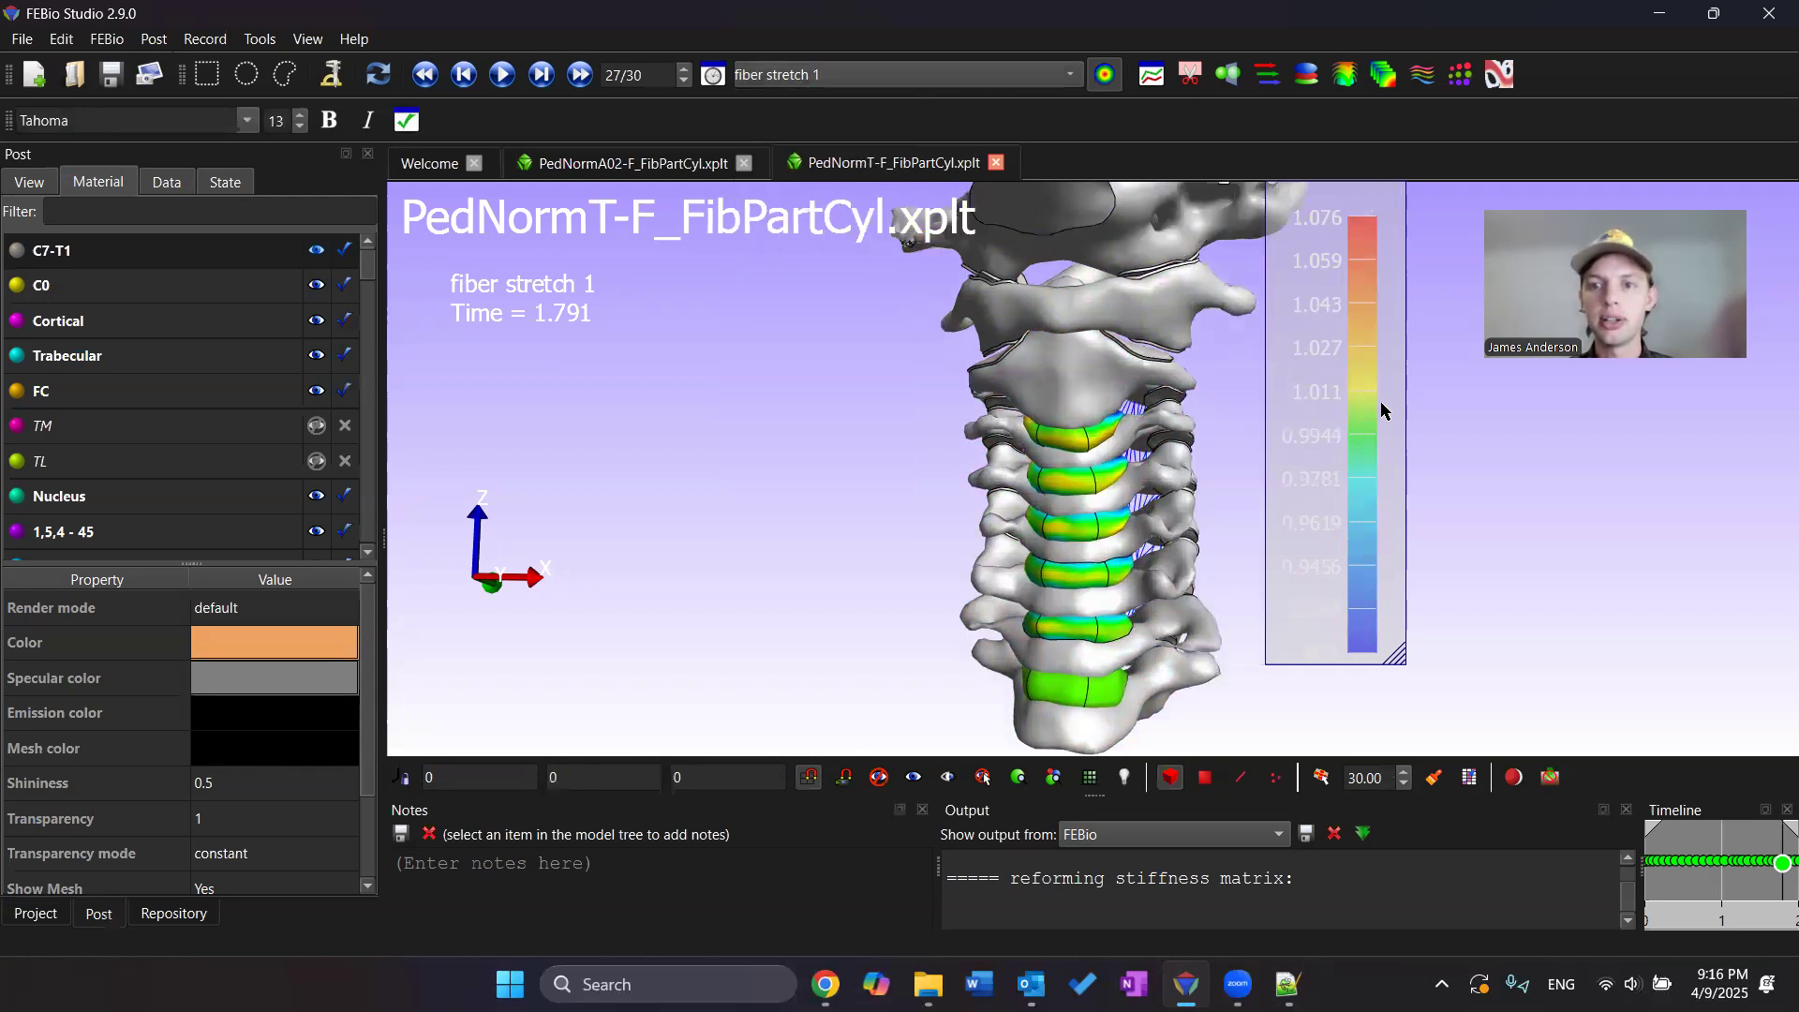
drag(1379, 401, 1445, 405)
scroll(1057, 452, up, 5)
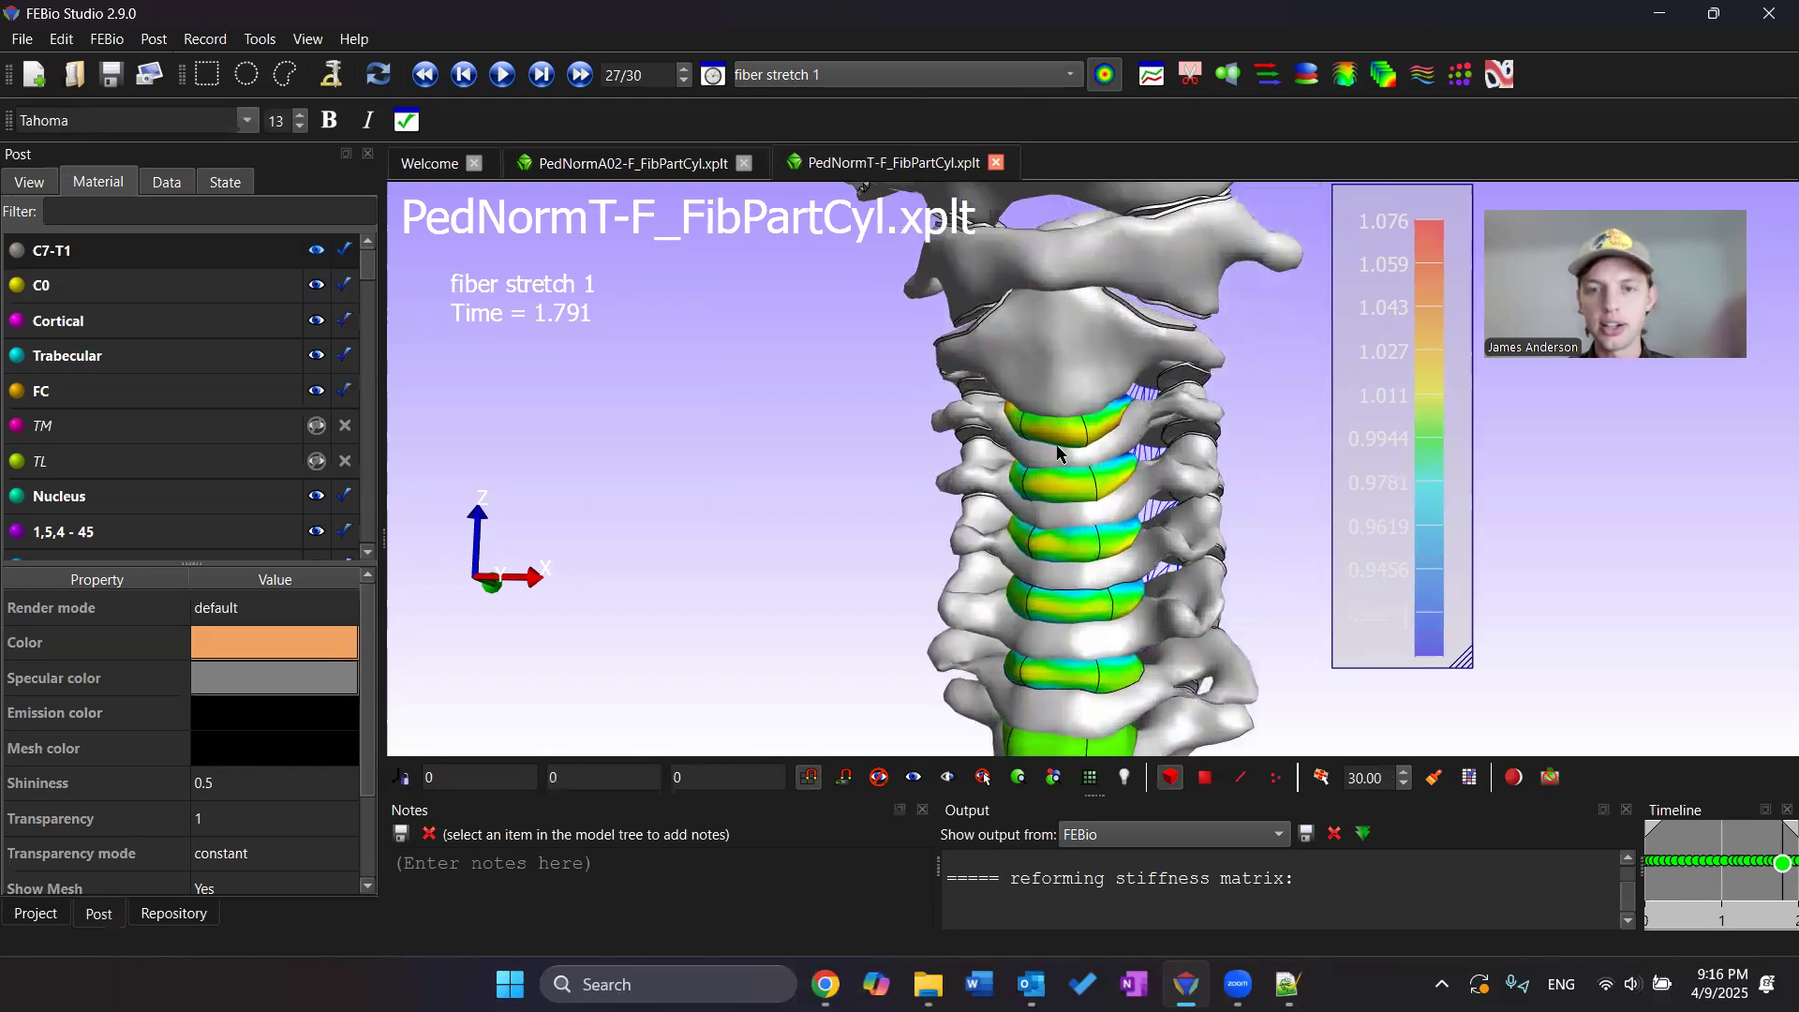
click(1094, 433)
drag(1094, 434, 1100, 354)
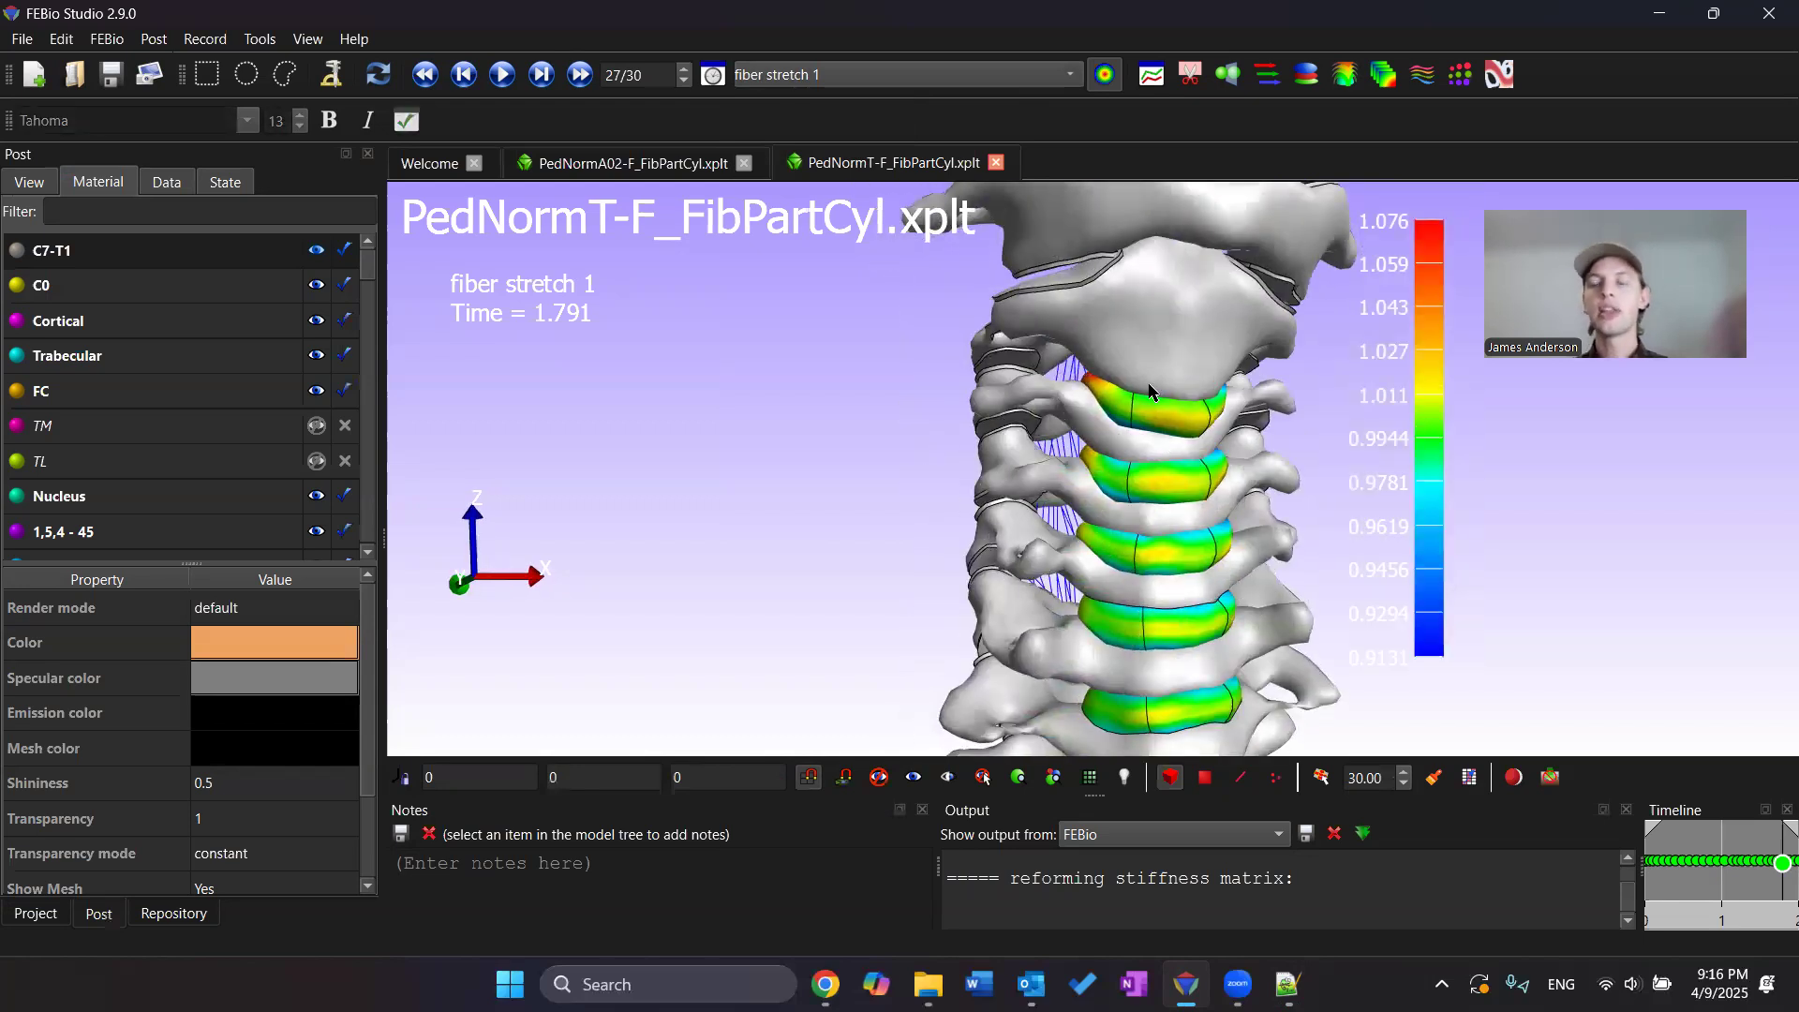
Display fiber stretch 2 and rotate the model to inspect it on the discs
click(982, 75)
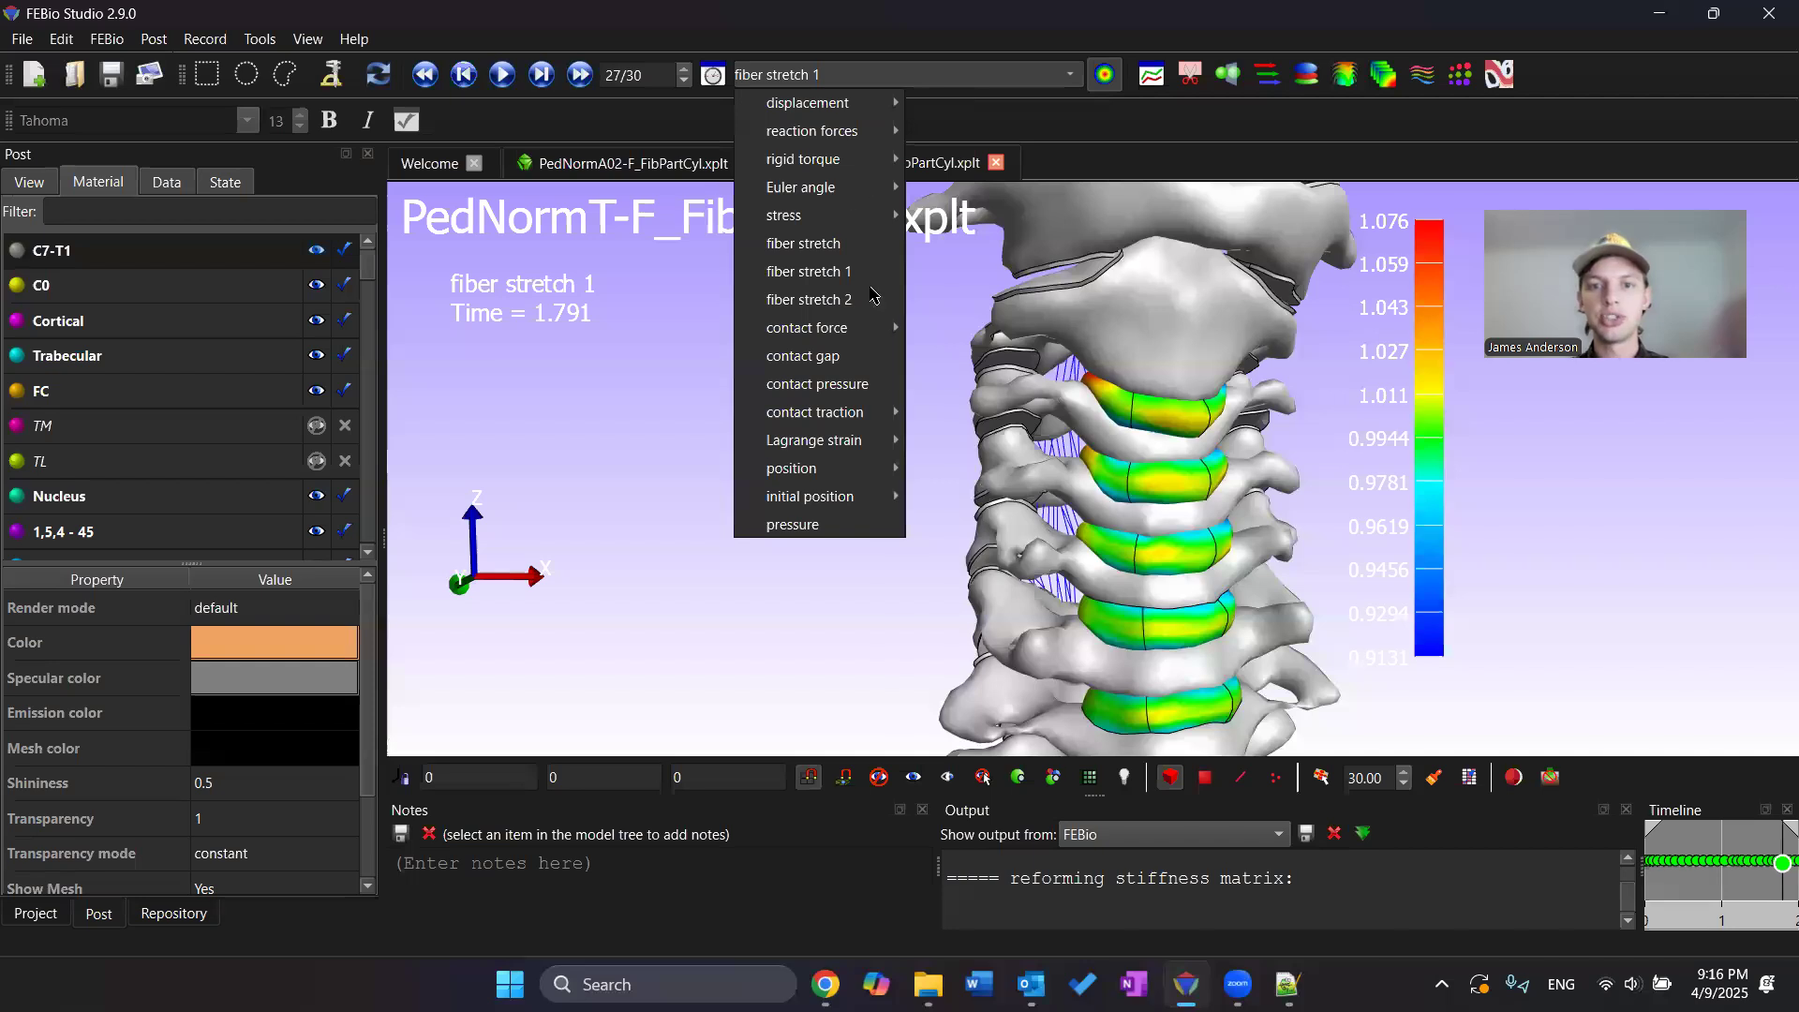
click(867, 298)
drag(1058, 402, 1059, 496)
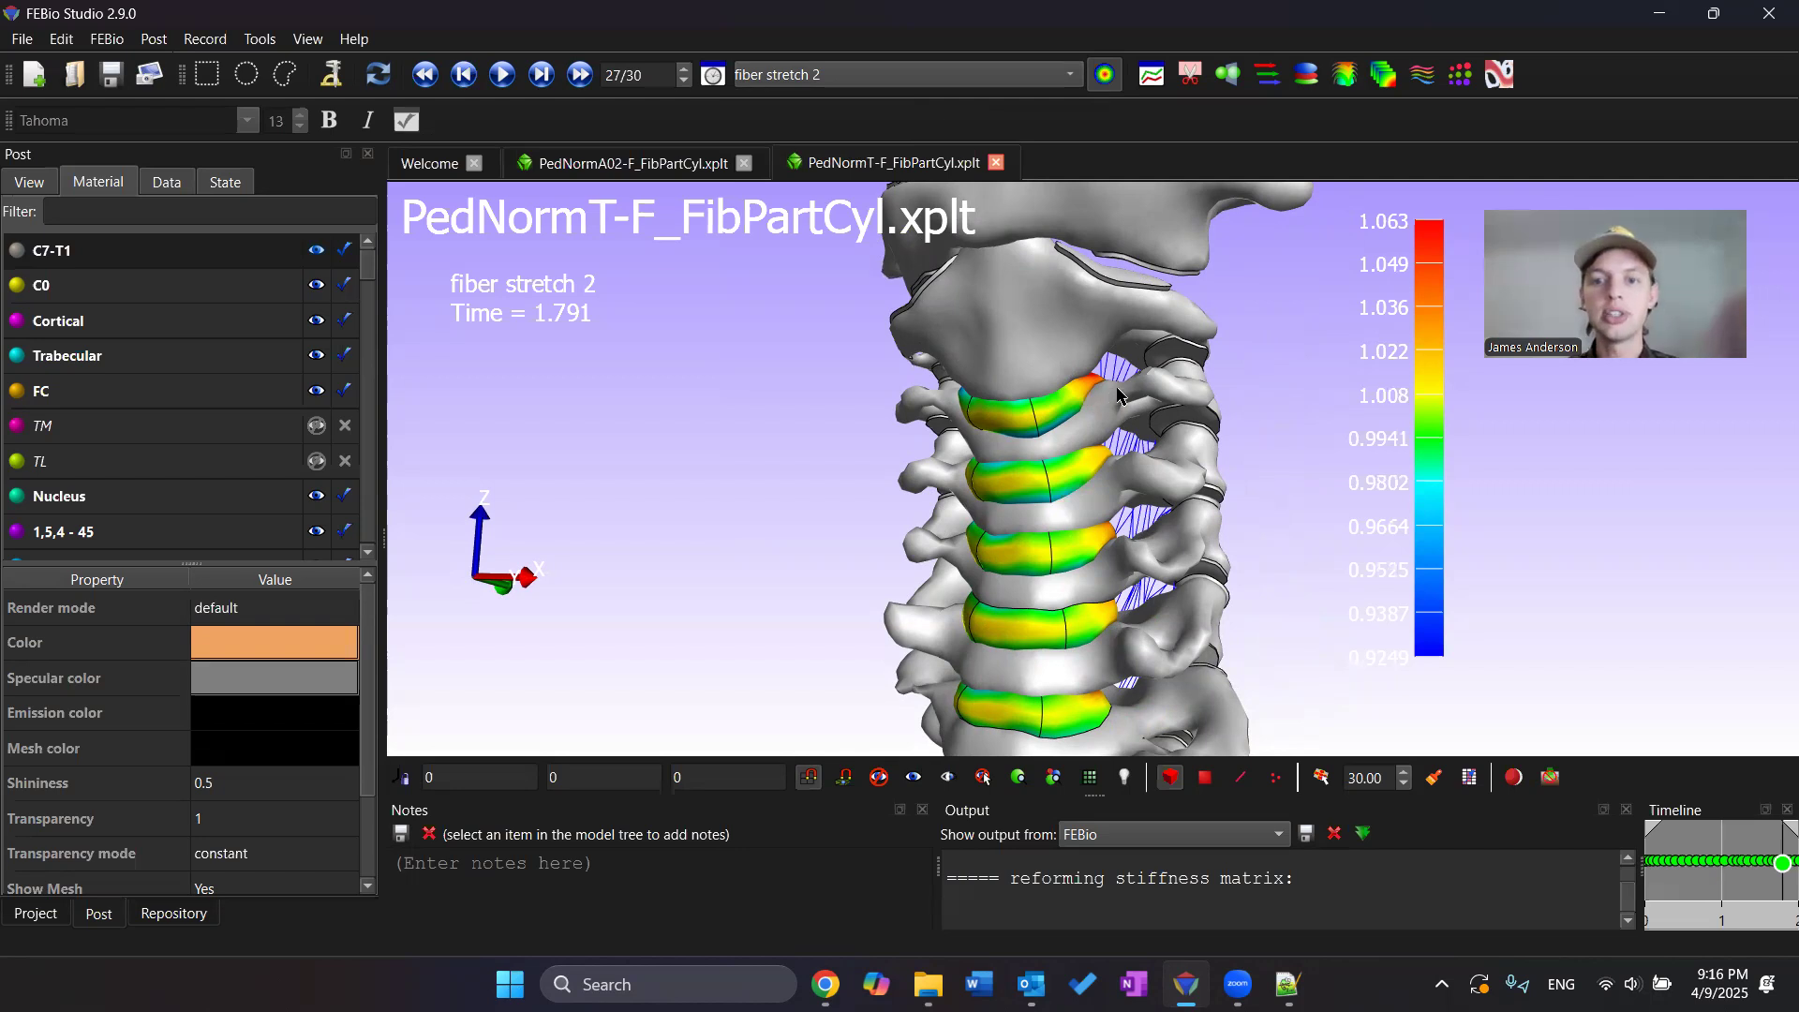
drag(1125, 376, 1125, 386)
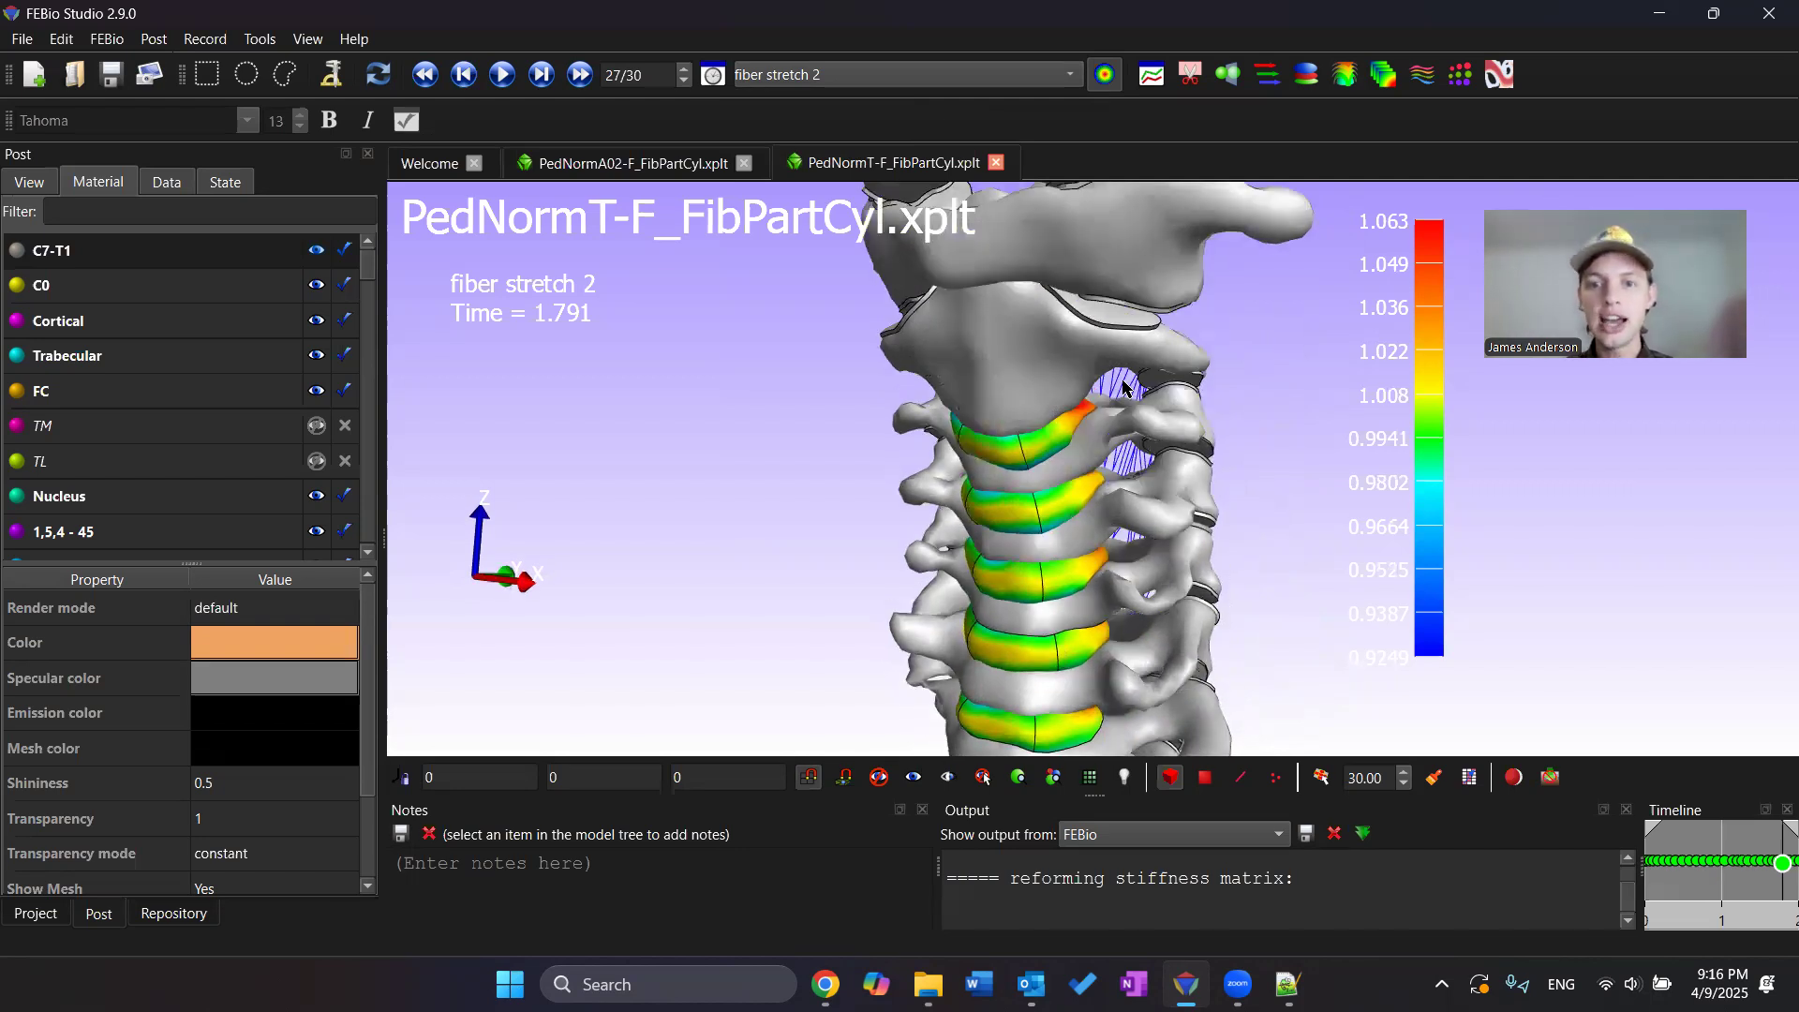